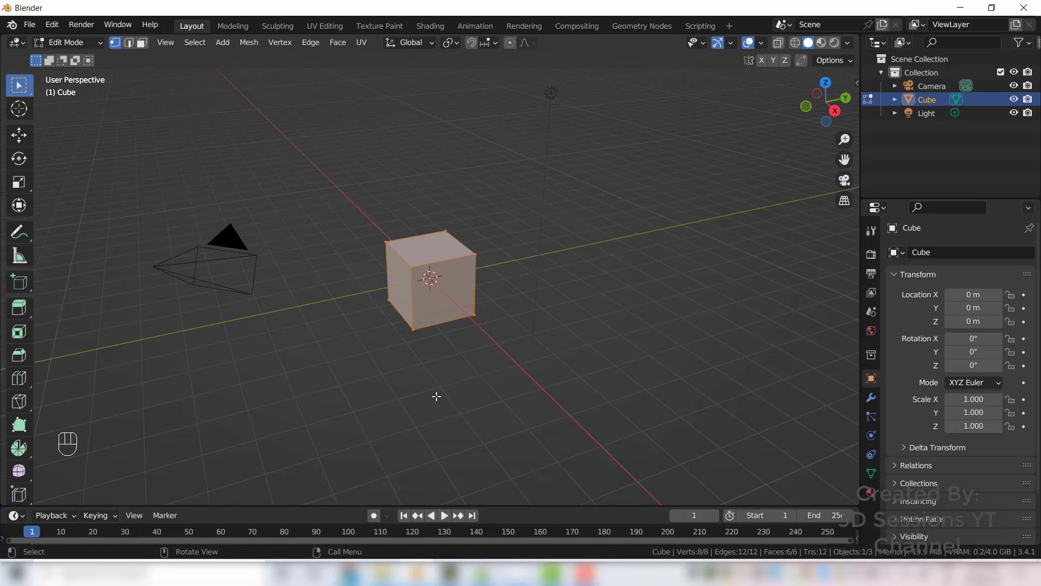
# - In Edit Mode, flatten the cube along Z and narrow it along X
pyautogui.press('s')
pyautogui.press('z')
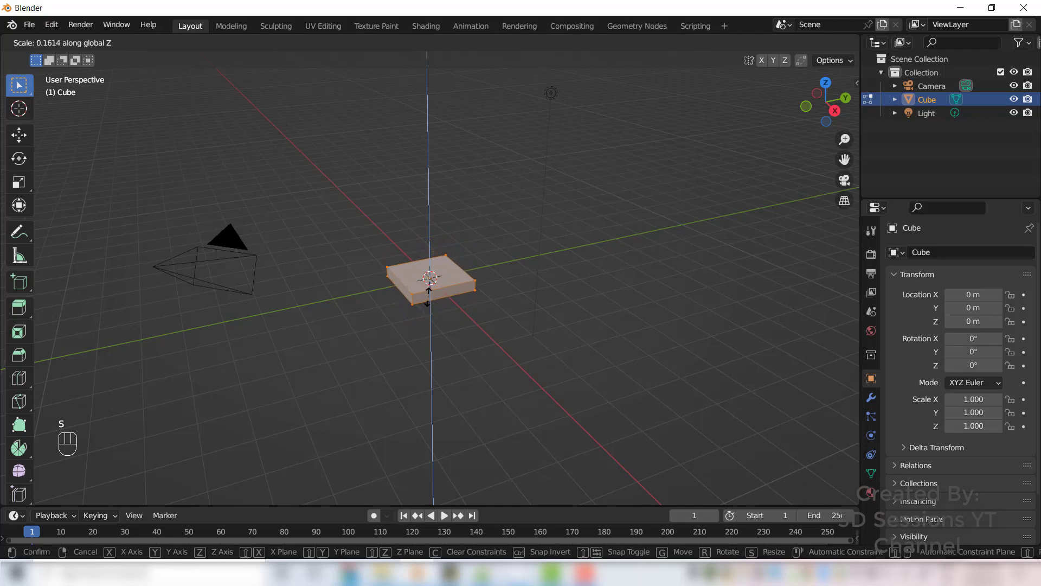
pyautogui.click(430, 297)
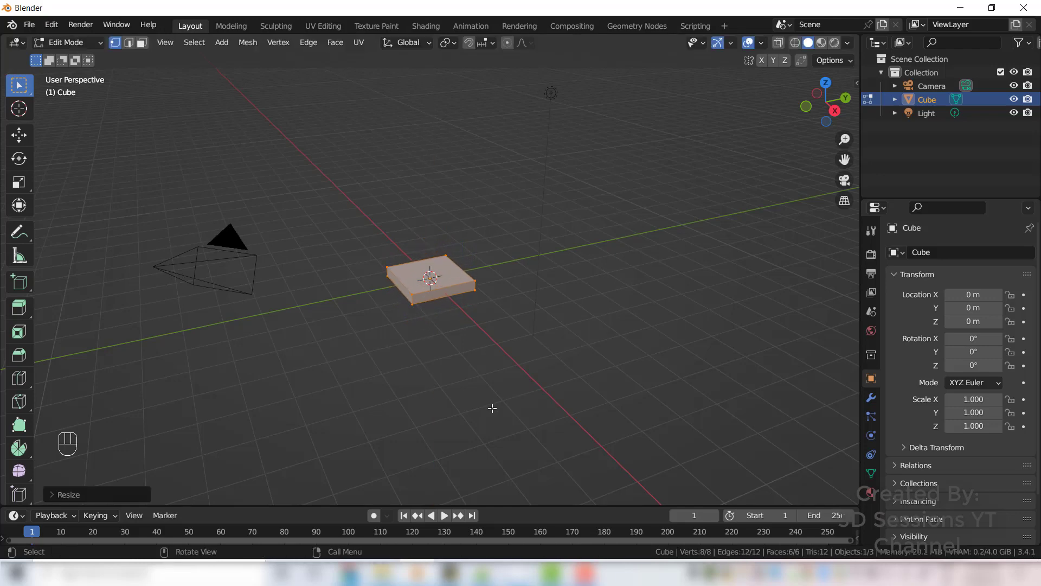
pyautogui.press('s')
pyautogui.press('x')
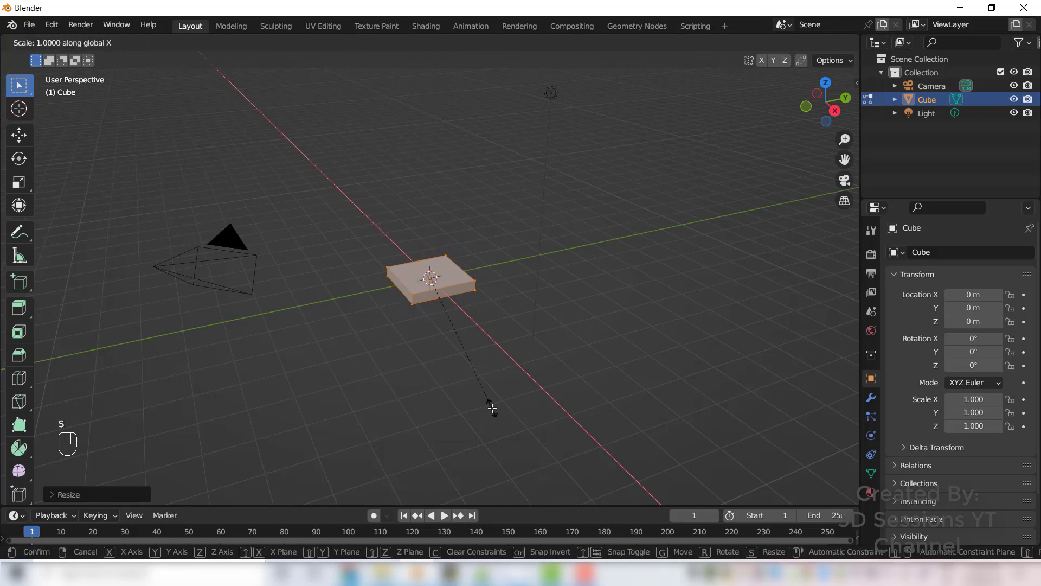
pyautogui.click(456, 332)
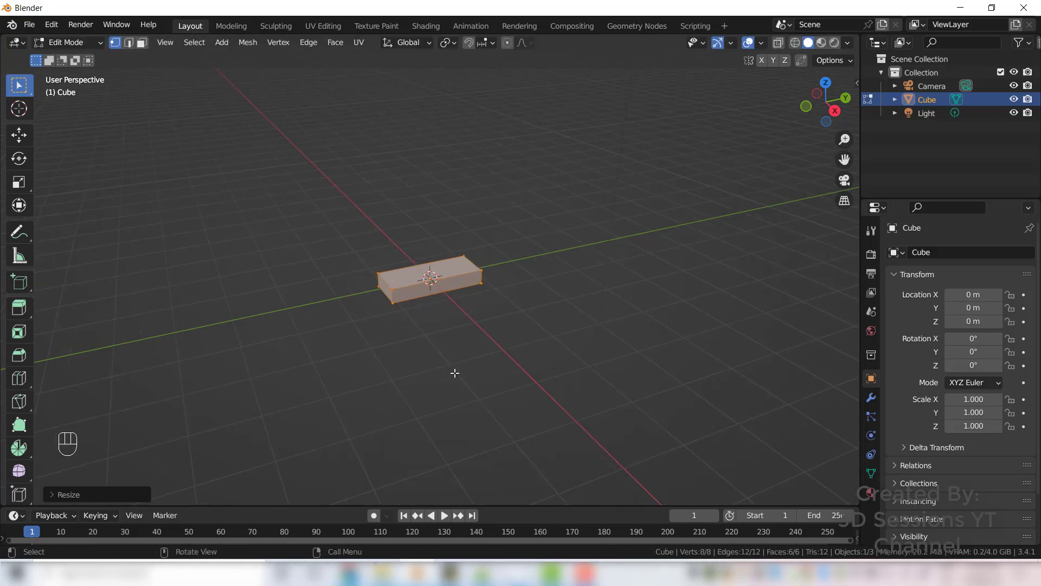
# - Stretch it along Y into a long bar, thin it further along Z, and return to Object Mode
pyautogui.press('s')
pyautogui.press('y')
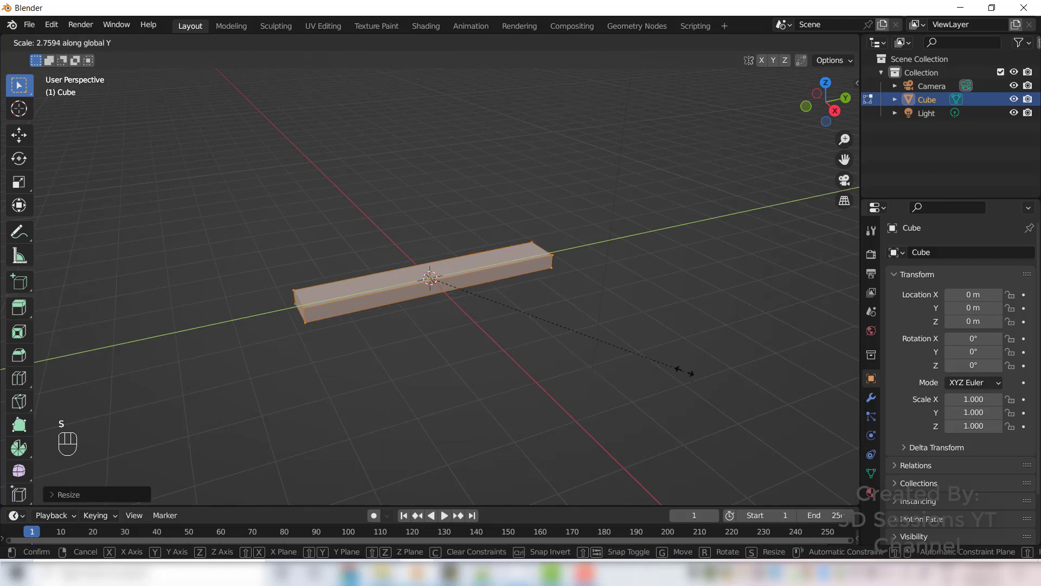
pyautogui.click(831, 377)
pyautogui.moveTo(832, 377); pyautogui.dragTo(449, 371, button='middle')
pyautogui.press('a')
pyautogui.press('s')
pyautogui.press('z')
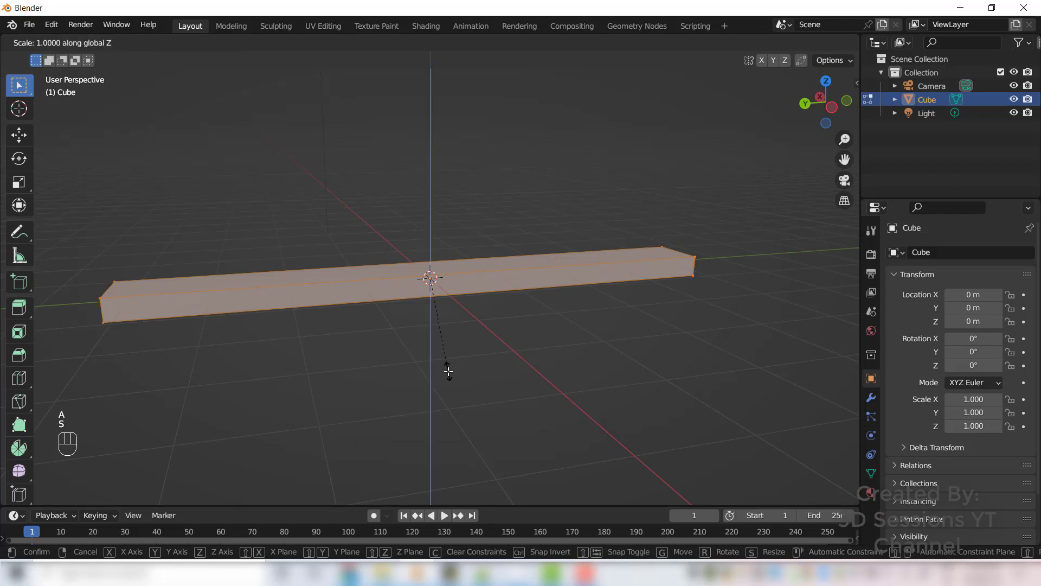
pyautogui.click(428, 324)
pyautogui.click(413, 408)
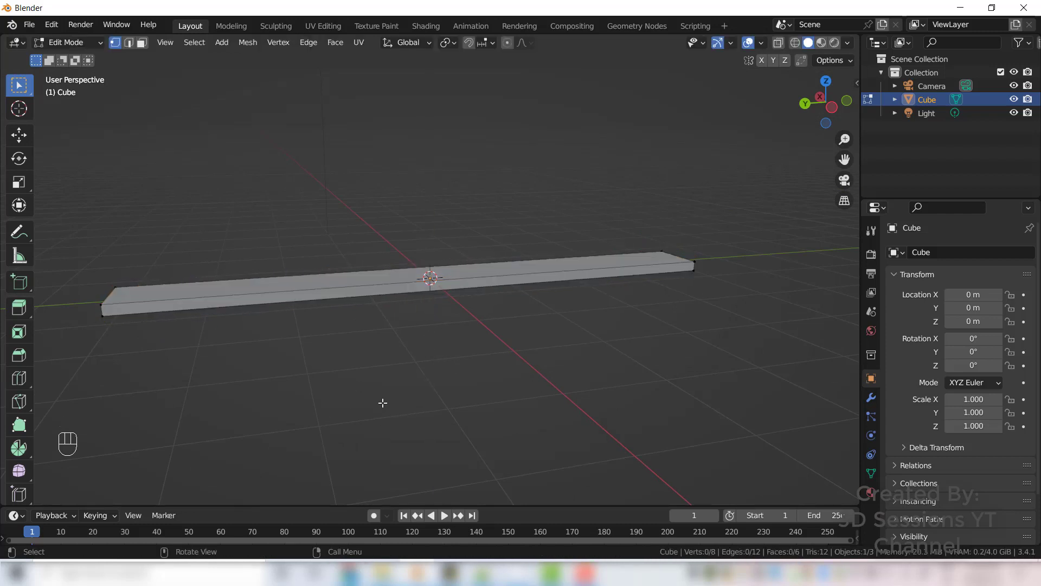
pyautogui.moveTo(382, 402)
pyautogui.mouseDown(button='middle')
pyautogui.moveTo(379, 376)
pyautogui.moveTo(397, 393)
pyautogui.mouseUp(button='middle')
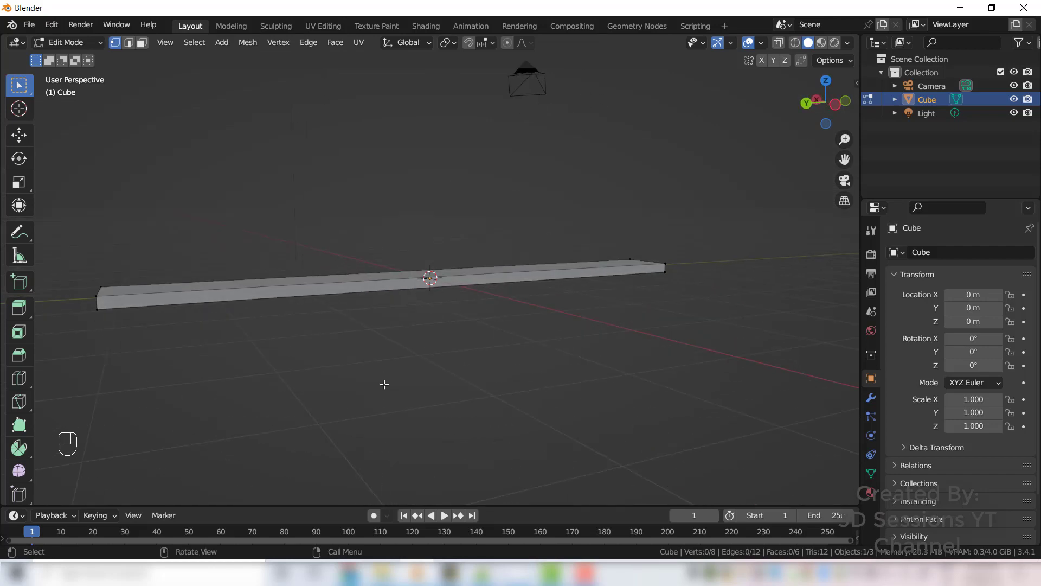
pyautogui.press('Tab')
pyautogui.scroll(-1, 362, 336)
pyautogui.moveTo(363, 335); pyautogui.dragTo(425, 407, button='middle')
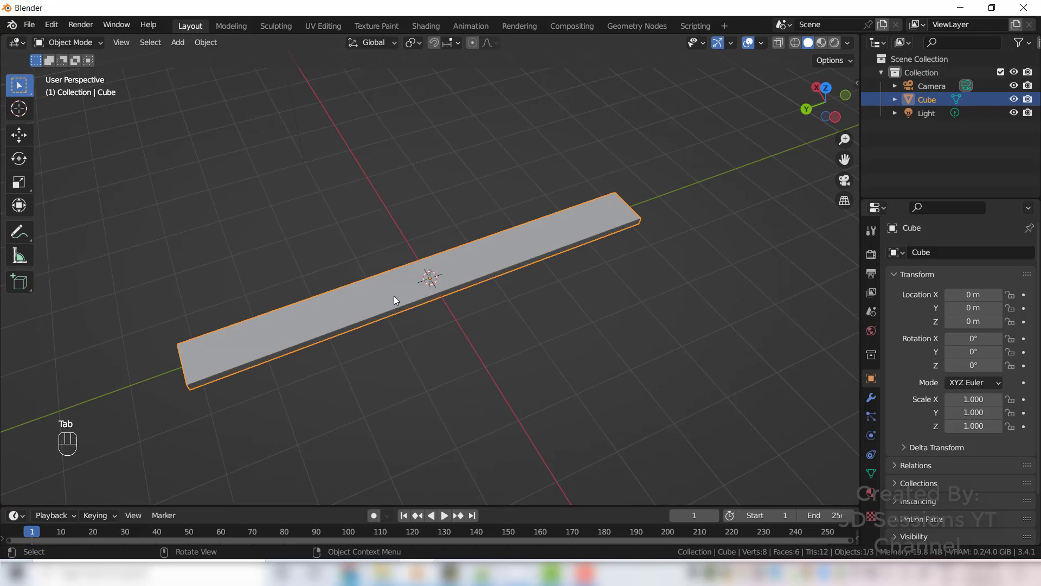
# - Duplicate the plank and slide the copy along X in Top view to sit beside the original
pyautogui.hotkey('shift', 'd')
pyautogui.rightClick(431, 357)
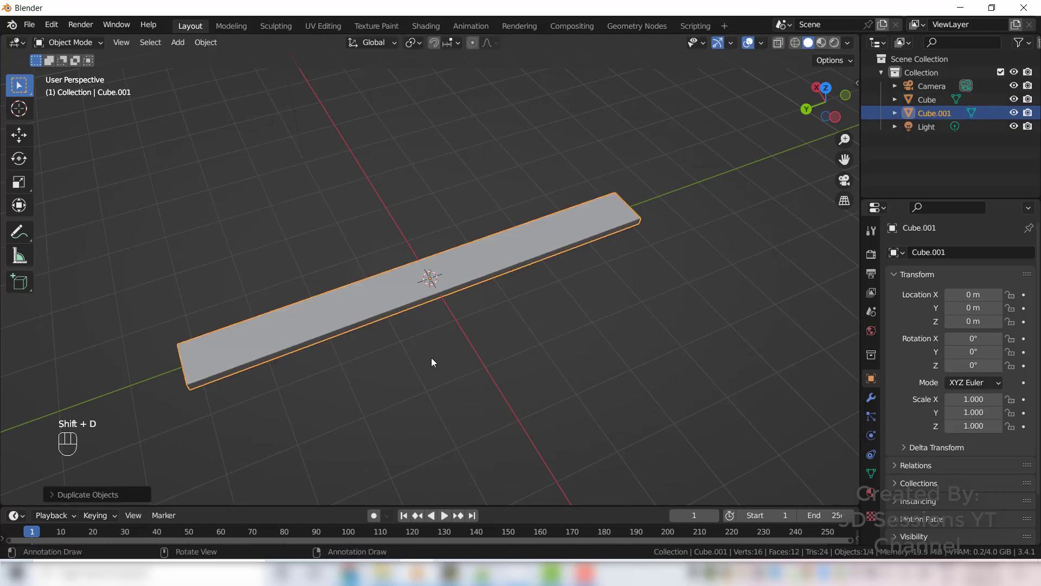
pyautogui.click(19, 140)
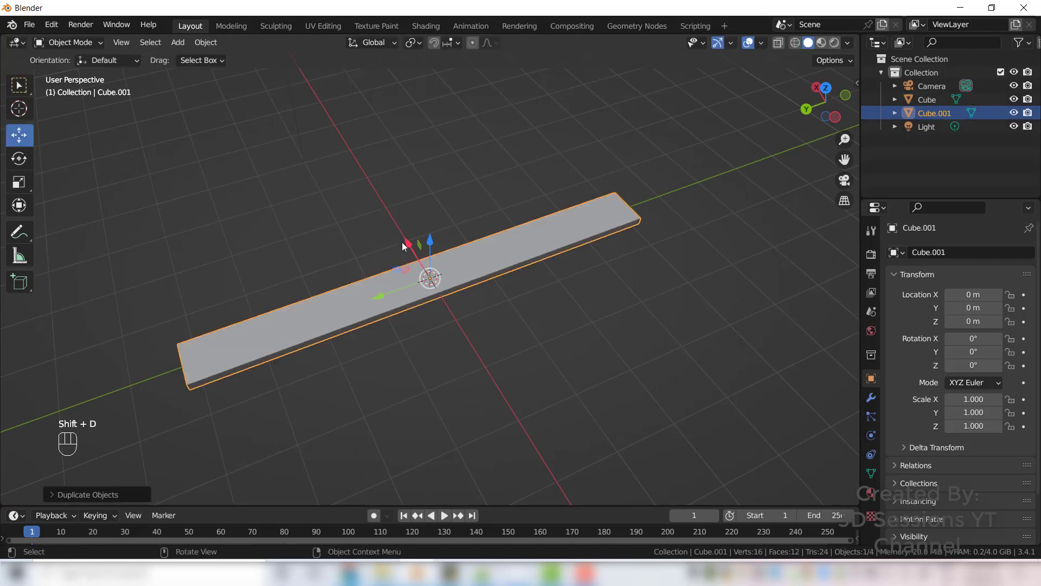
pyautogui.moveTo(402, 242); pyautogui.dragTo(387, 196)
pyautogui.press('`')
pyautogui.click(485, 84)
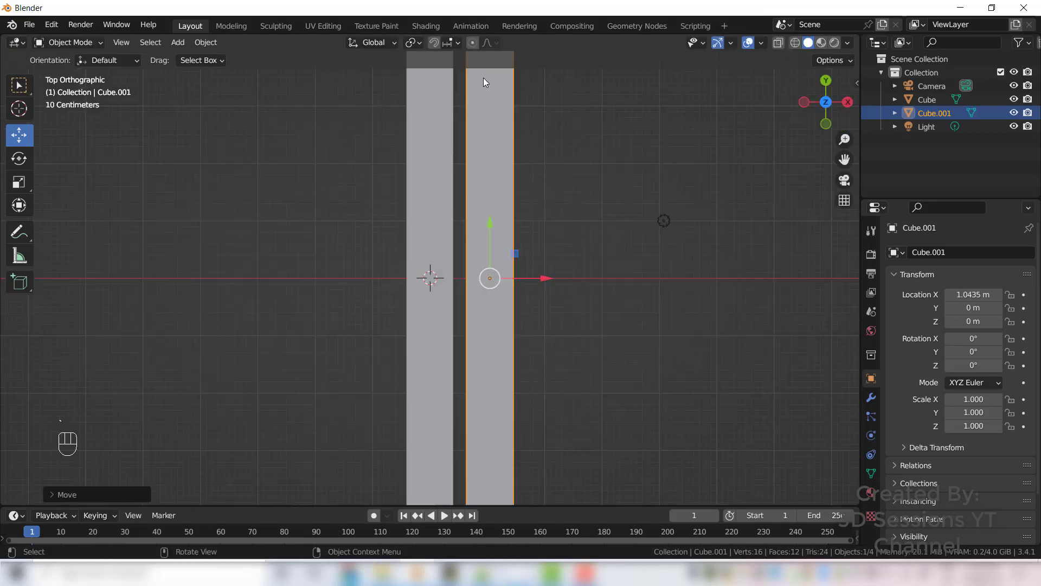
pyautogui.moveTo(538, 278); pyautogui.dragTo(528, 278)
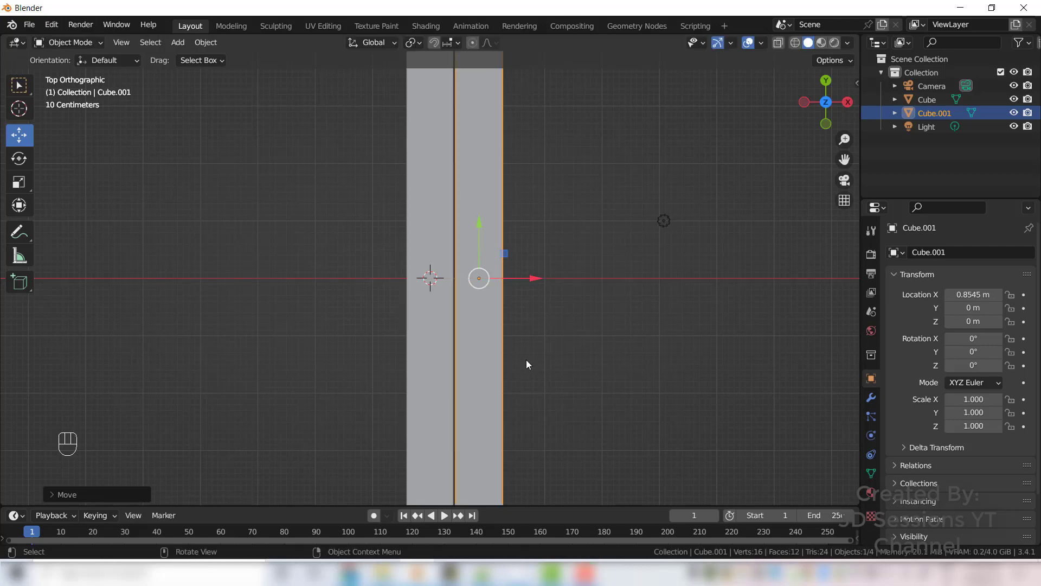
# - Duplicate the second plank and place the third copy beside it along X
pyautogui.hotkey('shift', 'd')
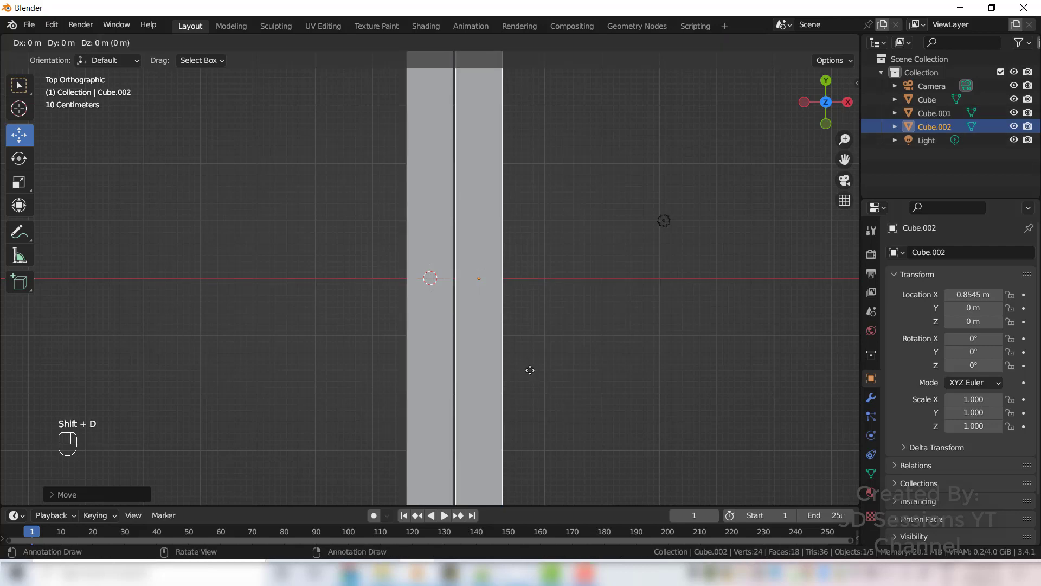
pyautogui.rightClick(530, 373)
pyautogui.moveTo(529, 279); pyautogui.dragTo(581, 278)
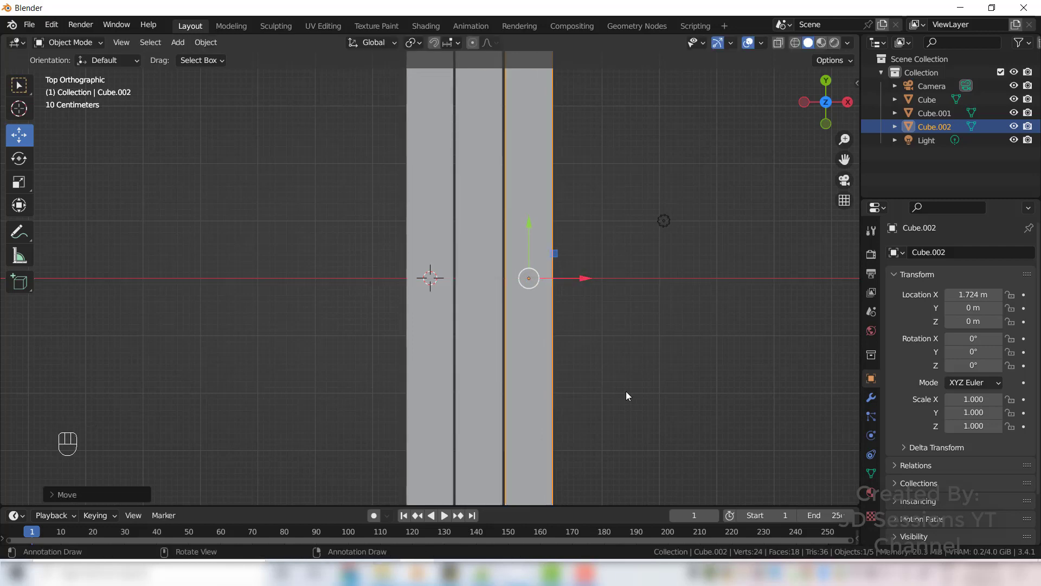
pyautogui.click(625, 391)
pyautogui.scroll(-4, 564, 363)
pyautogui.keyDown('shift'); pyautogui.moveTo(564, 364); pyautogui.dragTo(485, 363, button='middle'); pyautogui.keyUp('shift')
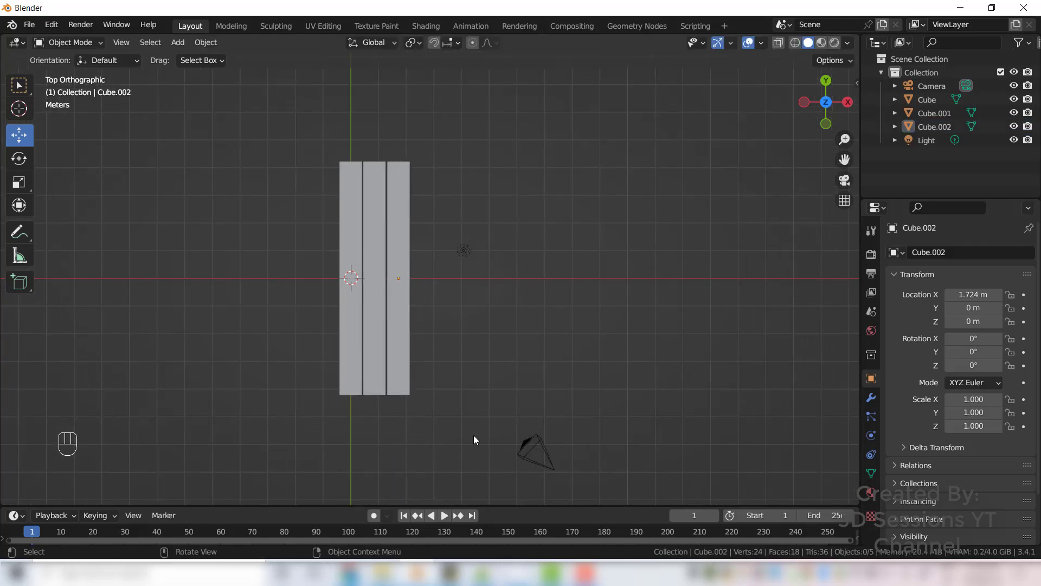
pyautogui.click(871, 397)
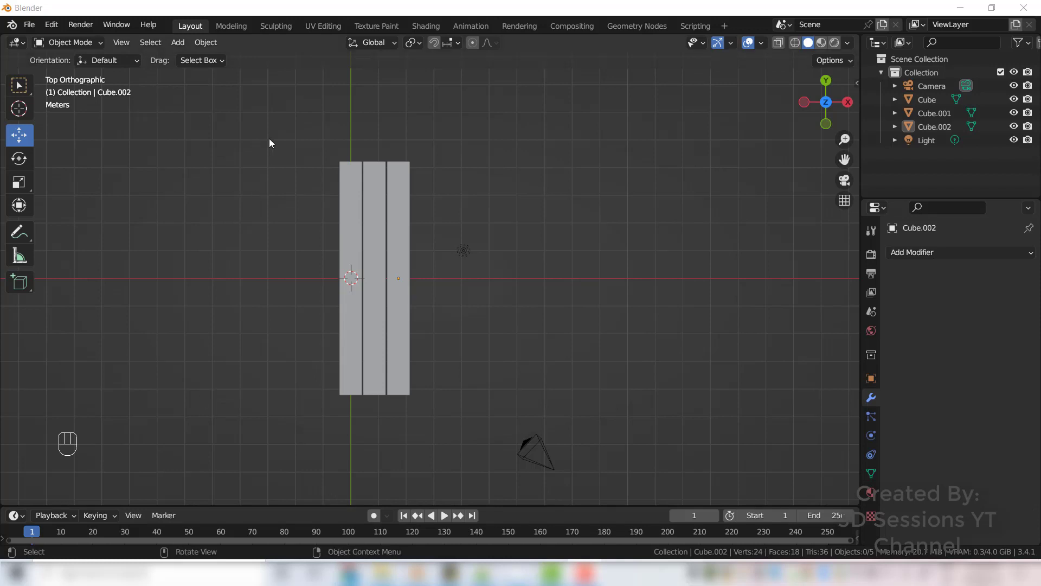
# - Join the three planks with Ctrl+J and add an X-axis Mirror modifier, giving five slats
pyautogui.moveTo(270, 139); pyautogui.dragTo(431, 224)
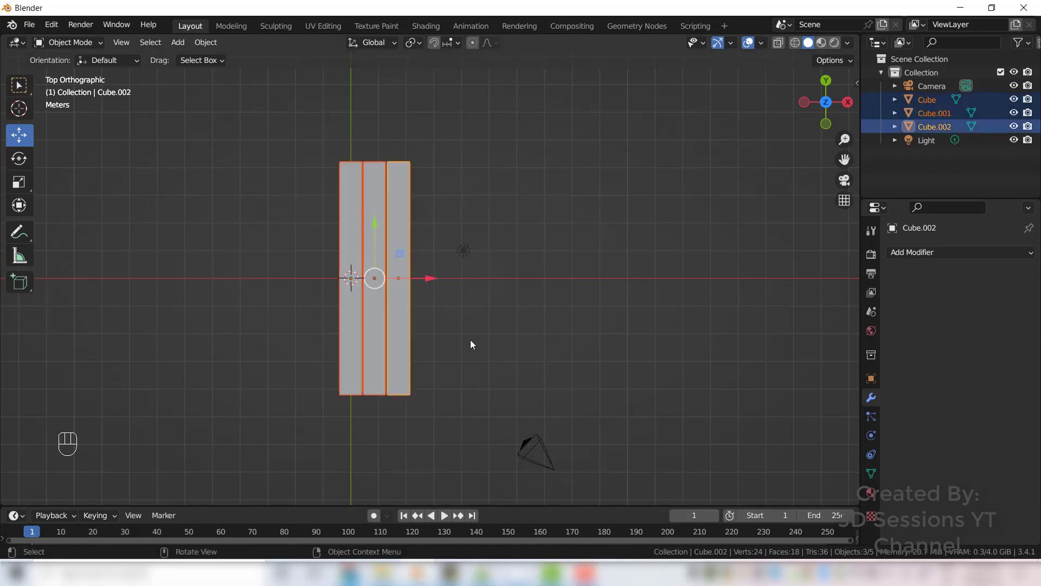
pyautogui.hotkey('ctrl', 'j')
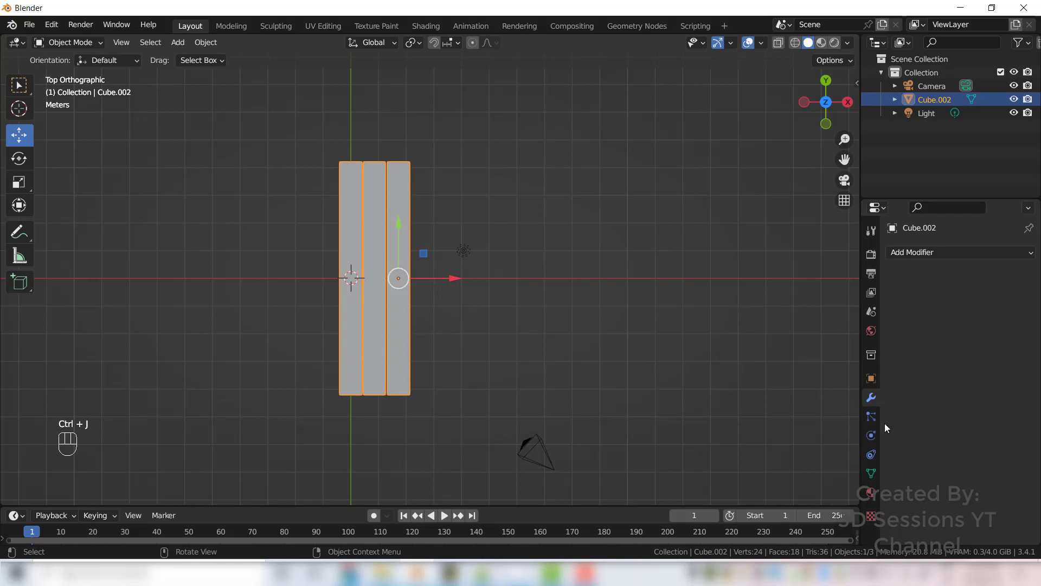
pyautogui.click(914, 253)
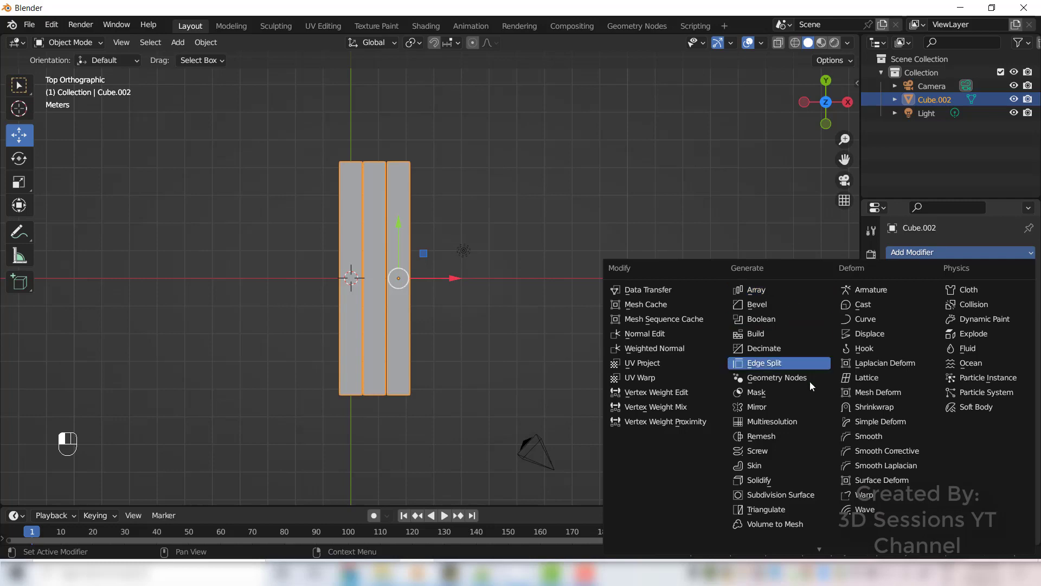
pyautogui.click(798, 409)
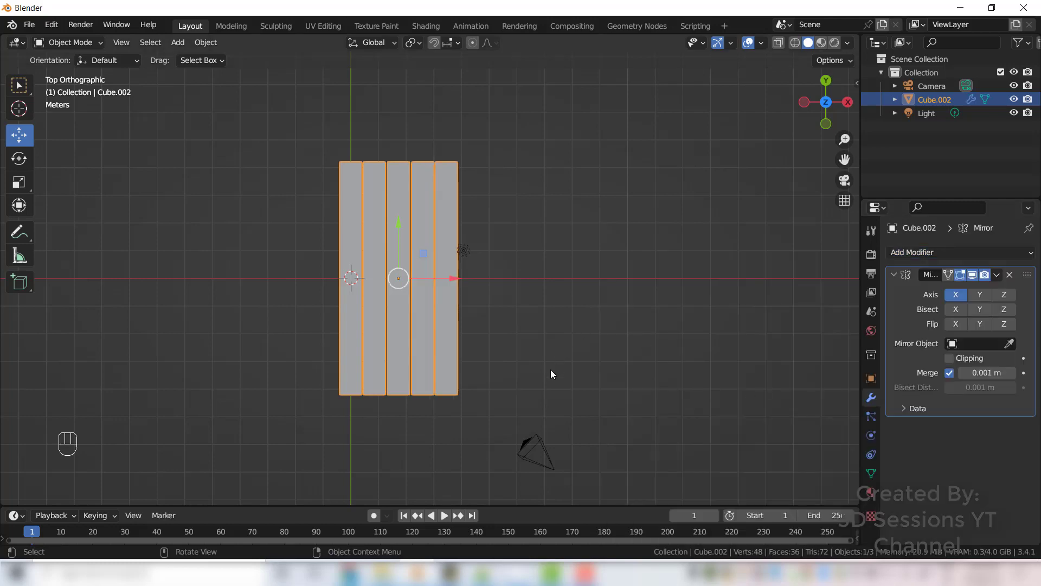
pyautogui.moveTo(460, 454); pyautogui.dragTo(606, 387, button='middle')
pyautogui.click(348, 386)
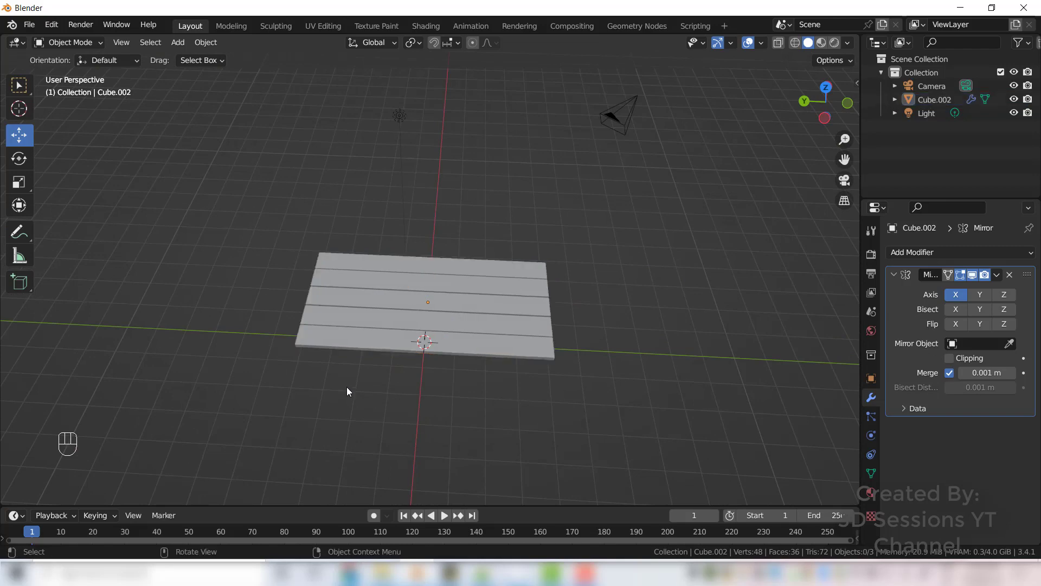
# - In Edit Mode, duplicate the bed's outer plank and separate the copy into its own object
pyautogui.moveTo(346, 386); pyautogui.dragTo(425, 342, button='middle')
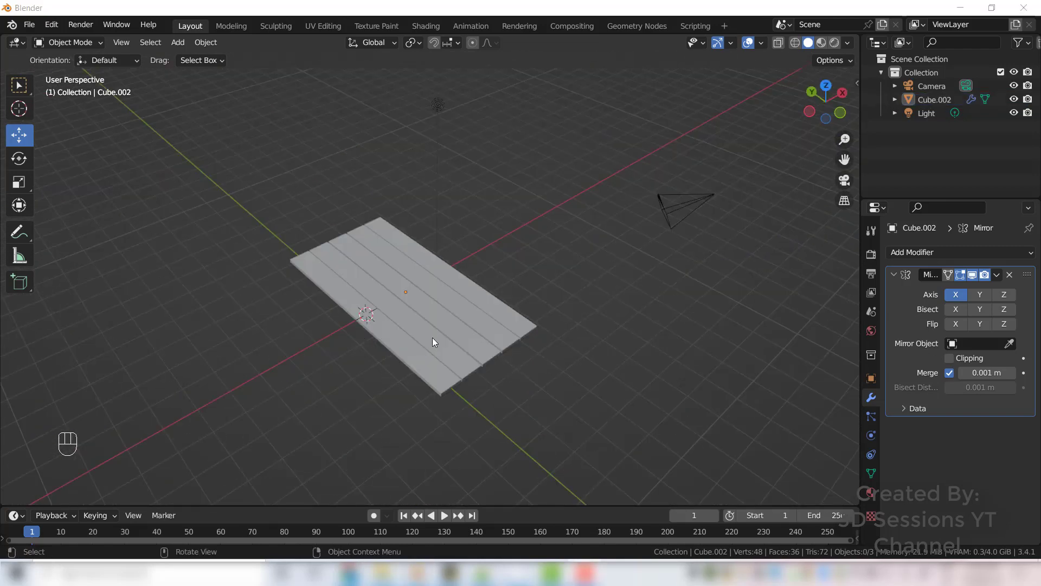
pyautogui.click(428, 340)
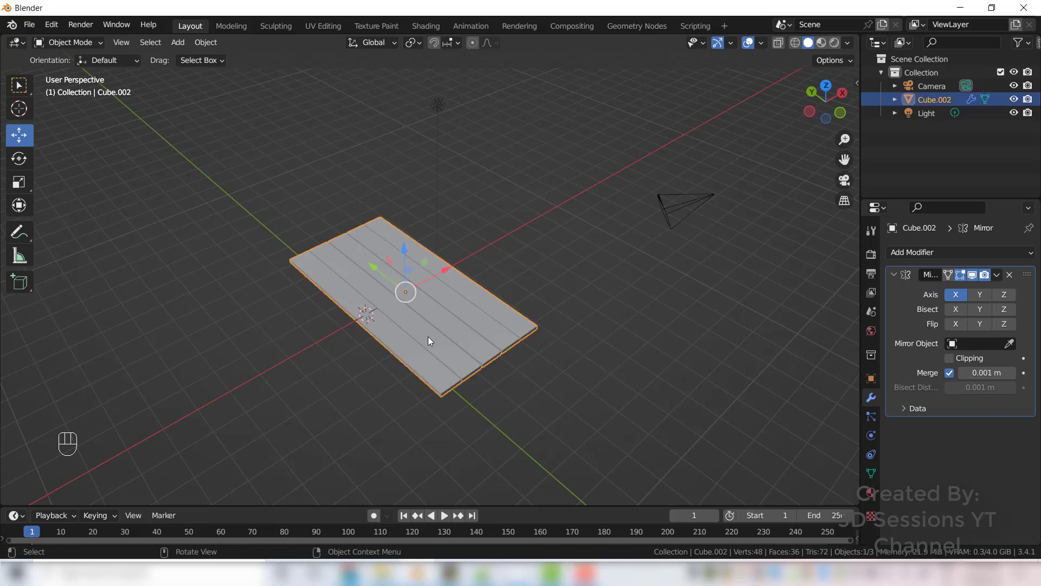
pyautogui.press('Tab')
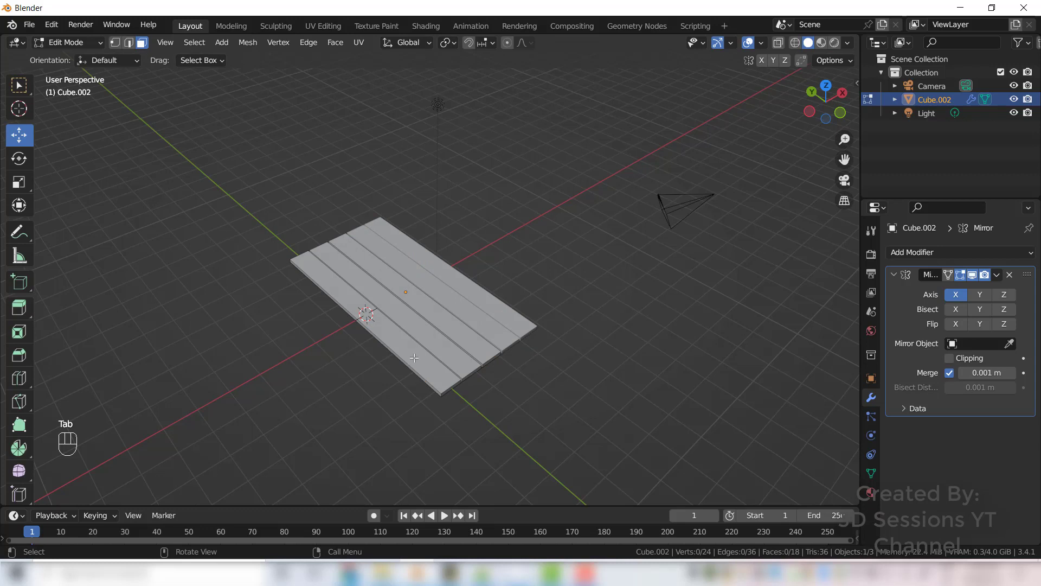
pyautogui.press('l')
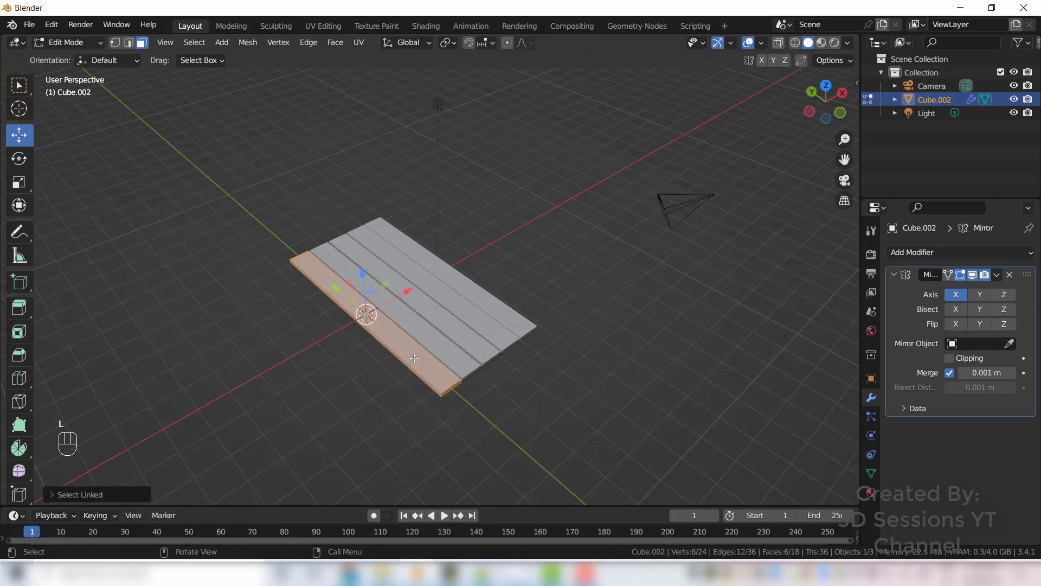
pyautogui.hotkey('shift', 'd')
pyautogui.rightClick(419, 396)
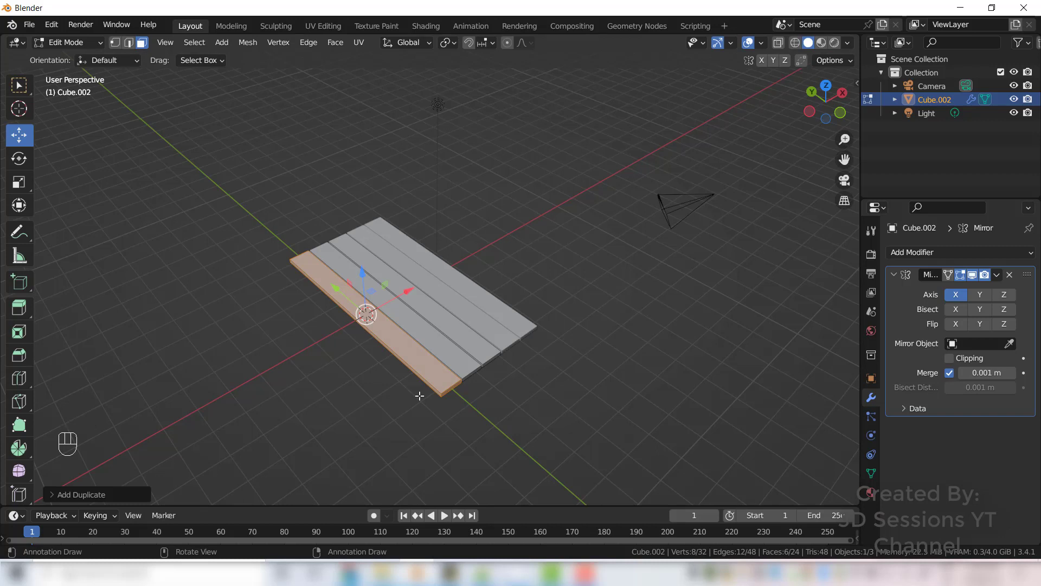
pyautogui.press('p')
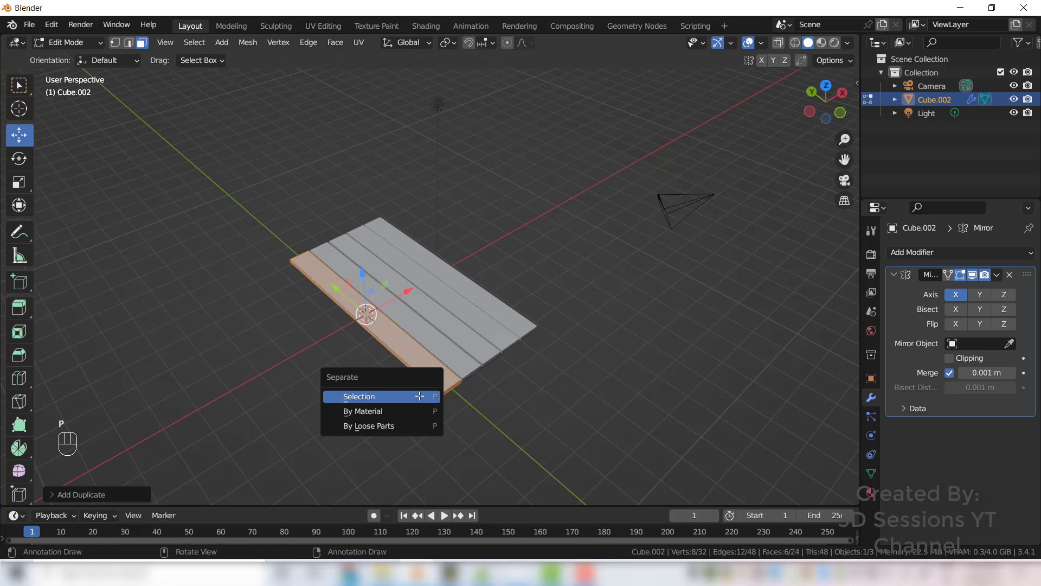
pyautogui.click(419, 396)
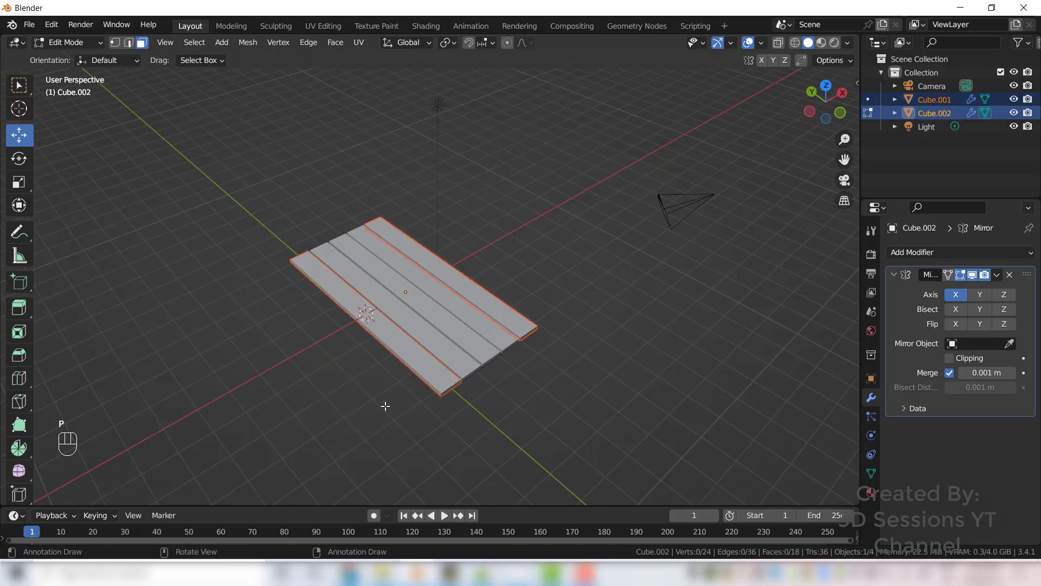
pyautogui.press('Tab')
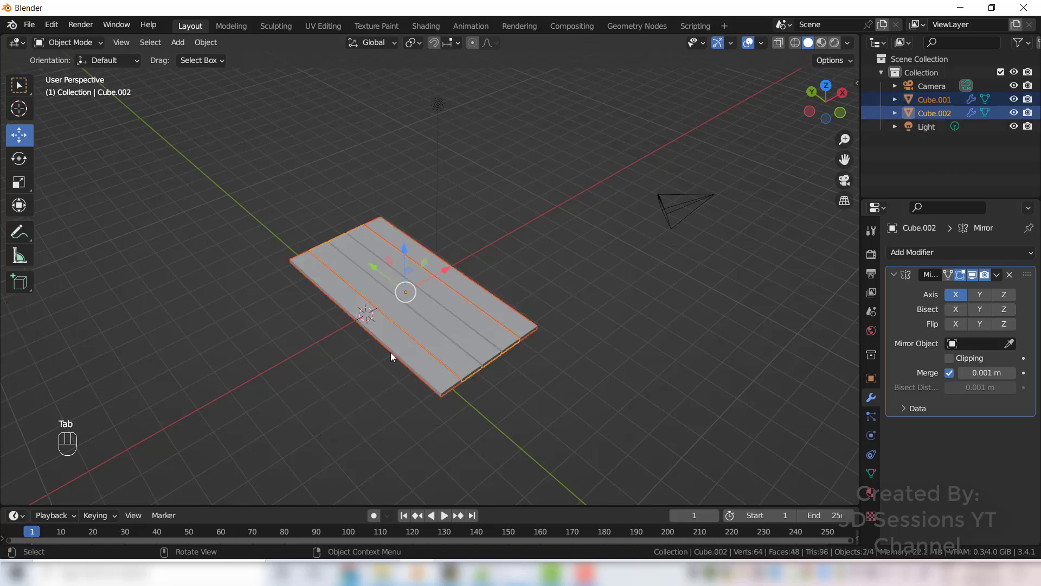
# - Move the separated plank away from the floor and delete its Mirror modifier
pyautogui.click(402, 353)
pyautogui.moveTo(416, 342); pyautogui.dragTo(356, 399)
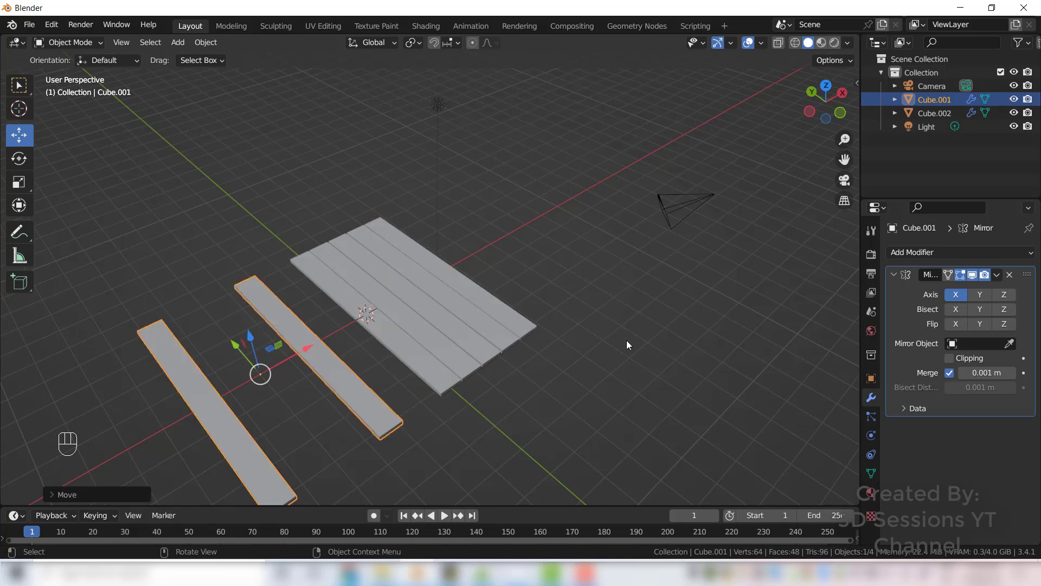
pyautogui.click(1010, 274)
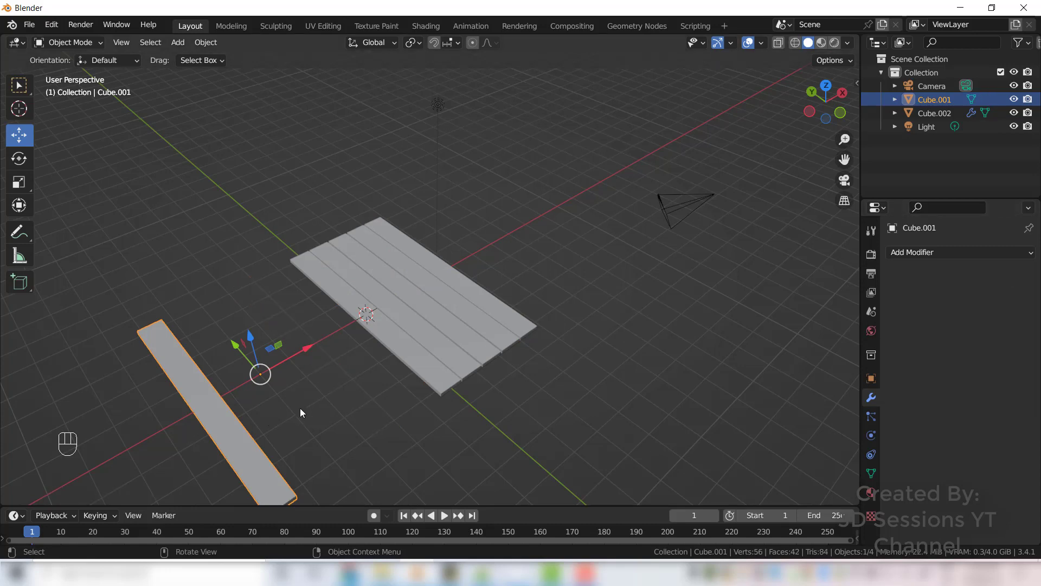
pyautogui.scroll(-2, 301, 407)
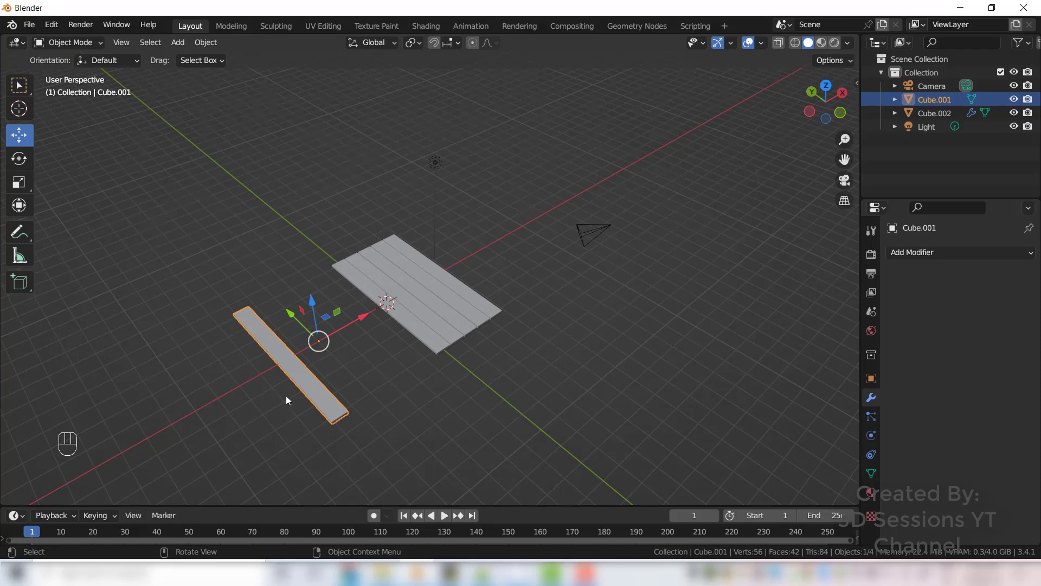
# - From Left view, raise the plank and rotate it 90° about X
pyautogui.press('`')
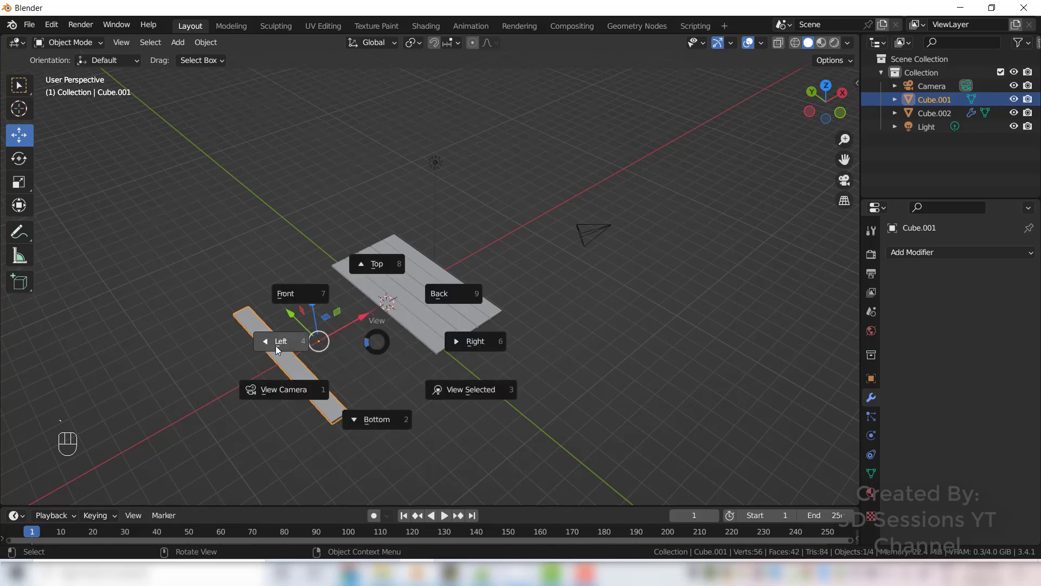
pyautogui.click(277, 342)
pyautogui.moveTo(426, 227); pyautogui.dragTo(426, 194)
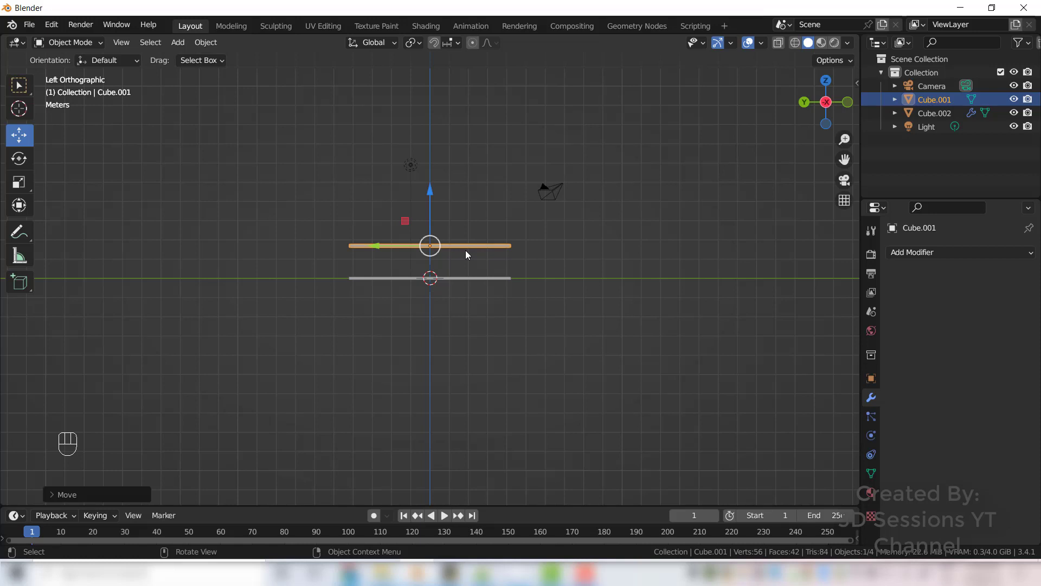
pyautogui.press('r')
pyautogui.press('x')
pyautogui.press('9')
pyautogui.press('0')
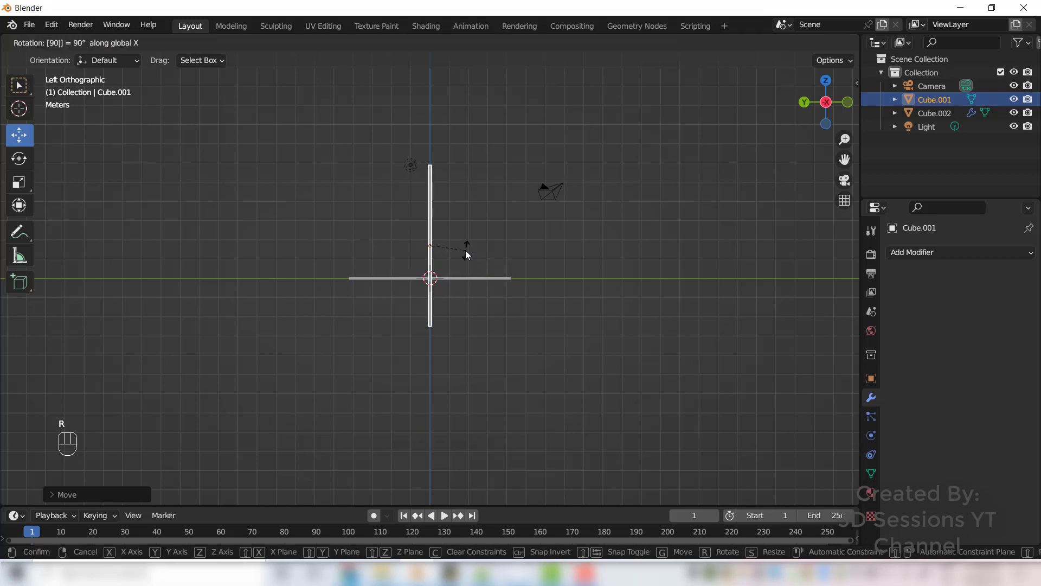
pyautogui.press('Return')
# - Rotate it 90° about Z, slide it to the floor's edge, and scale it shorter along Z
pyautogui.press('r')
pyautogui.press('z')
pyautogui.press('9')
pyautogui.press('0')
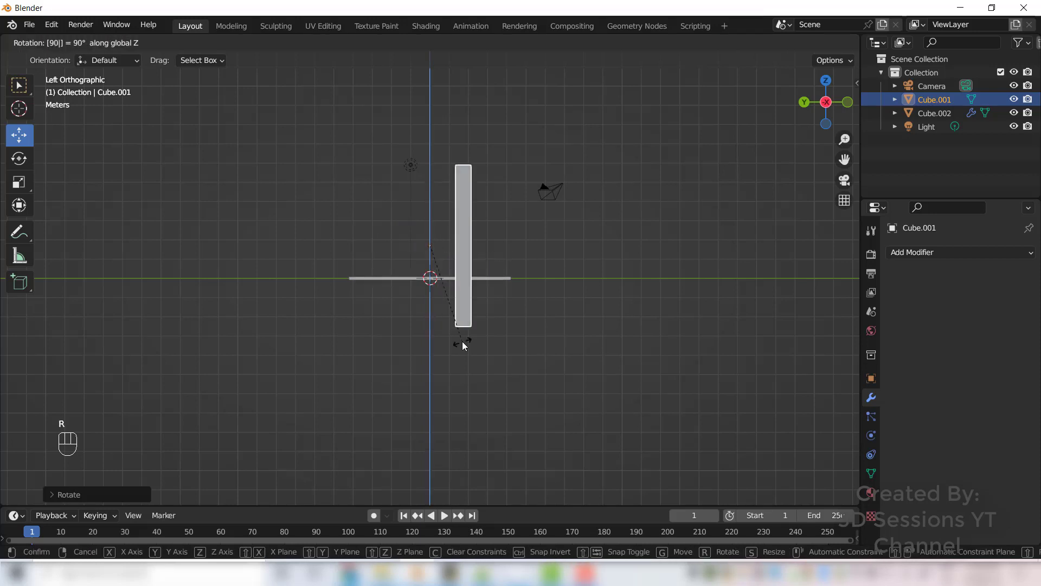
pyautogui.press('Return')
pyautogui.moveTo(373, 244); pyautogui.dragTo(274, 242)
pyautogui.scroll(2, 363, 418)
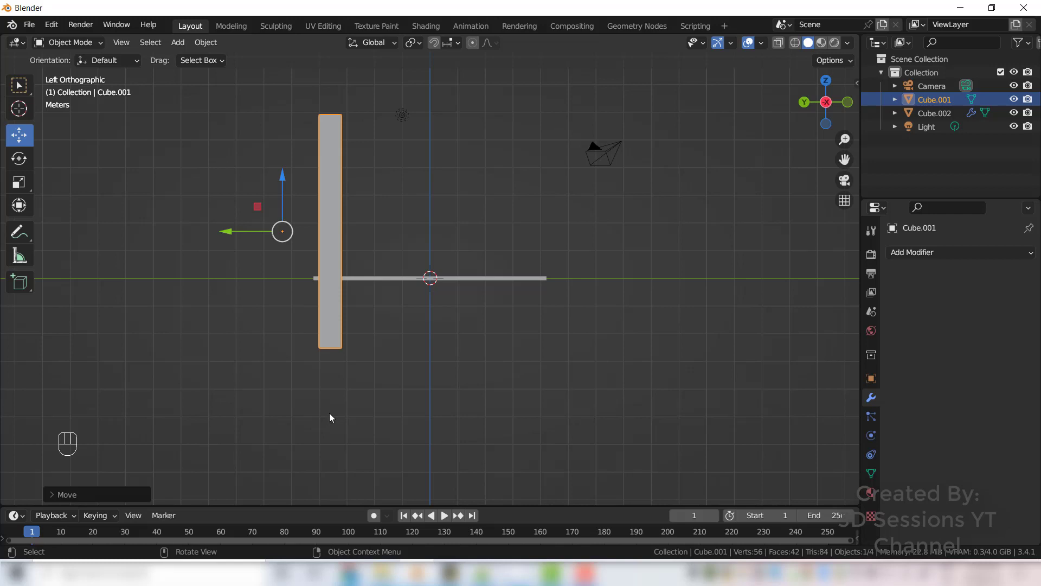
pyautogui.press('s')
pyautogui.press('z')
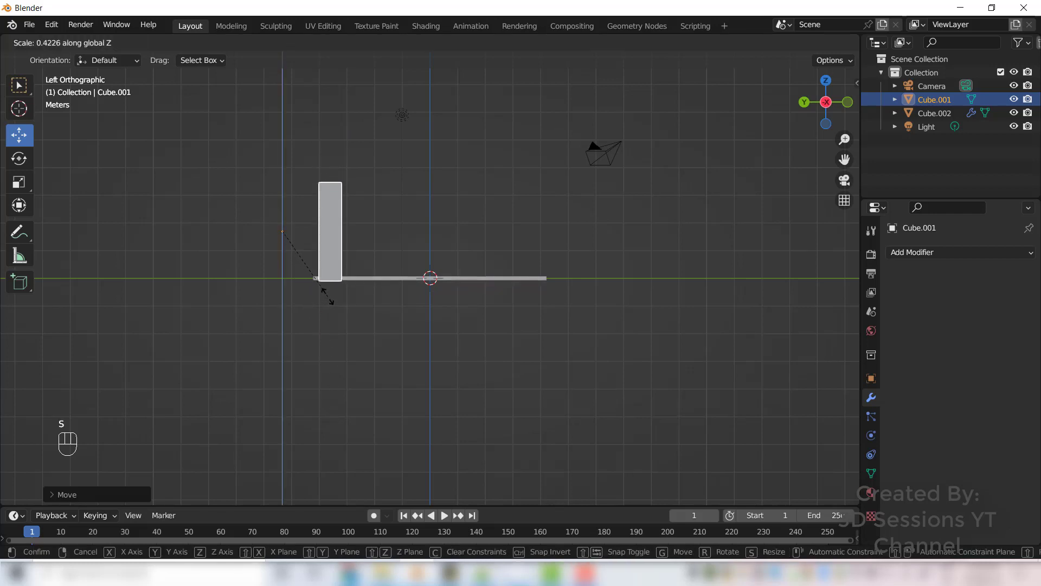
pyautogui.click(318, 364)
pyautogui.moveTo(317, 360); pyautogui.dragTo(421, 380, button='middle')
pyautogui.press('`')
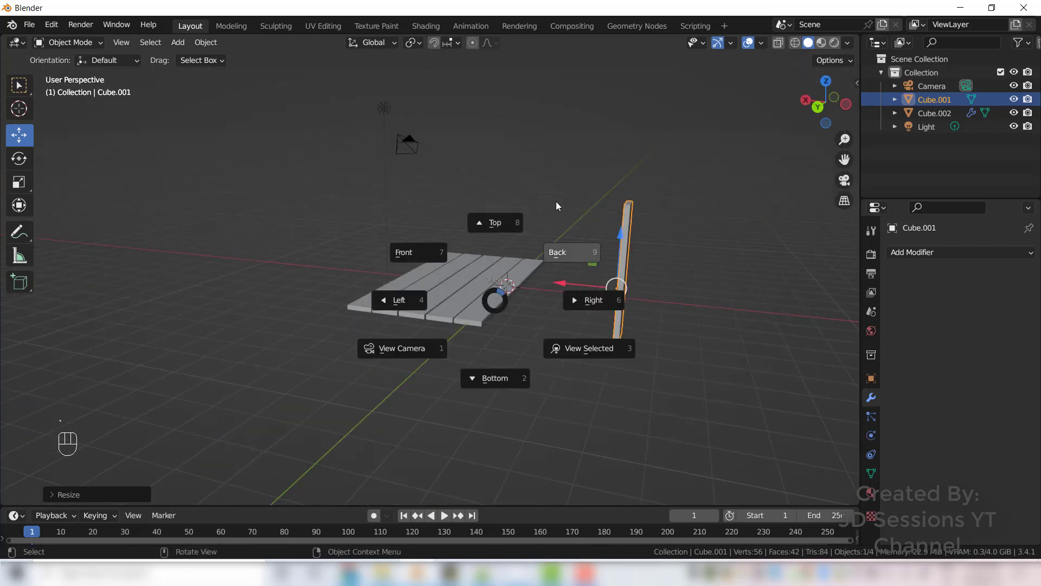
# - In Top view, move the post 2.175 m to stand beside a corner of the slat board
pyautogui.click(483, 223)
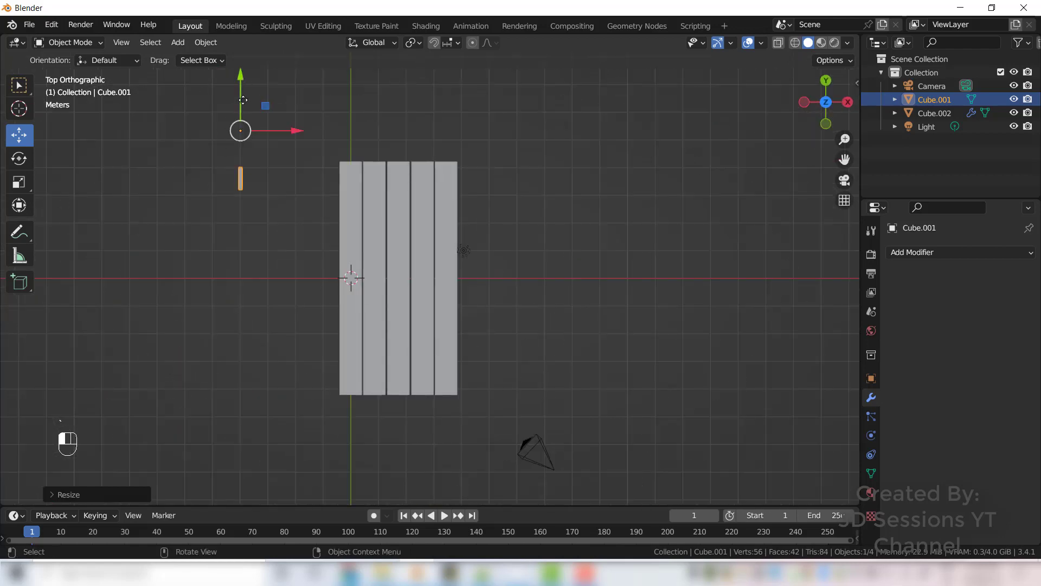
pyautogui.moveTo(242, 94); pyautogui.dragTo(243, 123)
pyautogui.moveTo(304, 163); pyautogui.dragTo(367, 164)
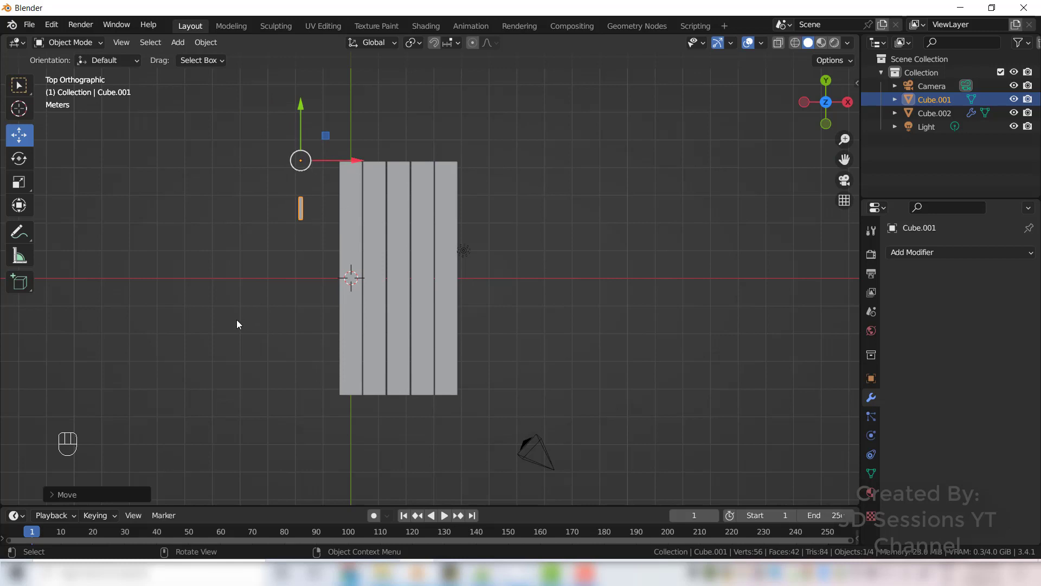
pyautogui.rightClick(303, 216)
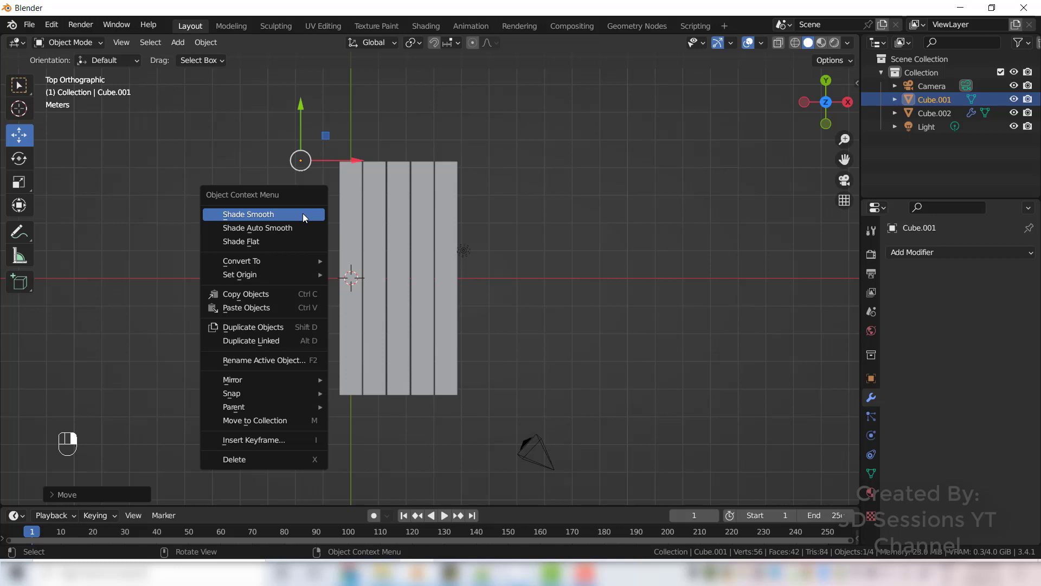
pyautogui.moveTo(291, 275)
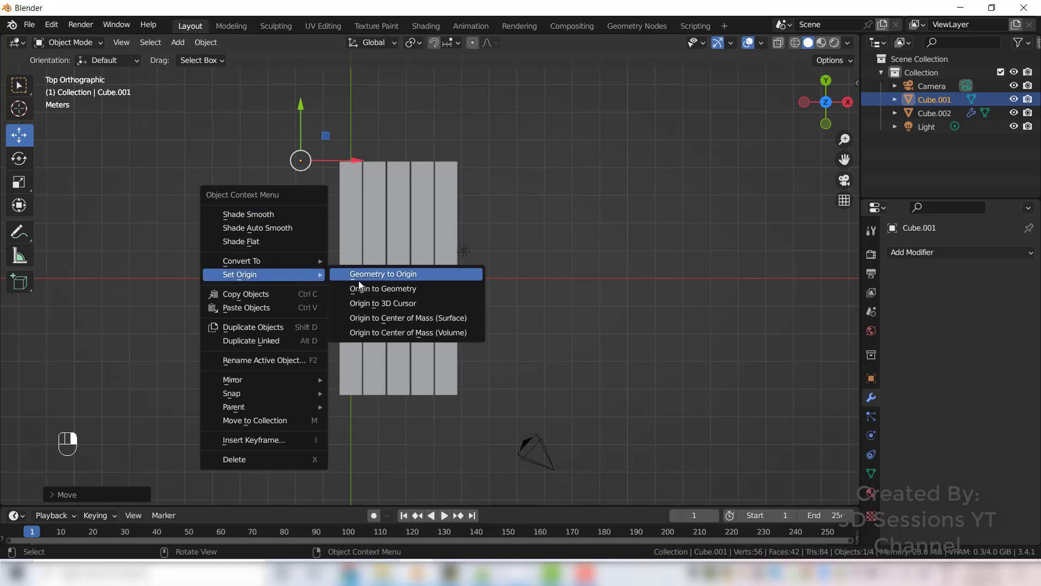
# - Set the post's origin to its geometry and shift it along X and Y against the floor's edge
pyautogui.click(385, 289)
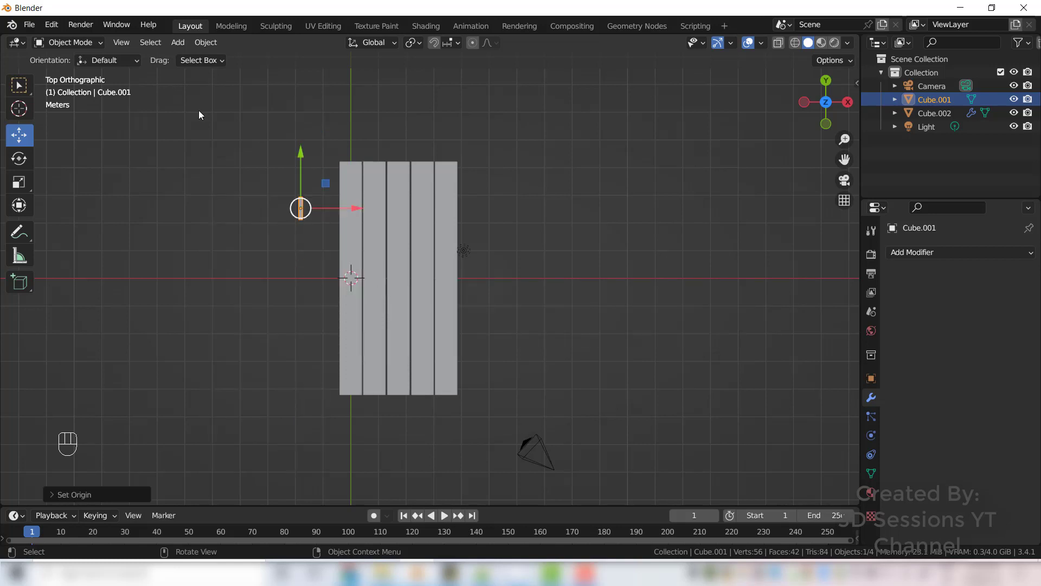
pyautogui.moveTo(268, 342); pyautogui.dragTo(270, 275, button='middle')
pyautogui.moveTo(346, 198); pyautogui.dragTo(346, 125)
pyautogui.press('`')
pyautogui.click(437, 108)
pyautogui.press('y')
pyautogui.press('`')
pyautogui.click(206, 421)
pyautogui.click(259, 371)
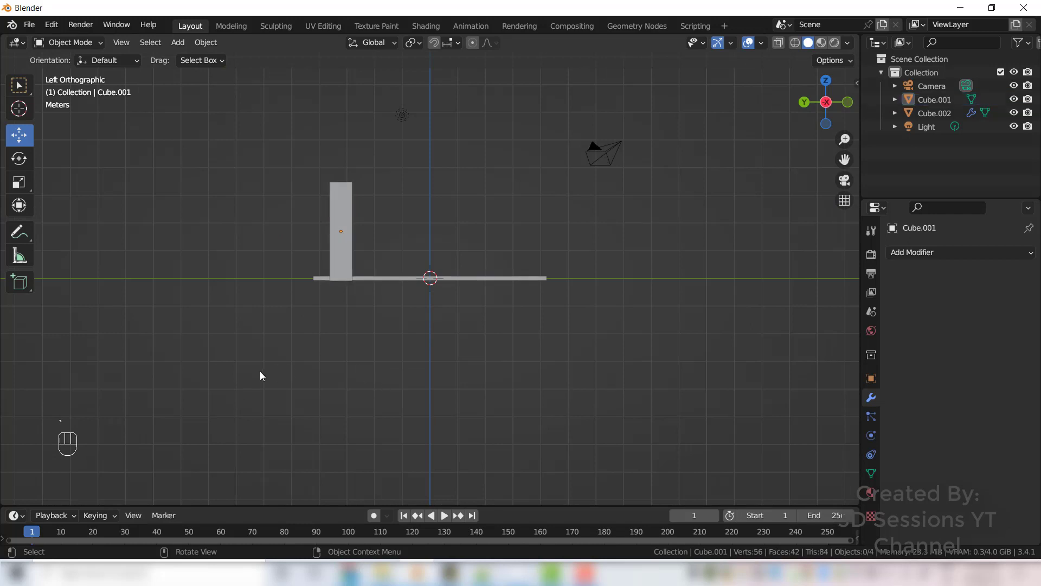
pyautogui.moveTo(259, 371); pyautogui.dragTo(325, 351, button='middle')
pyautogui.press('`')
pyautogui.click(242, 304)
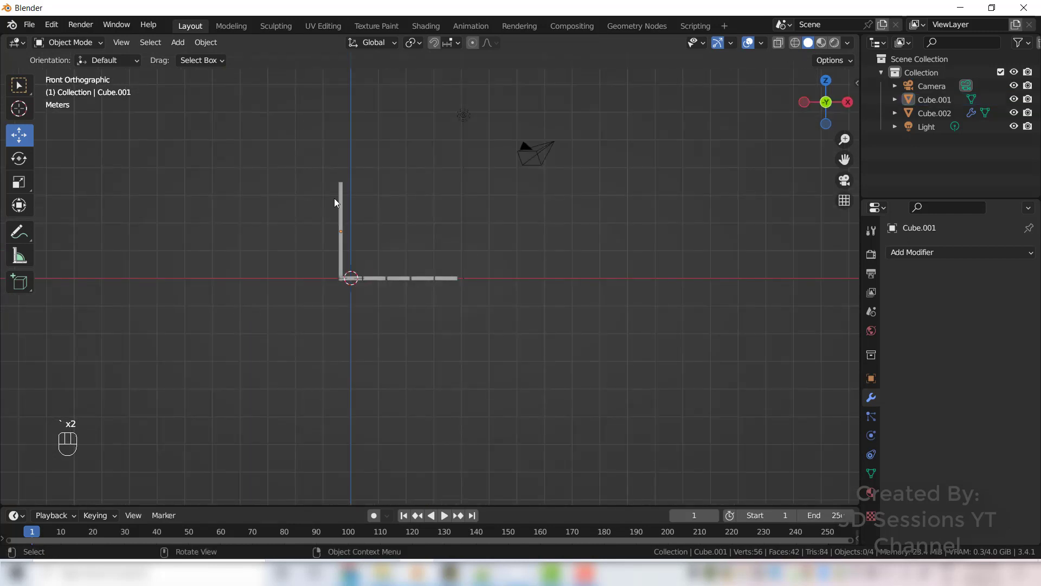
# - Tilt the post by moving its top vertices -0.6075 m along X in Edit Mode
pyautogui.click(341, 207)
pyautogui.press('Tab')
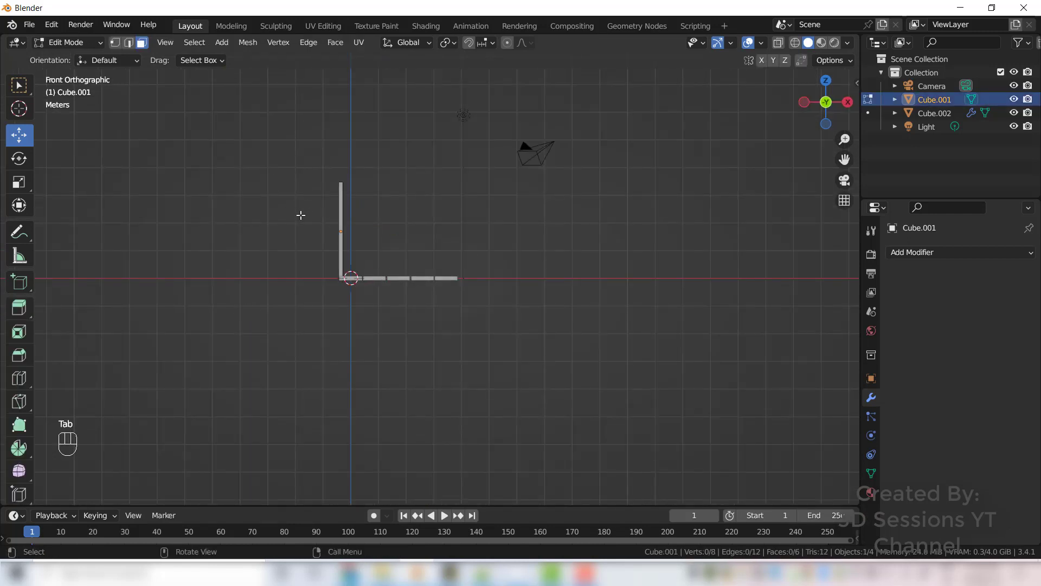
pyautogui.hotkey('alt', 'z')
pyautogui.moveTo(301, 216); pyautogui.dragTo(378, 179)
pyautogui.press('Tab')
pyautogui.moveTo(319, 373); pyautogui.dragTo(425, 413, button='middle')
pyautogui.click(423, 412)
pyautogui.hotkey('alt', 'z')
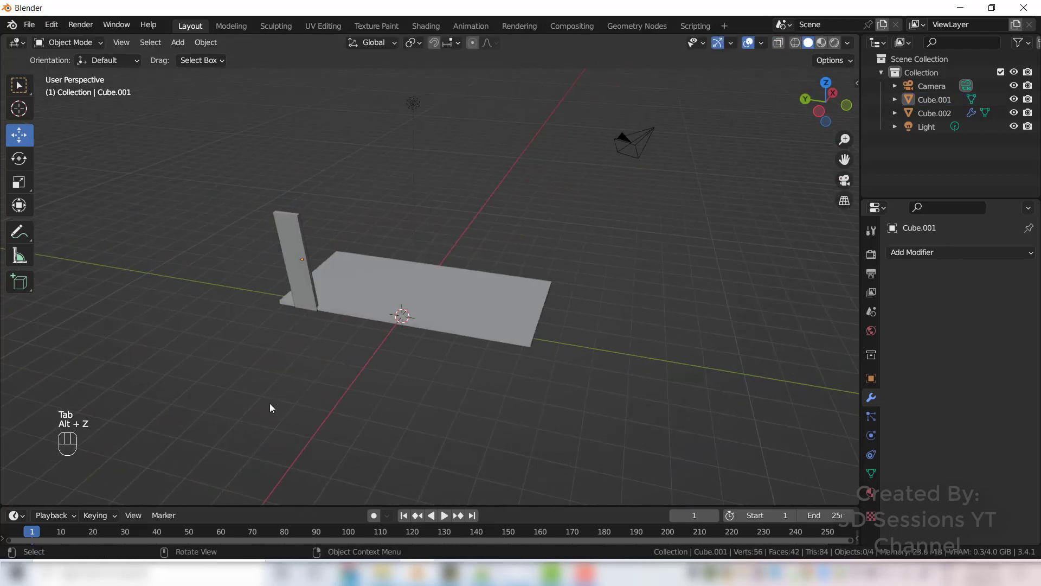
pyautogui.moveTo(271, 407); pyautogui.dragTo(227, 325, button='middle')
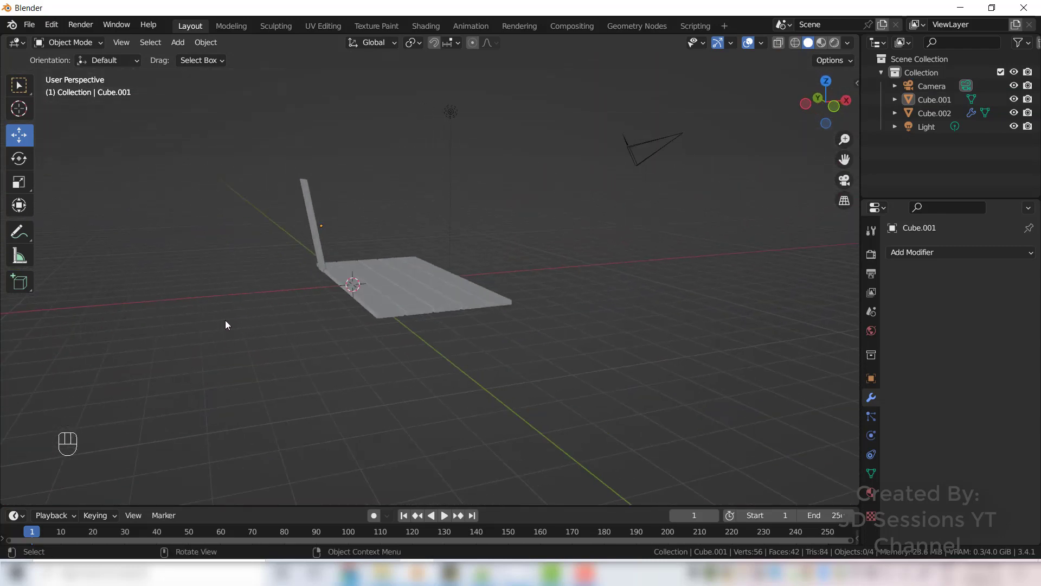
pyautogui.scroll(3, 234, 323)
pyautogui.click(269, 218)
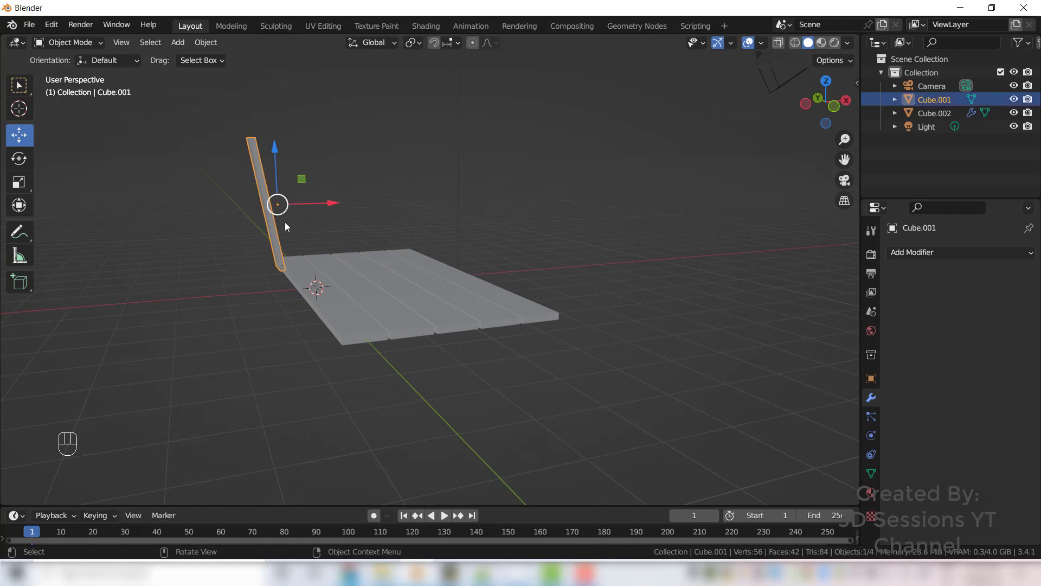
# - Nudge the leaning post up and along X against the floor, then duplicate it as Cube.003
pyautogui.press('`')
pyautogui.click(455, 112)
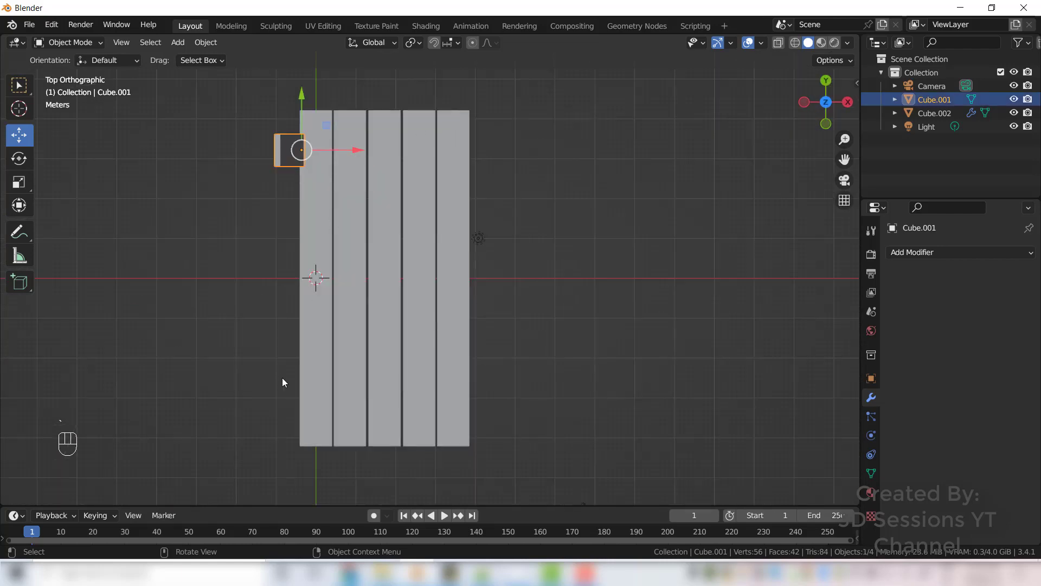
pyautogui.moveTo(327, 384); pyautogui.dragTo(291, 197, button='middle')
pyautogui.moveTo(242, 152); pyautogui.dragTo(241, 169)
pyautogui.moveTo(228, 309); pyautogui.dragTo(491, 252, button='middle')
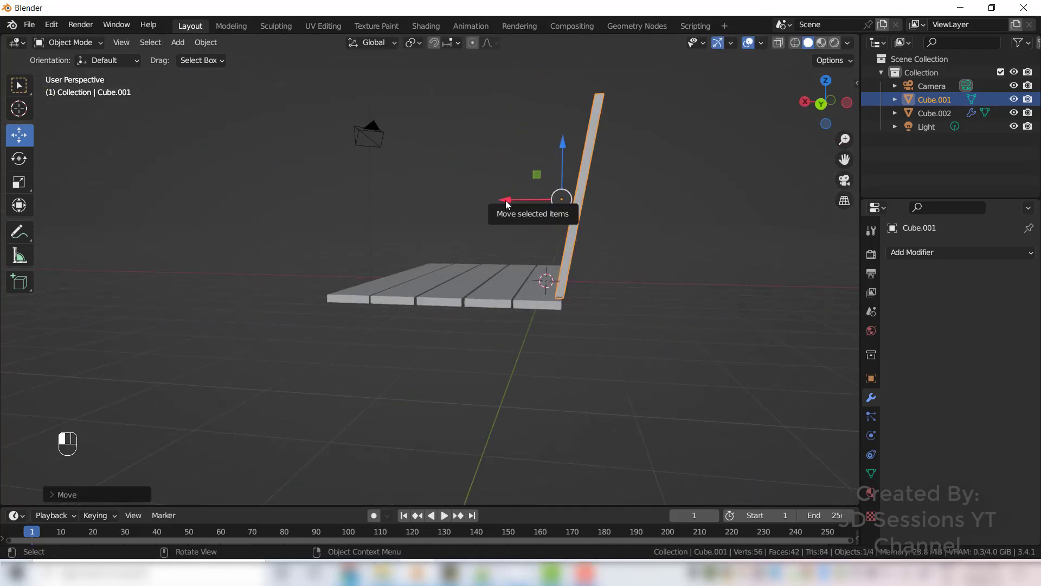
pyautogui.moveTo(507, 200); pyautogui.dragTo(502, 200)
pyautogui.press('`')
pyautogui.click(597, 215)
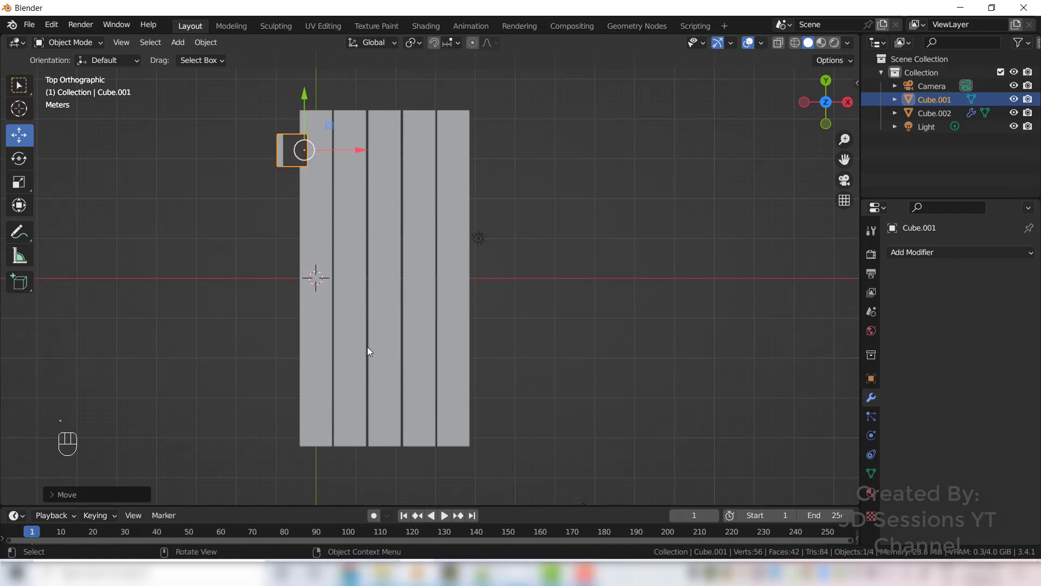
pyautogui.hotkey('shift', 'd')
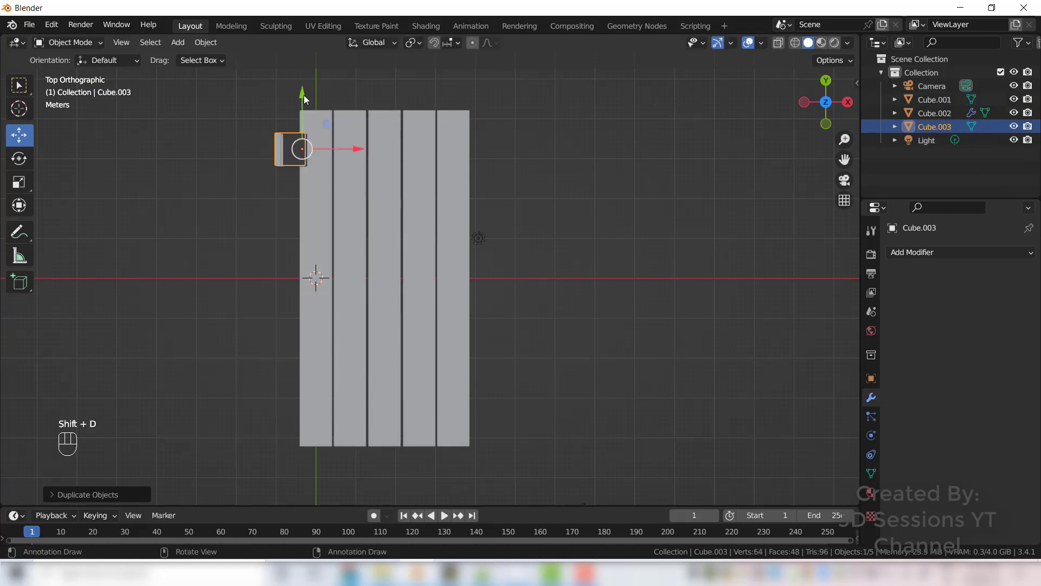
# - Place Cube.003 mid-edge and a second copy, Cube.004, at the far end, checking from Front view
pyautogui.moveTo(307, 190); pyautogui.dragTo(301, 353)
pyautogui.hotkey('shift', 'd')
pyautogui.click(199, 447)
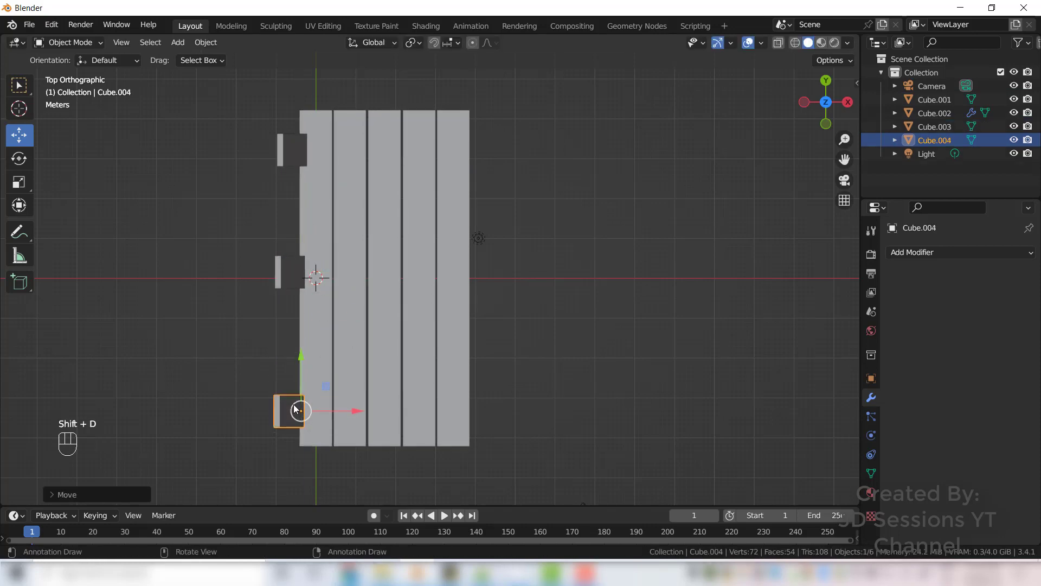
pyautogui.click(568, 380)
pyautogui.moveTo(508, 432); pyautogui.dragTo(667, 291, button='middle')
pyautogui.press('`')
pyautogui.press('`')
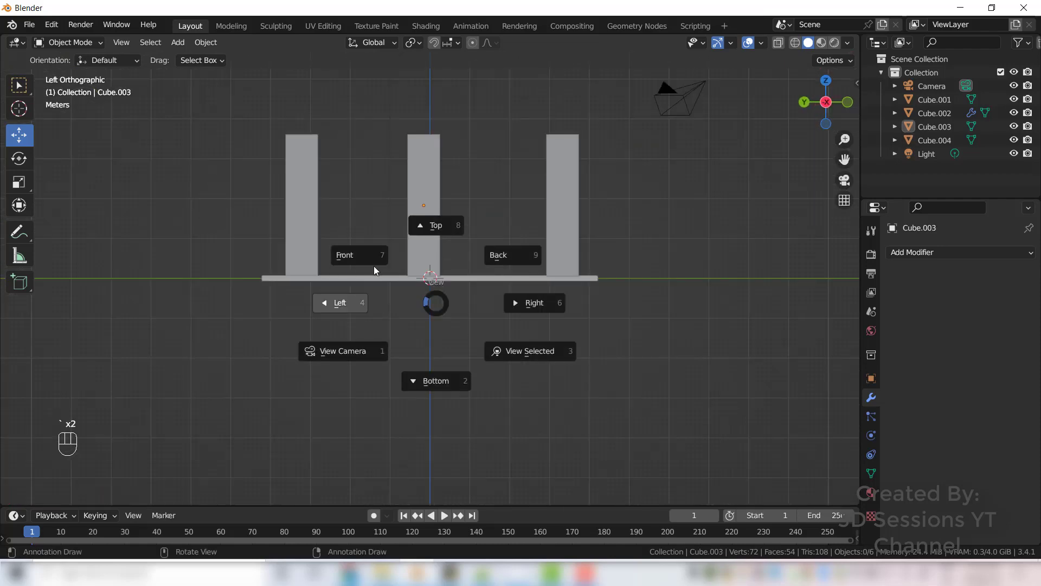
pyautogui.click(357, 254)
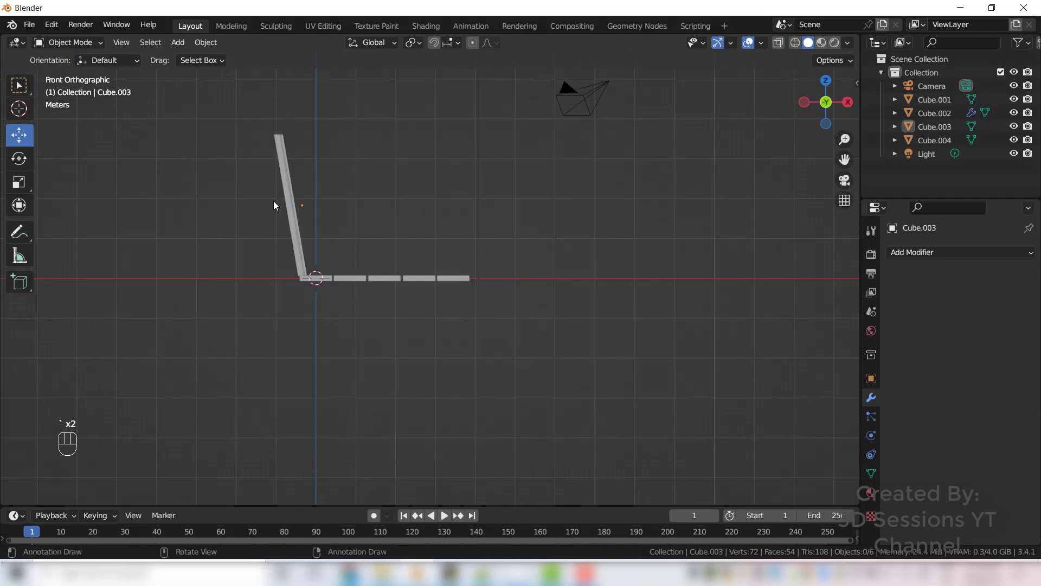
# - Select the right, middle and left posts together
pyautogui.press('Tab')
pyautogui.moveTo(274, 202); pyautogui.dragTo(384, 244, button='middle')
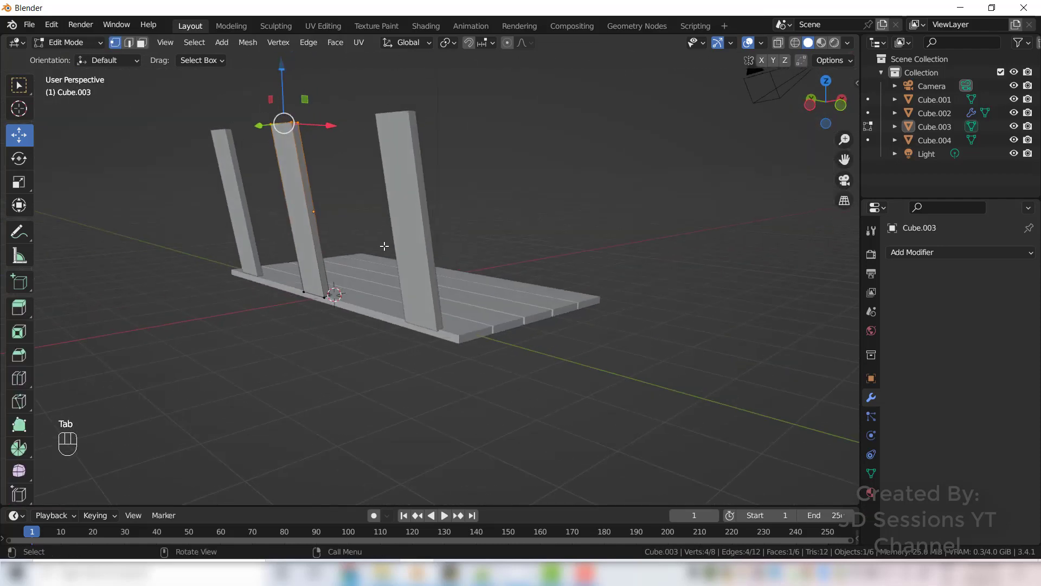
pyautogui.press('Tab')
pyautogui.click(388, 176)
pyautogui.keyDown('shift'); pyautogui.click(296, 174); pyautogui.keyUp('shift')
pyautogui.keyDown('shift'); pyautogui.click(219, 154); pyautogui.keyUp('shift')
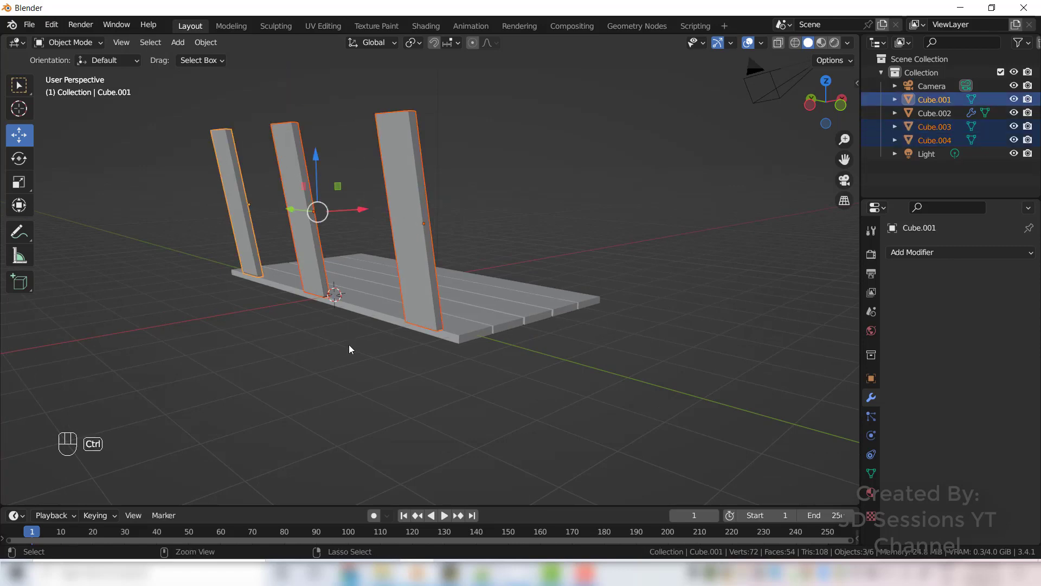
# - Join the three posts into Cube.001 and lower their top vertices along Z in Front view
pyautogui.hotkey('ctrl', 'j')
pyautogui.press('Tab')
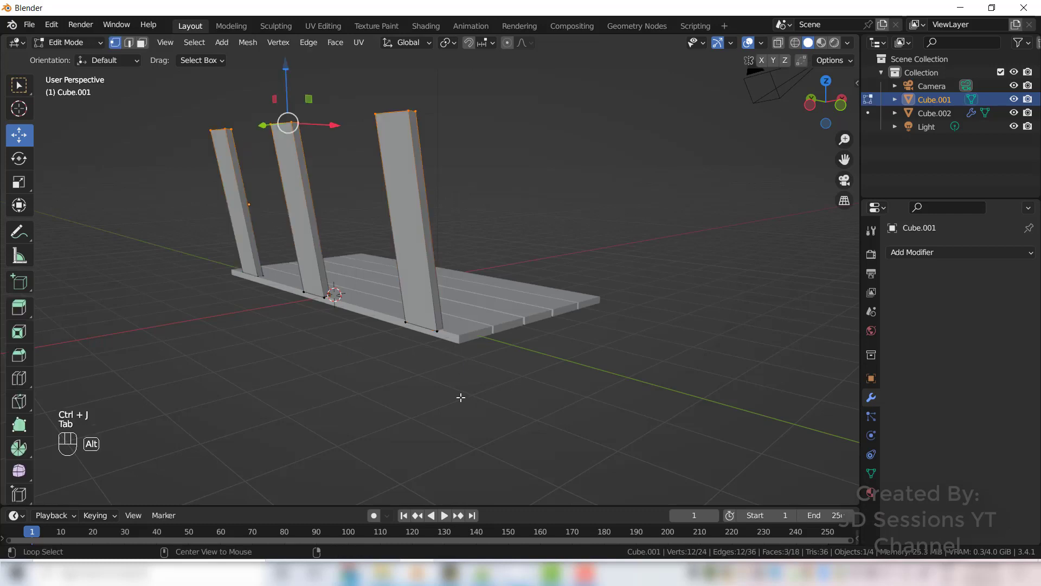
pyautogui.hotkey('alt', 'z')
pyautogui.press('`')
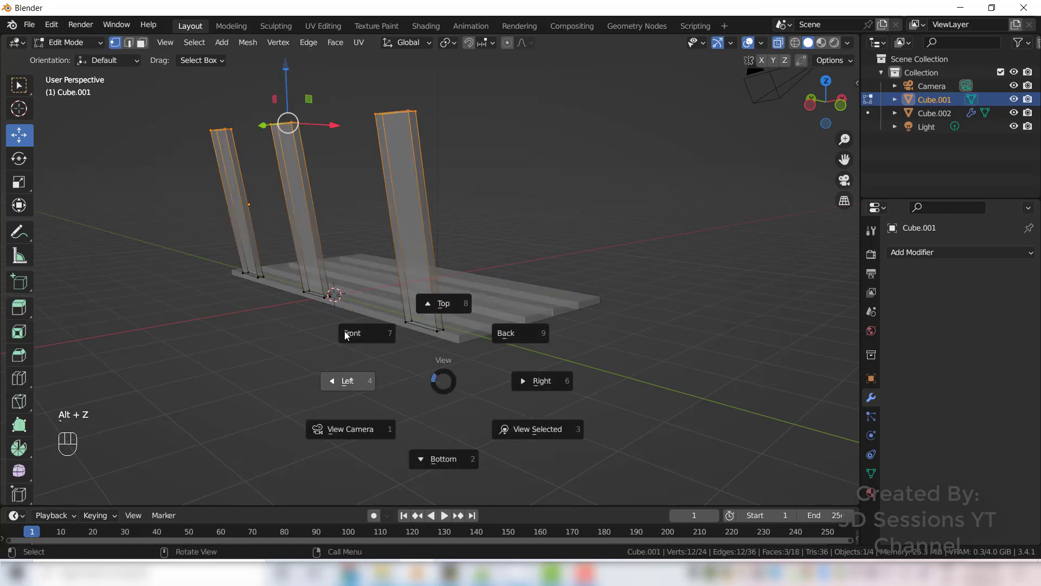
pyautogui.click(354, 336)
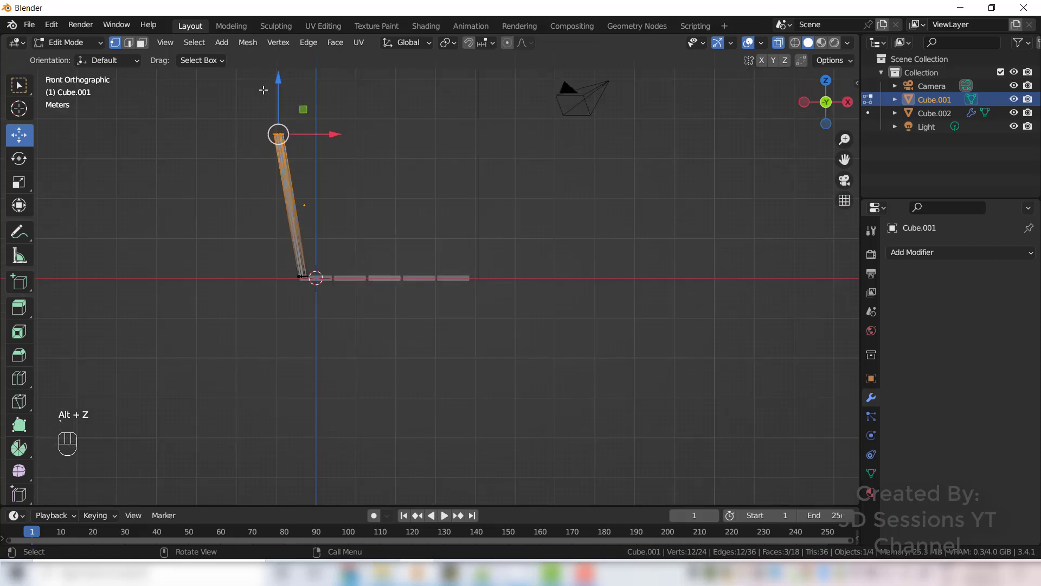
pyautogui.moveTo(198, 81); pyautogui.dragTo(340, 163)
pyautogui.moveTo(278, 80); pyautogui.dragTo(295, 111)
pyautogui.press('Tab')
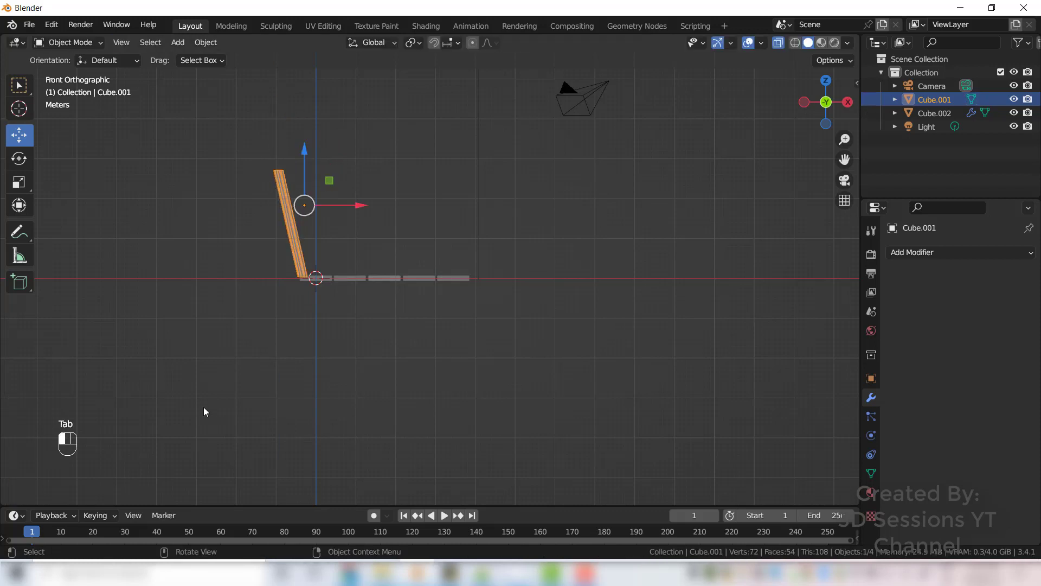
pyautogui.hotkey('alt', 'z')
pyautogui.click(215, 400)
pyautogui.moveTo(216, 405); pyautogui.dragTo(504, 434, button='middle')
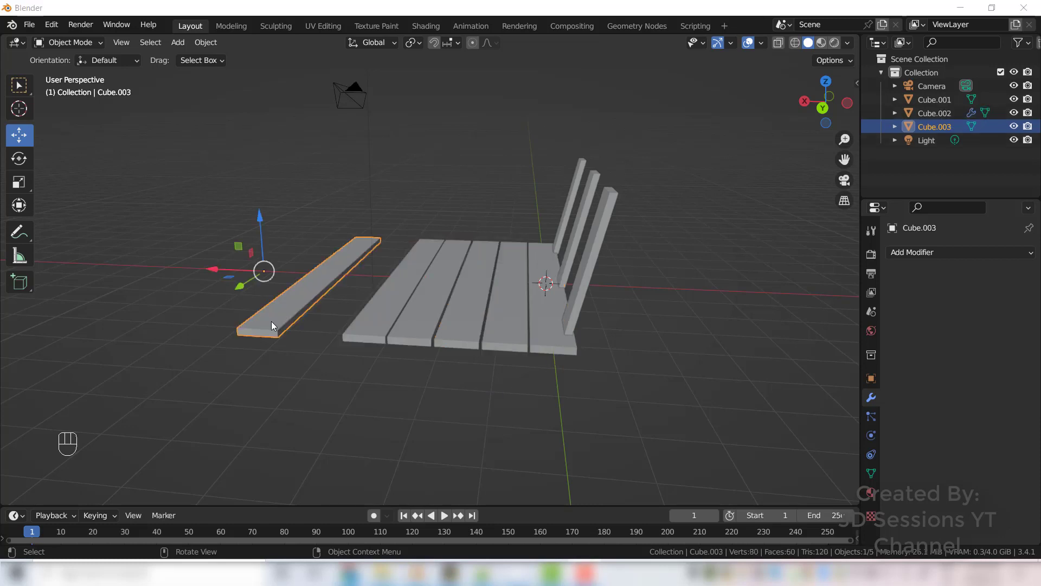
# - Set the separate plank's origin to its geometry, then rotate it 90° about Y to stand on edge
pyautogui.click(272, 321)
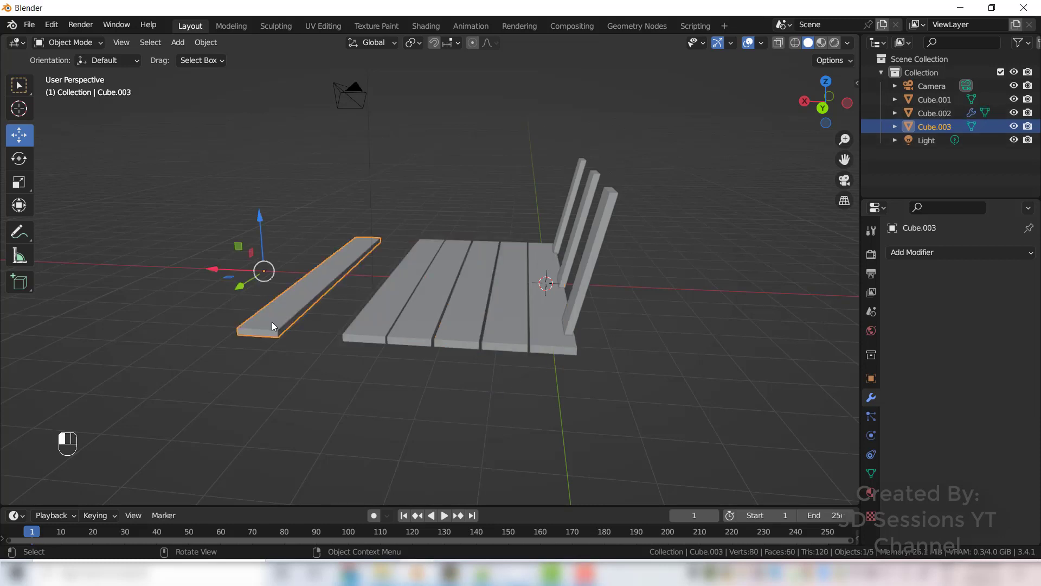
pyautogui.rightClick(295, 294)
pyautogui.moveTo(295, 293)
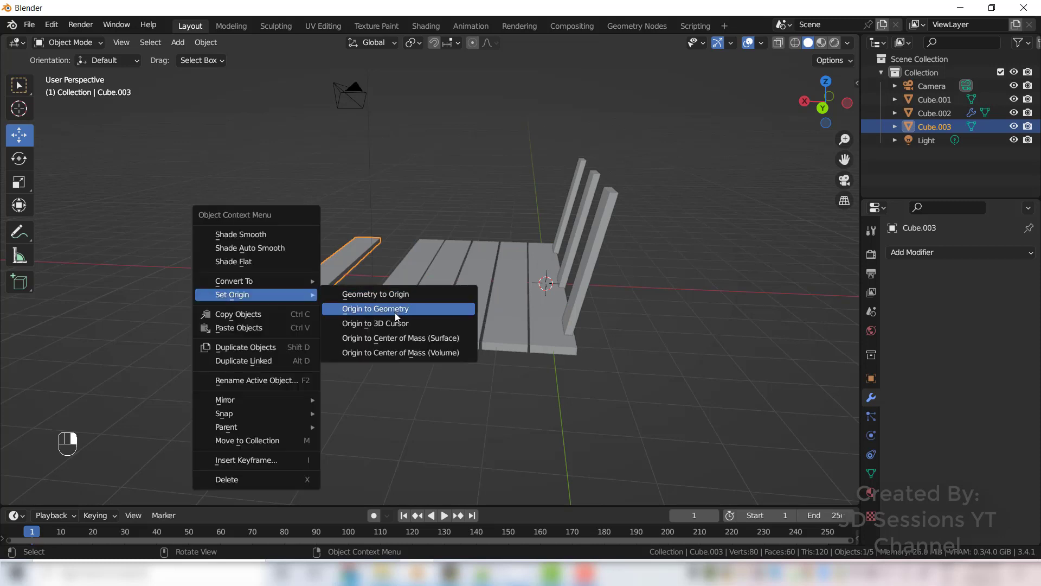
pyautogui.click(395, 313)
pyautogui.moveTo(272, 258); pyautogui.dragTo(425, 389, button='middle')
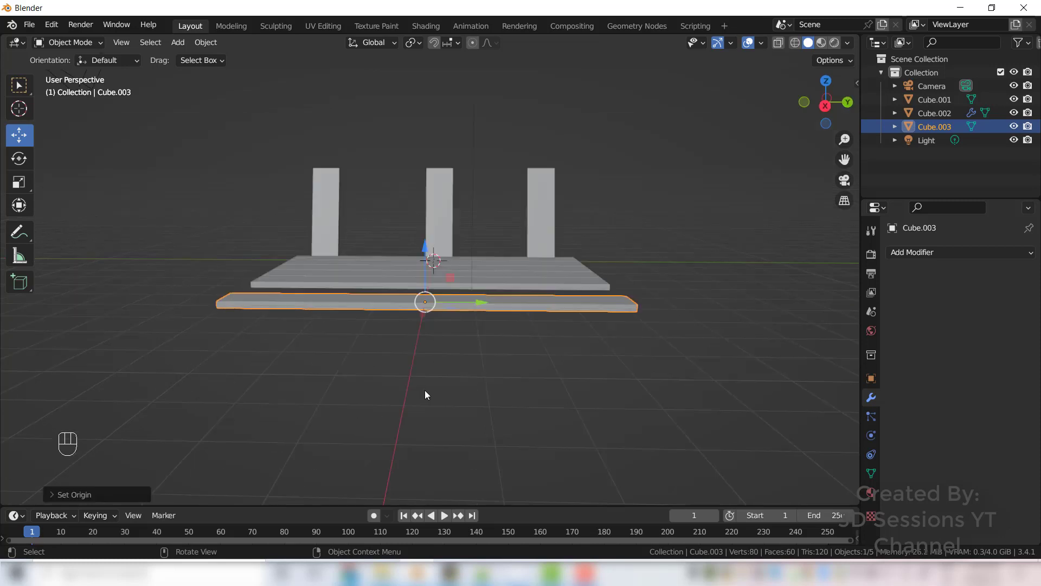
pyautogui.write('r')
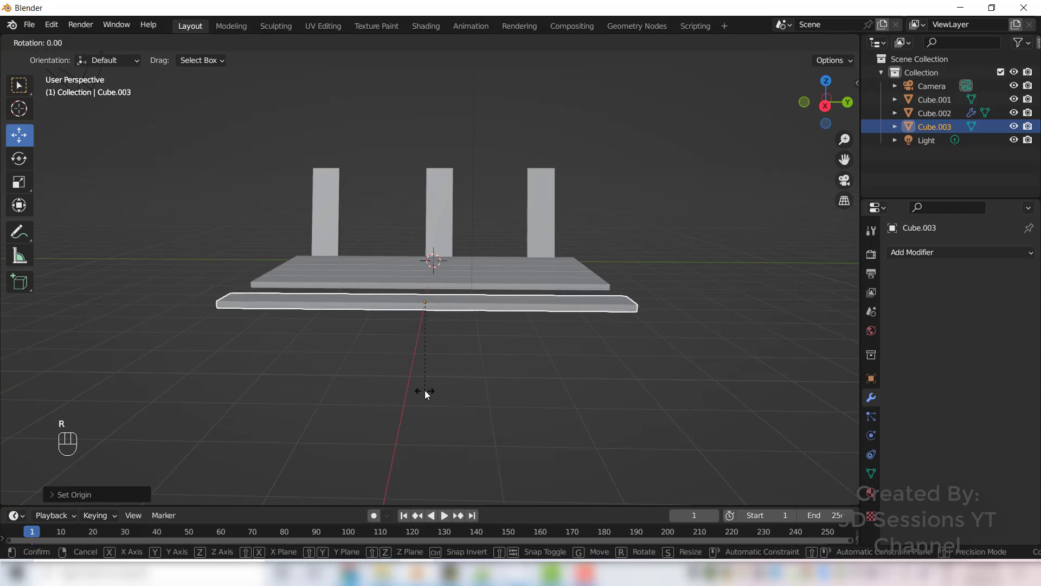
pyautogui.write('y90')
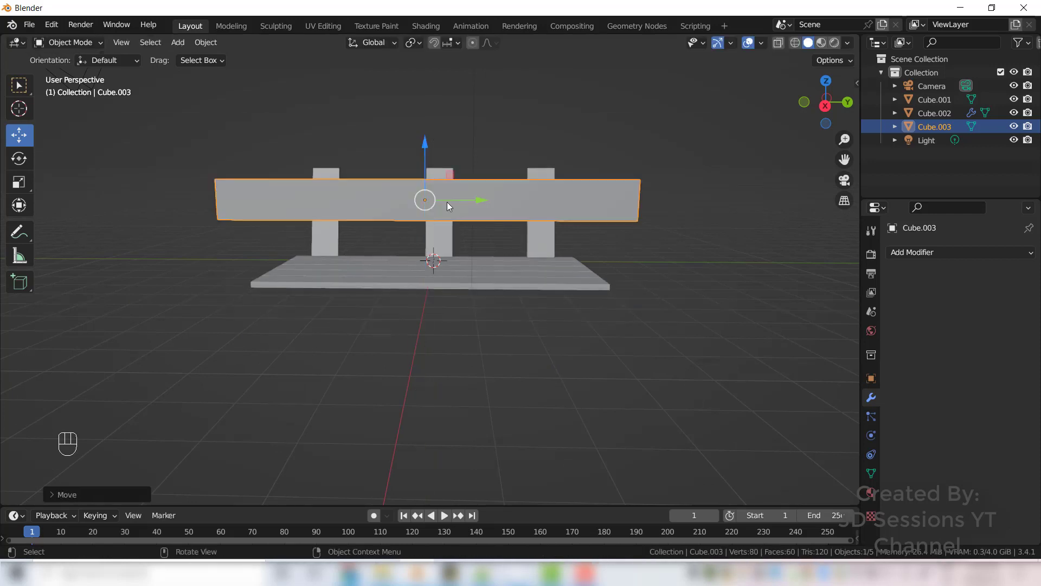
# - Switch to the Left orthographic view, then the Front orthographic view
pyautogui.press('`')
pyautogui.click(404, 160)
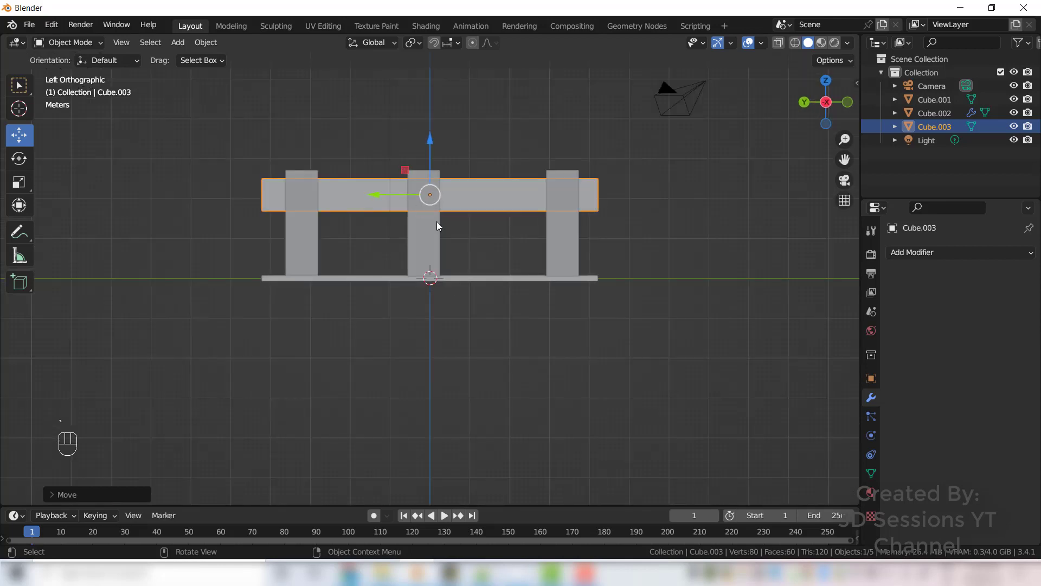
pyautogui.press('`')
pyautogui.click(297, 175)
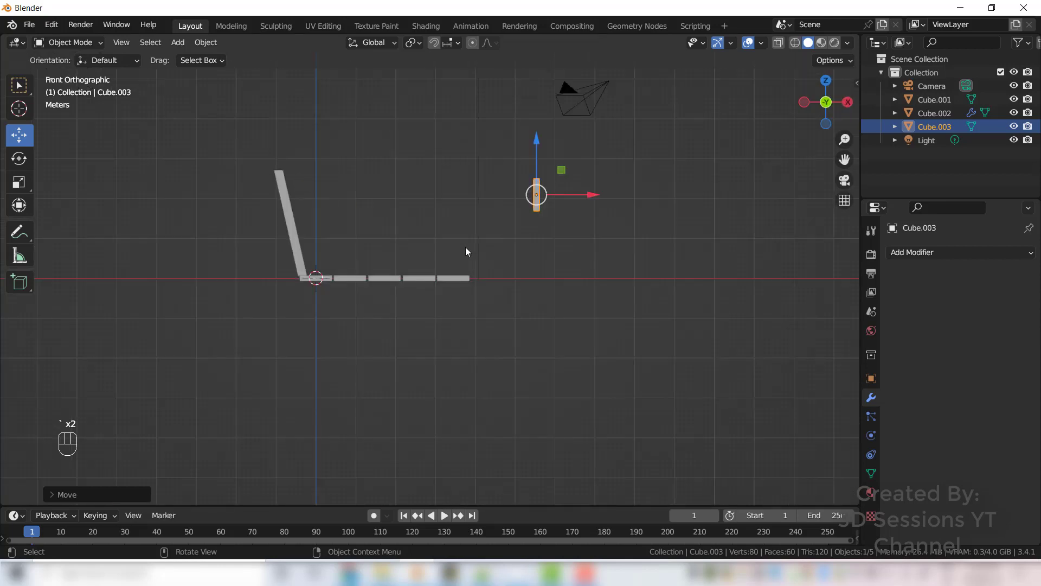
# - Move the board toward the posts, tilt it to the post's slant, and lower it onto the floor slats
pyautogui.moveTo(597, 191); pyautogui.dragTo(350, 194)
pyautogui.press('r')
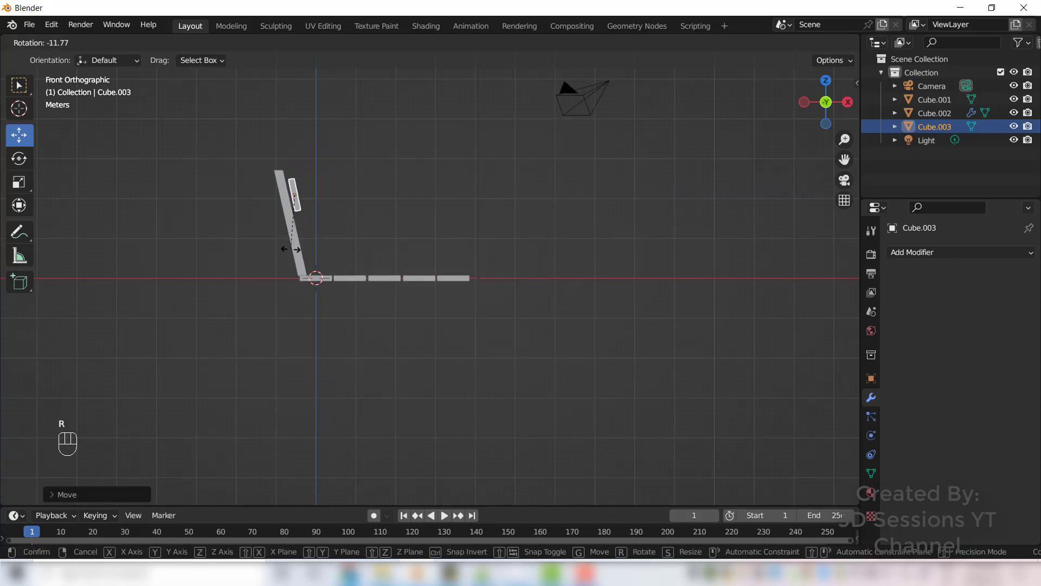
pyautogui.click(291, 249)
pyautogui.moveTo(352, 194); pyautogui.dragTo(348, 194)
pyautogui.moveTo(305, 150); pyautogui.dragTo(321, 217)
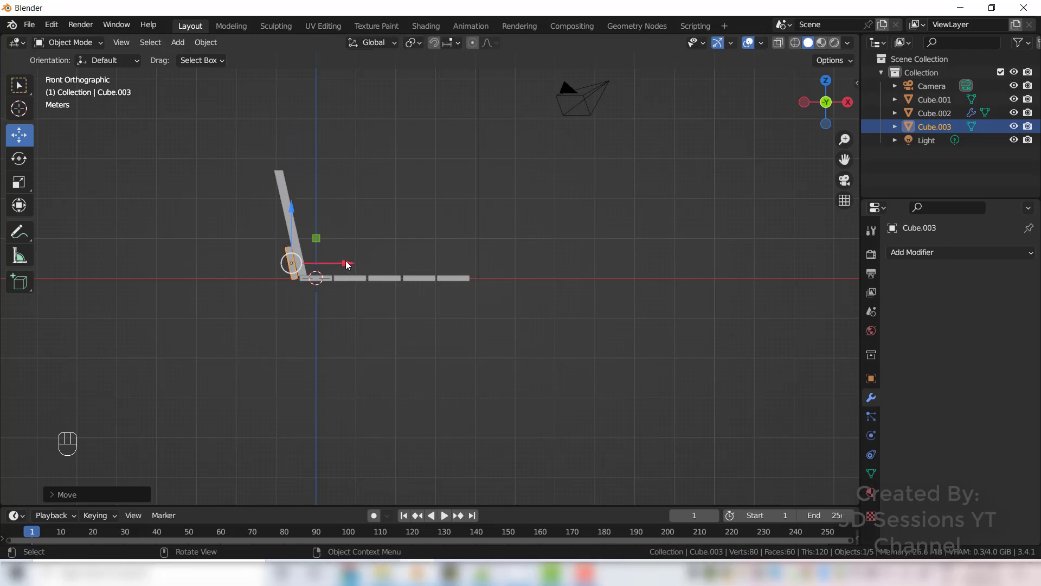
pyautogui.moveTo(348, 263); pyautogui.dragTo(366, 258)
pyautogui.scroll(5, 238, 303)
# - Refine the board's tilt and seat it against the post's base, then duplicate it in place
pyautogui.moveTo(232, 306); pyautogui.dragTo(320, 305, button='middle')
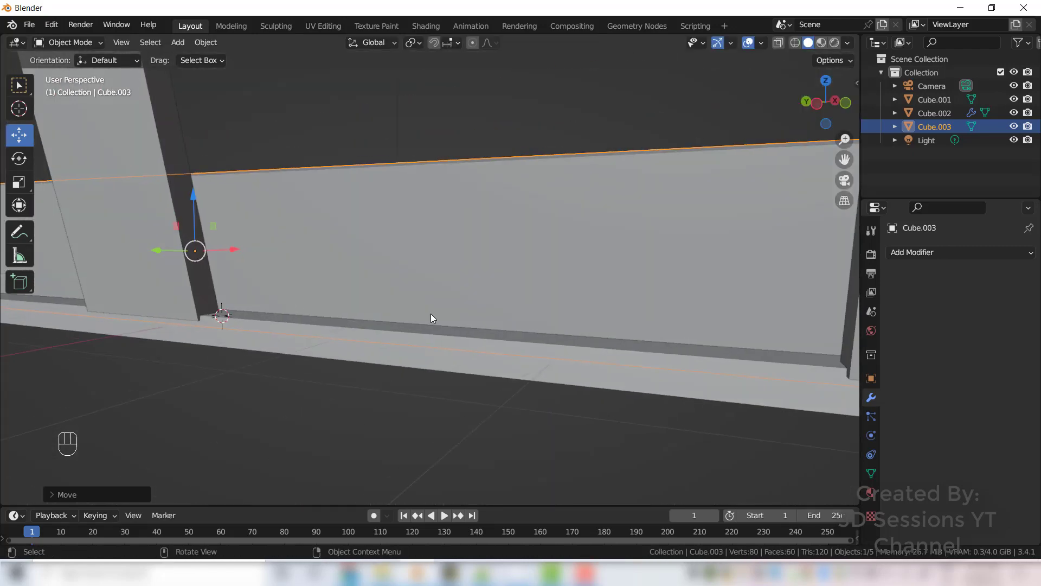
pyautogui.press('`')
pyautogui.click(285, 238)
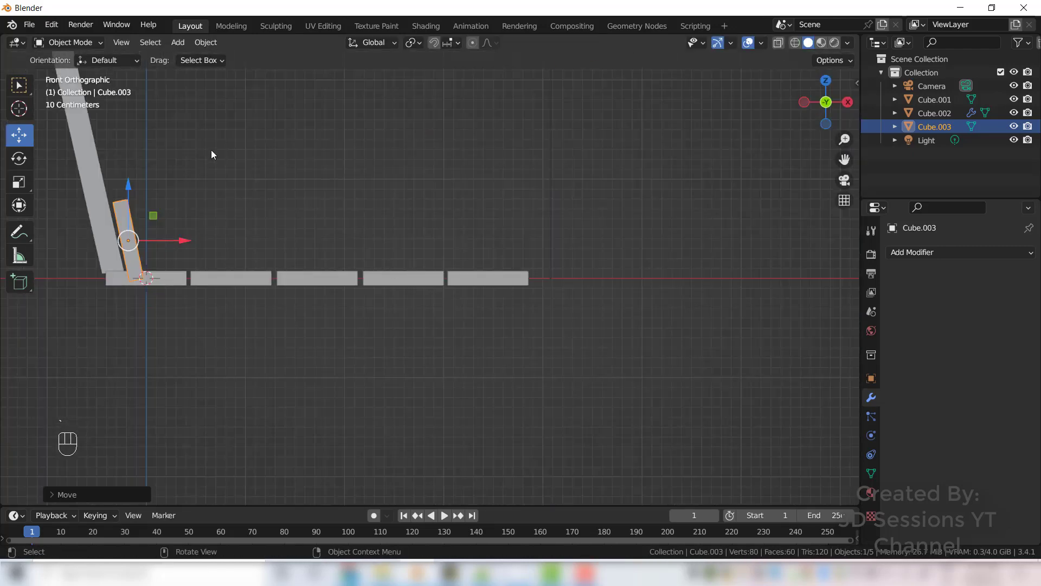
pyautogui.keyDown('shift'); pyautogui.moveTo(156, 137); pyautogui.dragTo(373, 163, button='middle'); pyautogui.keyUp('shift')
pyautogui.moveTo(285, 201); pyautogui.dragTo(282, 187)
pyautogui.press('r')
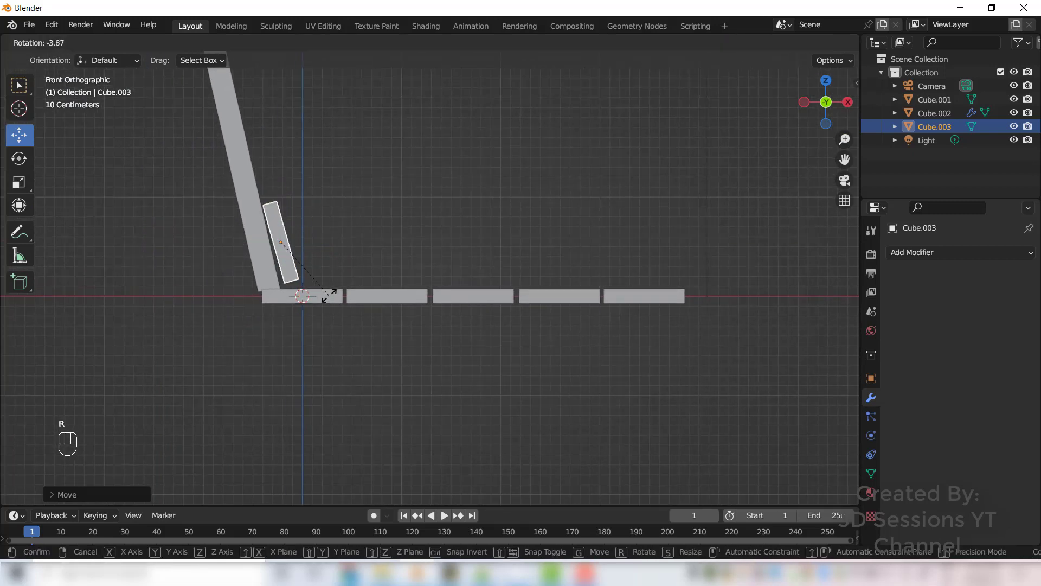
pyautogui.click(331, 296)
pyautogui.moveTo(332, 245); pyautogui.dragTo(327, 243)
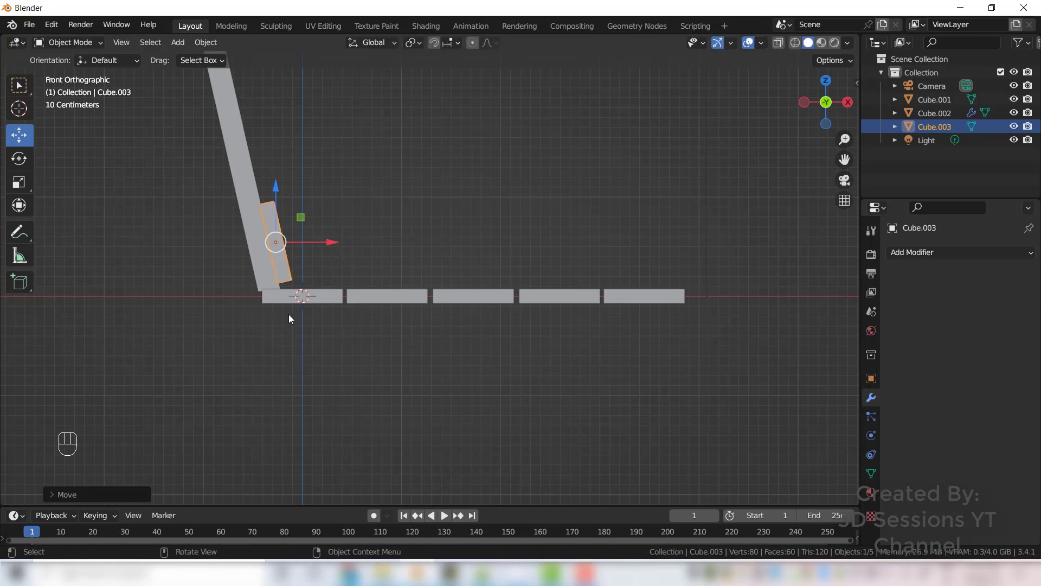
pyautogui.hotkey('shift', 'd')
pyautogui.rightClick(289, 304)
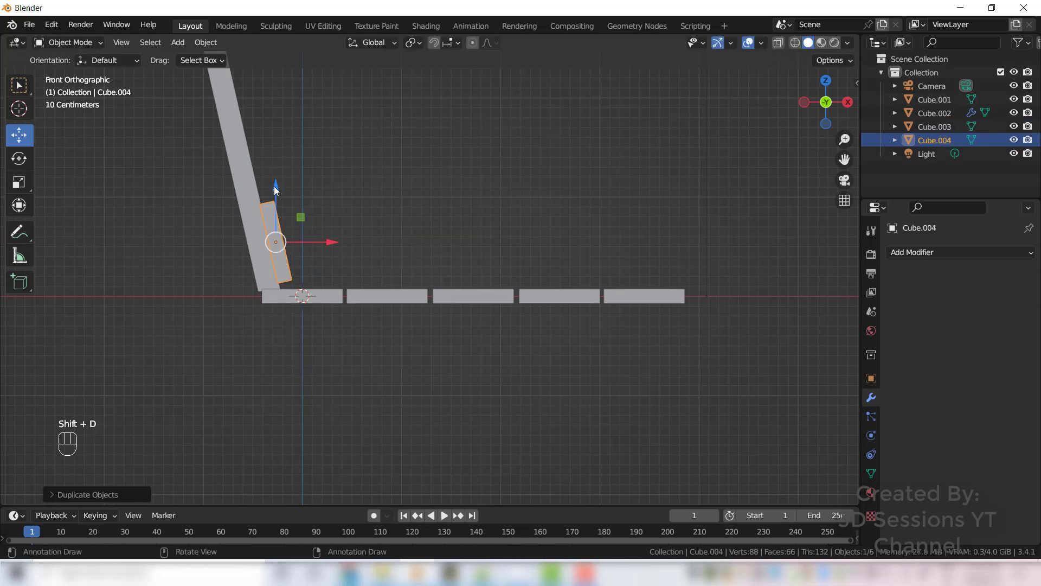
# - Raise the copied board up the post, leaving a small gap above the first board
pyautogui.moveTo(275, 190); pyautogui.dragTo(275, 94)
pyautogui.moveTo(328, 152); pyautogui.dragTo(300, 151)
pyautogui.moveTo(258, 88); pyautogui.dragTo(255, 104)
# - Duplicate both boards, move the copies up the post, and delete the extra upper copy
pyautogui.keyDown('shift'); pyautogui.click(274, 237); pyautogui.keyUp('shift')
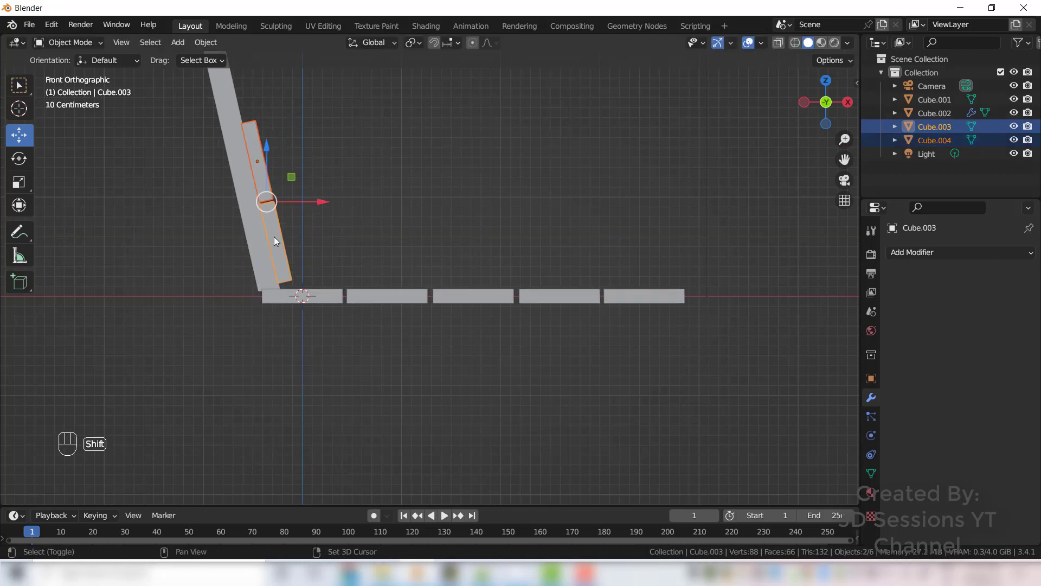
pyautogui.hotkey('shift', 'd')
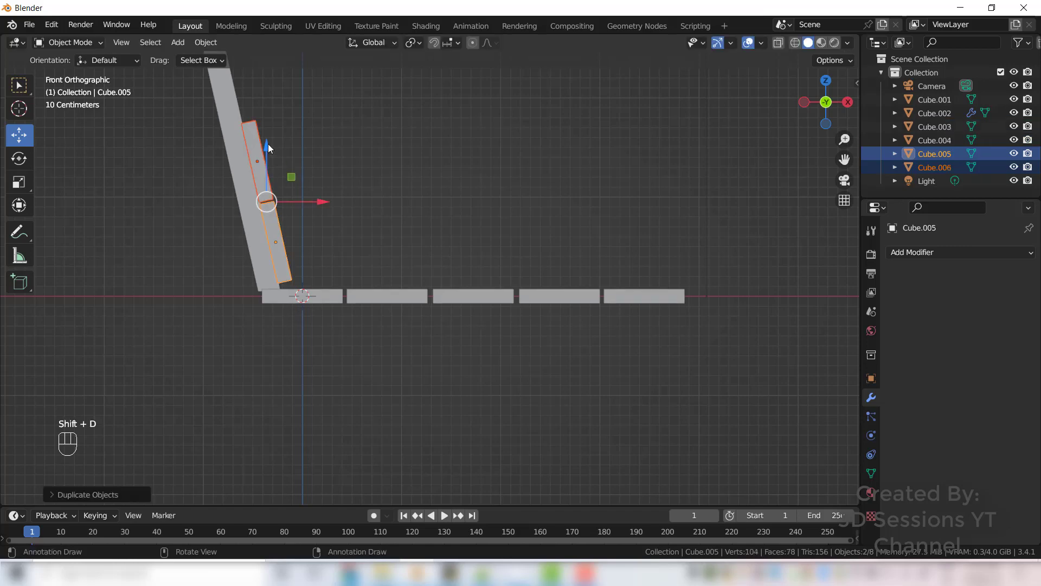
pyautogui.moveTo(267, 144); pyautogui.dragTo(268, 50)
pyautogui.keyDown('shift'); pyautogui.moveTo(423, 165); pyautogui.dragTo(480, 386, button='middle'); pyautogui.keyUp('shift')
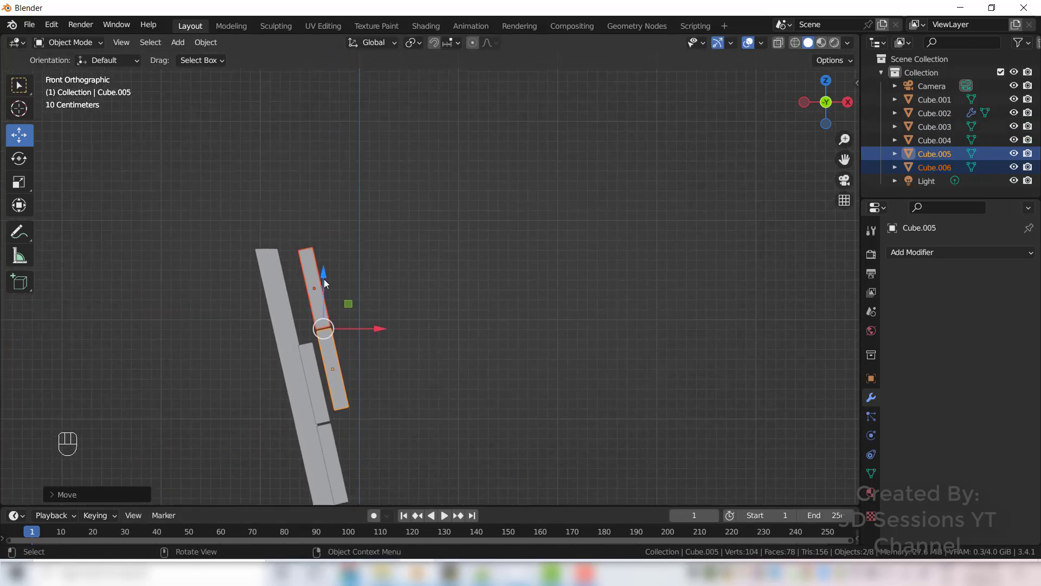
pyautogui.moveTo(324, 279); pyautogui.dragTo(324, 202)
pyautogui.moveTo(374, 253); pyautogui.dragTo(337, 274)
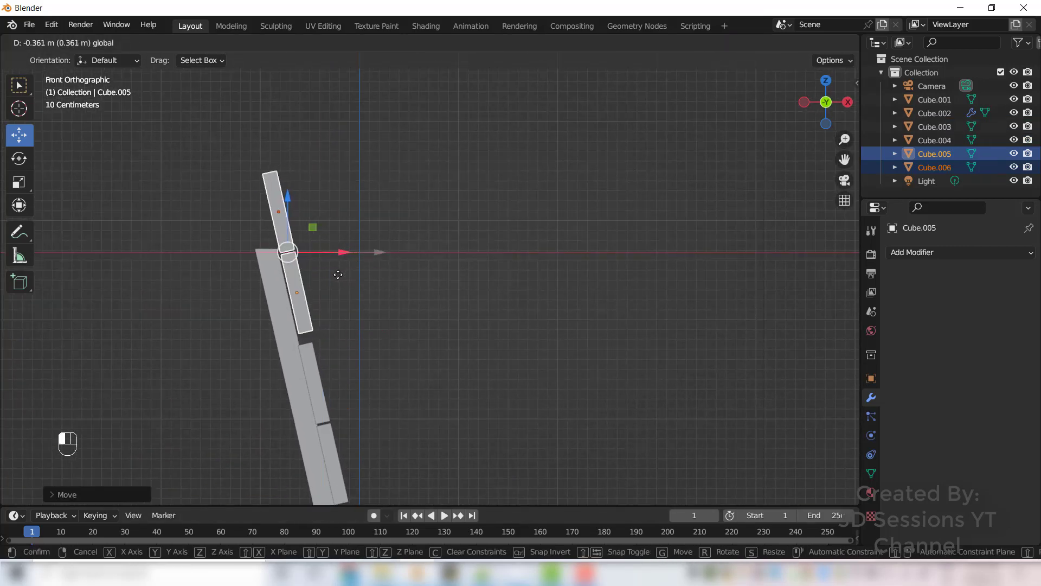
pyautogui.click(338, 275)
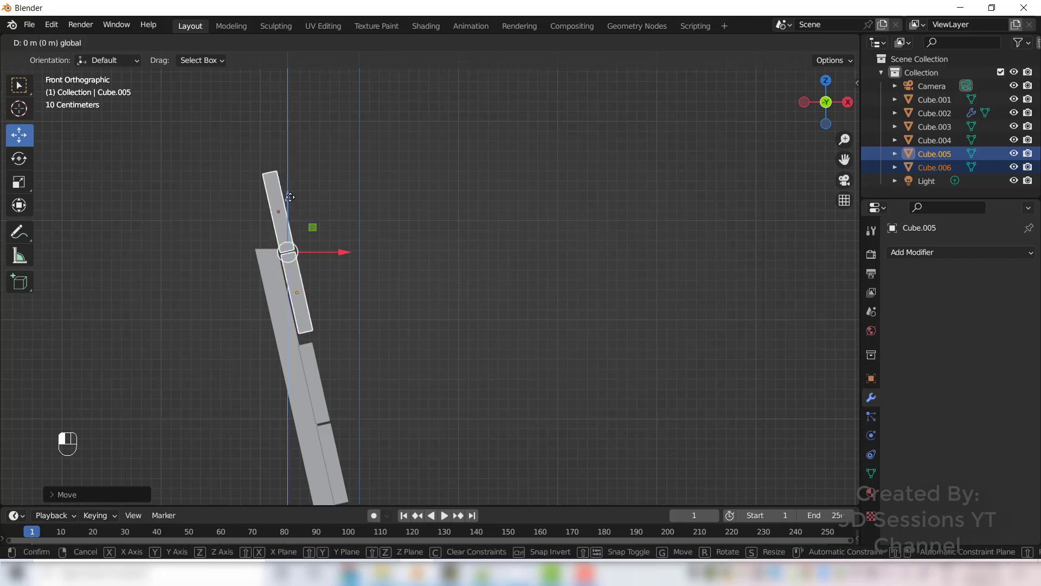
pyautogui.click(277, 197)
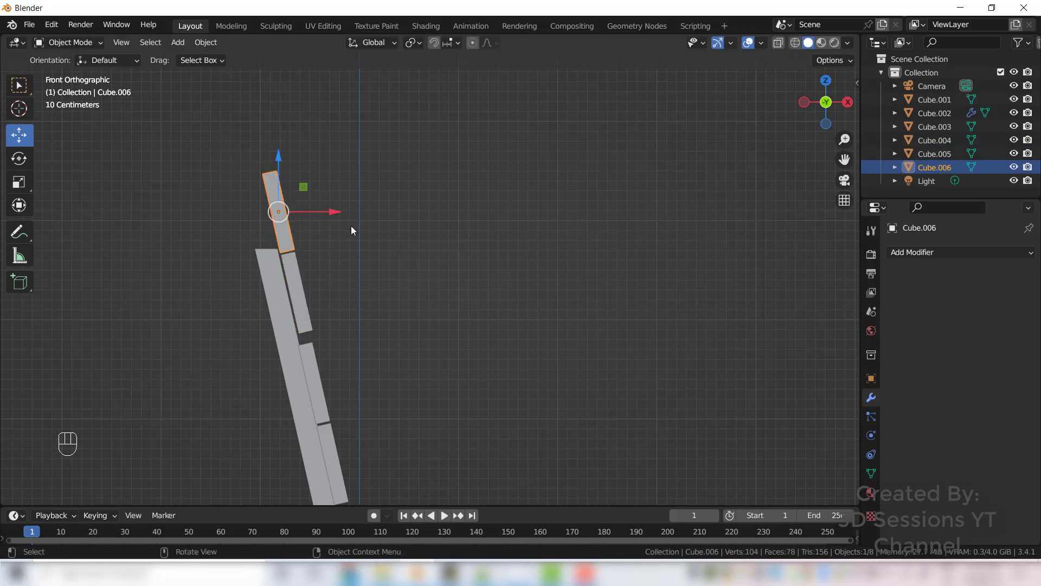
pyautogui.press('Delete')
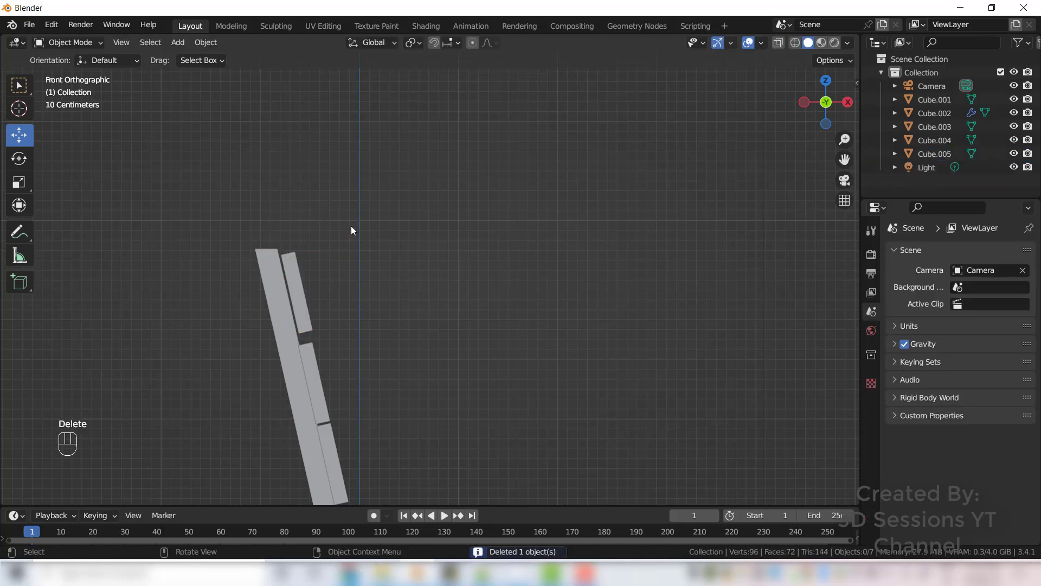
# - Fit the new top board onto the post and raise the middle board so the gaps are even
pyautogui.click(299, 285)
pyautogui.moveTo(298, 236); pyautogui.dragTo(298, 204)
pyautogui.moveTo(352, 261); pyautogui.dragTo(342, 261)
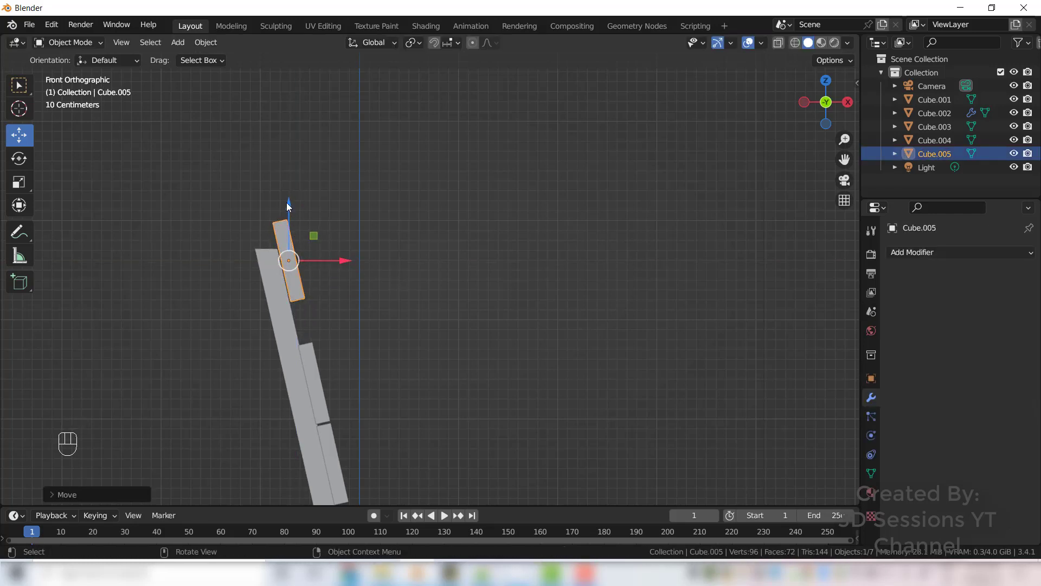
pyautogui.moveTo(288, 206); pyautogui.dragTo(288, 223)
pyautogui.moveTo(315, 277); pyautogui.dragTo(322, 277)
pyautogui.click(312, 372)
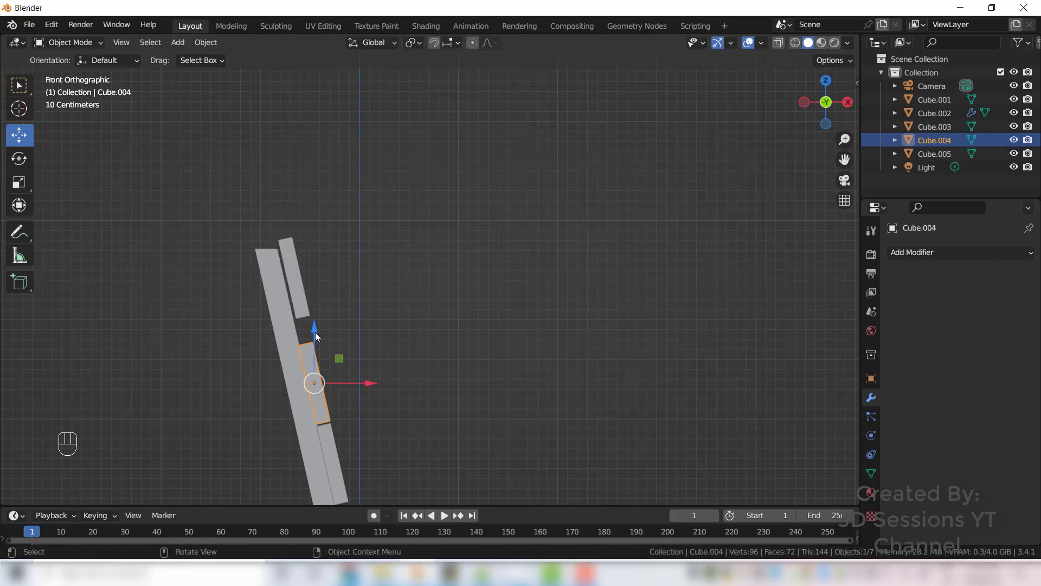
pyautogui.moveTo(314, 328); pyautogui.dragTo(315, 316)
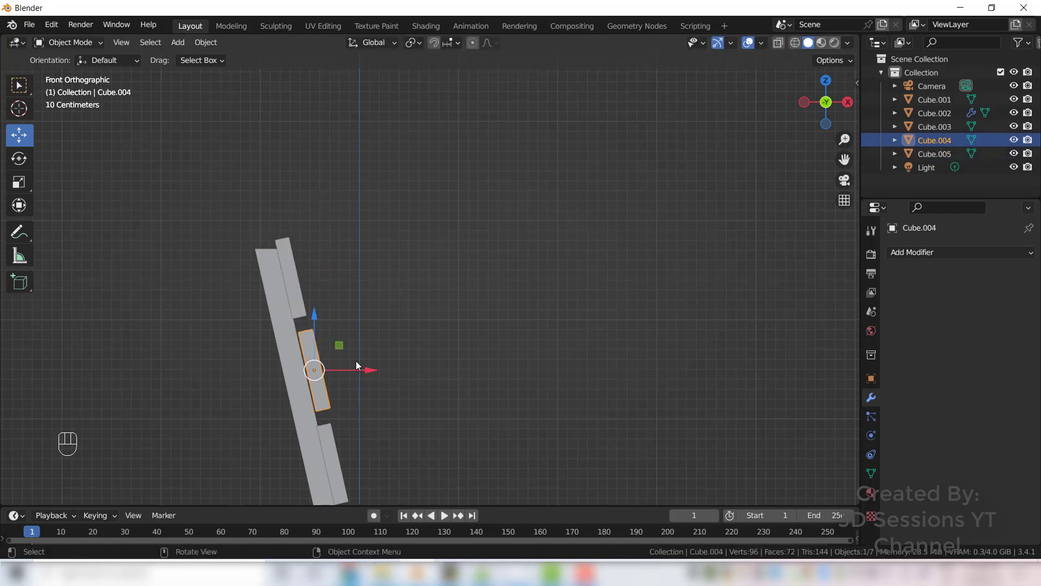
pyautogui.click(366, 431)
# - Edit the posts' mesh in vertex mode with X-ray and box-select the posts' top vertices
pyautogui.click(300, 400)
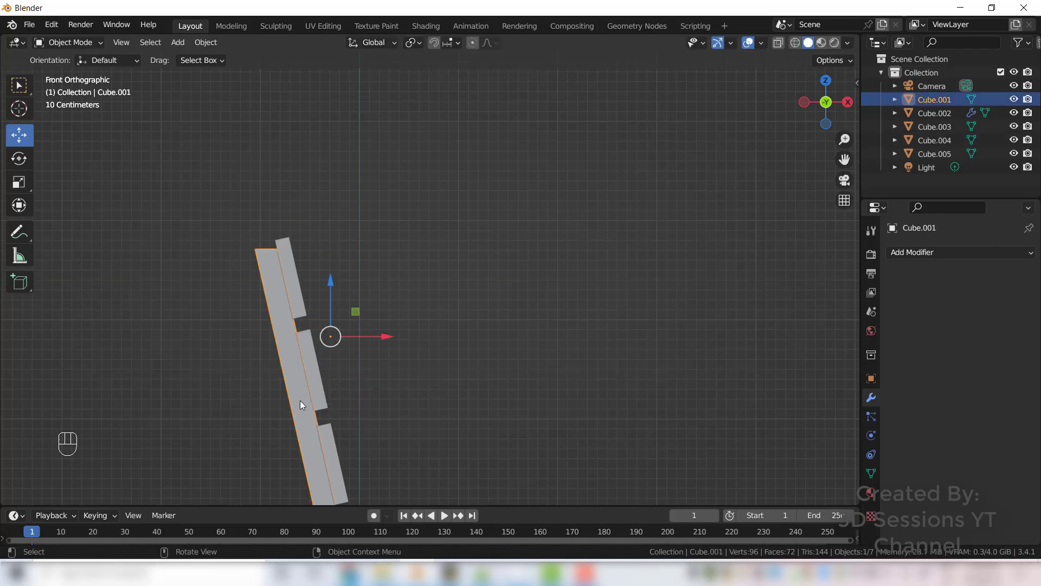
pyautogui.scroll(-2, 301, 415)
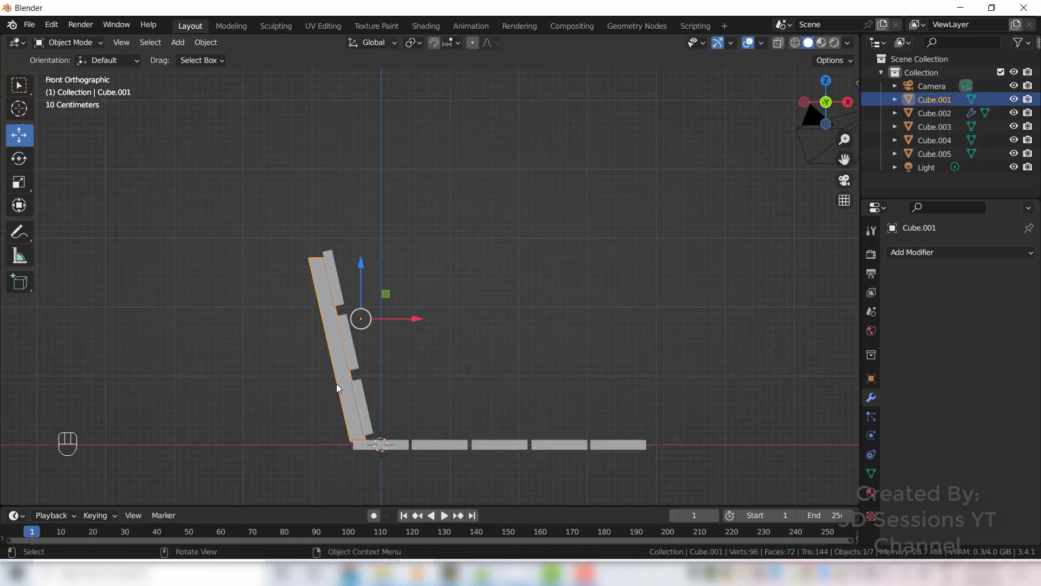
pyautogui.press('Tab')
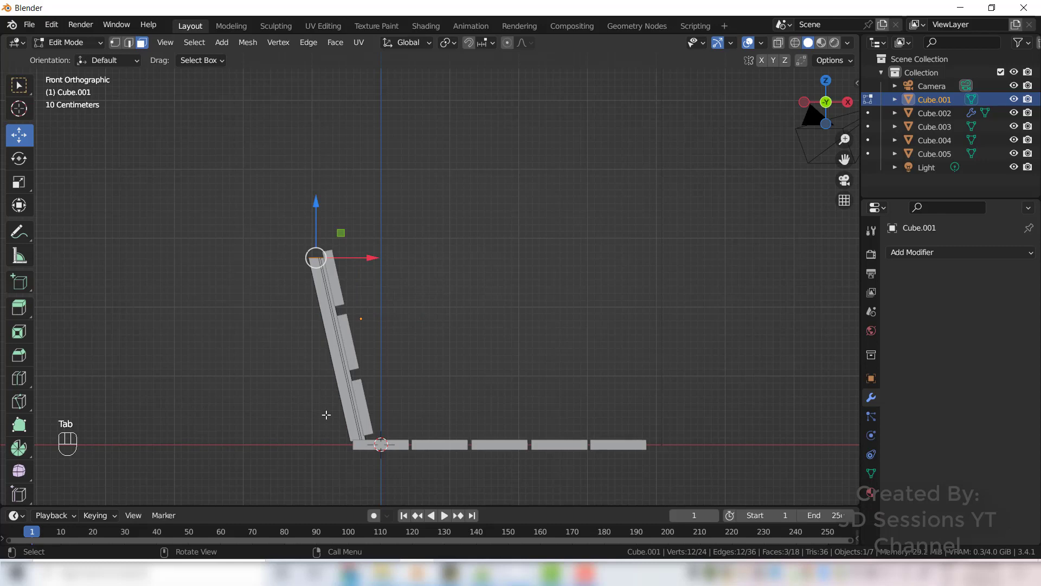
pyautogui.press('1')
pyautogui.hotkey('alt', 'z')
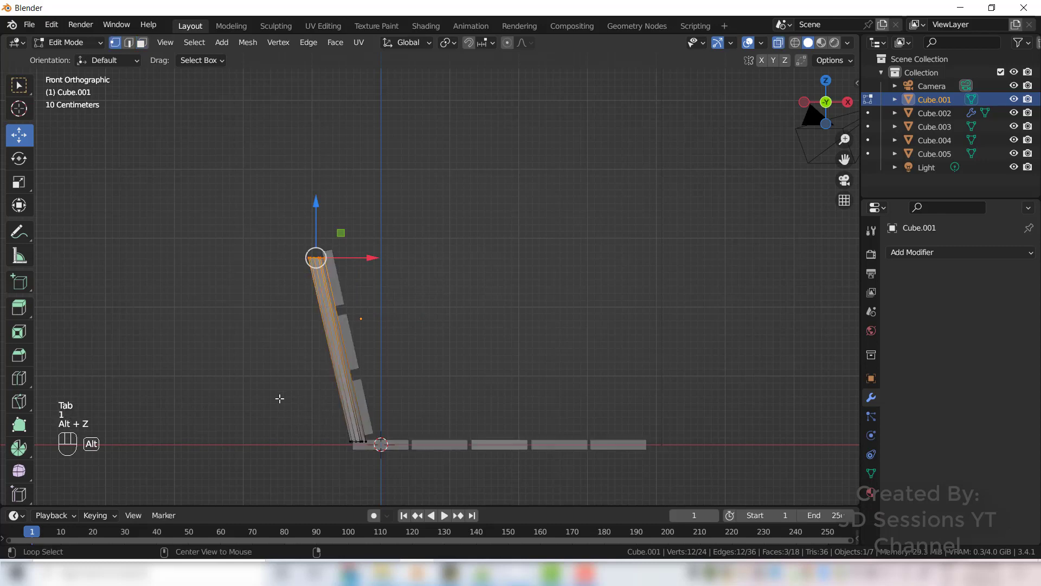
pyautogui.moveTo(265, 233); pyautogui.dragTo(314, 329)
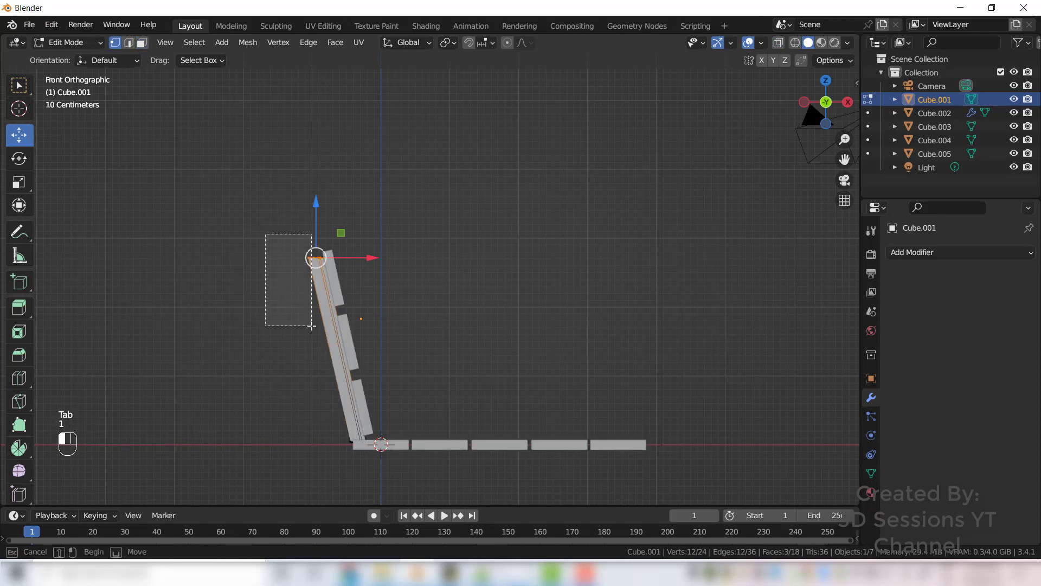
pyautogui.click(288, 379)
pyautogui.hotkey('alt', 'z')
pyautogui.moveTo(288, 240); pyautogui.dragTo(315, 290)
pyautogui.moveTo(401, 254); pyautogui.dragTo(421, 283, button='middle')
pyautogui.keyDown('shift'); pyautogui.moveTo(294, 190); pyautogui.dragTo(315, 219); pyautogui.keyUp('shift')
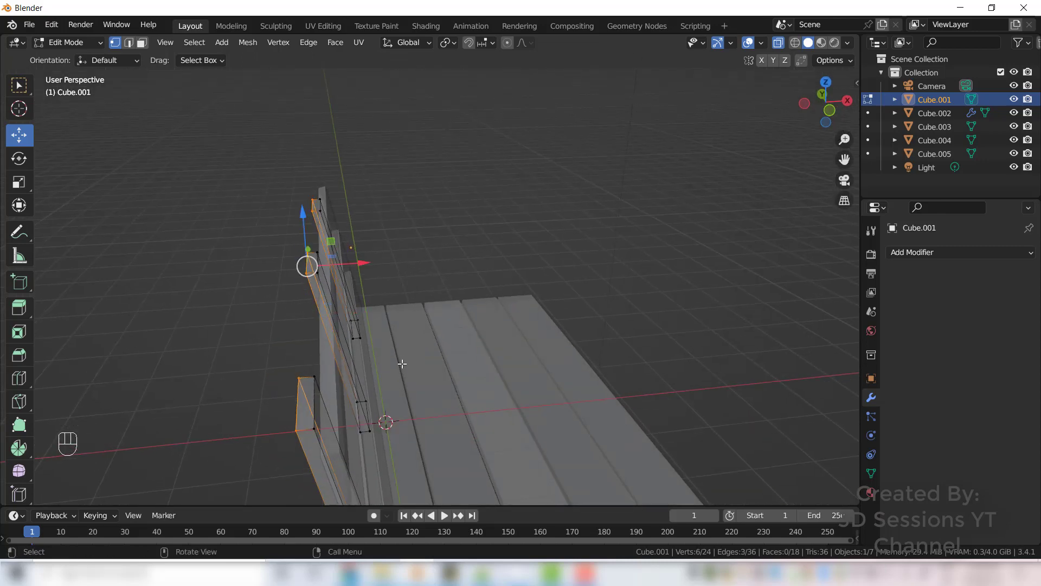
# - In Front orthographic view, add the posts' bottom vertices to the selection
pyautogui.press('`')
pyautogui.click(199, 341)
pyautogui.keyDown('shift'); pyautogui.moveTo(322, 434); pyautogui.dragTo(358, 463); pyautogui.keyUp('shift')
pyautogui.moveTo(358, 462); pyautogui.dragTo(304, 374, button='middle')
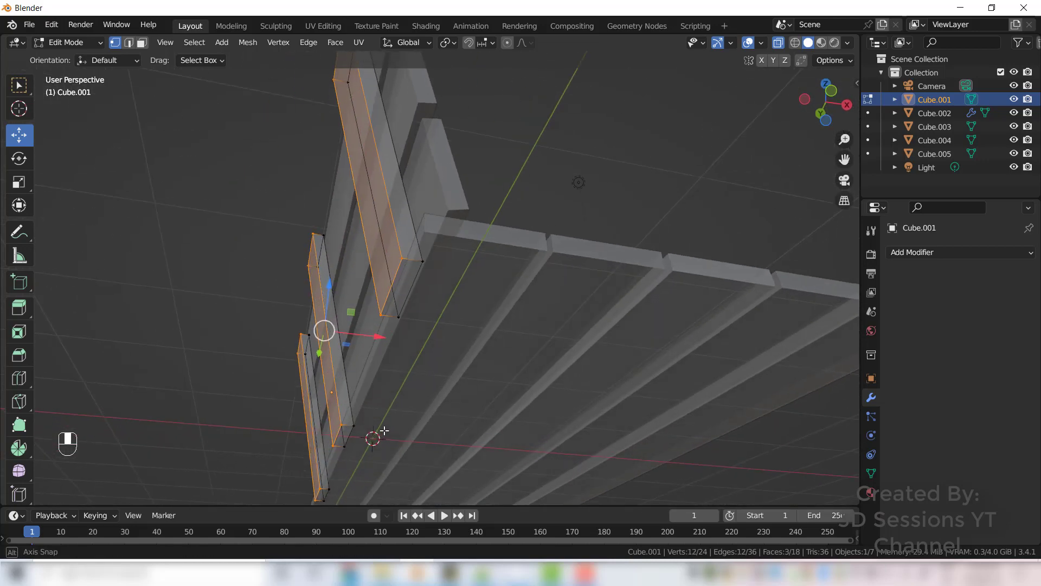
pyautogui.press('`')
pyautogui.click(229, 321)
# - Shift the selected vertices about 0.047 m along X so the posts sit flush, then leave Edit Mode
pyautogui.moveTo(383, 350); pyautogui.dragTo(390, 351)
pyautogui.hotkey('alt', 'z')
pyautogui.press('Tab')
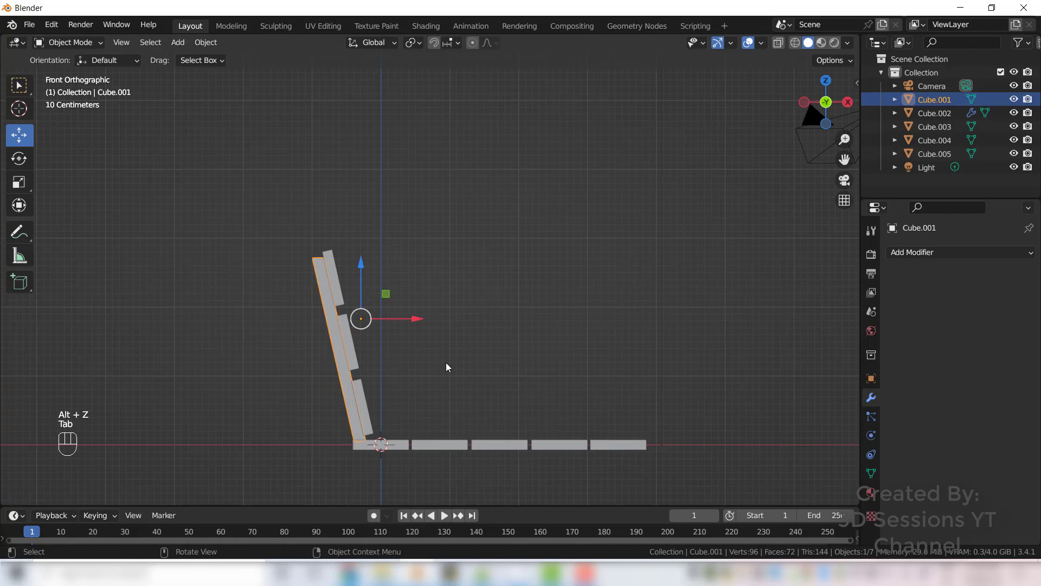
pyautogui.press('Tab')
pyautogui.hotkey('alt', 'z')
pyautogui.moveTo(394, 350); pyautogui.dragTo(394, 350)
pyautogui.hotkey('alt', 'z')
pyautogui.click(427, 340)
pyautogui.press('Tab')
pyautogui.click(427, 340)
pyautogui.press('Tab')
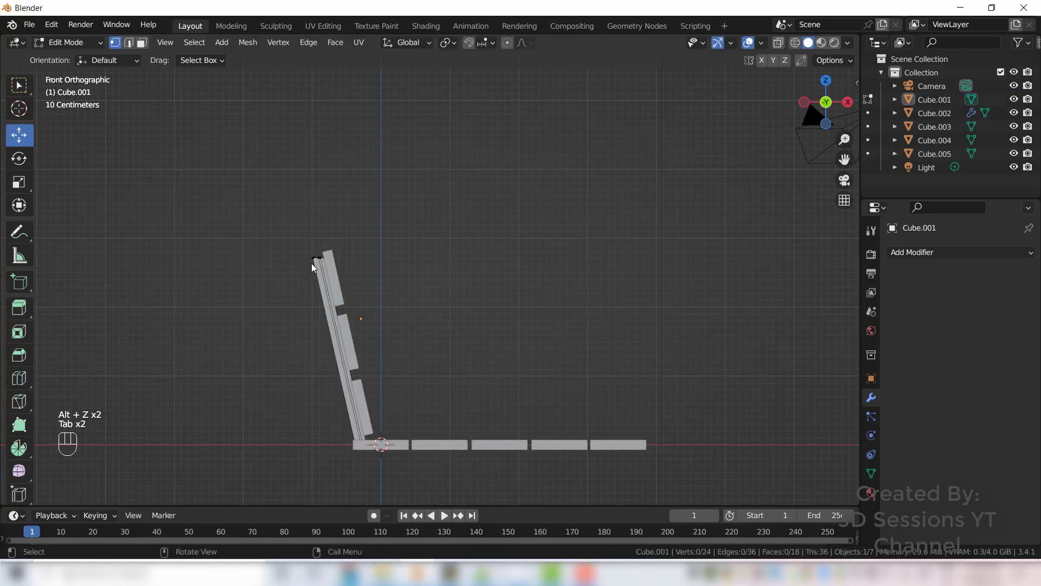
pyautogui.hotkey('alt', 'z')
pyautogui.press('Tab')
pyautogui.hotkey('alt', 'z')
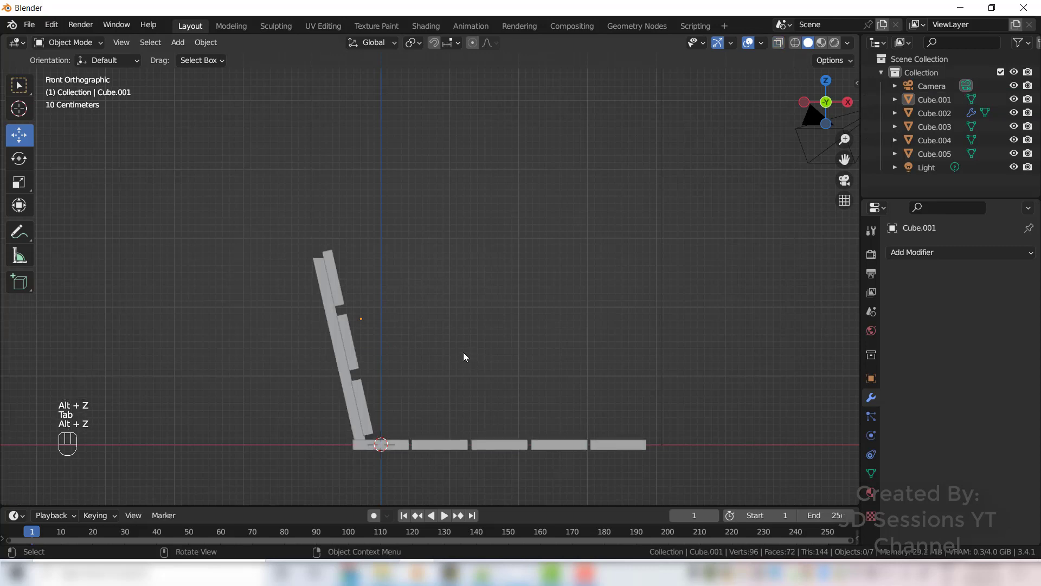
pyautogui.moveTo(465, 353); pyautogui.dragTo(382, 398, button='middle')
# - Select the three side slats and scale them down along Z to about 0.81
pyautogui.scroll(-4, 383, 398)
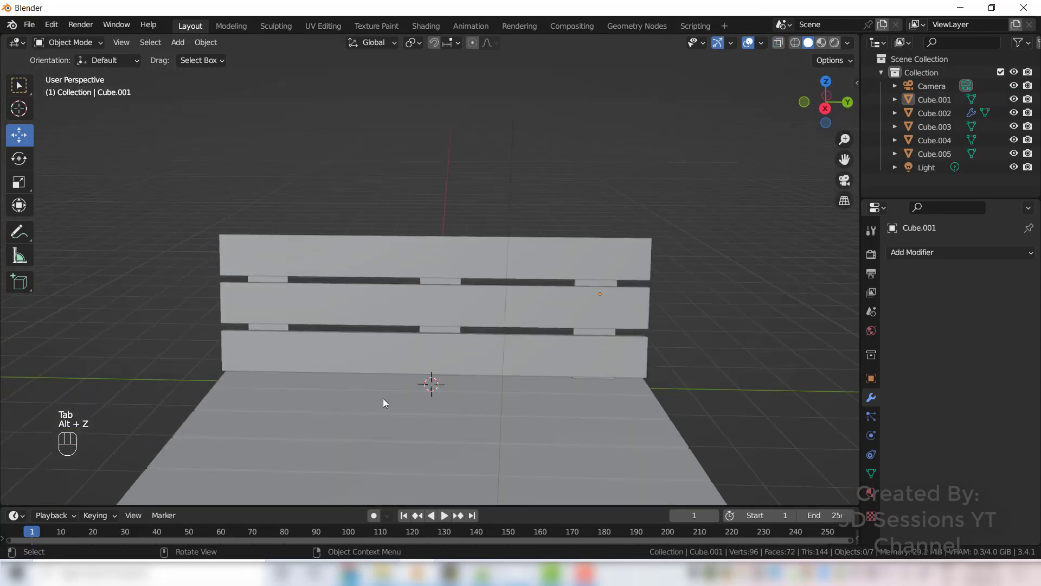
pyautogui.moveTo(304, 425); pyautogui.dragTo(452, 414, button='middle')
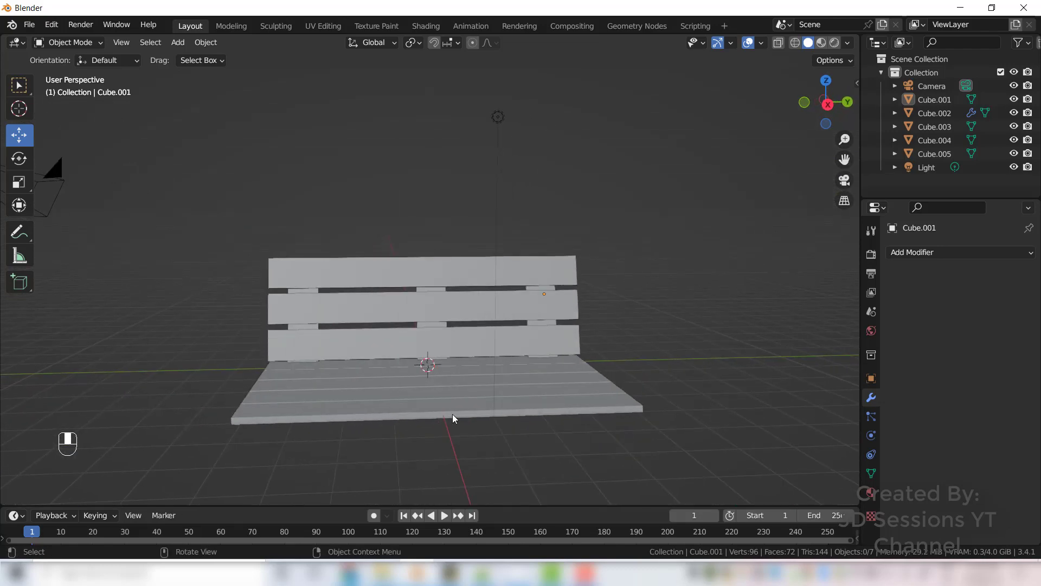
pyautogui.click(457, 337)
pyautogui.keyDown('shift'); pyautogui.click(450, 294); pyautogui.keyUp('shift')
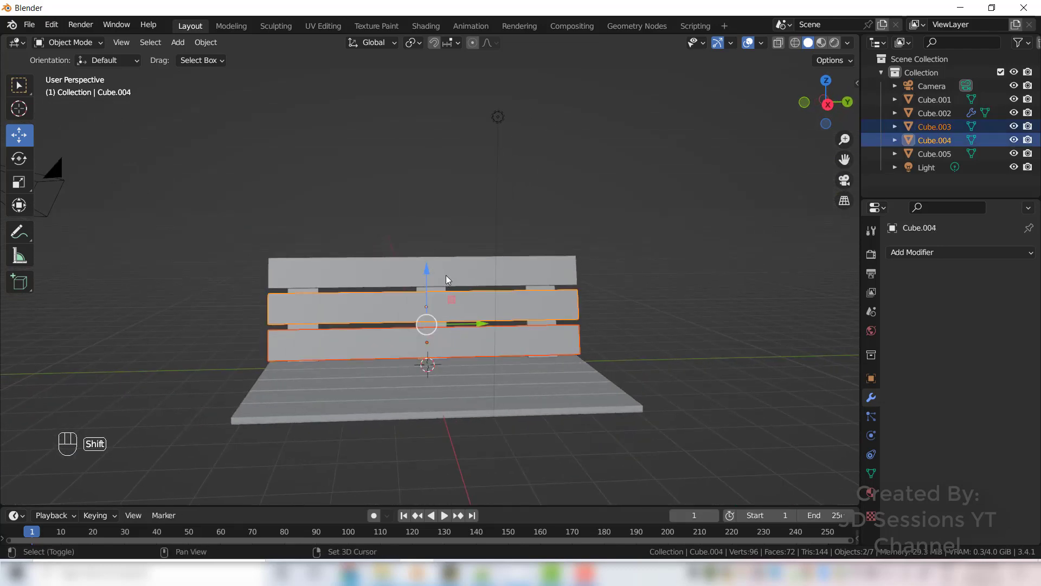
pyautogui.keyDown('shift'); pyautogui.click(446, 275); pyautogui.keyUp('shift')
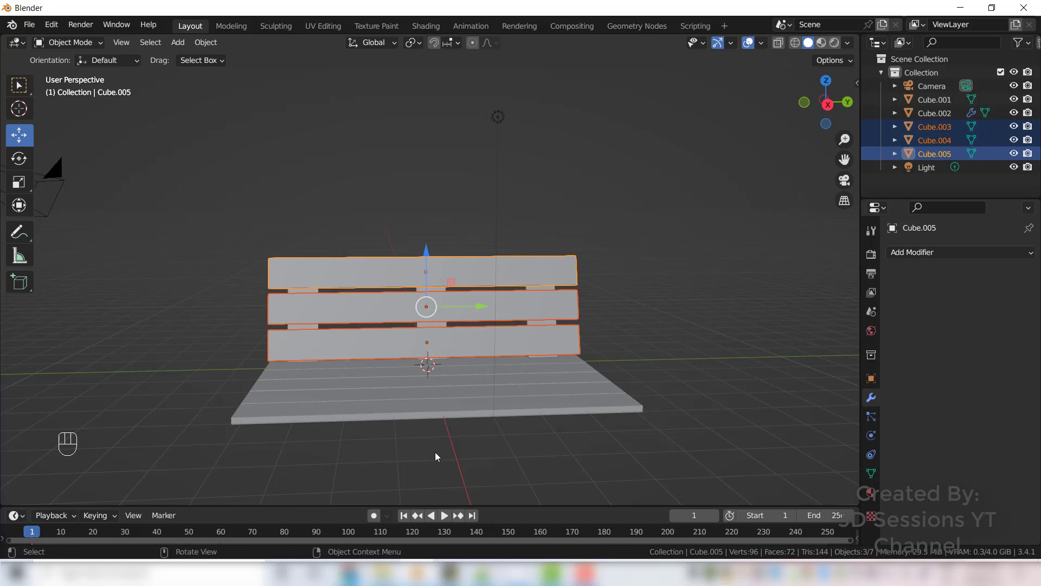
pyautogui.press('s')
pyautogui.press('z')
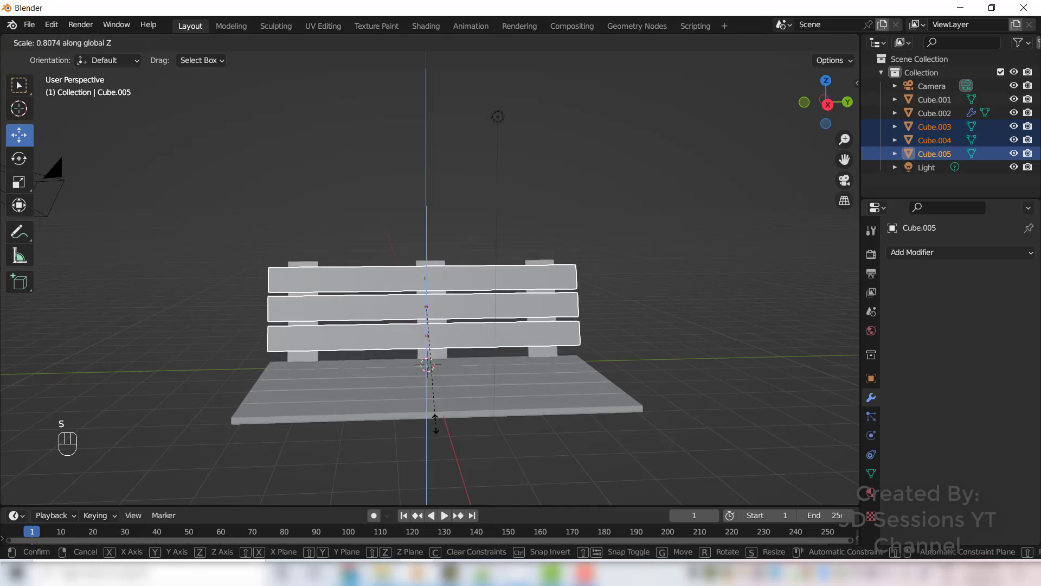
pyautogui.click(436, 425)
# - Raise the top and middle slats and lower the bottom one to widen the gaps, then reselect all three
pyautogui.scroll(2, 454, 339)
pyautogui.click(444, 280)
pyautogui.moveTo(425, 236); pyautogui.dragTo(425, 222)
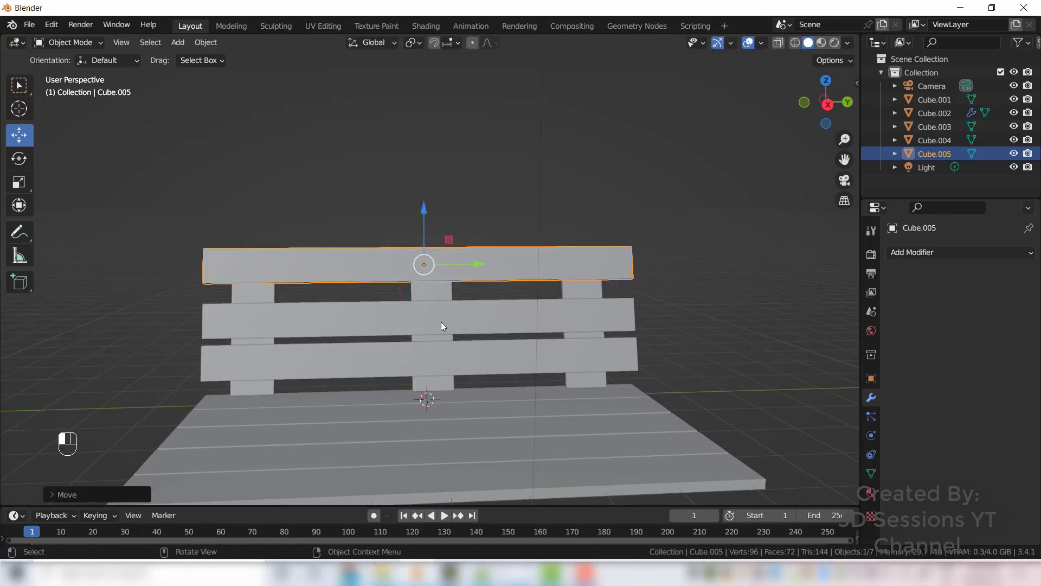
pyautogui.click(441, 322)
pyautogui.moveTo(425, 265); pyautogui.dragTo(425, 260)
pyautogui.click(457, 356)
pyautogui.moveTo(426, 304); pyautogui.dragTo(426, 307)
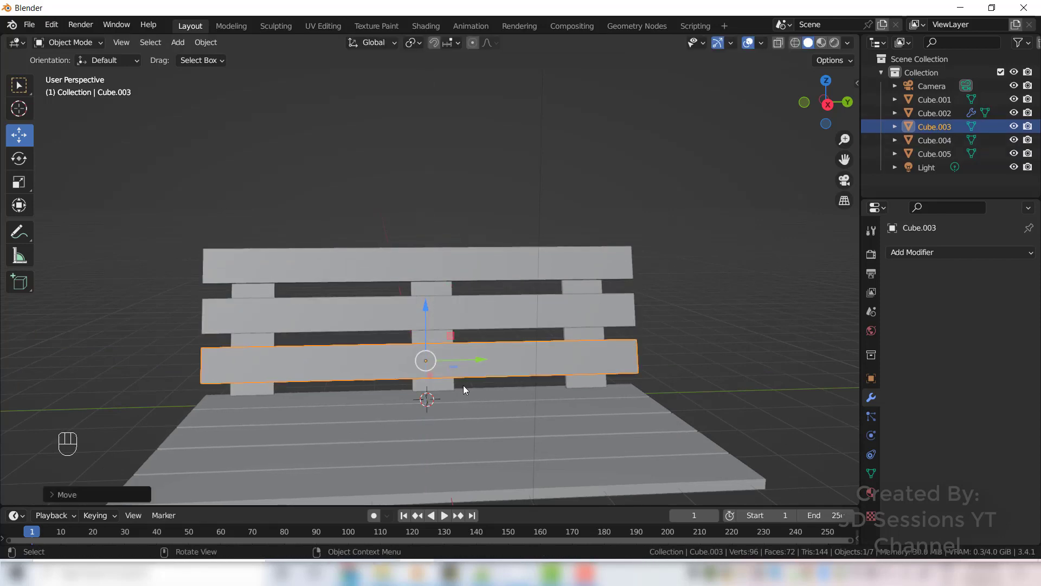
pyautogui.click(484, 274)
pyautogui.keyDown('shift'); pyautogui.click(480, 308); pyautogui.keyUp('shift')
pyautogui.keyDown('shift'); pyautogui.click(500, 365); pyautogui.keyUp('shift')
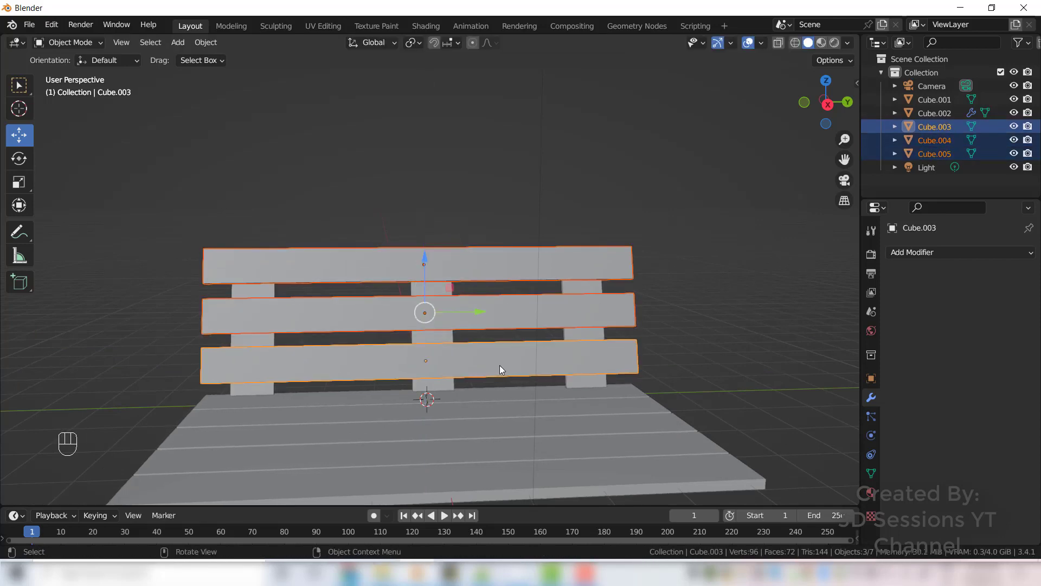
# - Join the three slats into one object, then join that into the posts object
pyautogui.hotkey('ctrl', 'j')
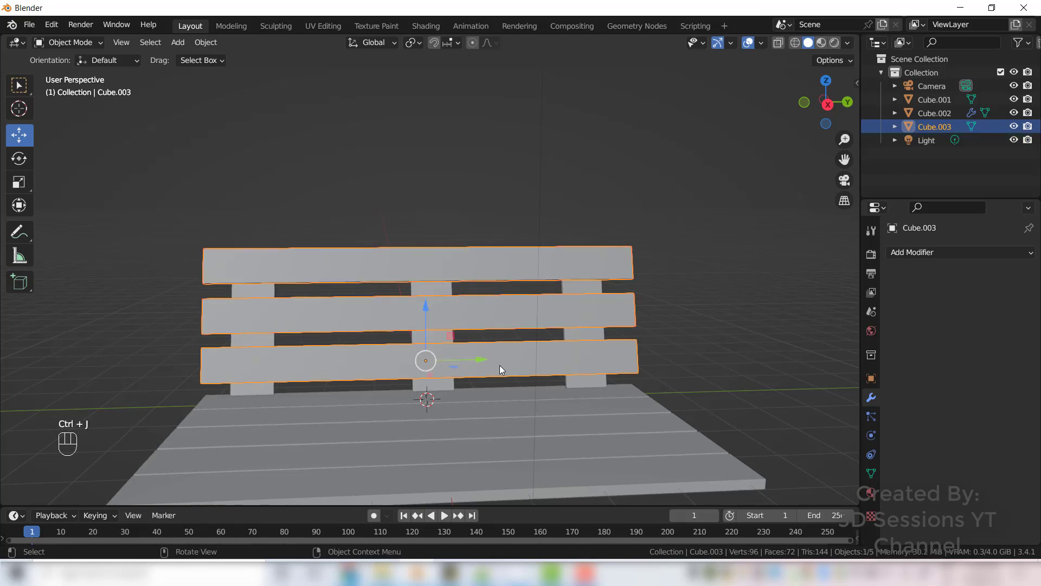
pyautogui.click(590, 379)
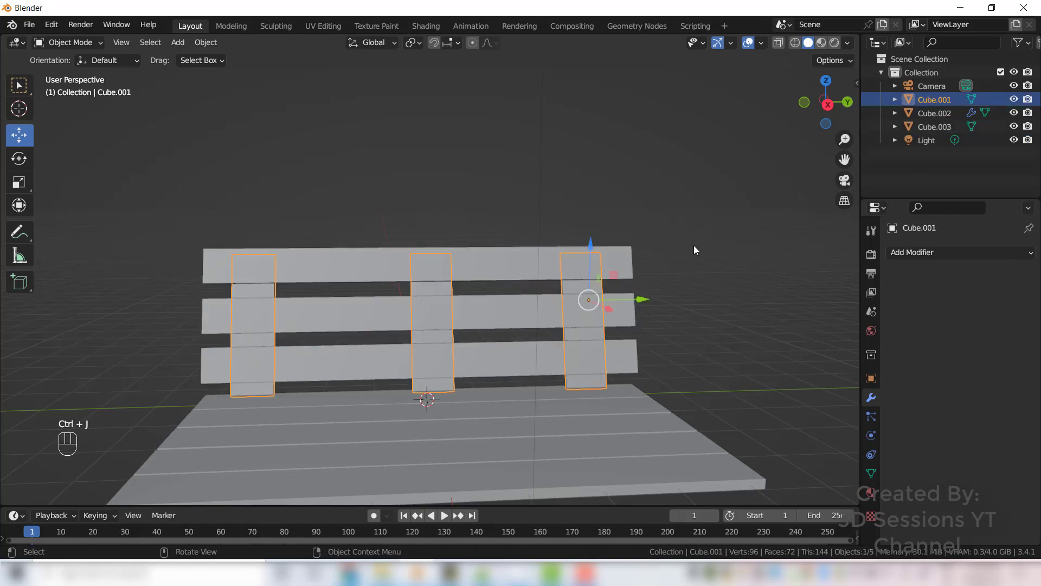
pyautogui.click(346, 258)
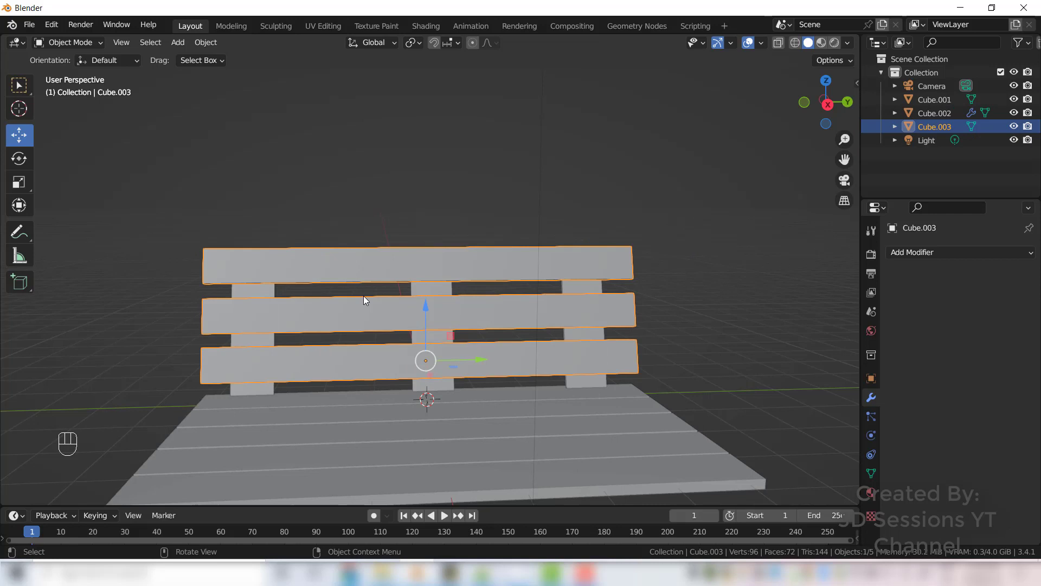
pyautogui.keyDown('shift'); pyautogui.click(256, 293); pyautogui.keyUp('shift')
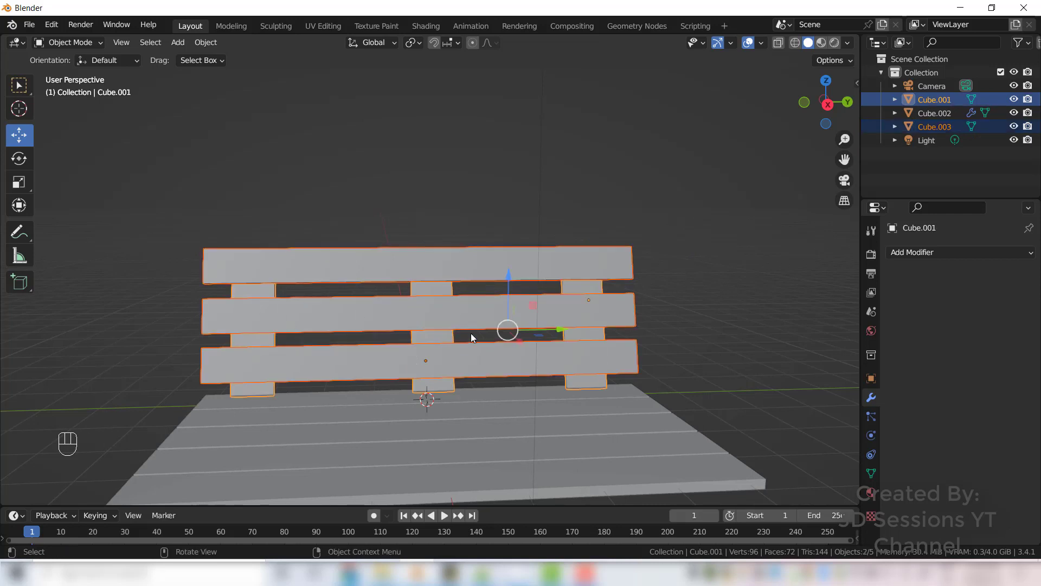
pyautogui.hotkey('ctrl', 'j')
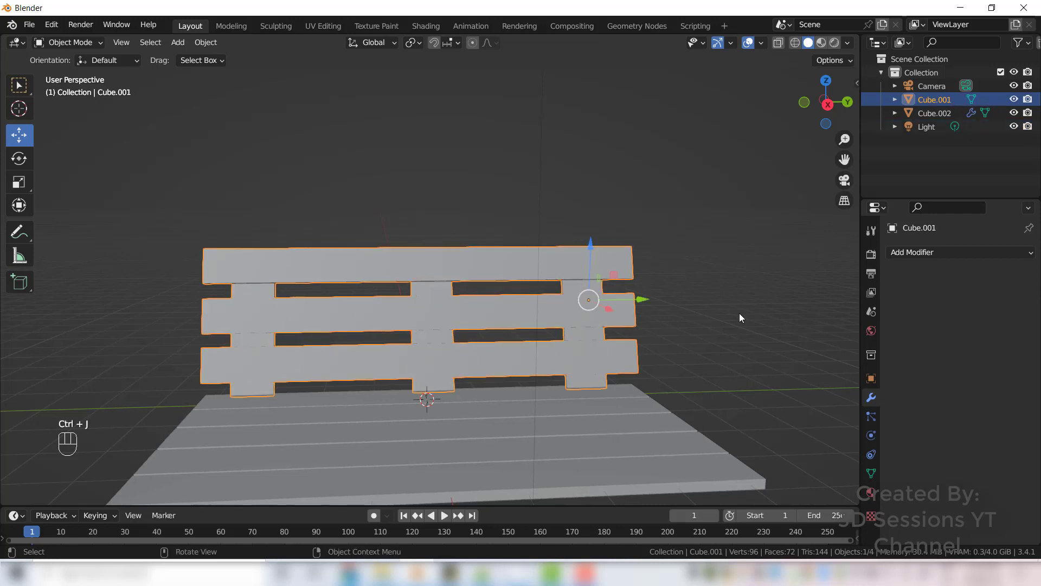
# - Add a Mirror modifier to the side with Cube.002 as the mirror object
pyautogui.scroll(-5, 618, 288)
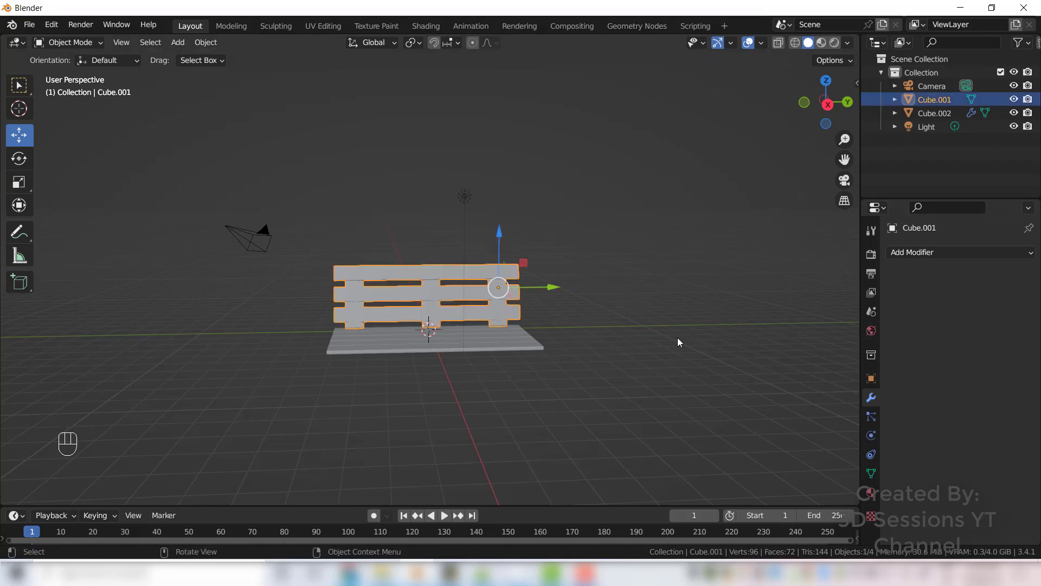
pyautogui.click(939, 257)
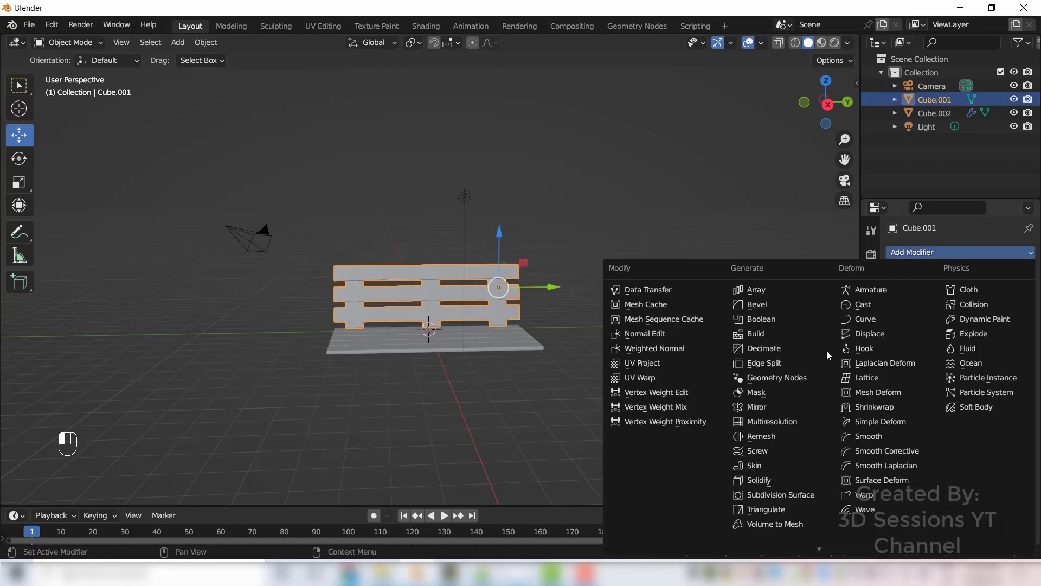
pyautogui.click(783, 408)
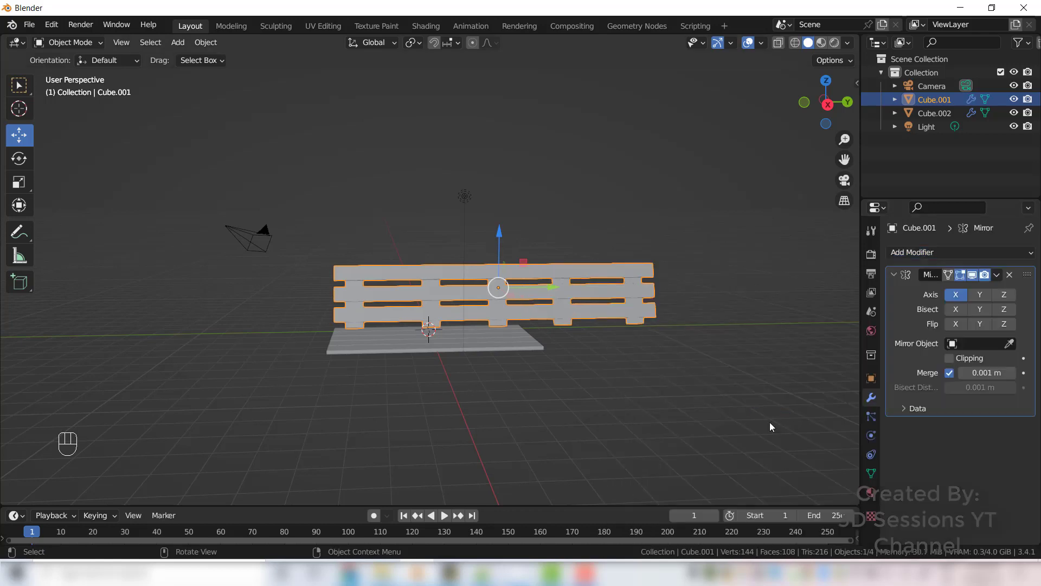
pyautogui.click(1009, 344)
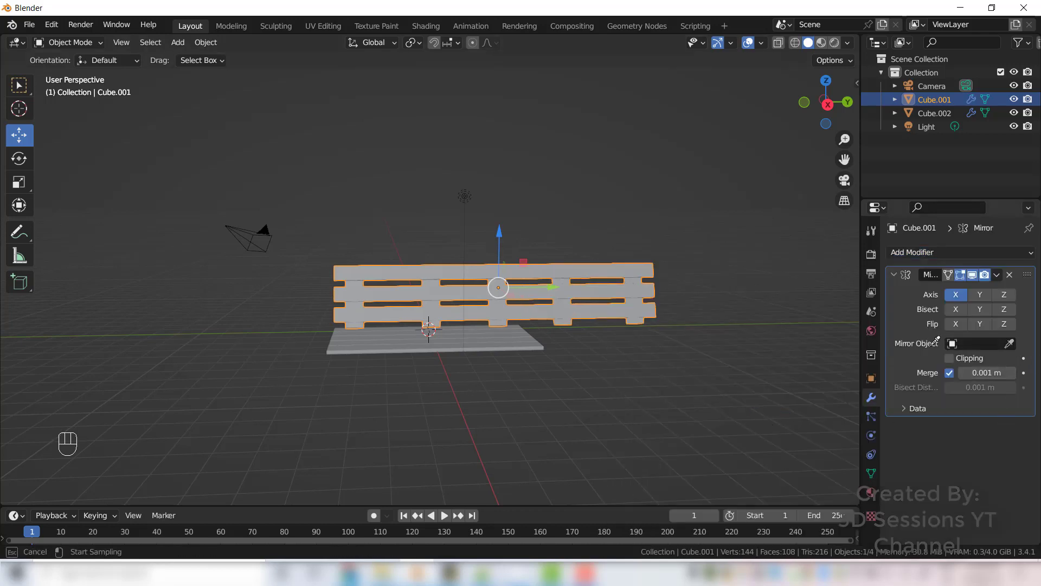
pyautogui.click(449, 337)
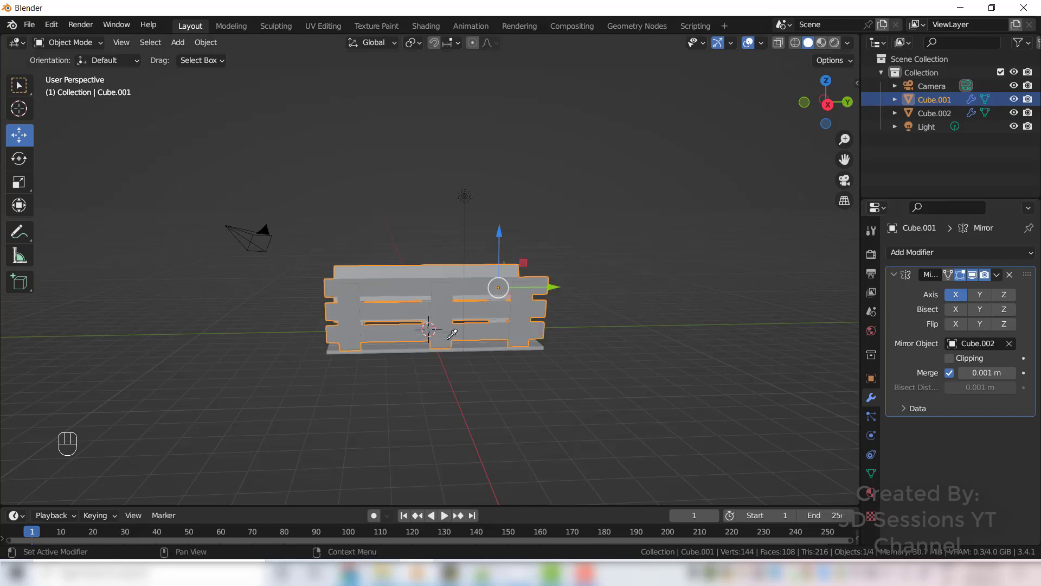
pyautogui.moveTo(394, 425); pyautogui.dragTo(521, 446, button='middle')
pyautogui.click(475, 432)
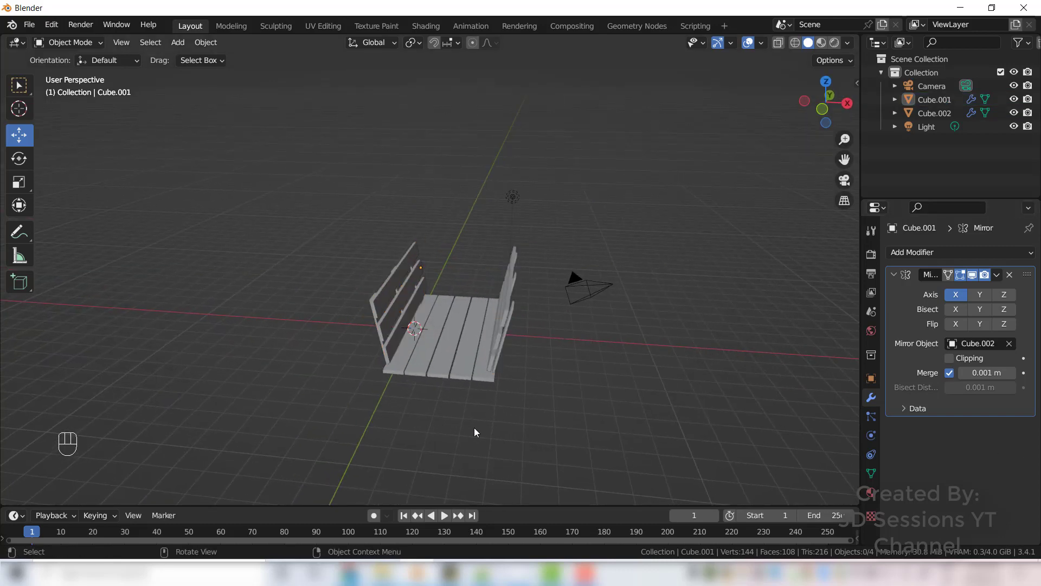
pyautogui.click(548, 353)
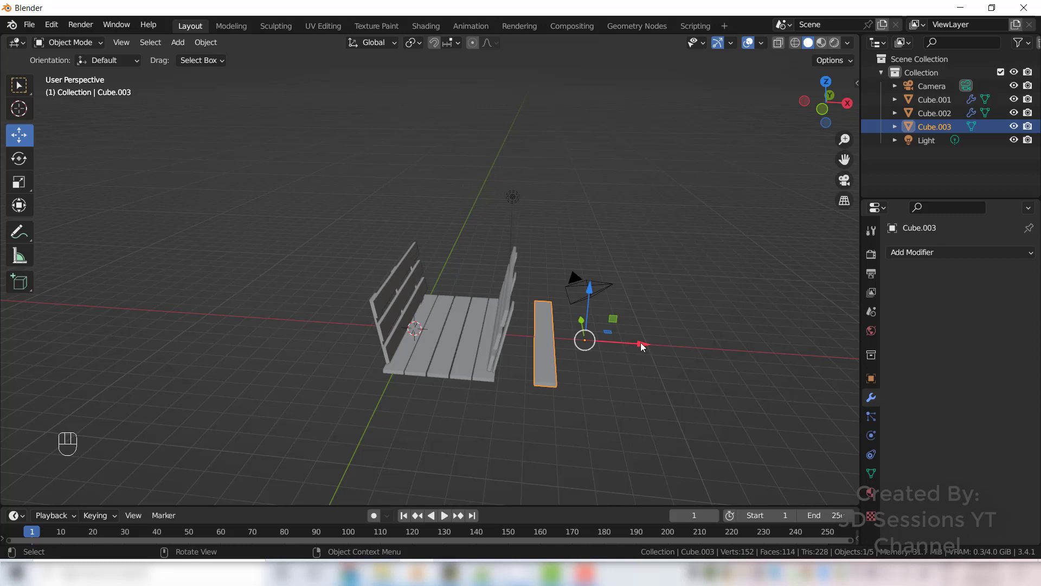
# - From Top view, rotate the end plank 90° about Z with RZ90
pyautogui.moveTo(641, 346); pyautogui.dragTo(635, 346)
pyautogui.click(442, 366)
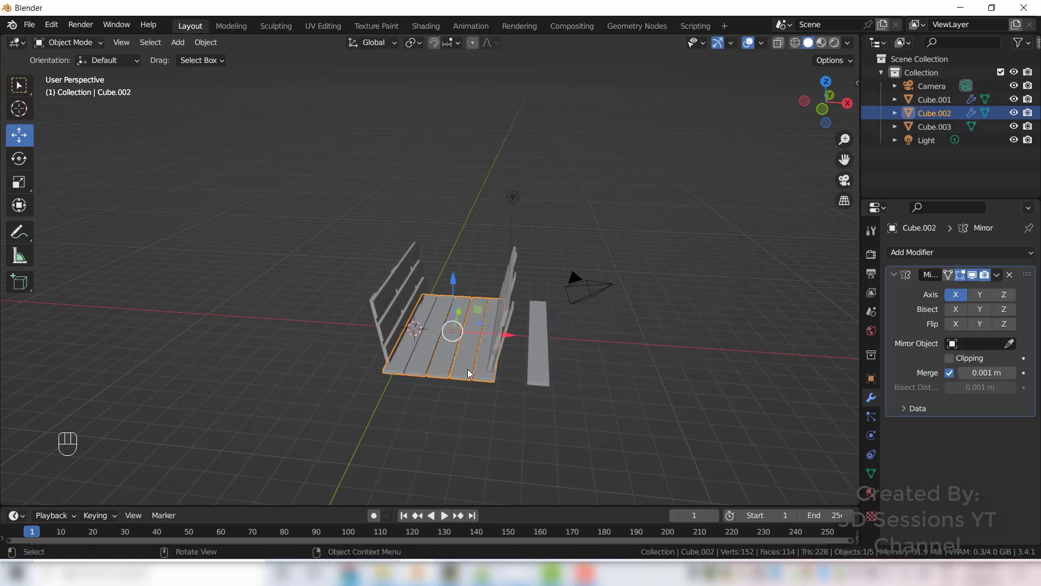
pyautogui.click(541, 370)
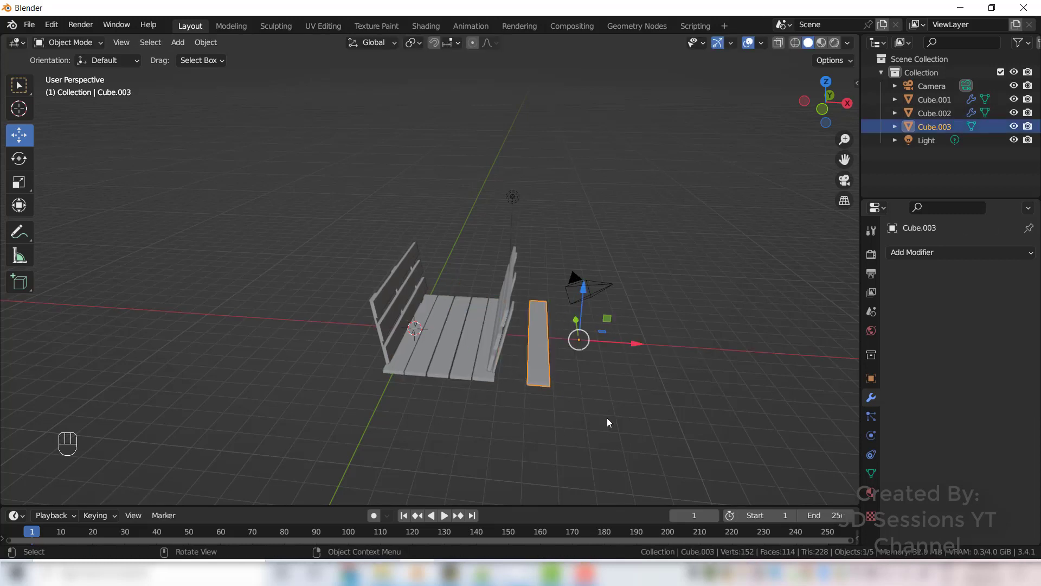
pyautogui.press('`')
pyautogui.click(551, 142)
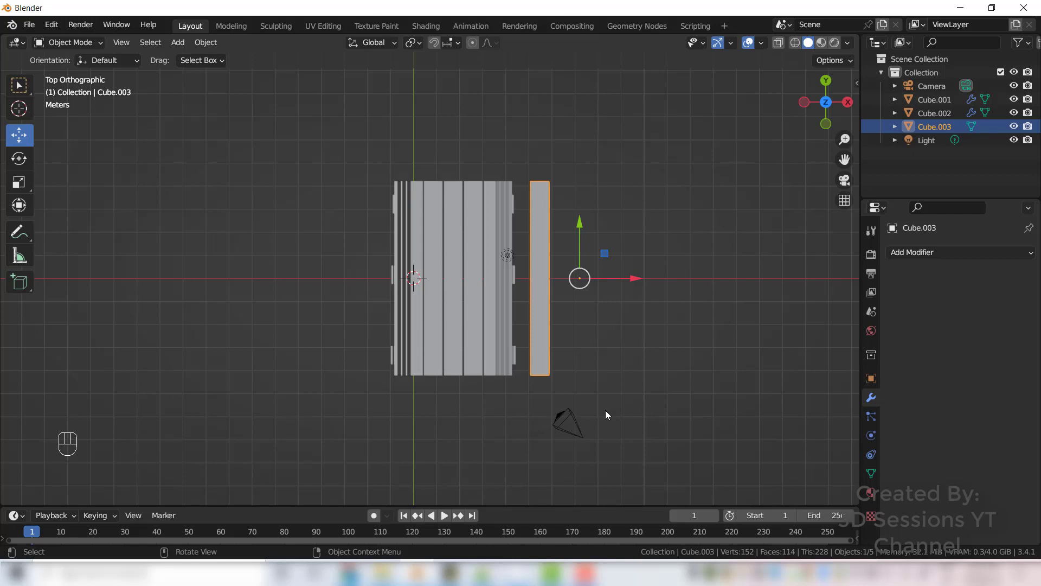
pyautogui.write('rz90')
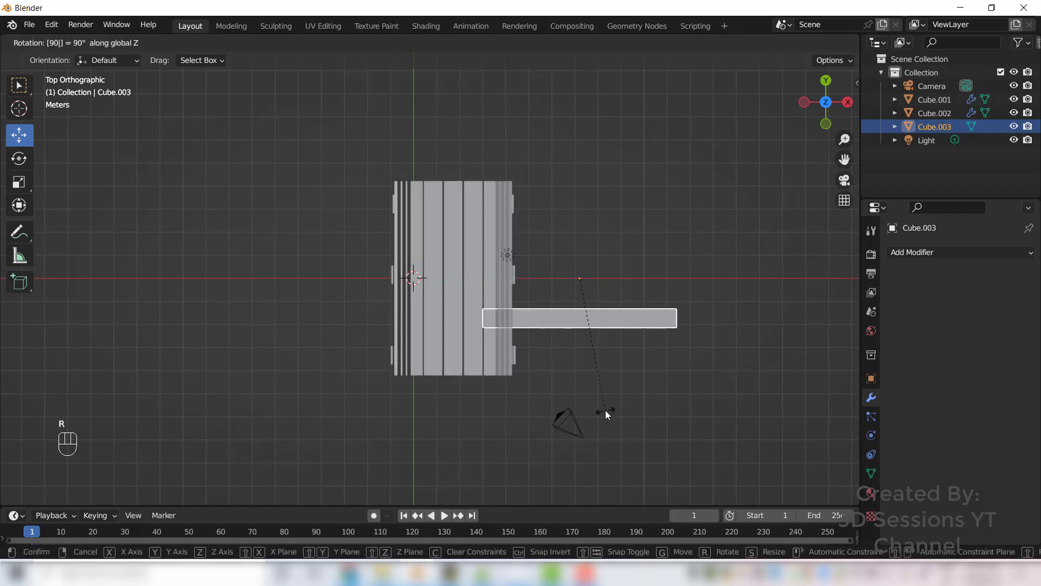
pyautogui.press('Return')
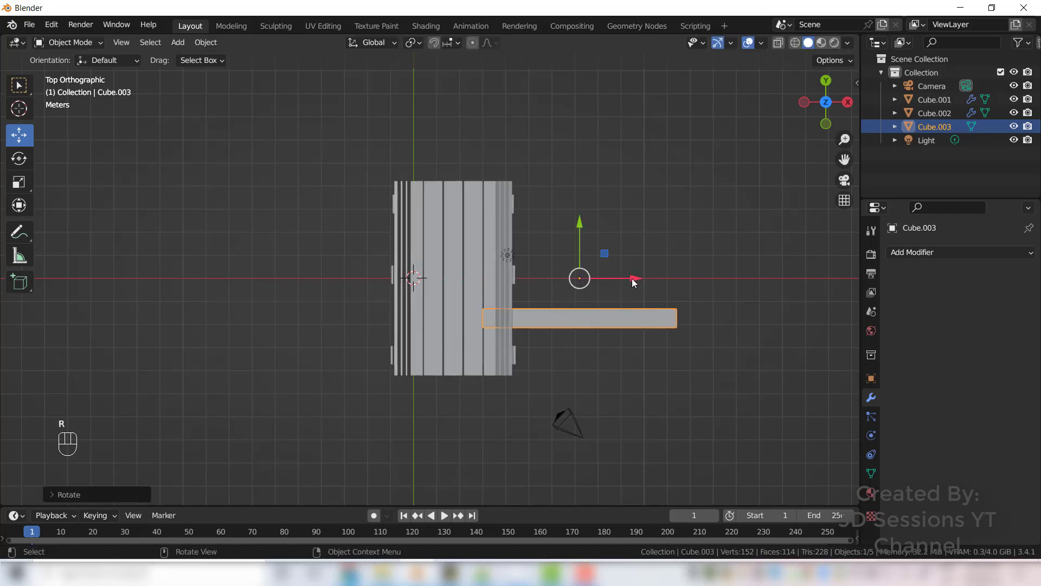
# - Move the plank onto the box's end and set its origin to its geometry
pyautogui.moveTo(632, 278); pyautogui.dragTo(522, 281)
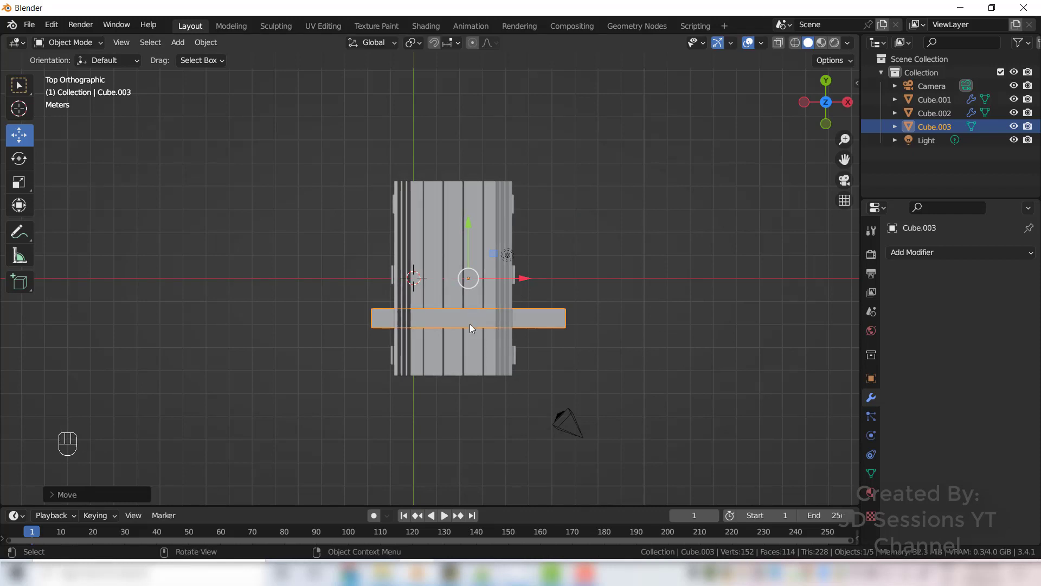
pyautogui.rightClick(469, 324)
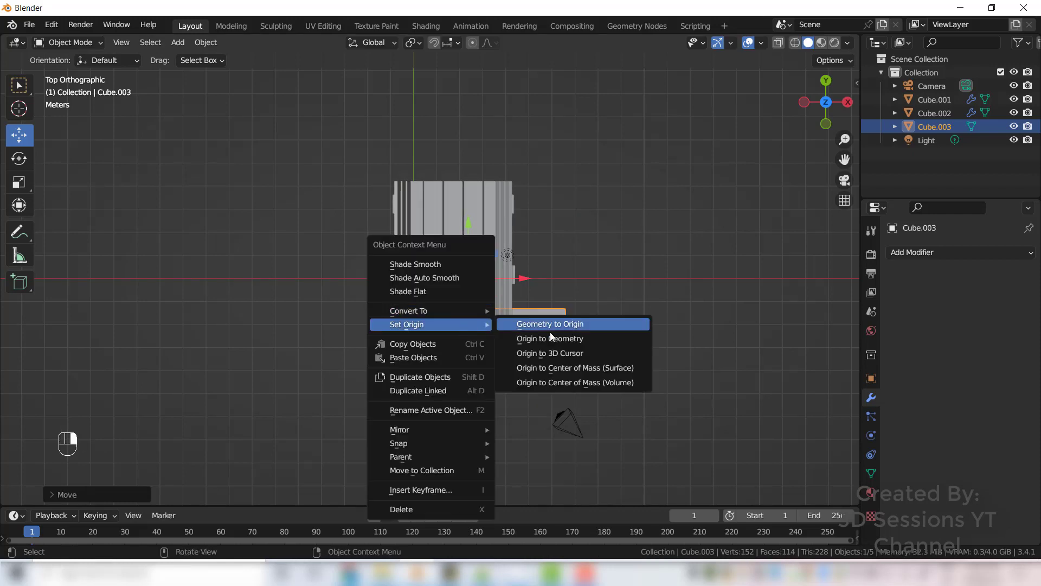
pyautogui.click(564, 339)
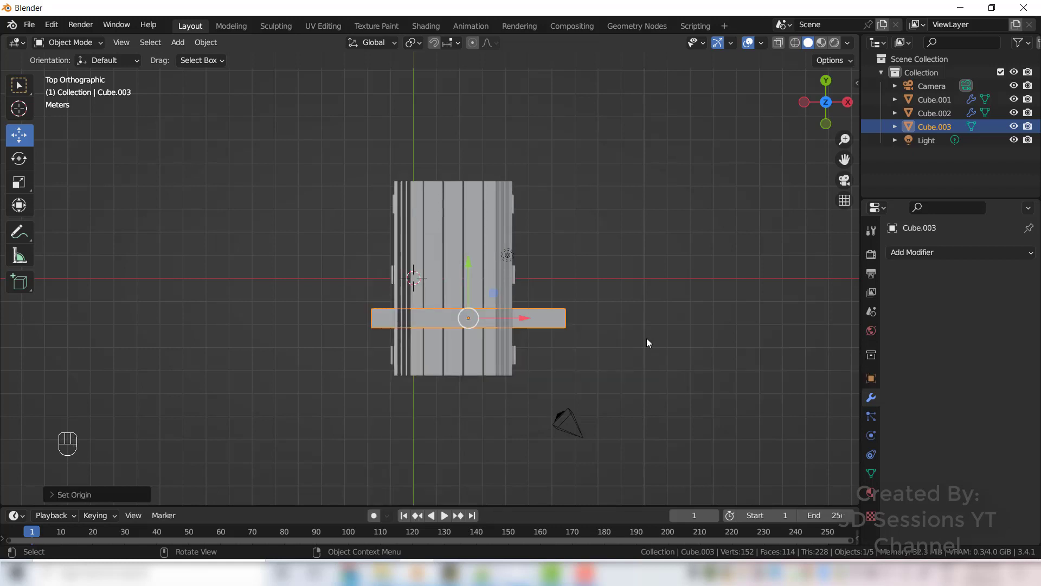
pyautogui.moveTo(470, 262); pyautogui.dragTo(471, 295)
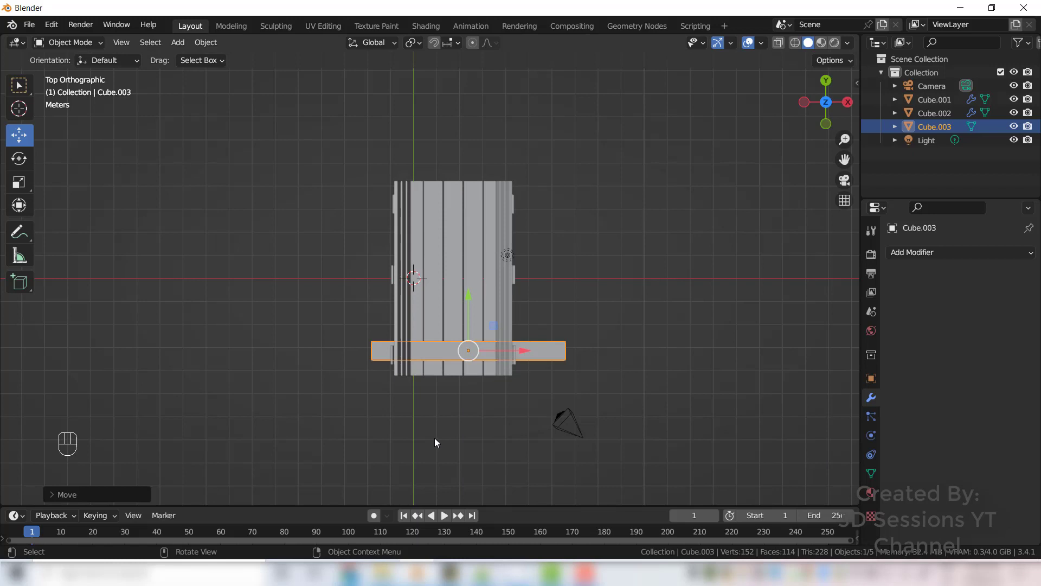
# - Shorten the plank along X, then in Front view raise it to the tops of the sides
pyautogui.press('s')
pyautogui.press('x')
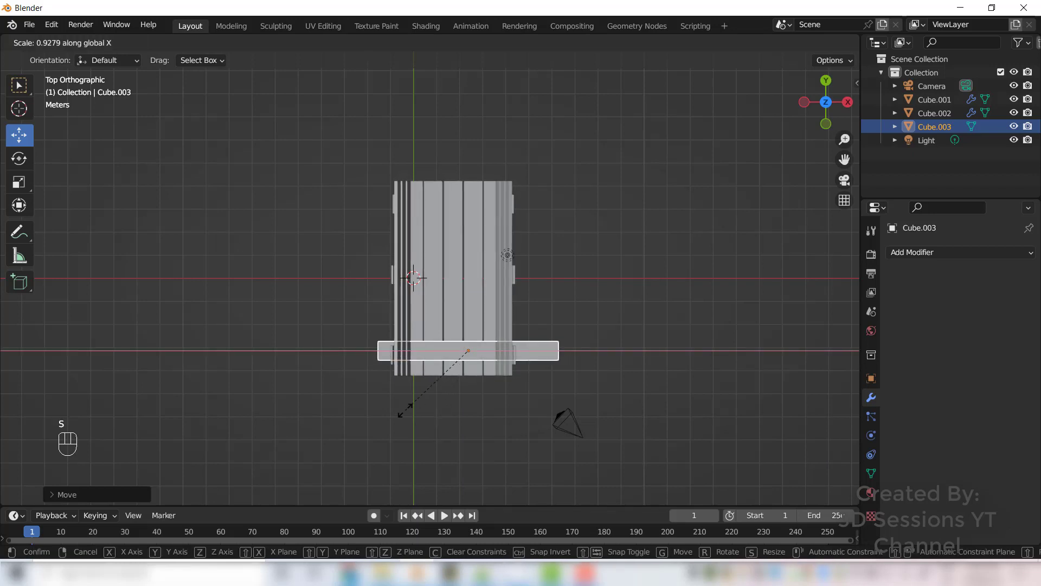
pyautogui.click(435, 396)
pyautogui.moveTo(521, 350); pyautogui.dragTo(496, 349)
pyautogui.press('`')
pyautogui.click(282, 307)
pyautogui.moveTo(451, 281); pyautogui.dragTo(450, 236)
pyautogui.scroll(3, 434, 303)
pyautogui.scroll(3, 439, 314)
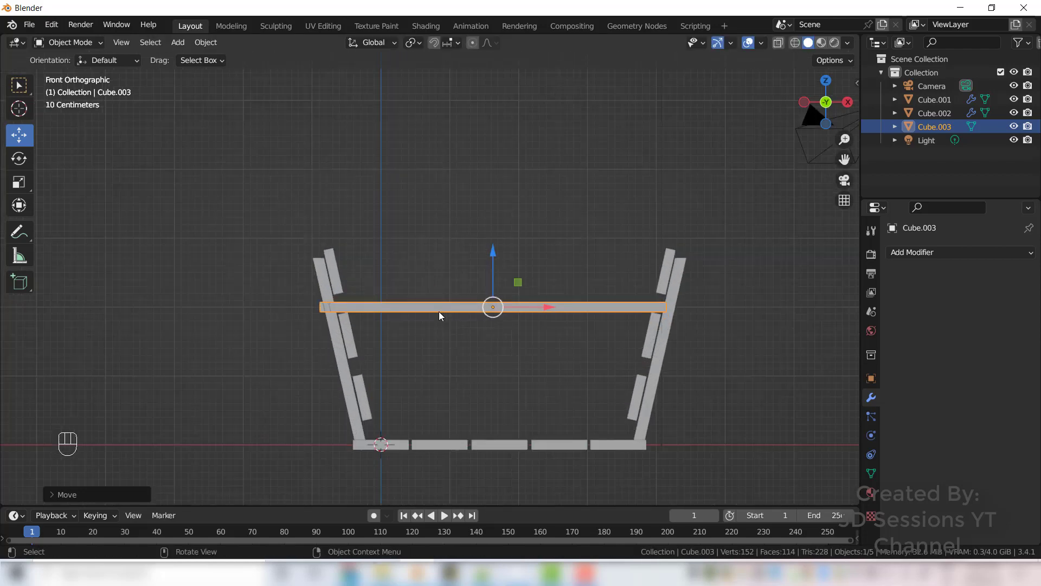
pyautogui.moveTo(438, 313); pyautogui.dragTo(458, 393, button='middle')
# - Select the crossbar plank Cube.003 and slide it along Y toward the cart's end
pyautogui.click(570, 374)
pyautogui.click(570, 374)
pyautogui.scroll(-4, 565, 402)
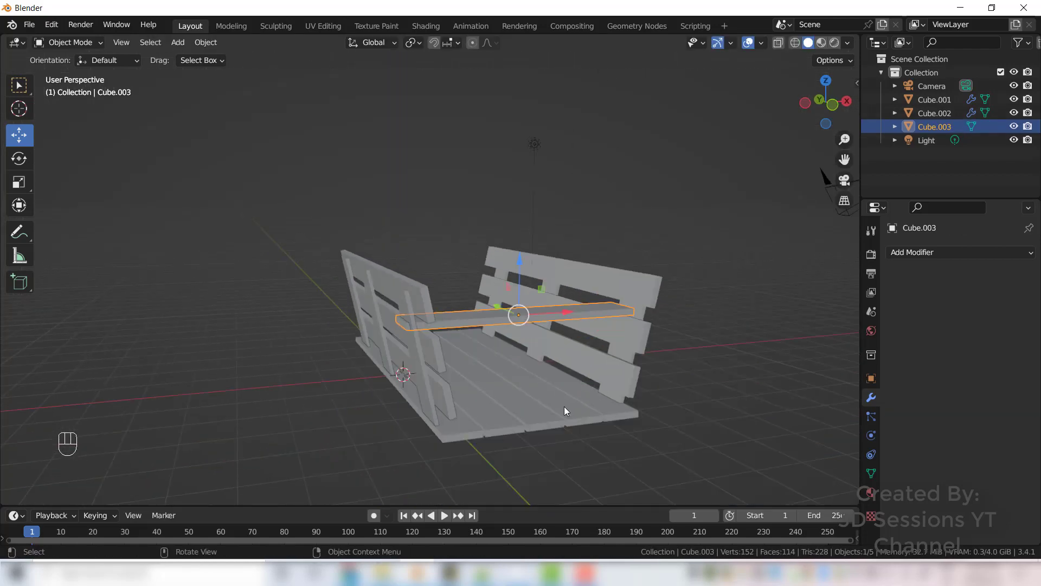
pyautogui.moveTo(564, 405); pyautogui.dragTo(467, 416, button='middle')
pyautogui.click(613, 441)
pyautogui.click(388, 332)
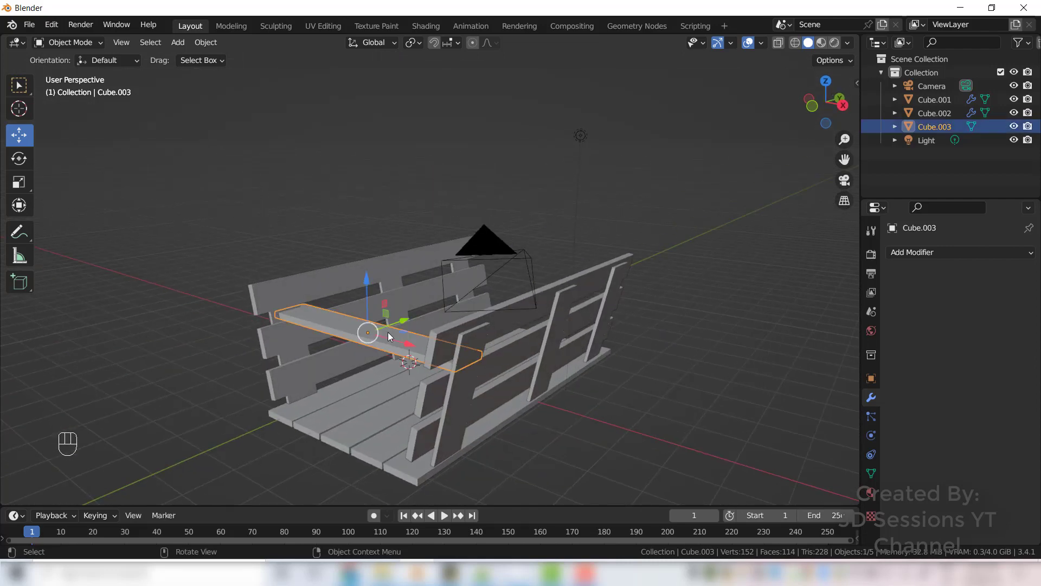
pyautogui.moveTo(403, 321); pyautogui.dragTo(397, 324)
# - Nudge the plank slightly along X so it rests across both side tops
pyautogui.click(525, 422)
pyautogui.click(568, 454)
pyautogui.moveTo(403, 424); pyautogui.dragTo(454, 424, button='middle')
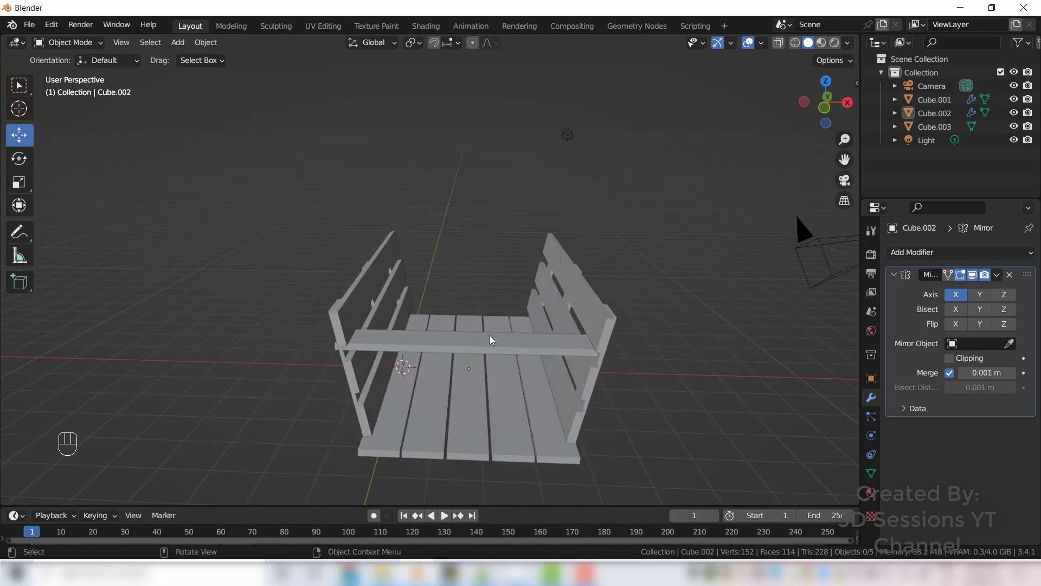
pyautogui.click(493, 343)
pyautogui.moveTo(516, 343); pyautogui.dragTo(520, 344)
pyautogui.click(708, 446)
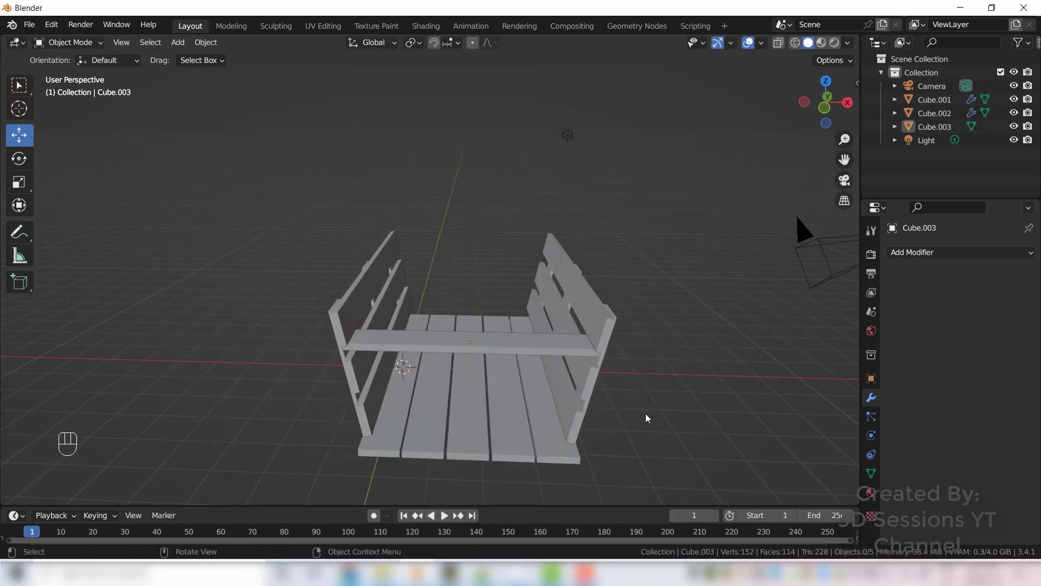
pyautogui.moveTo(458, 434); pyautogui.dragTo(406, 467, button='middle')
pyautogui.moveTo(544, 431); pyautogui.dragTo(453, 360, button='middle')
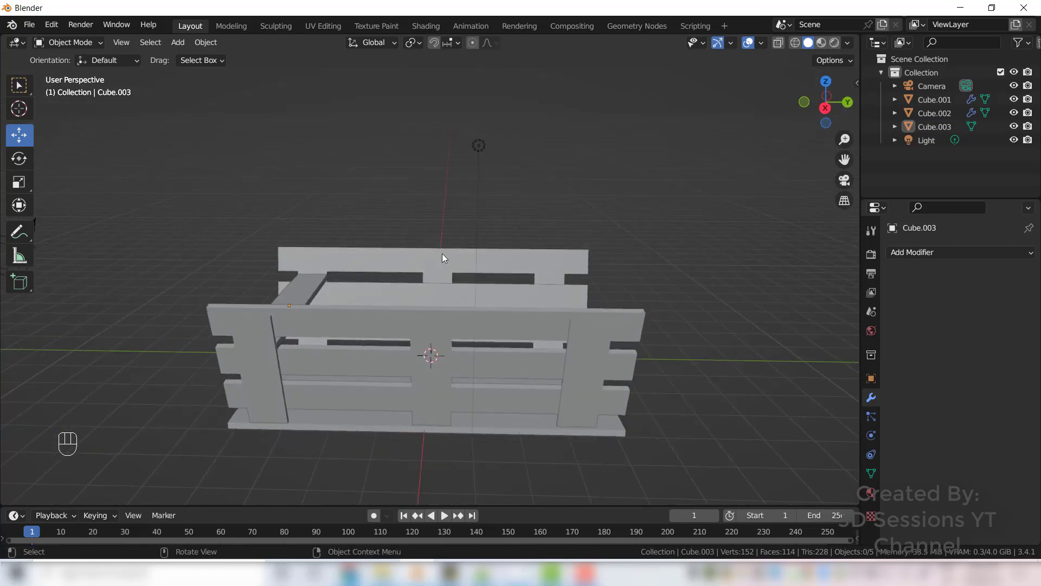
# - Toggle the side piece's Mirror modifier viewport display off and on to check the plank's fit
pyautogui.click(525, 372)
pyautogui.click(972, 275)
pyautogui.click(973, 275)
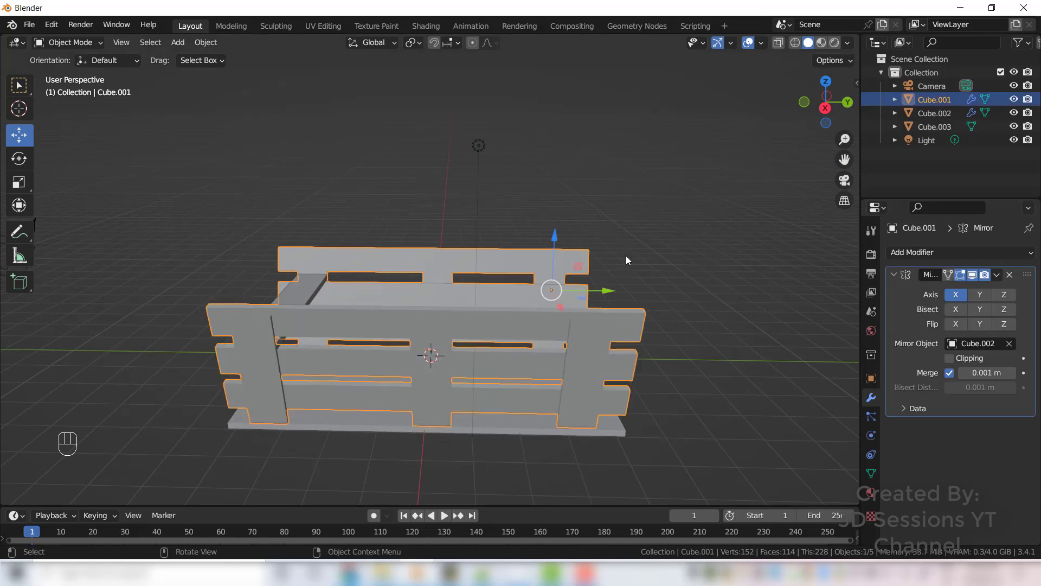
pyautogui.moveTo(653, 437); pyautogui.dragTo(523, 460, button='middle')
pyautogui.click(571, 445)
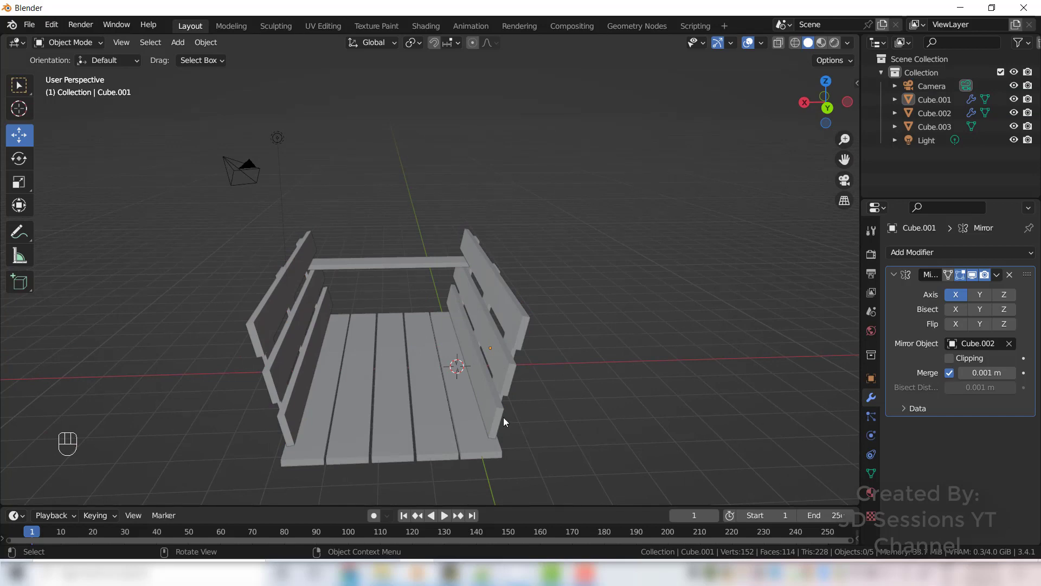
pyautogui.click(515, 334)
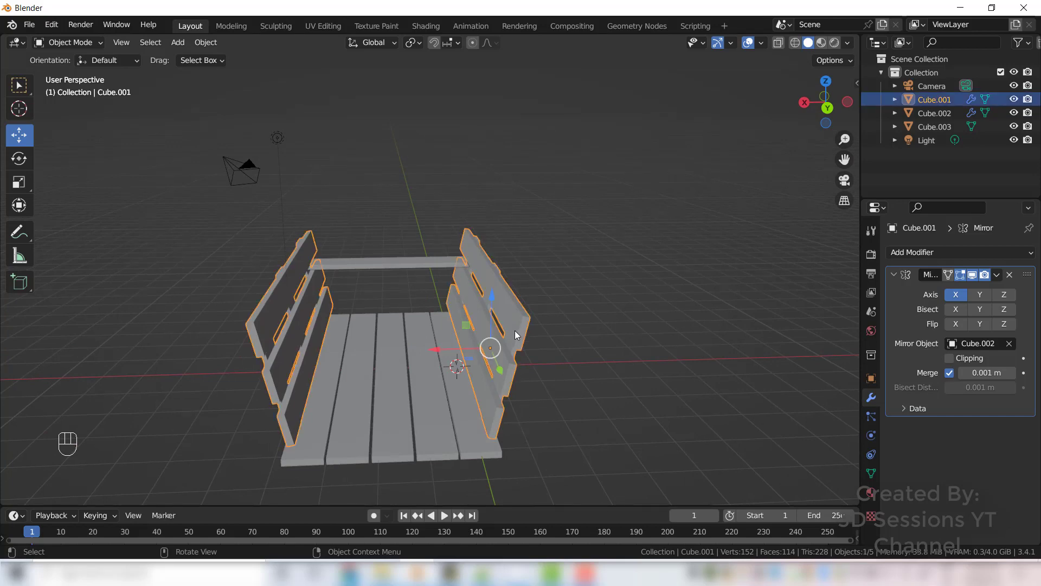
pyautogui.moveTo(552, 431); pyautogui.dragTo(425, 450, button='middle')
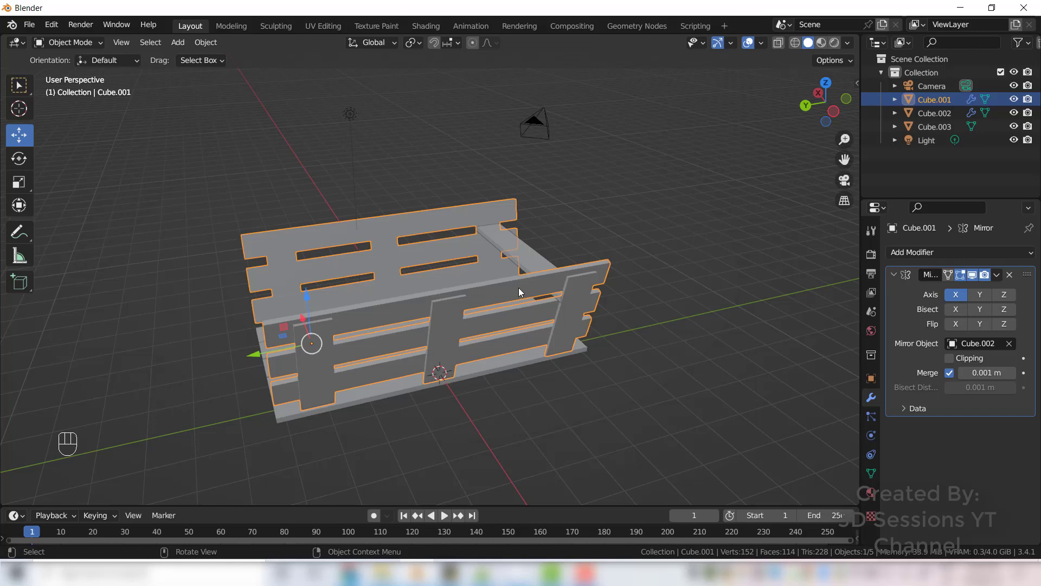
# - In Edit Mode on Cube.001, add two centred loop cuts across a side board
pyautogui.press('Tab')
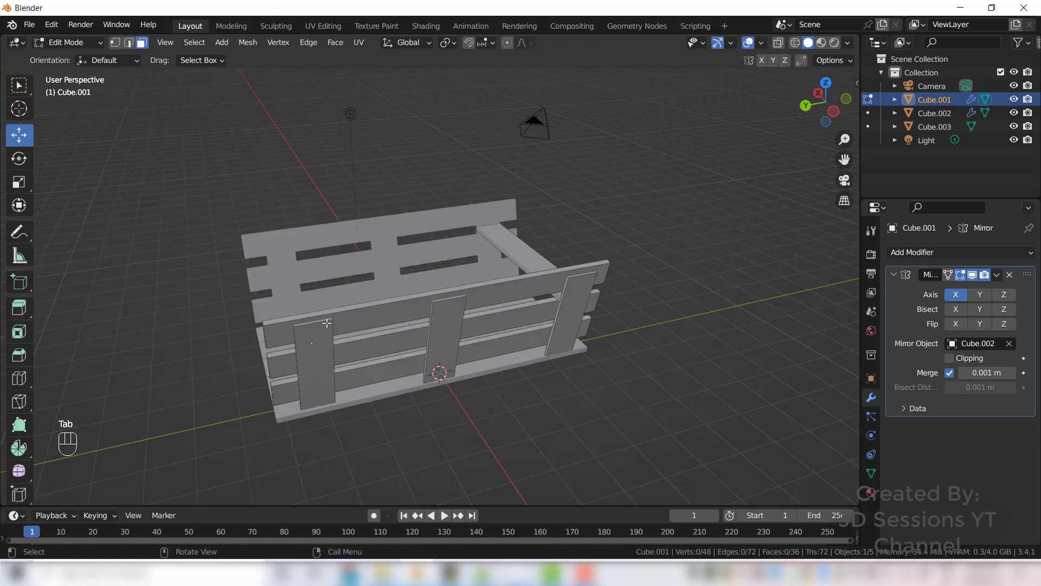
pyautogui.press('ctrl')
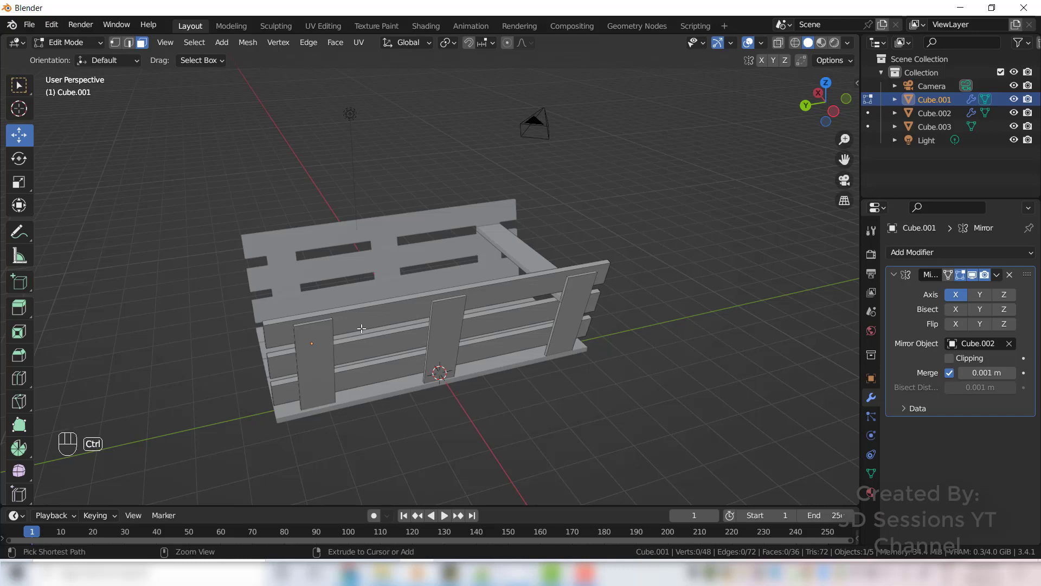
pyautogui.hotkey('ctrl', 'r')
pyautogui.scroll(1, 362, 328)
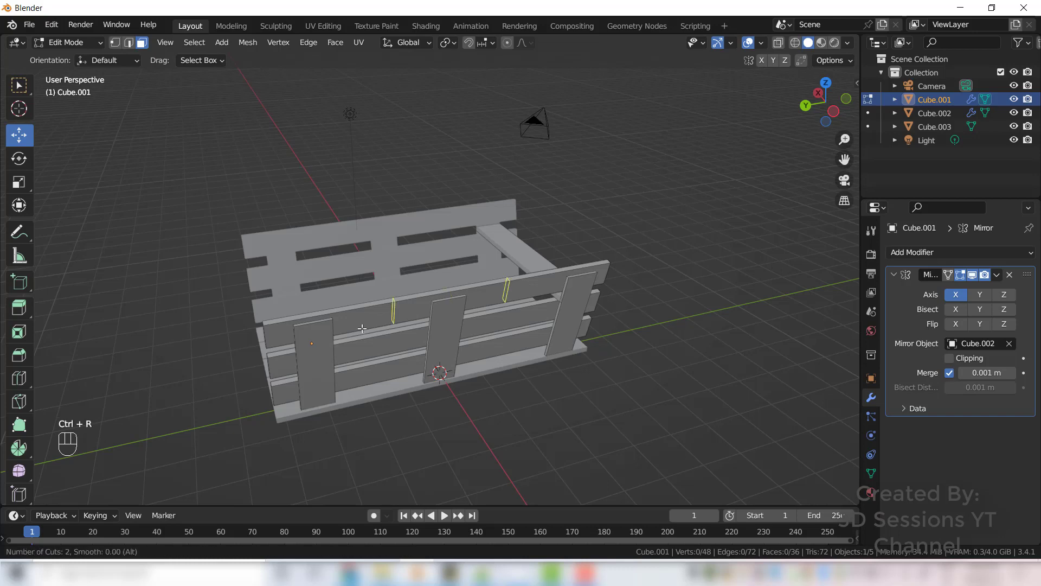
pyautogui.click(362, 328)
pyautogui.rightClick(398, 375)
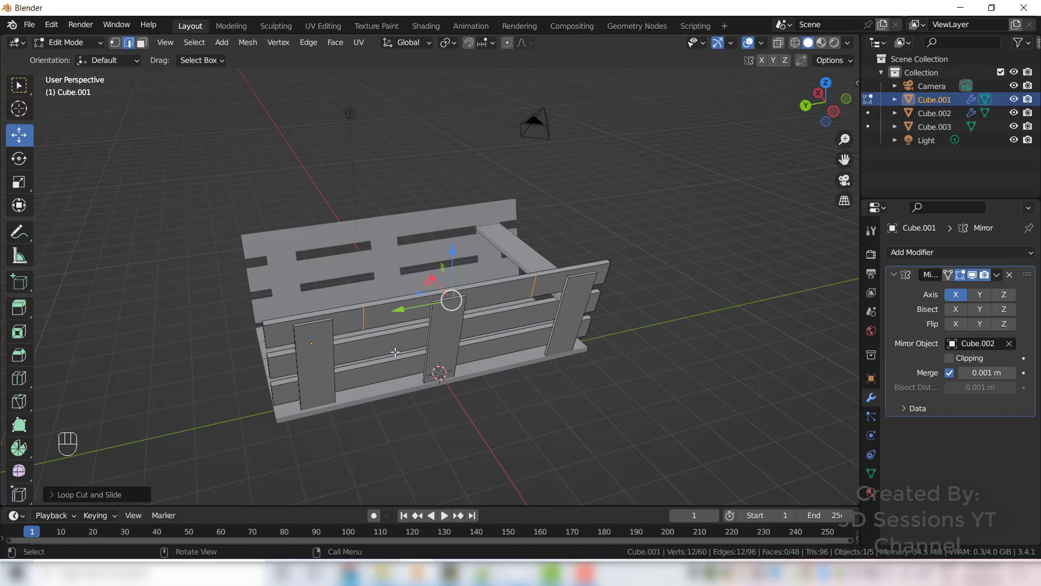
# - Add centred loop cuts to the upper board and three to the lower board
pyautogui.click(395, 352)
pyautogui.hotkey('ctrl', 'r')
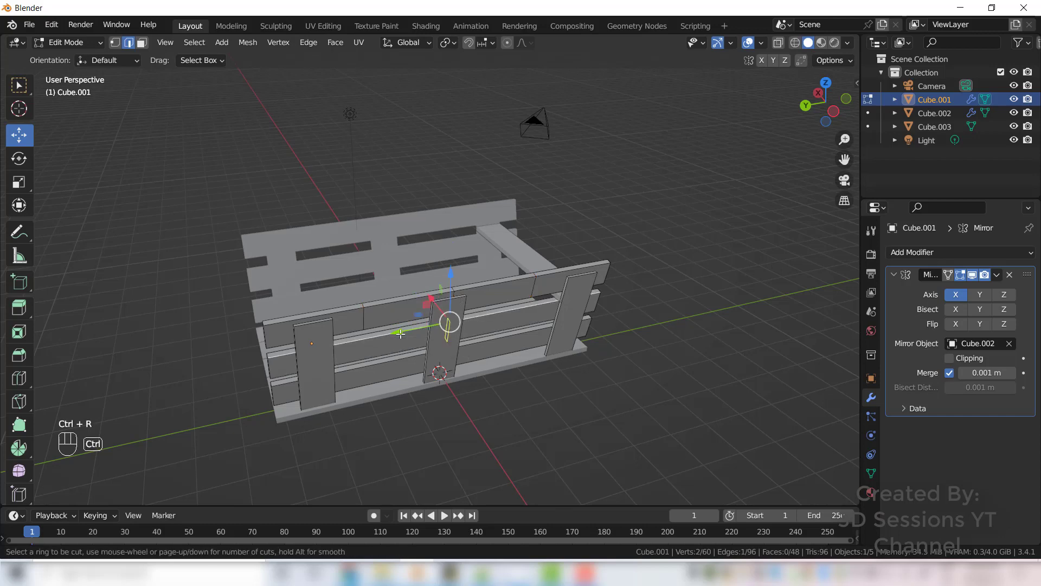
pyautogui.click(400, 333)
pyautogui.rightClick(401, 334)
pyautogui.click(395, 374)
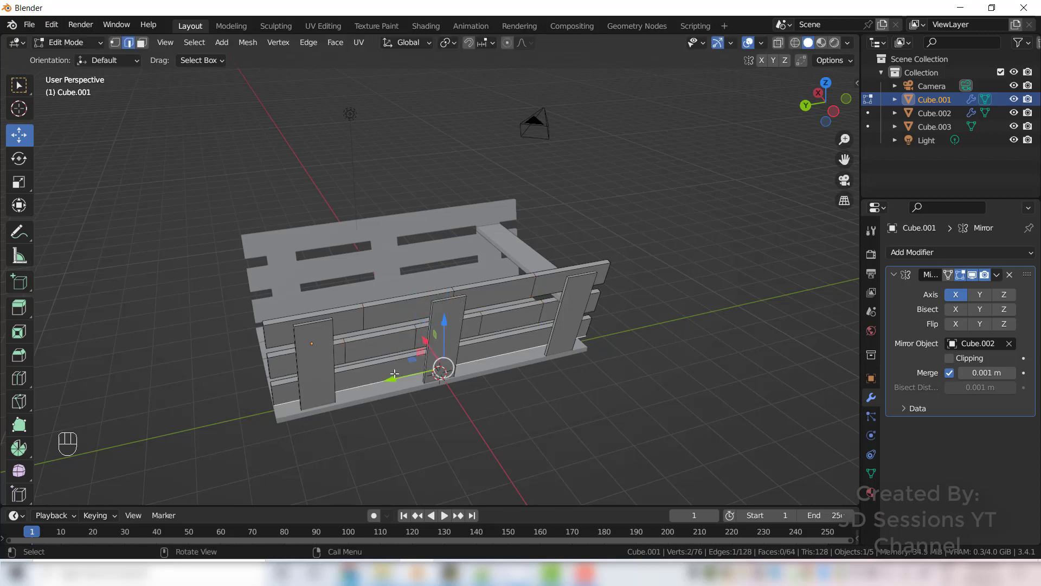
pyautogui.hotkey('ctrl', 'r')
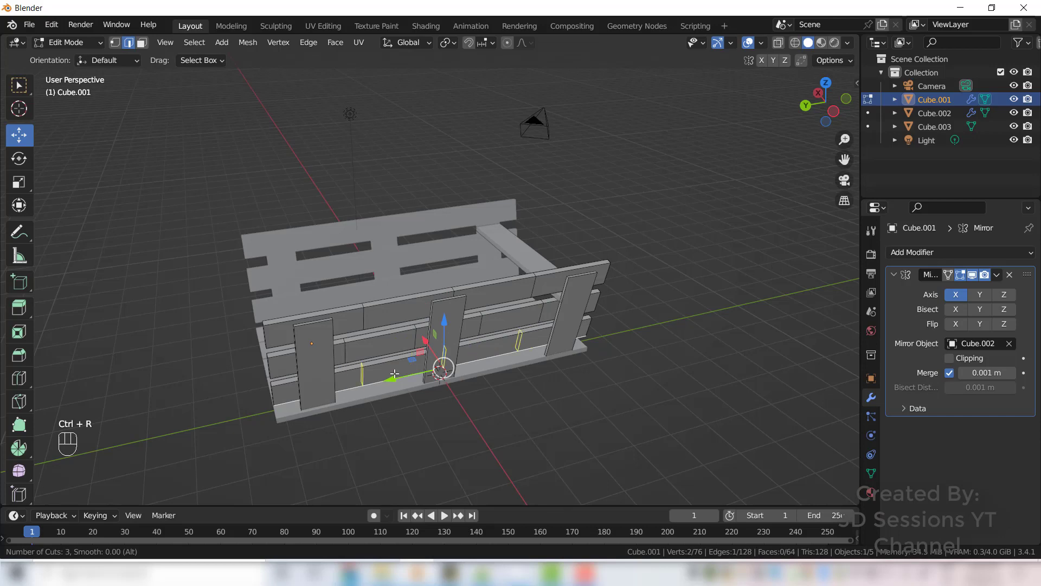
pyautogui.click(395, 374)
pyautogui.rightClick(328, 302)
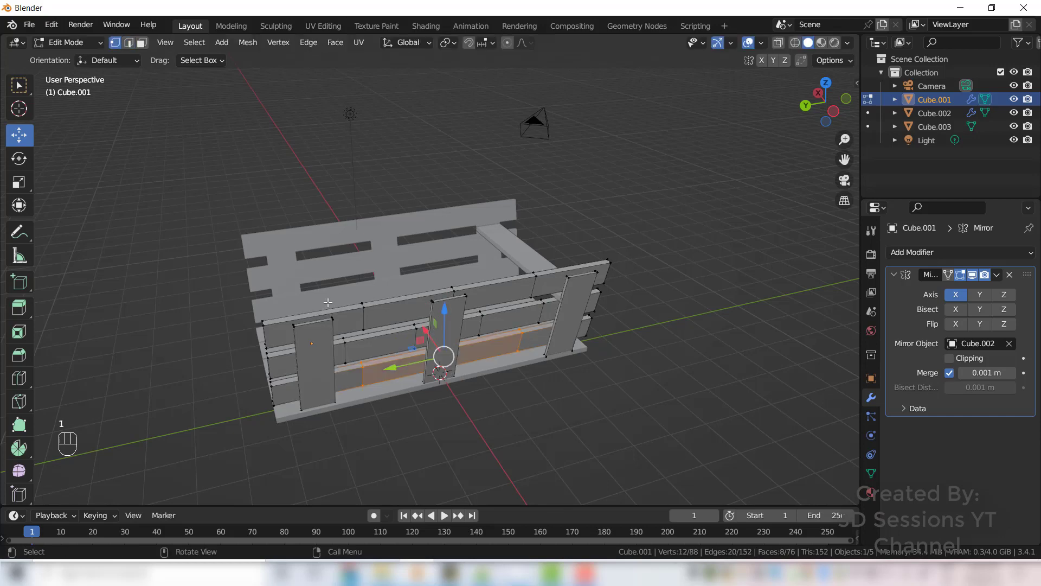
# - Raise and lower individual edges of the upper board along Z to warp it
pyautogui.click(446, 451)
pyautogui.moveTo(347, 286); pyautogui.dragTo(388, 319)
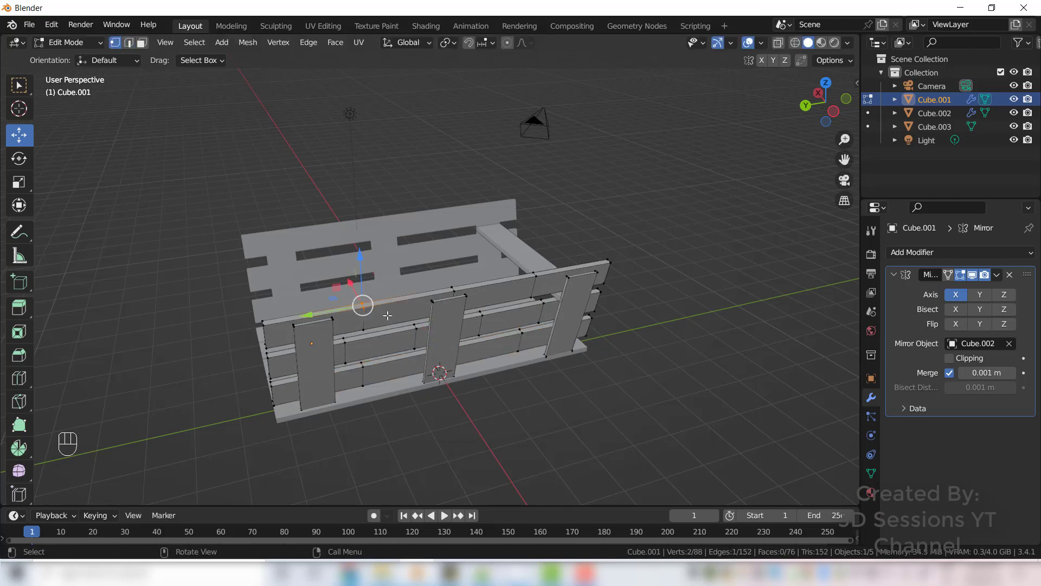
pyautogui.scroll(2, 386, 326)
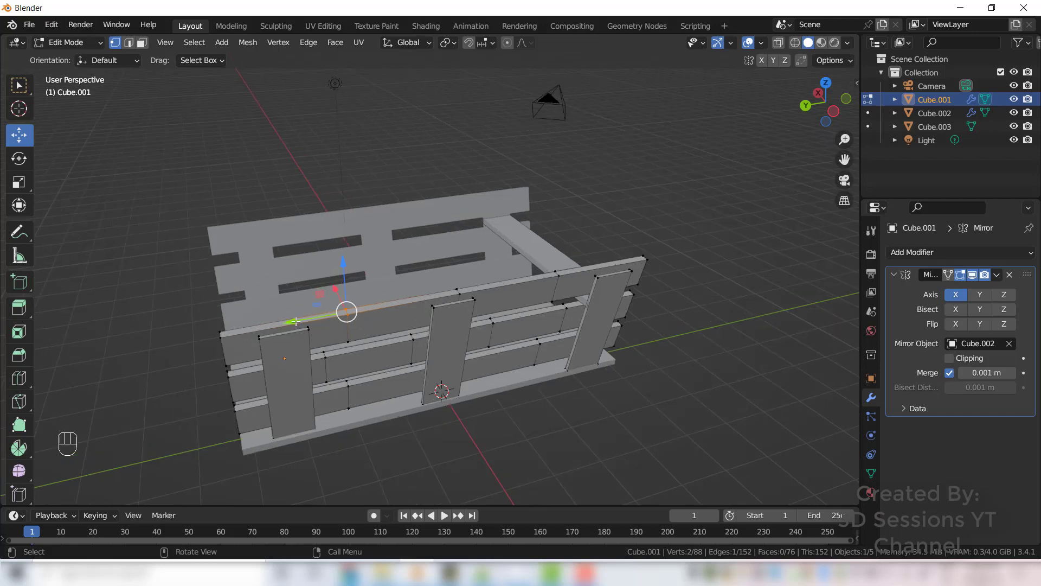
pyautogui.moveTo(296, 322); pyautogui.dragTo(283, 324)
pyautogui.hotkey('ctrl', 'z')
pyautogui.moveTo(343, 264); pyautogui.dragTo(342, 258)
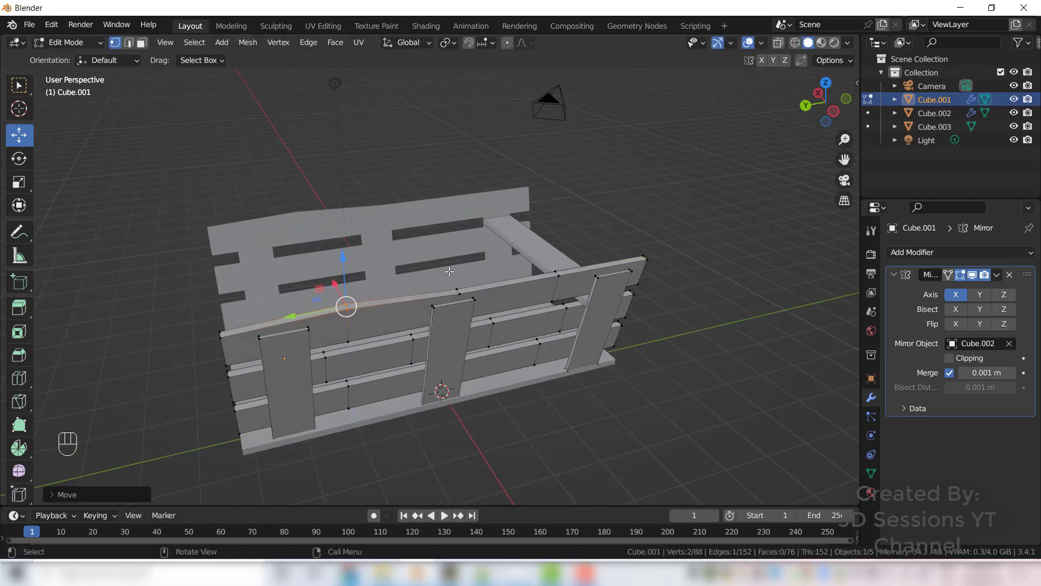
pyautogui.moveTo(552, 267); pyautogui.dragTo(567, 283)
pyautogui.moveTo(561, 230); pyautogui.dragTo(561, 235)
# - Nudge the middle slat's edges up and down, lowering its left-end edge
pyautogui.moveTo(400, 325); pyautogui.dragTo(423, 347)
pyautogui.moveTo(410, 290); pyautogui.dragTo(411, 288)
pyautogui.moveTo(316, 344); pyautogui.dragTo(337, 366)
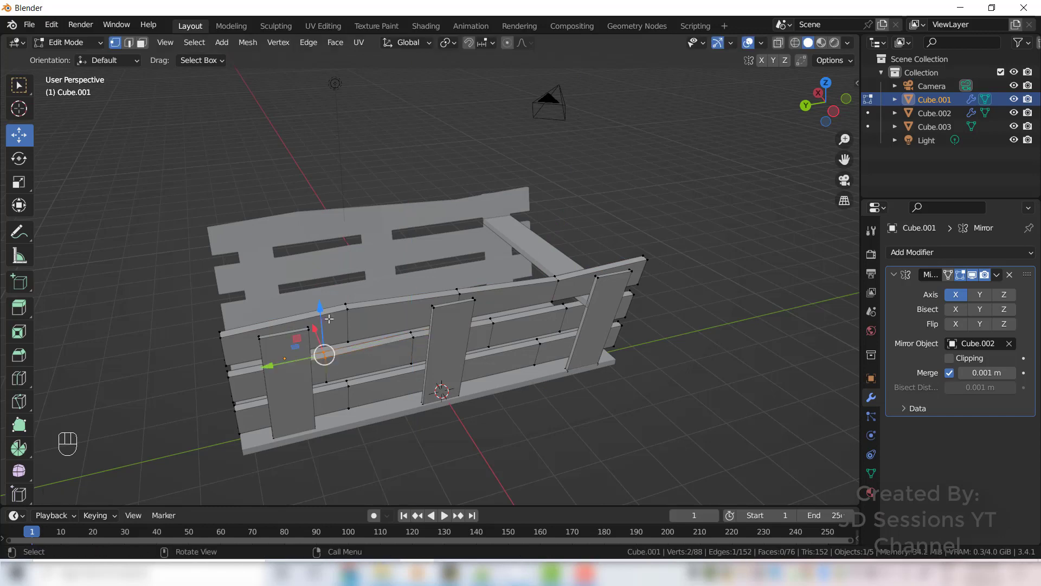
pyautogui.moveTo(326, 316); pyautogui.dragTo(326, 319)
pyautogui.moveTo(481, 311); pyautogui.dragTo(504, 330)
pyautogui.moveTo(492, 276); pyautogui.dragTo(492, 272)
pyautogui.moveTo(555, 296); pyautogui.dragTo(576, 318)
pyautogui.moveTo(566, 263); pyautogui.dragTo(565, 265)
pyautogui.moveTo(218, 369); pyautogui.dragTo(238, 386)
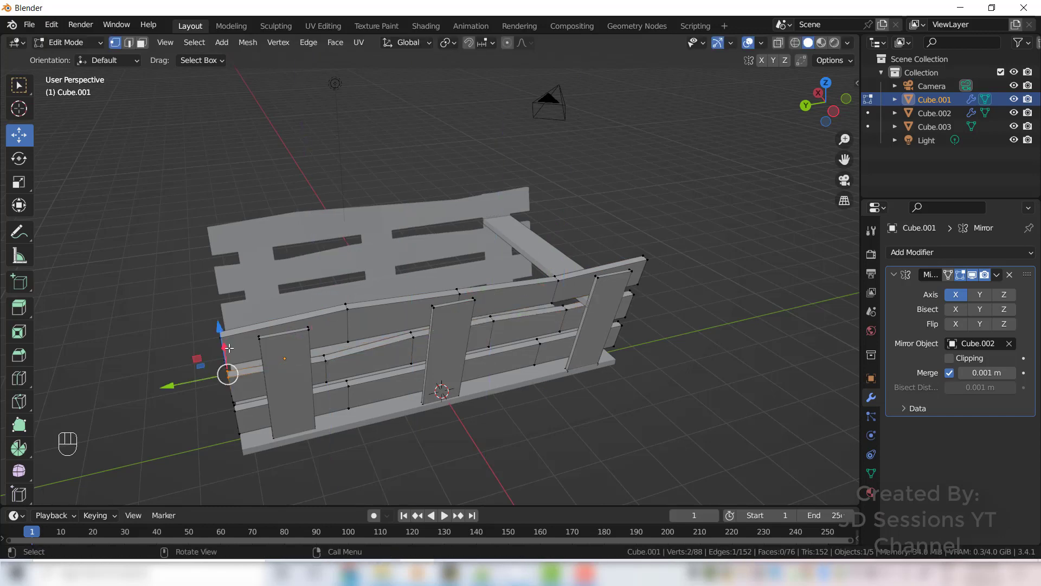
pyautogui.moveTo(219, 329); pyautogui.dragTo(232, 346)
# - Raise the top slat's left edge and shift further slat edges slightly along Z
pyautogui.moveTo(212, 289); pyautogui.dragTo(212, 285)
pyautogui.moveTo(337, 372); pyautogui.dragTo(358, 395)
pyautogui.moveTo(345, 365); pyautogui.dragTo(346, 363)
pyautogui.moveTo(527, 330); pyautogui.dragTo(548, 352)
pyautogui.moveTo(536, 296); pyautogui.dragTo(536, 293)
pyautogui.moveTo(420, 438); pyautogui.dragTo(566, 452, button='middle')
pyautogui.moveTo(442, 304); pyautogui.dragTo(477, 321)
pyautogui.moveTo(464, 262); pyautogui.dragTo(464, 265)
# - From the outer side, lower the lower-left slat edge and shift the right-end slat edges
pyautogui.moveTo(665, 440); pyautogui.dragTo(530, 397, button='middle')
pyautogui.moveTo(255, 428); pyautogui.dragTo(278, 450)
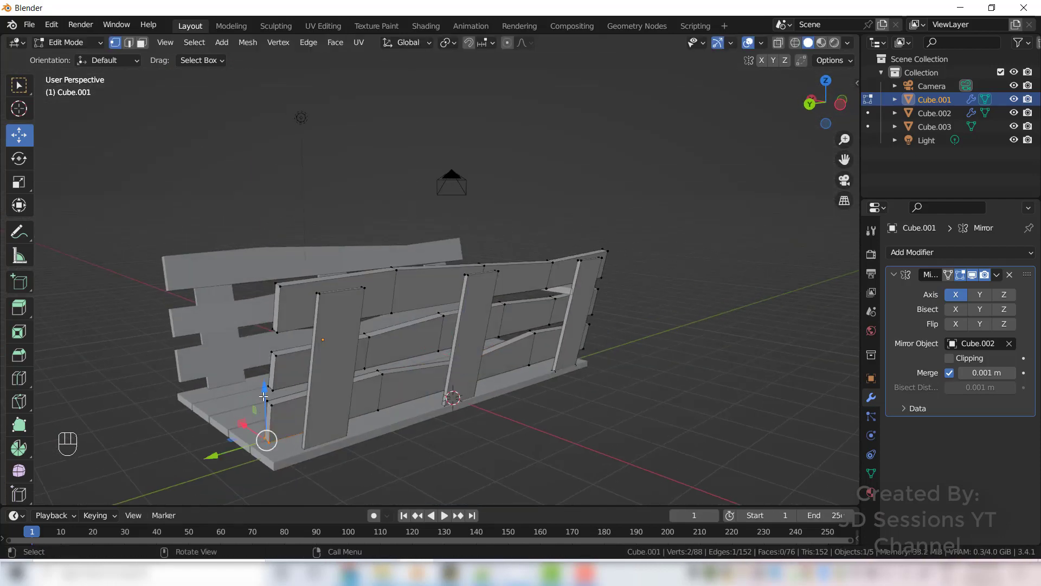
pyautogui.moveTo(264, 397); pyautogui.dragTo(265, 402)
pyautogui.moveTo(536, 435); pyautogui.dragTo(473, 427, button='middle')
pyautogui.moveTo(641, 345); pyautogui.dragTo(662, 366)
pyautogui.moveTo(651, 304); pyautogui.dragTo(651, 299)
pyautogui.moveTo(643, 297); pyautogui.dragTo(666, 320)
pyautogui.moveTo(599, 308); pyautogui.dragTo(609, 308)
pyautogui.moveTo(625, 248); pyautogui.dragTo(675, 266)
pyautogui.moveTo(660, 203); pyautogui.dragTo(661, 214)
# - Nudge one more slat edge vertically by a small amount, about 0.013 m
pyautogui.click(704, 395)
pyautogui.moveTo(520, 415); pyautogui.dragTo(687, 455, button='middle')
pyautogui.moveTo(454, 298); pyautogui.dragTo(480, 324)
pyautogui.moveTo(470, 273); pyautogui.dragTo(471, 269)
pyautogui.click(586, 417)
pyautogui.moveTo(575, 416); pyautogui.dragTo(488, 415, button='middle')
# - Select the floor object Cube.002 and add three evenly spaced loop cuts across a plank
pyautogui.press('Tab')
pyautogui.click(492, 434)
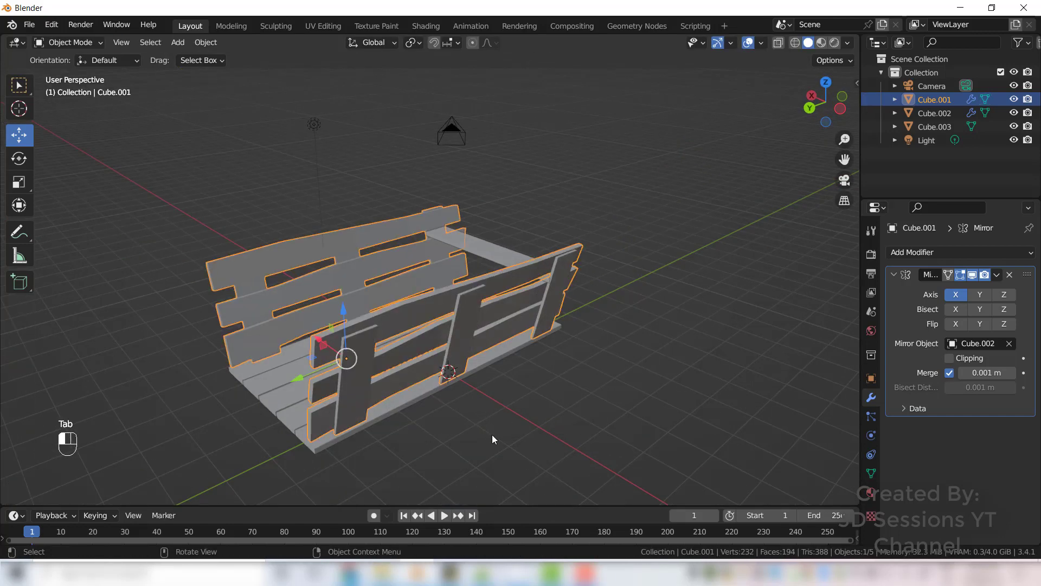
pyautogui.click(267, 392)
pyautogui.moveTo(252, 432); pyautogui.dragTo(328, 438, button='middle')
pyautogui.press('Tab')
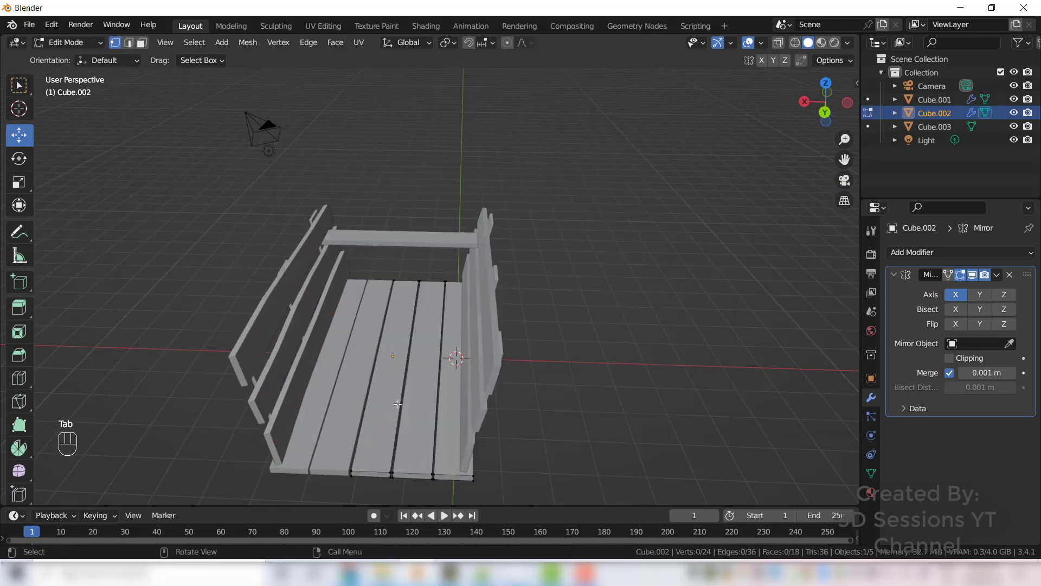
pyautogui.hotkey('ctrl', 'r')
pyautogui.scroll(1, 398, 404)
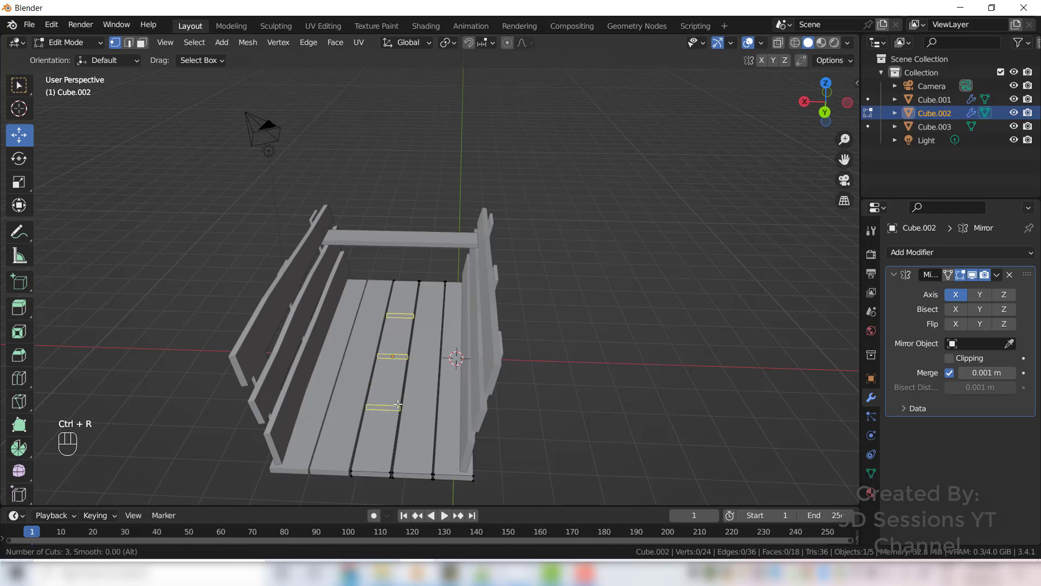
pyautogui.click(397, 405)
pyautogui.rightClick(417, 413)
# - Add loop cuts to another plank, then undo a trial sideways vertex move
pyautogui.hotkey('ctrl', 'r')
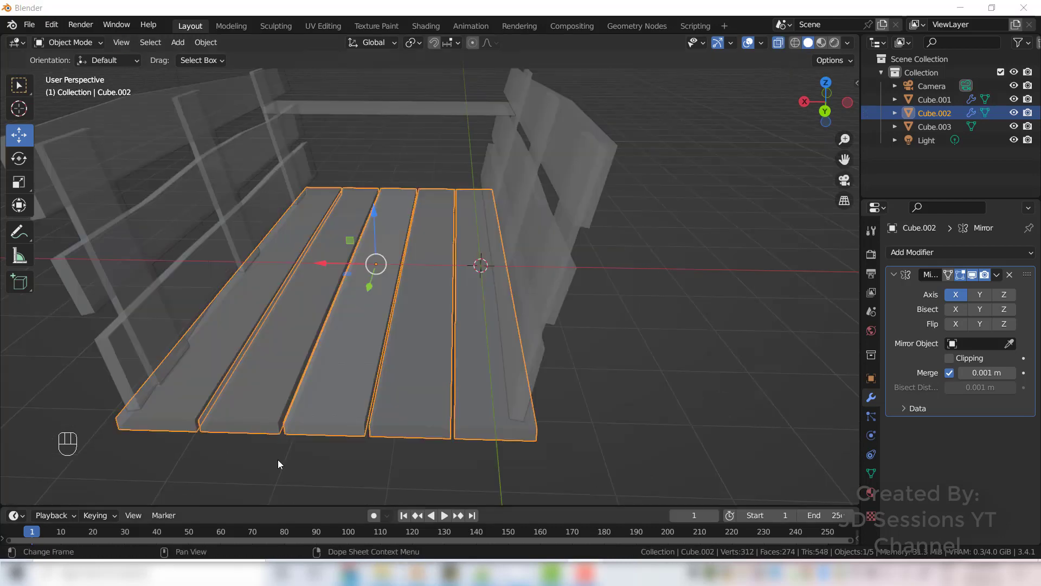
pyautogui.press('Tab')
pyautogui.moveTo(316, 310); pyautogui.dragTo(297, 326)
pyautogui.moveTo(504, 478); pyautogui.dragTo(562, 475, button='middle')
pyautogui.click(561, 475)
pyautogui.hotkey('alt', 'z')
pyautogui.hotkey('ctrl', 'z')
pyautogui.hotkey('ctrl', 'z')
# - With X-ray on, pinch or bulge plank sides by shifting vertex pairs along X
pyautogui.hotkey('alt', 'z')
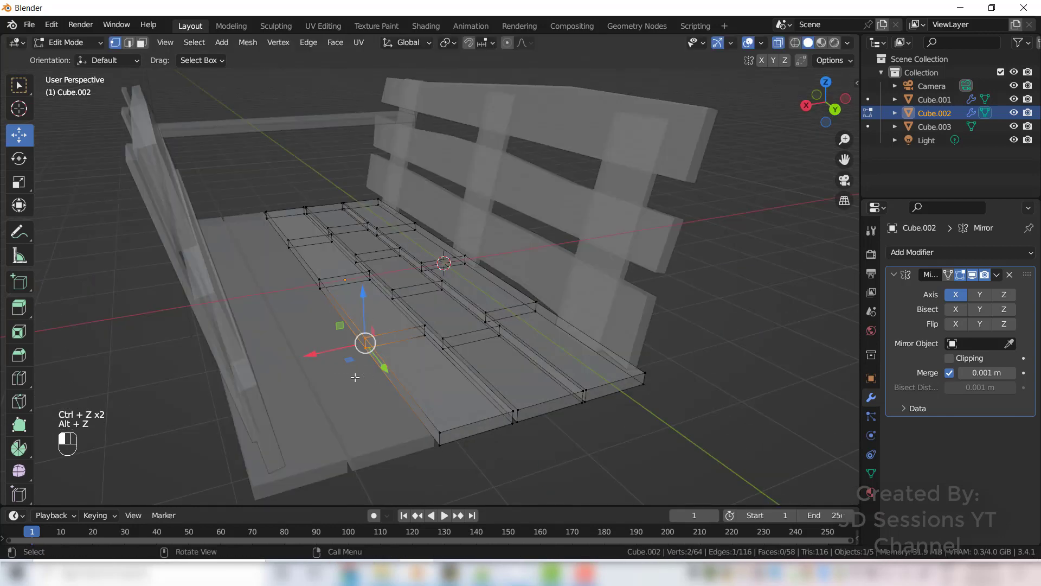
pyautogui.moveTo(313, 353); pyautogui.dragTo(323, 352)
pyautogui.moveTo(292, 262); pyautogui.dragTo(336, 300)
pyautogui.moveTo(288, 290); pyautogui.dragTo(292, 289)
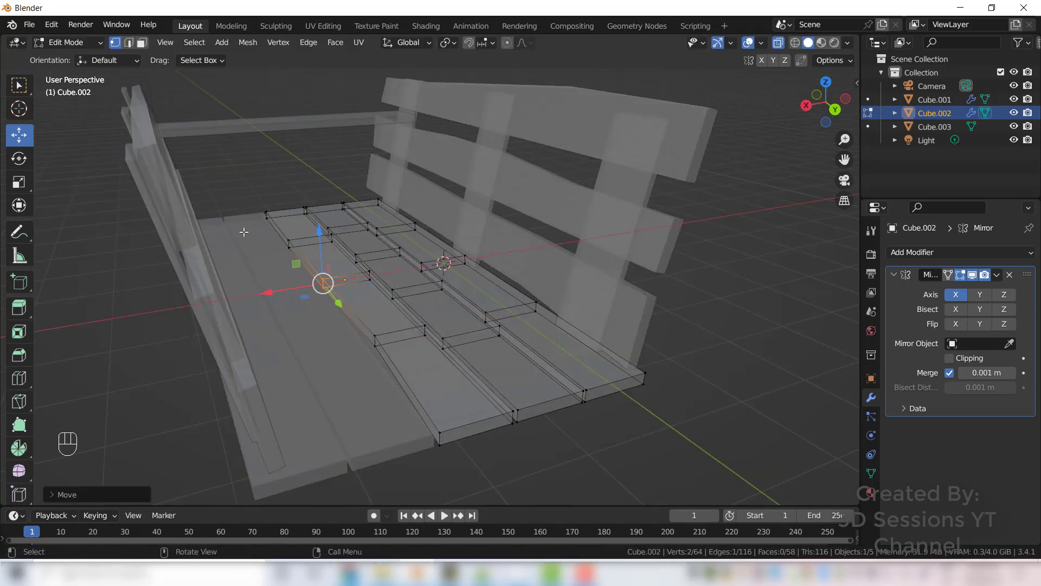
pyautogui.moveTo(268, 226); pyautogui.dragTo(301, 259)
pyautogui.moveTo(259, 250); pyautogui.dragTo(257, 251)
pyautogui.moveTo(430, 325); pyautogui.dragTo(412, 353)
pyautogui.moveTo(378, 275); pyautogui.dragTo(362, 301)
pyautogui.moveTo(341, 245); pyautogui.dragTo(368, 269)
pyautogui.moveTo(302, 267); pyautogui.dragTo(299, 268)
# - In top orthographic view, shift more vertex pairs left toward the far plank ends
pyautogui.press('KP_7')
pyautogui.moveTo(436, 281); pyautogui.dragTo(492, 299)
pyautogui.keyDown('shift'); pyautogui.moveTo(503, 402); pyautogui.dragTo(479, 257, button='middle'); pyautogui.keyUp('shift')
pyautogui.moveTo(365, 338); pyautogui.dragTo(410, 357)
pyautogui.moveTo(307, 192); pyautogui.dragTo(357, 211)
pyautogui.keyDown('shift'); pyautogui.moveTo(431, 410); pyautogui.dragTo(438, 426, button='middle'); pyautogui.keyUp('shift')
# - Nudge further vertex pairs left and the left plank's vertices right
pyautogui.moveTo(373, 266); pyautogui.dragTo(408, 301)
pyautogui.moveTo(441, 285); pyautogui.dragTo(437, 286)
pyautogui.moveTo(431, 265); pyautogui.dragTo(500, 285)
pyautogui.moveTo(418, 155); pyautogui.dragTo(469, 181)
pyautogui.moveTo(496, 169); pyautogui.dragTo(498, 169)
pyautogui.keyDown('shift'); pyautogui.moveTo(477, 182); pyautogui.dragTo(482, 352, button='middle'); pyautogui.keyUp('shift')
pyautogui.moveTo(319, 233); pyautogui.dragTo(393, 258)
# - Exit to Object Mode, orbit to the cart's front, turn off X-ray and select side slats Cube.001
pyautogui.scroll(-3, 394, 258)
pyautogui.press('Tab')
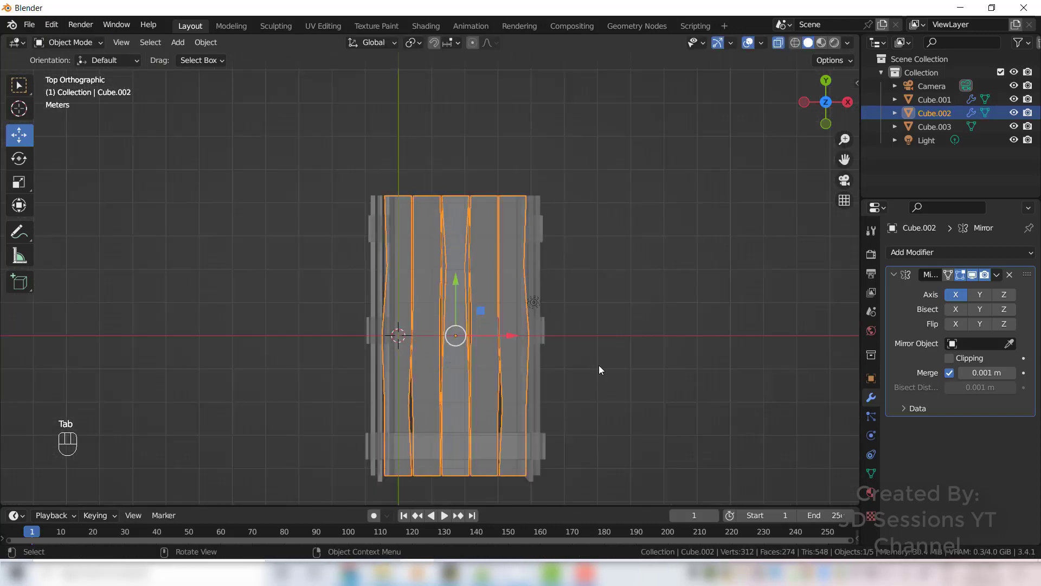
pyautogui.click(568, 480)
pyautogui.moveTo(568, 479); pyautogui.dragTo(196, 419, button='middle')
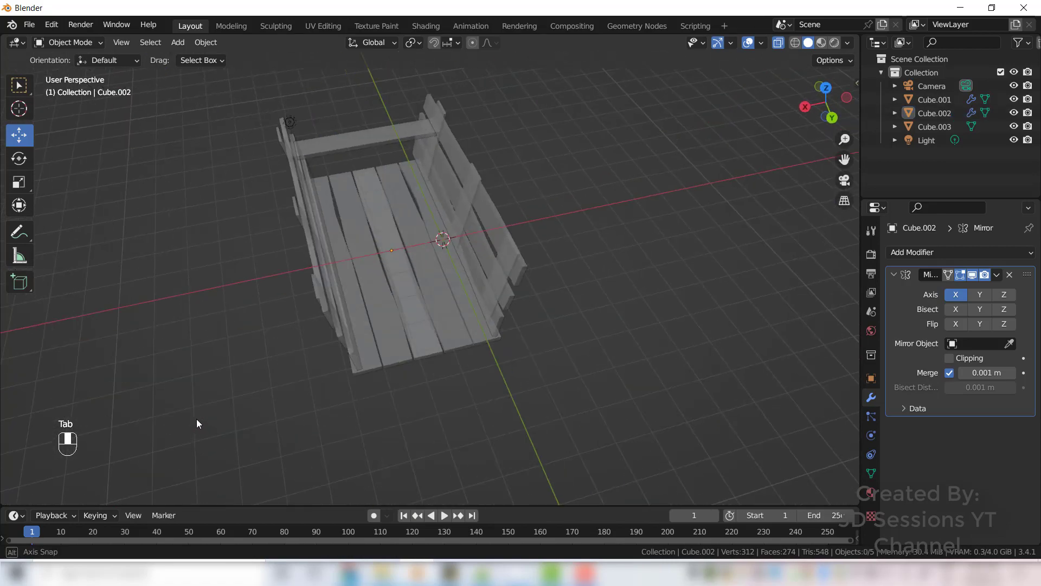
pyautogui.scroll(3, 440, 411)
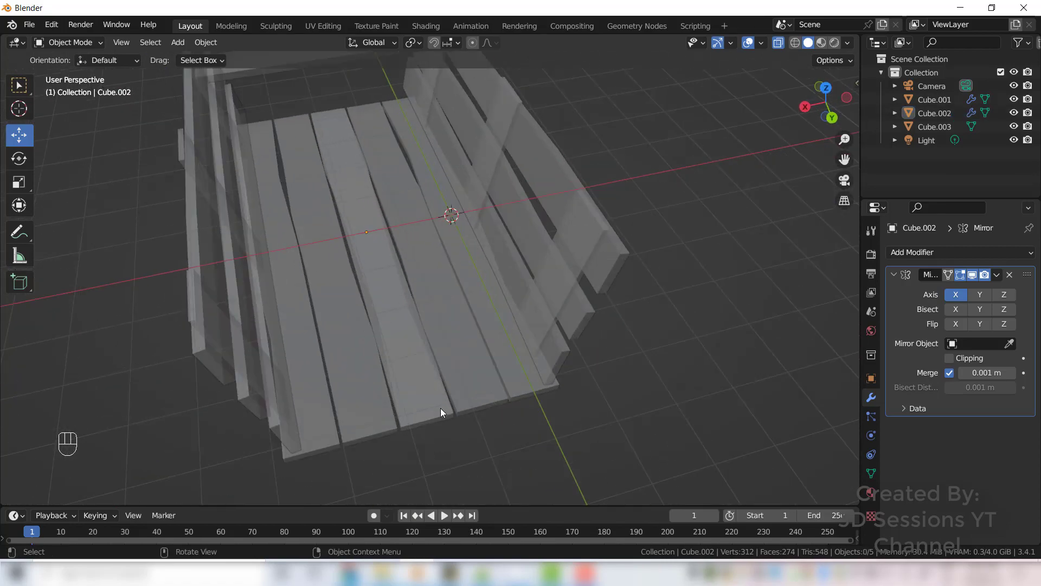
pyautogui.moveTo(440, 407); pyautogui.dragTo(496, 239, button='middle')
pyautogui.hotkey('alt', 'z')
pyautogui.click(269, 352)
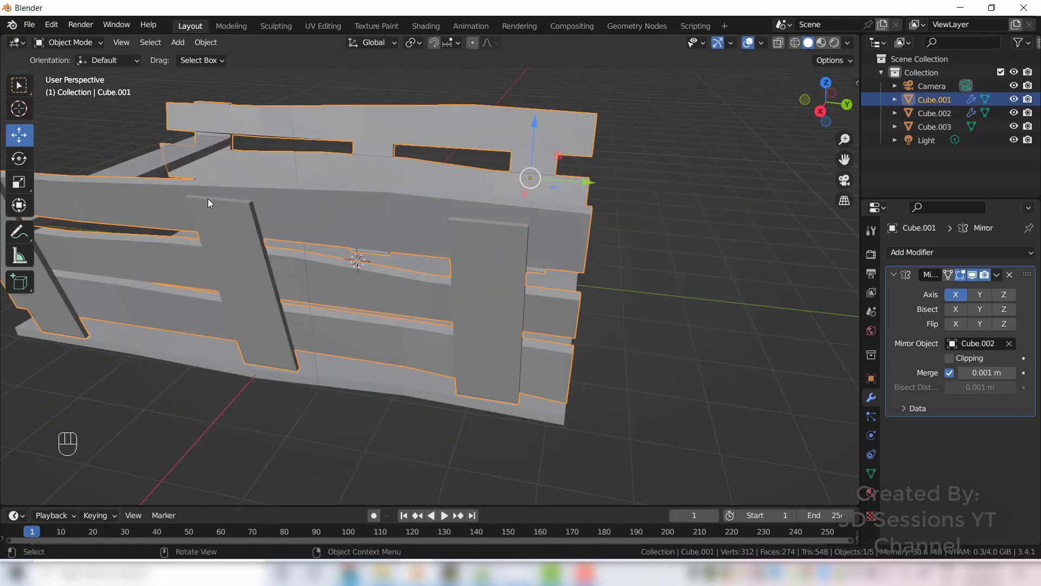
# - Separate the three upright posts from Cube.001 into their own object, Cube.004, and select it
pyautogui.press('Tab')
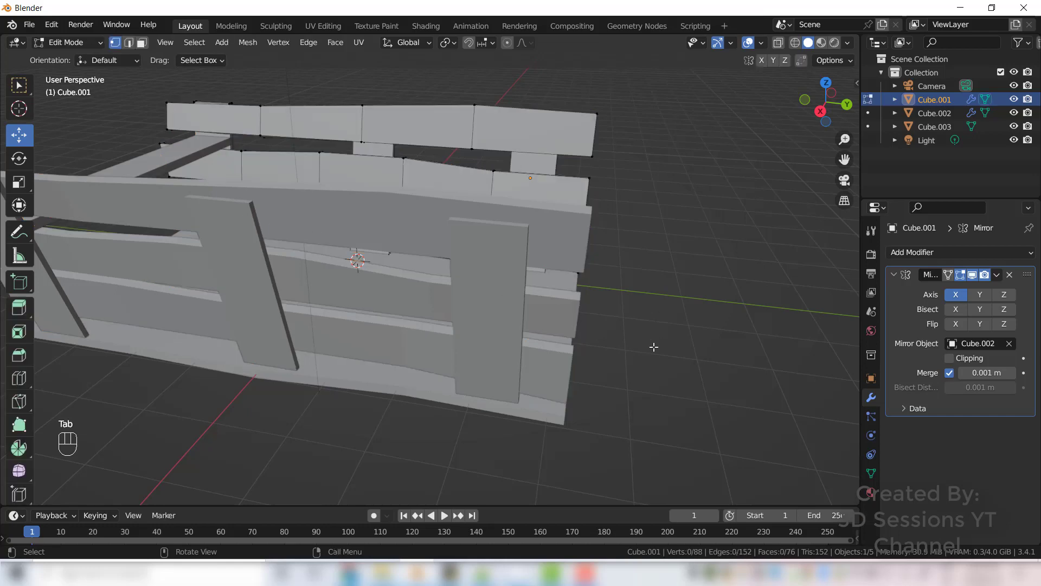
pyautogui.moveTo(653, 346); pyautogui.dragTo(332, 305, button='middle')
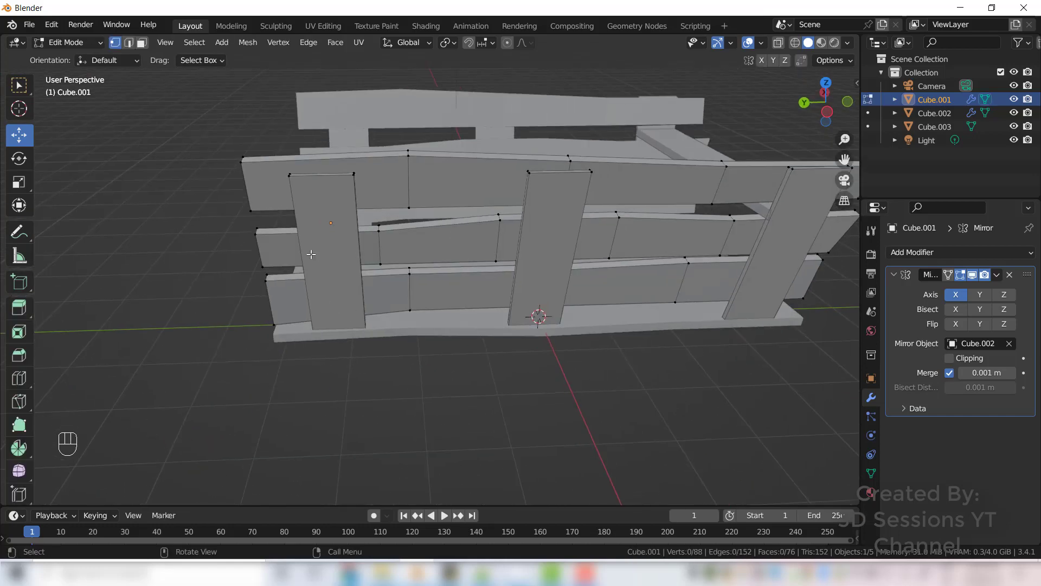
pyautogui.press('l')
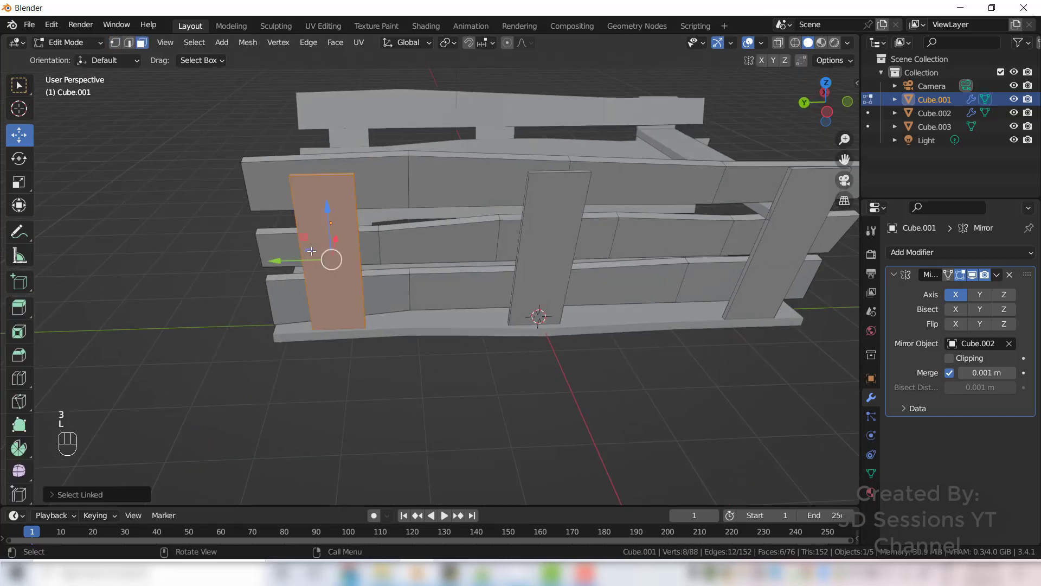
pyautogui.press('l')
pyautogui.press('l')
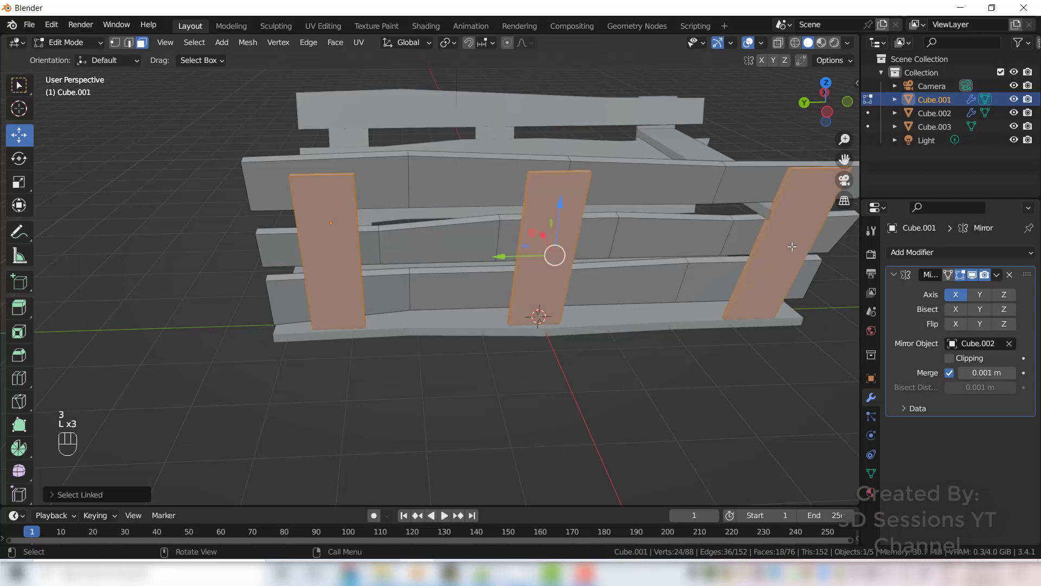
pyautogui.press('p')
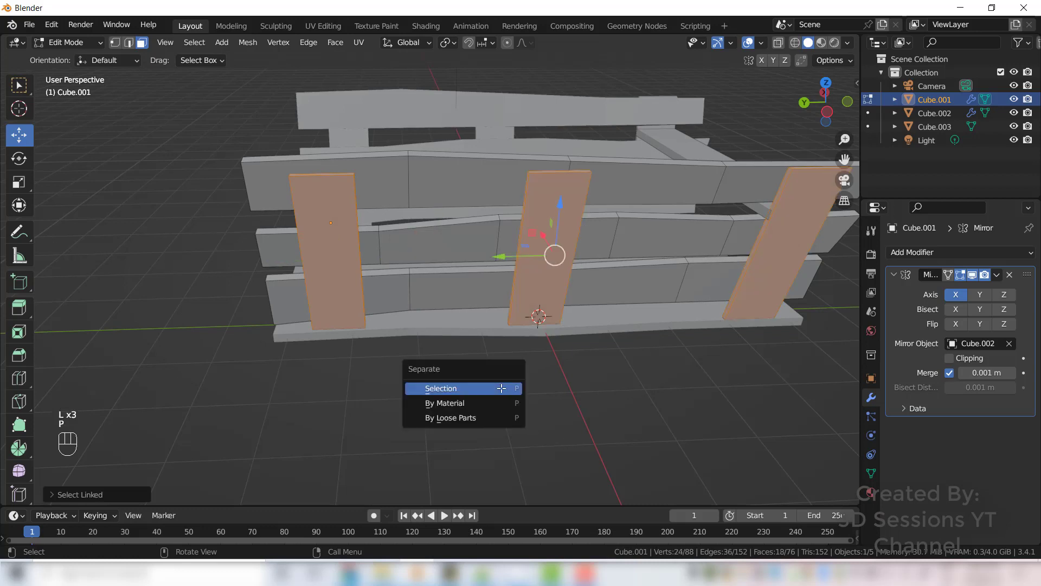
pyautogui.click(467, 388)
pyautogui.press('Tab')
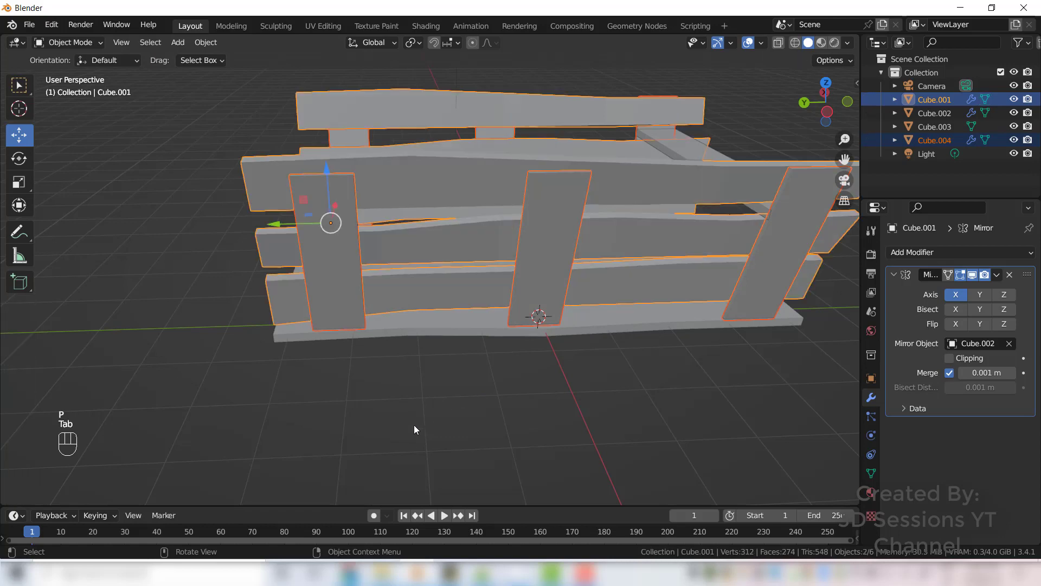
pyautogui.click(341, 281)
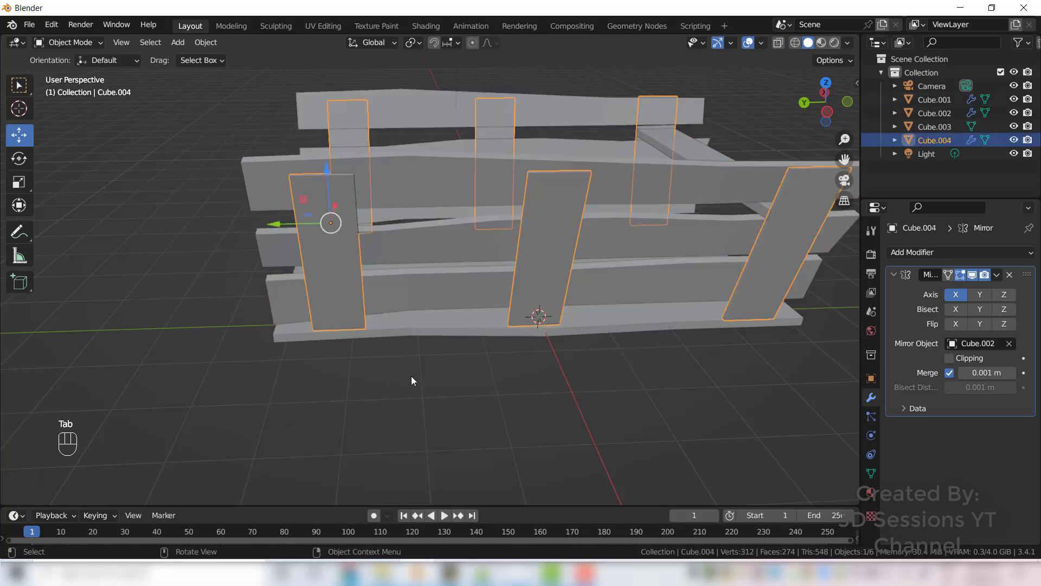
pyautogui.press('Tab')
# - Add evenly spaced loop cuts across the left, middle and right posts of Cube.004
pyautogui.hotkey('ctrl', 'r')
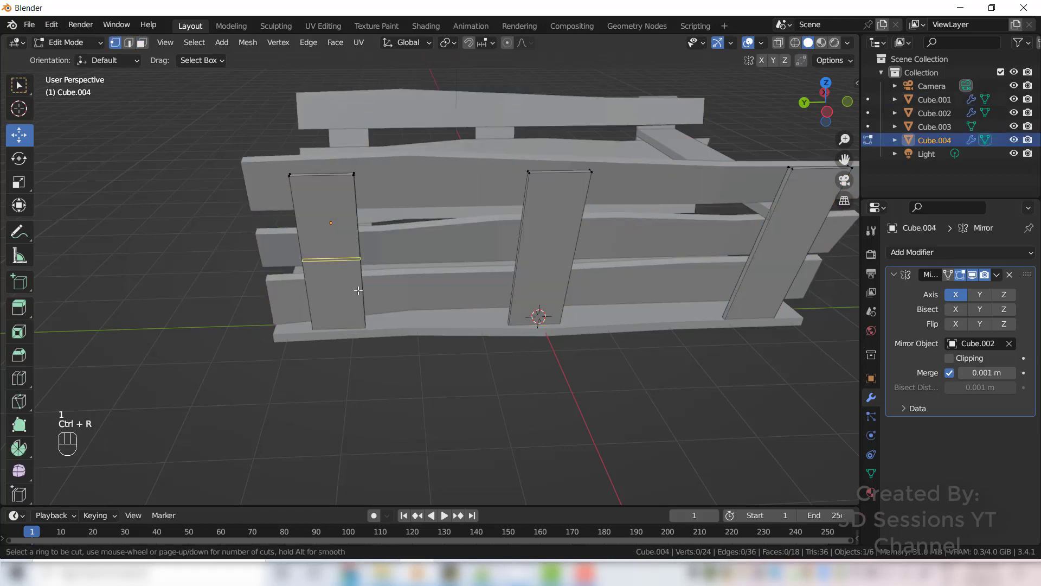
pyautogui.scroll(1, 358, 291)
pyautogui.click(358, 290)
pyautogui.rightClick(358, 291)
pyautogui.hotkey('ctrl', 'r')
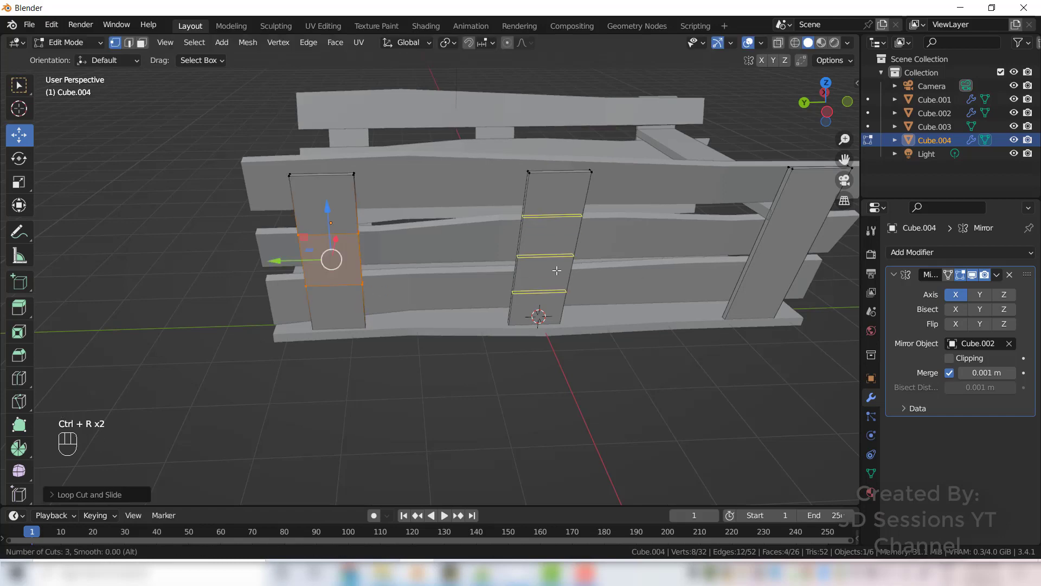
pyautogui.click(556, 270)
pyautogui.hotkey('ctrl', 'r')
pyautogui.click(769, 271)
# - With X-ray on, shift vertex pairs on the left post sideways so it bends
pyautogui.hotkey('alt', 'z')
pyautogui.moveTo(339, 216); pyautogui.dragTo(384, 248)
pyautogui.moveTo(302, 233); pyautogui.dragTo(293, 234)
pyautogui.moveTo(279, 273); pyautogui.dragTo(316, 303)
pyautogui.moveTo(253, 286); pyautogui.dragTo(262, 286)
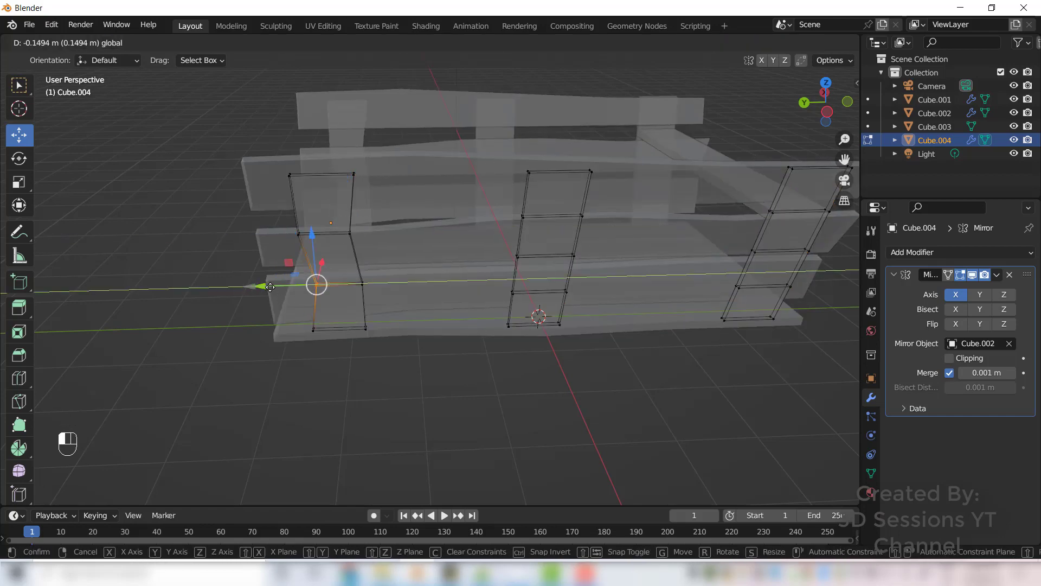
pyautogui.moveTo(274, 161); pyautogui.dragTo(305, 188)
pyautogui.moveTo(235, 176); pyautogui.dragTo(249, 176)
pyautogui.moveTo(298, 270); pyautogui.dragTo(332, 300)
pyautogui.moveTo(262, 285); pyautogui.dragTo(253, 286)
# - Shift the middle post's vertex pairs sideways at several heights to make it crooked
pyautogui.moveTo(495, 278); pyautogui.dragTo(525, 307)
pyautogui.moveTo(458, 294); pyautogui.dragTo(449, 294)
pyautogui.moveTo(510, 206); pyautogui.dragTo(532, 232)
pyautogui.moveTo(467, 217); pyautogui.dragTo(473, 217)
pyautogui.moveTo(510, 164); pyautogui.dragTo(535, 181)
pyautogui.moveTo(473, 173); pyautogui.dragTo(473, 173)
pyautogui.moveTo(494, 204); pyautogui.dragTo(533, 229)
pyautogui.moveTo(470, 217); pyautogui.dragTo(463, 218)
pyautogui.moveTo(499, 243); pyautogui.dragTo(529, 267)
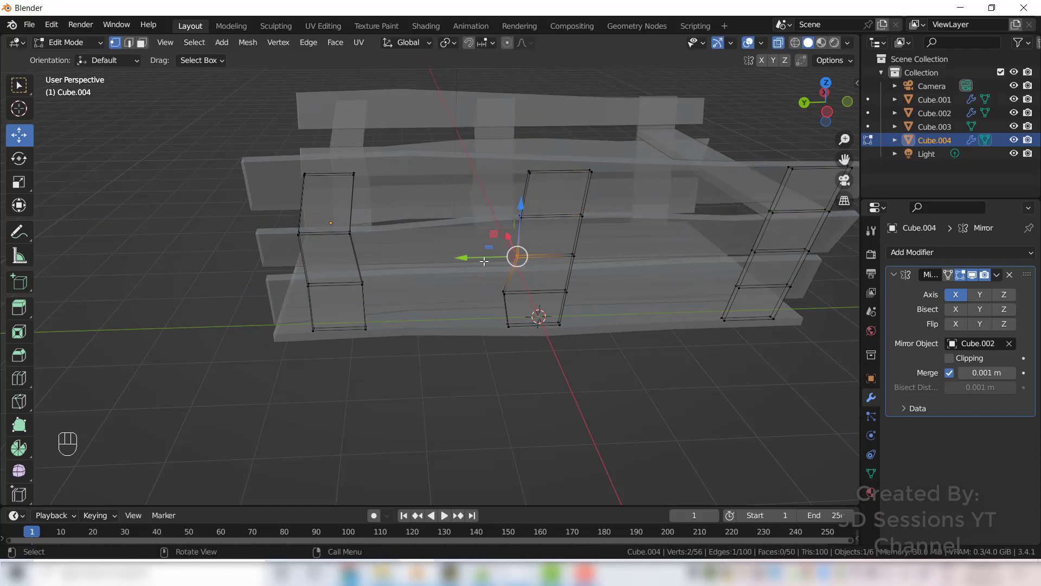
pyautogui.moveTo(463, 257); pyautogui.dragTo(465, 257)
pyautogui.moveTo(495, 316); pyautogui.dragTo(520, 337)
pyautogui.moveTo(456, 327); pyautogui.dragTo(446, 327)
pyautogui.moveTo(568, 203); pyautogui.dragTo(595, 228)
pyautogui.moveTo(534, 216); pyautogui.dragTo(529, 217)
pyautogui.moveTo(562, 243); pyautogui.dragTo(588, 267)
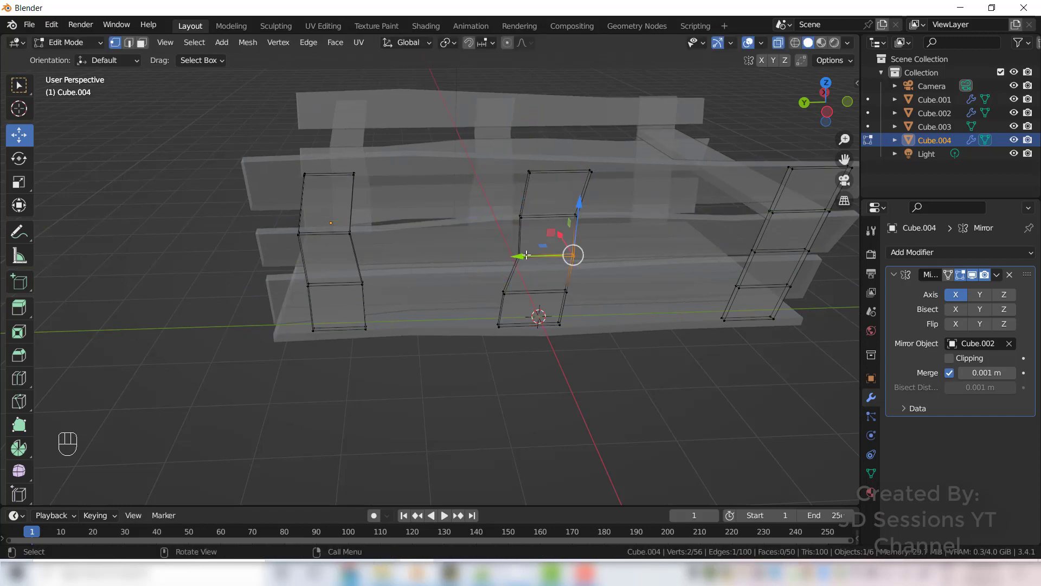
# - Bend the right post by shifting its vertex pairs, then exit Edit Mode with X-ray off
pyautogui.moveTo(523, 256); pyautogui.dragTo(528, 256)
pyautogui.keyDown('shift'); pyautogui.moveTo(754, 150); pyautogui.dragTo(506, 144, button='middle'); pyautogui.keyUp('shift')
pyautogui.moveTo(497, 197); pyautogui.dragTo(525, 222)
pyautogui.moveTo(458, 211); pyautogui.dragTo(467, 210)
pyautogui.moveTo(489, 271); pyautogui.dragTo(516, 299)
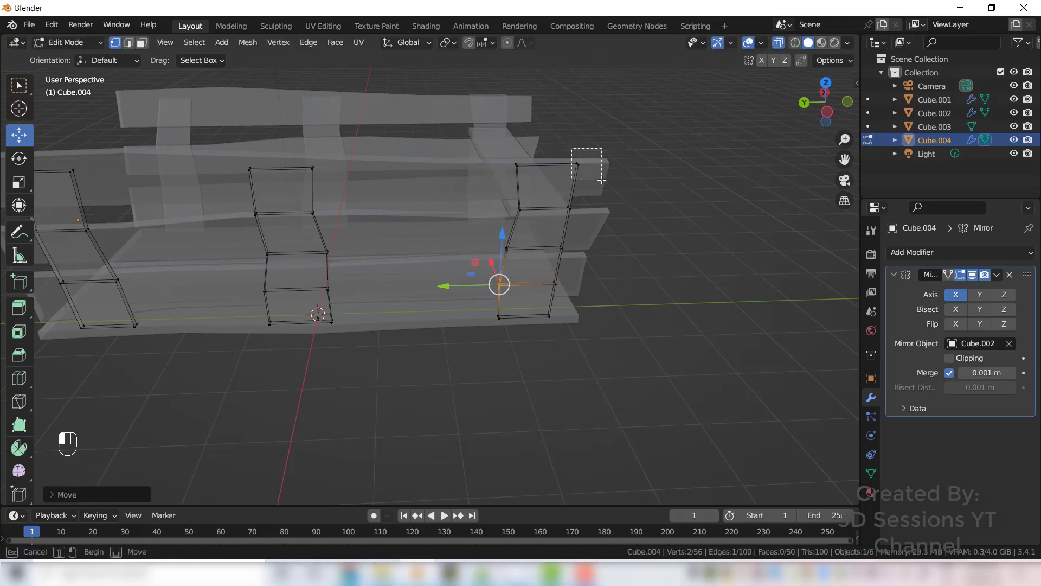
pyautogui.moveTo(607, 100); pyautogui.dragTo(514, 207)
pyautogui.press('Tab')
pyautogui.hotkey('alt', 'z')
pyautogui.scroll(-3, 691, 347)
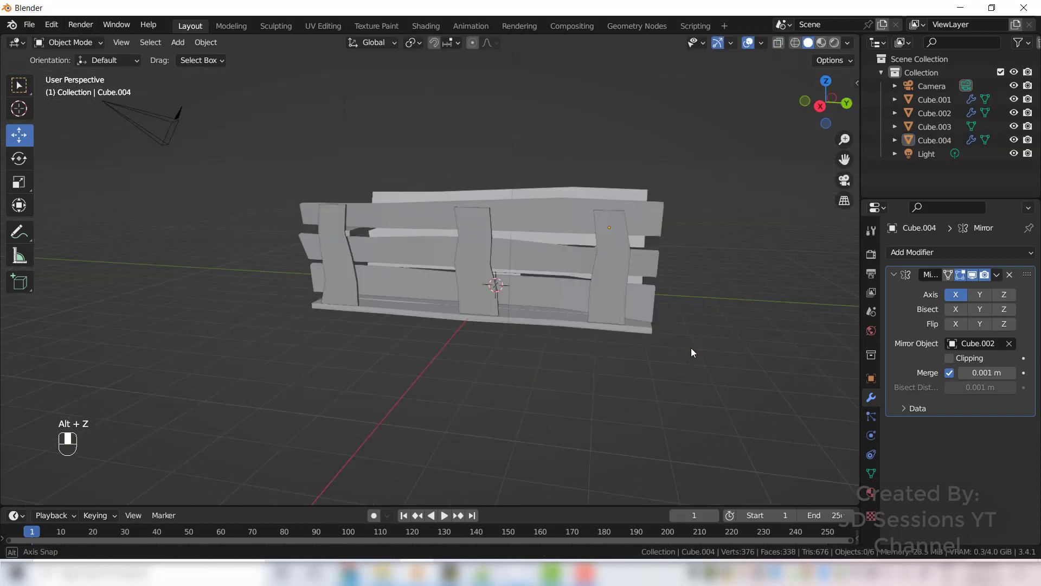
# - Save the file and add a UV sphere with 4 segments and 3 rings
pyautogui.moveTo(687, 347); pyautogui.dragTo(523, 362, button='middle')
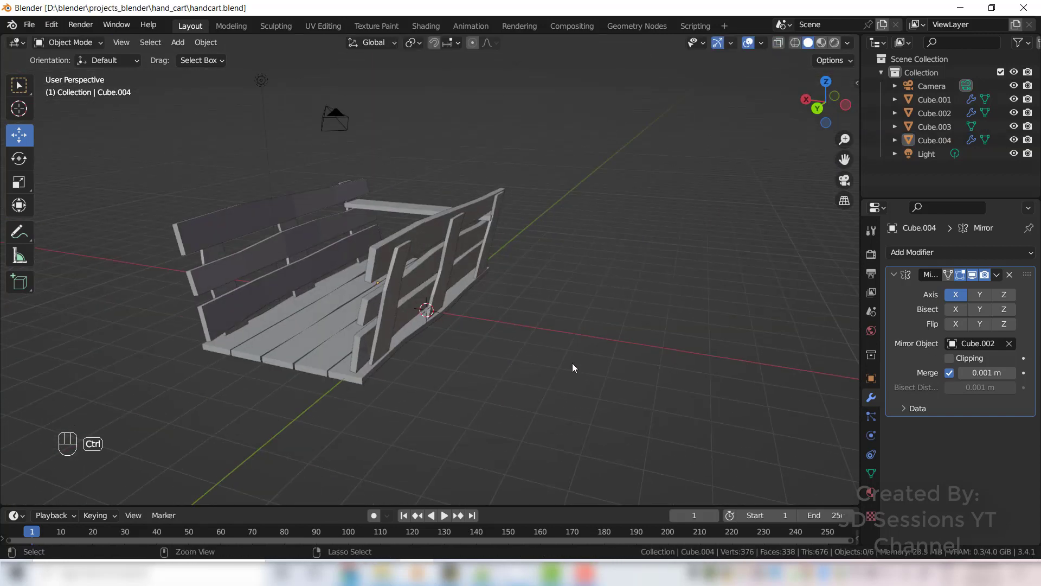
pyautogui.hotkey('ctrl', 's')
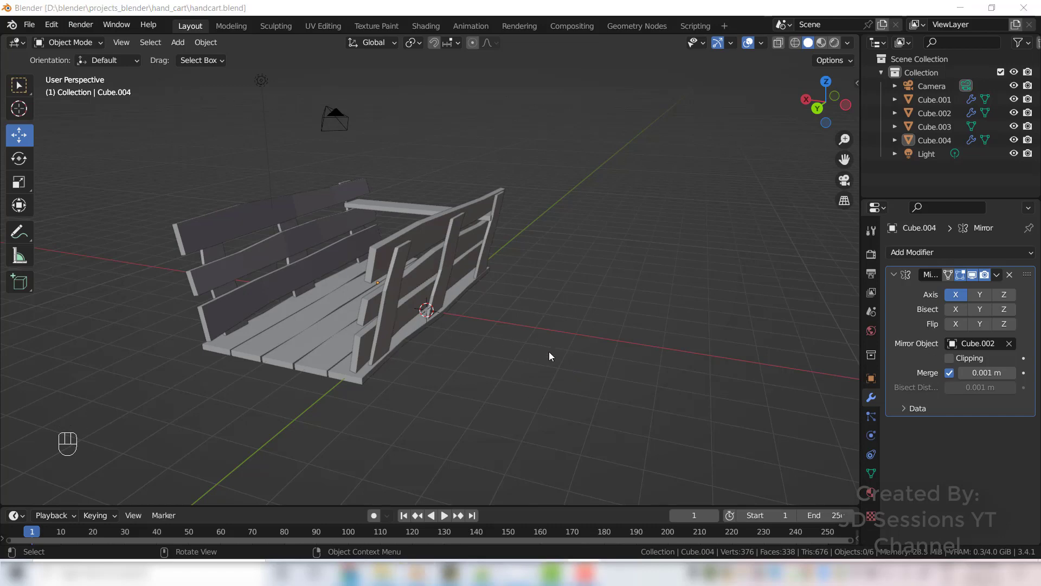
pyautogui.hotkey('shift', 'a')
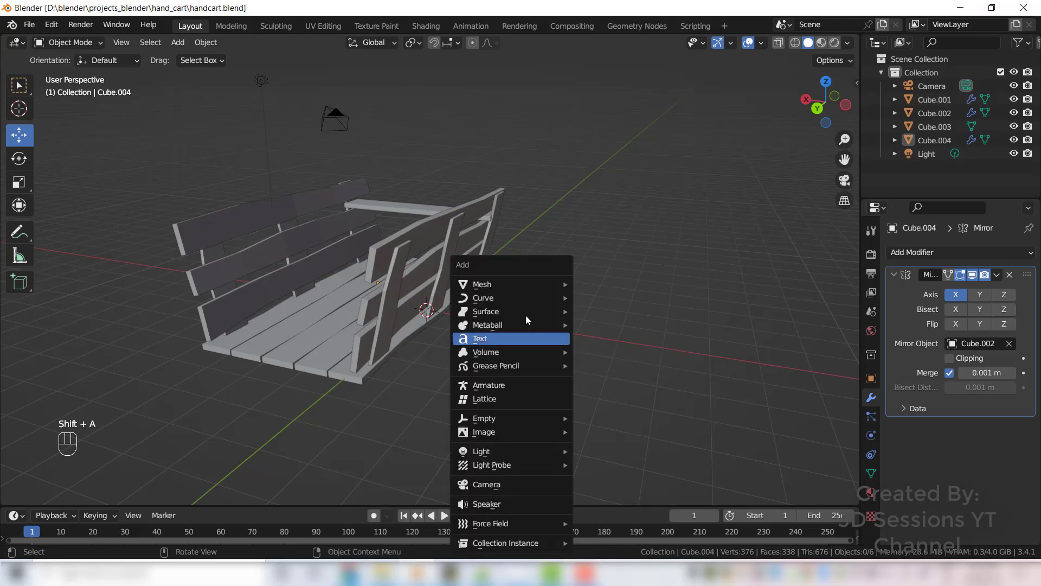
pyautogui.moveTo(523, 284)
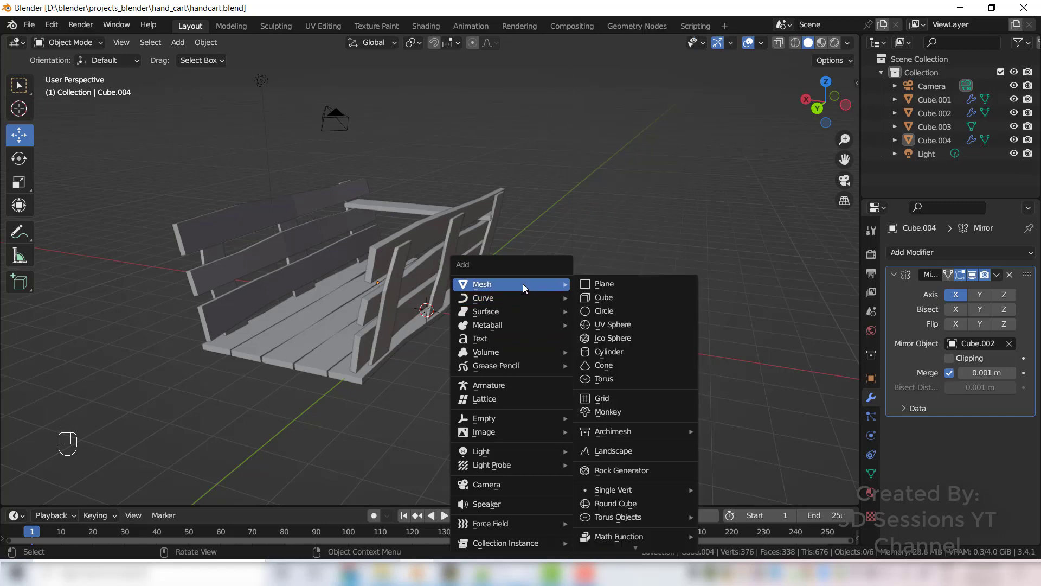
pyautogui.click(636, 325)
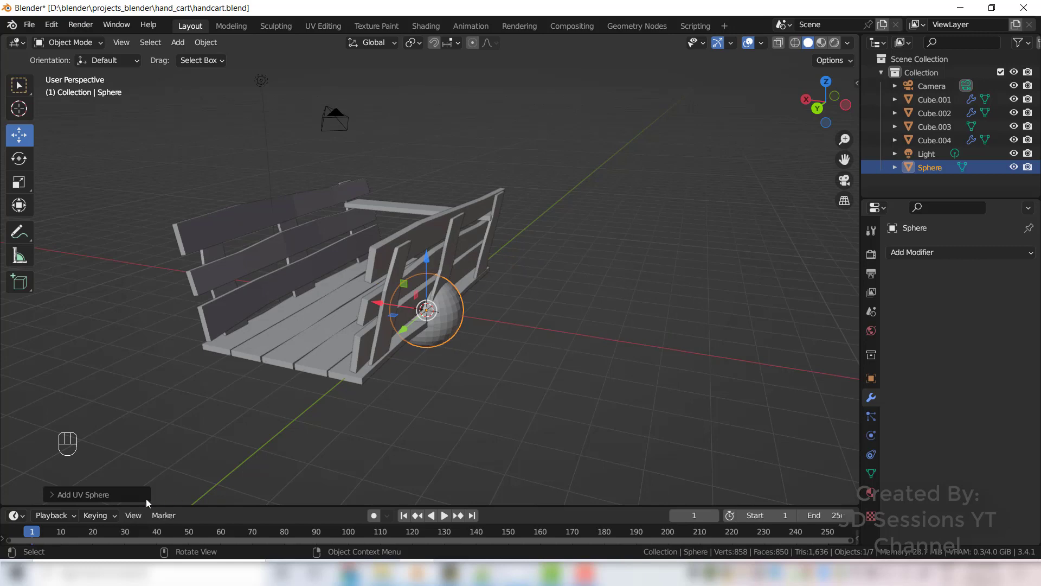
pyautogui.click(51, 494)
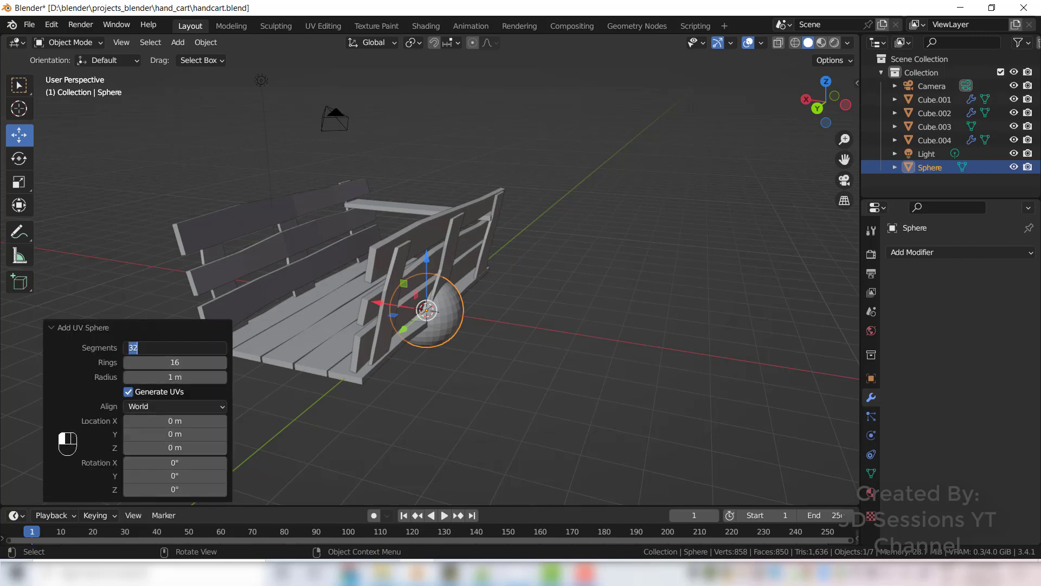
pyautogui.press('Return')
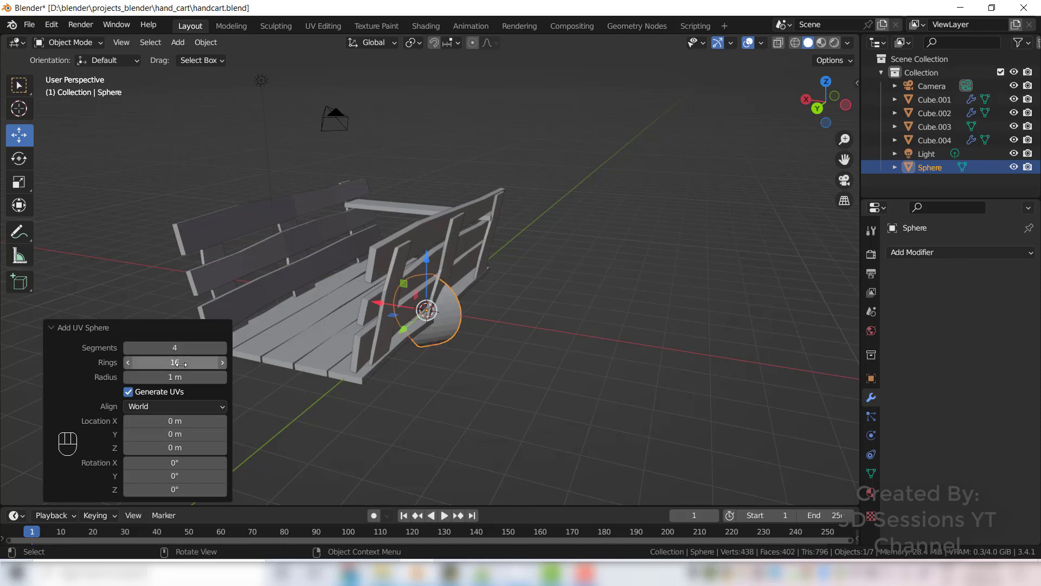
pyautogui.click(181, 363)
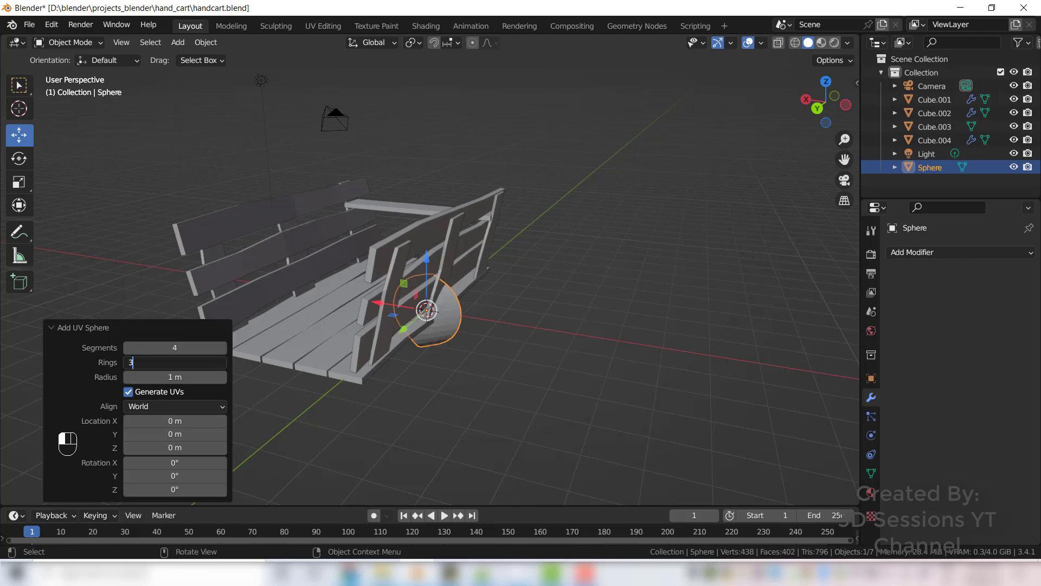
pyautogui.press('Return')
# - Move the low-poly sphere along X so it sits beside the cart
pyautogui.moveTo(378, 302); pyautogui.dragTo(456, 314)
pyautogui.click(459, 365)
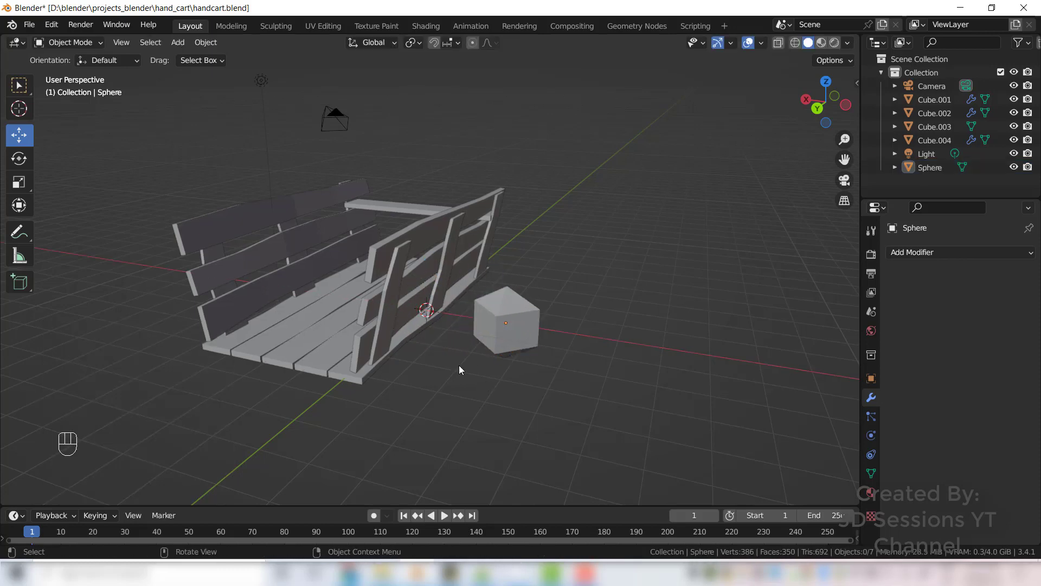
pyautogui.moveTo(459, 366); pyautogui.dragTo(519, 319, button='middle')
pyautogui.click(519, 319)
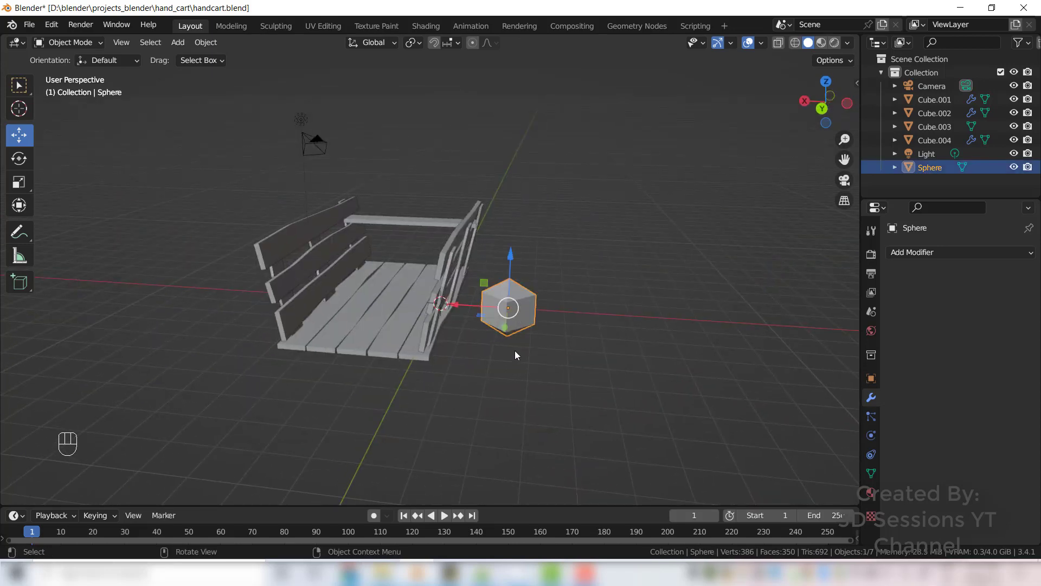
# - In front X-ray view, delete the sphere's right-half edges, leaving a flat-backed half sphere
pyautogui.press('Tab')
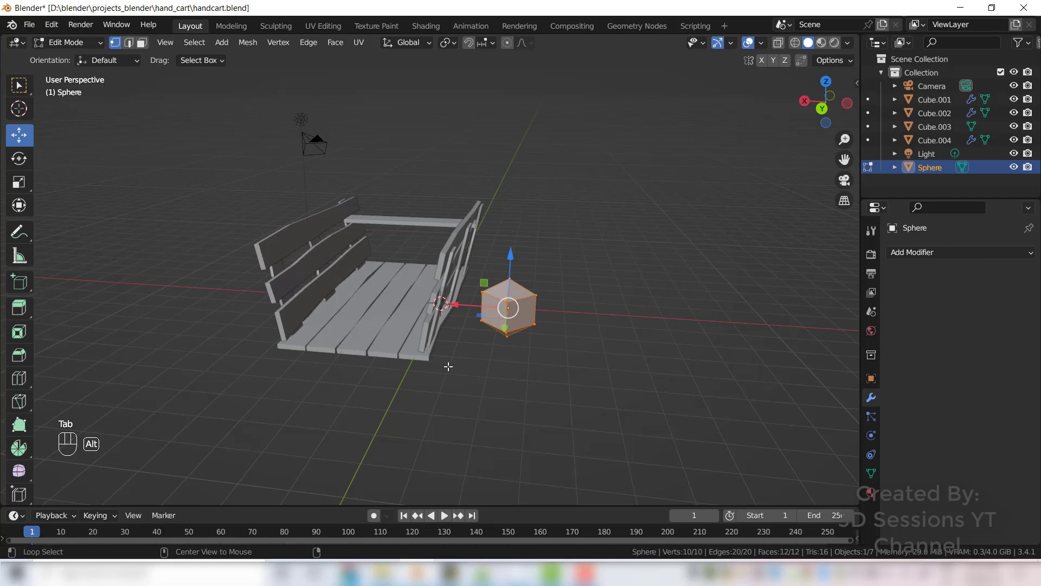
pyautogui.hotkey('alt', 'z')
pyautogui.press('`')
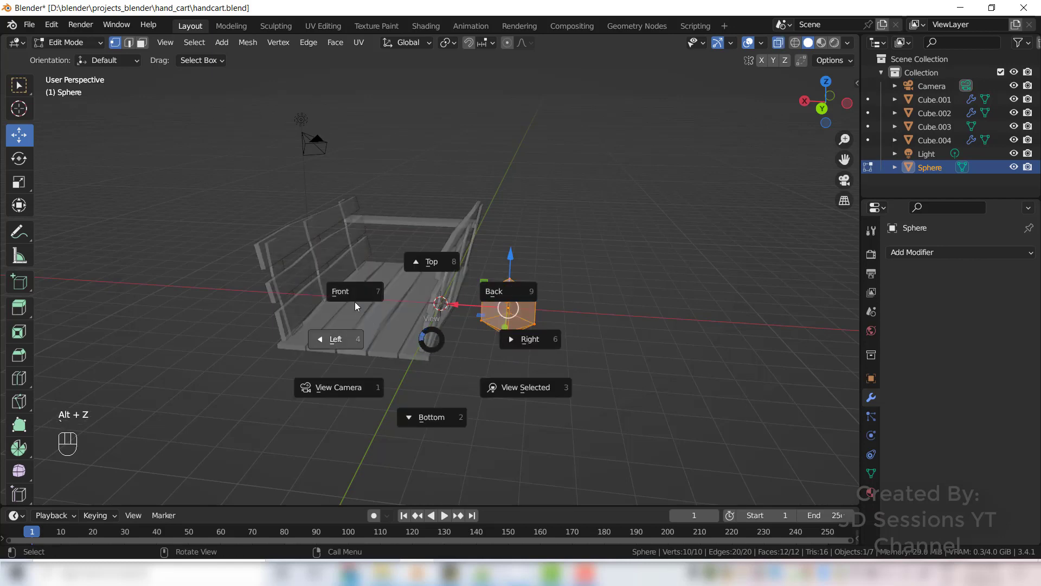
pyautogui.click(350, 296)
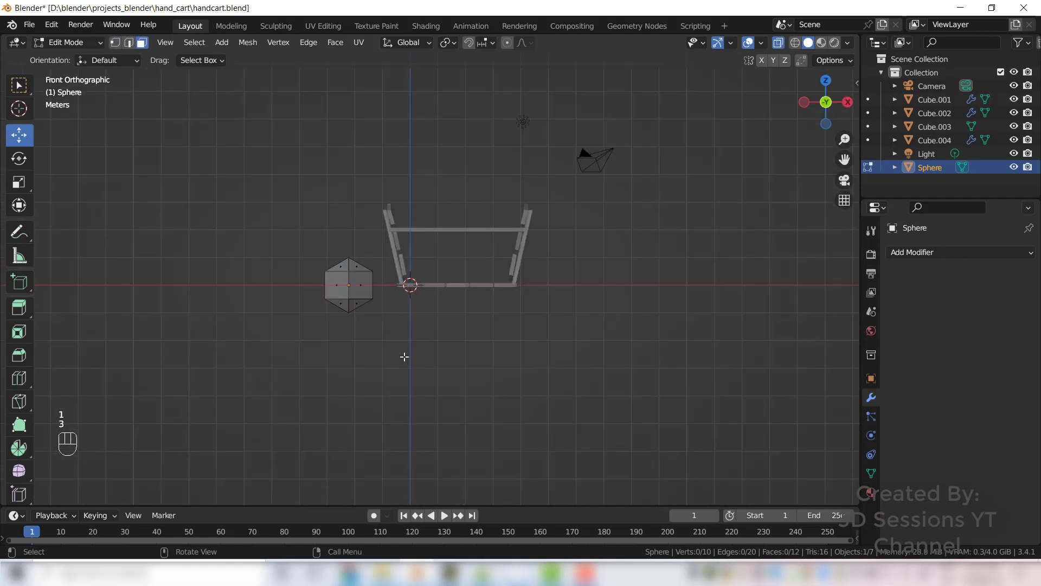
pyautogui.moveTo(405, 356); pyautogui.dragTo(350, 249)
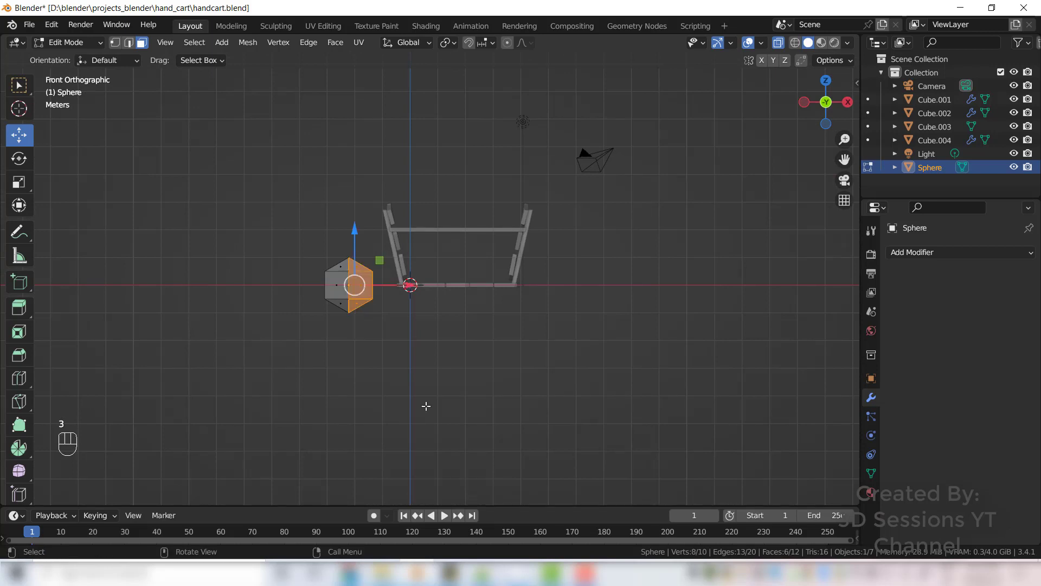
pyautogui.press('x')
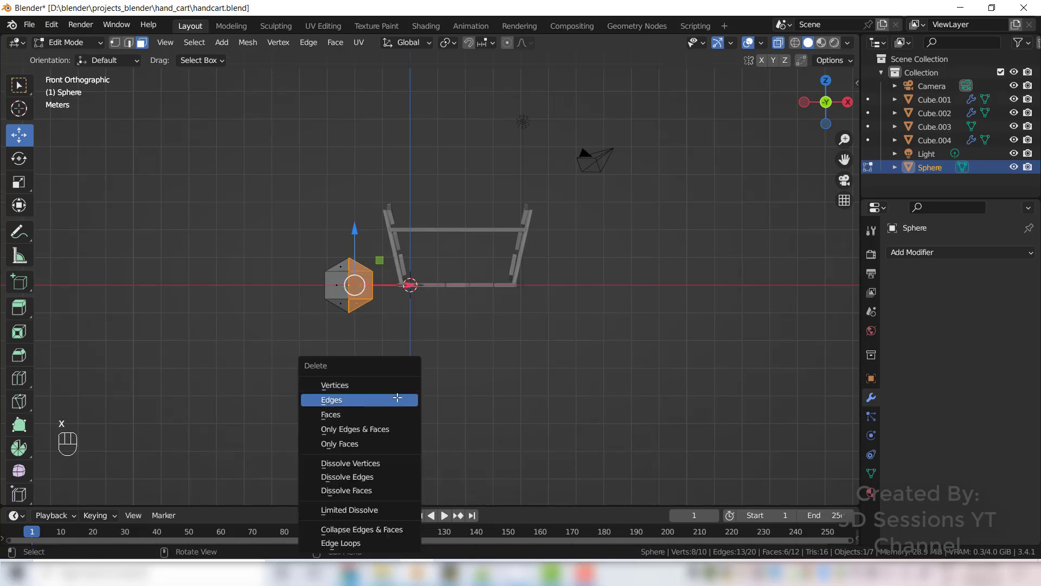
pyautogui.click(397, 398)
pyautogui.press('Tab')
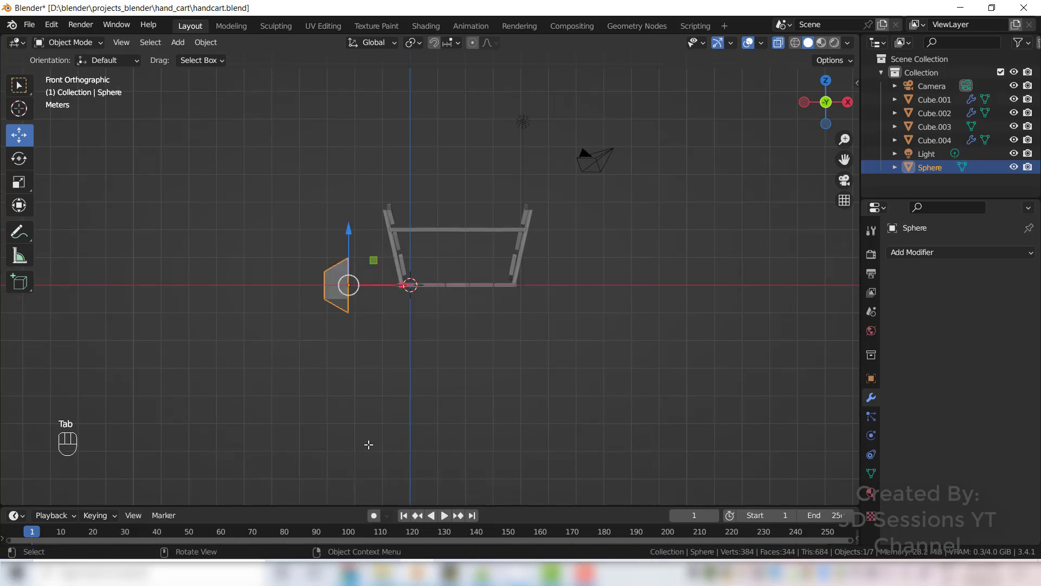
pyautogui.moveTo(372, 442); pyautogui.dragTo(448, 407, button='middle')
pyautogui.hotkey('alt', 'z')
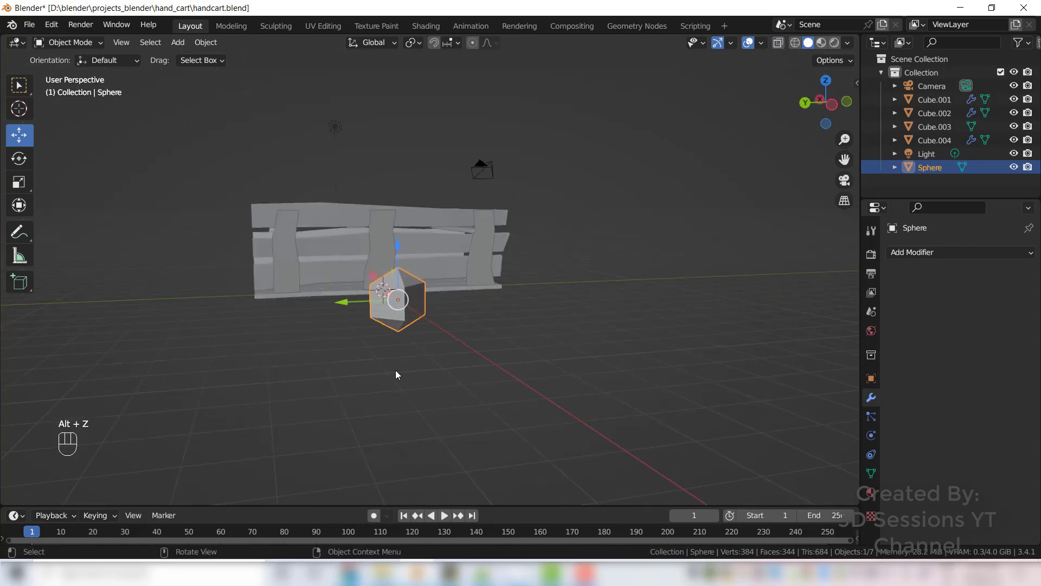
# - Scale the half sphere down and raise it along Z, sliding it along Y
pyautogui.press('`')
pyautogui.click(442, 353)
pyautogui.scroll(-4, 489, 449)
pyautogui.press('s')
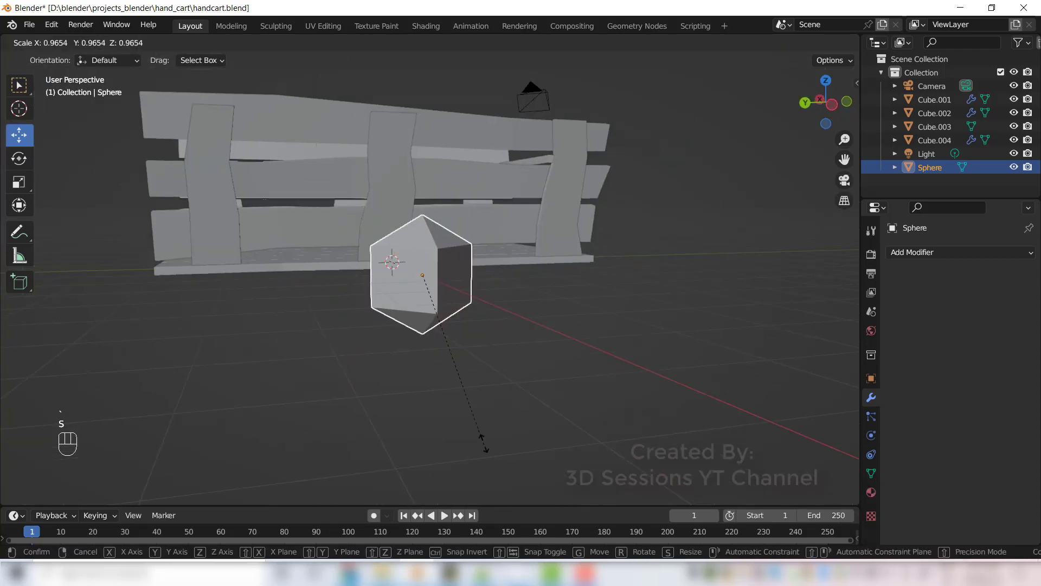
pyautogui.click(430, 319)
pyautogui.moveTo(425, 236); pyautogui.dragTo(424, 93)
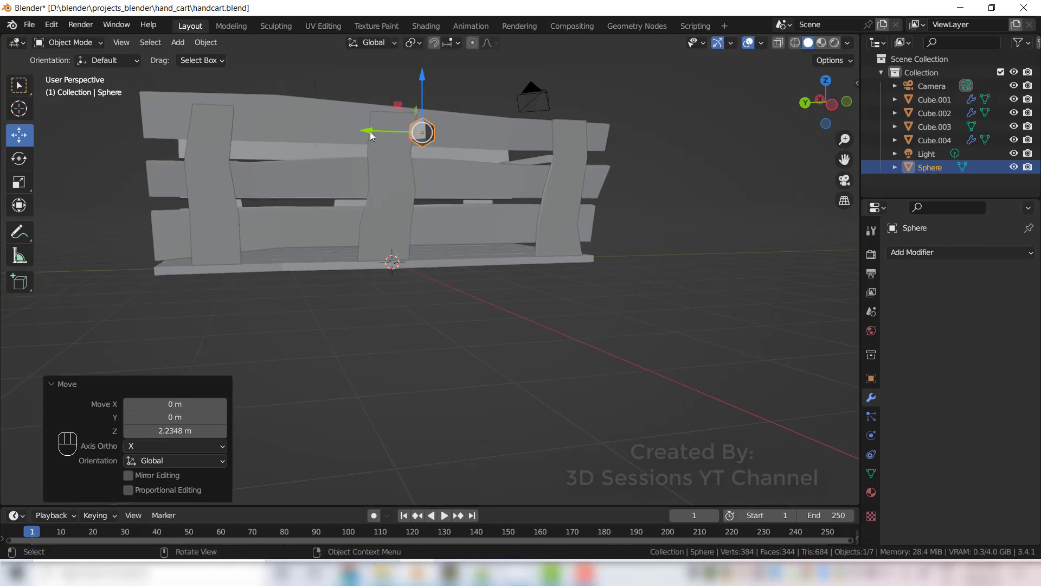
pyautogui.moveTo(373, 136); pyautogui.dragTo(158, 129)
# - In front view, shrink it to bolt-head size and seat it at the left post's top
pyautogui.press('`')
pyautogui.click(69, 271)
pyautogui.moveTo(502, 132); pyautogui.dragTo(577, 133)
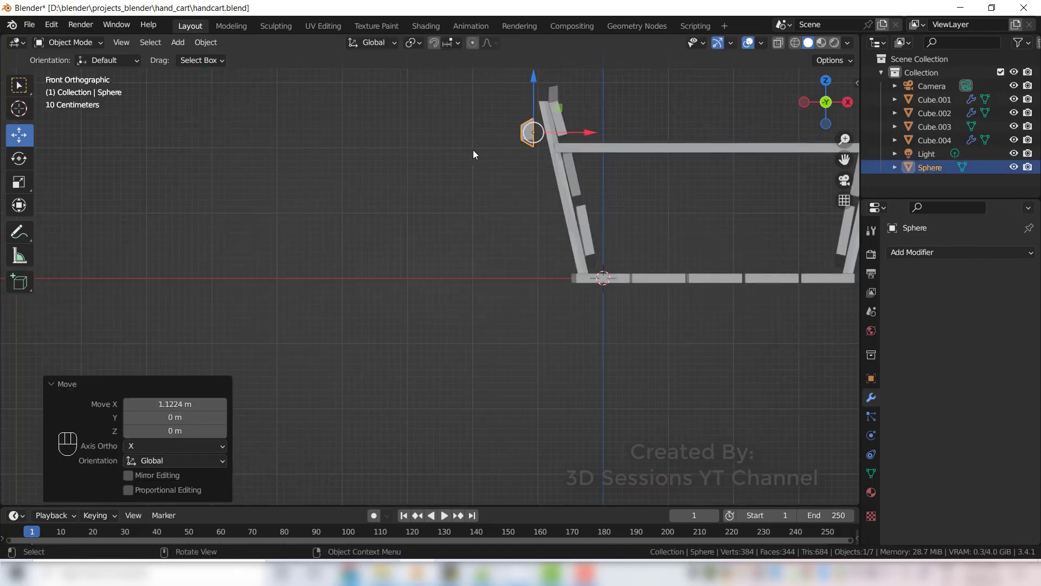
pyautogui.keyDown('shift'); pyautogui.moveTo(473, 149); pyautogui.dragTo(322, 246, button='middle'); pyautogui.keyUp('shift')
pyautogui.click(413, 390)
pyautogui.click(376, 228)
pyautogui.press('s')
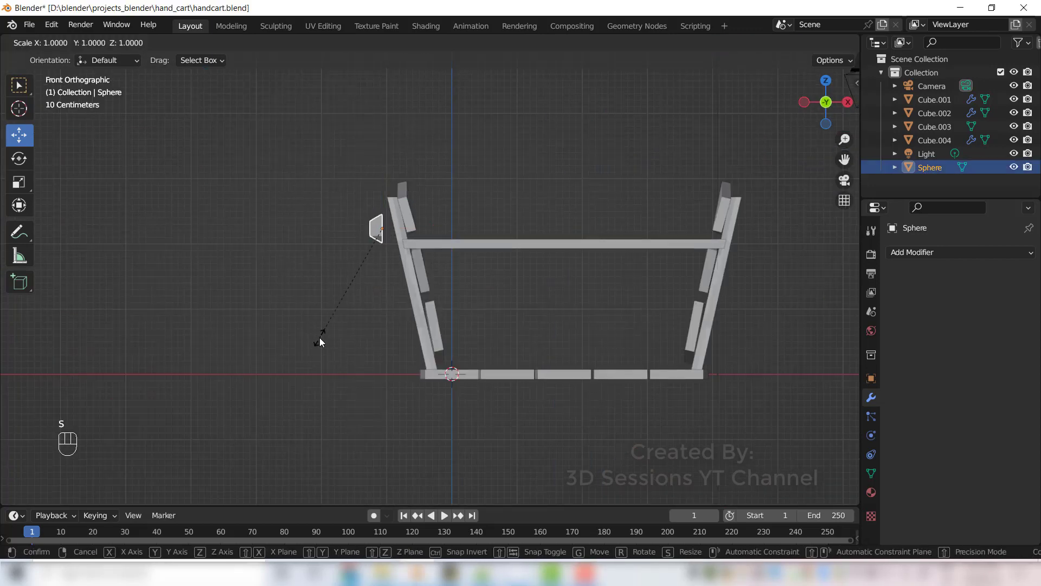
pyautogui.click(335, 311)
pyautogui.moveTo(383, 174); pyautogui.dragTo(383, 166)
pyautogui.moveTo(435, 221); pyautogui.dragTo(444, 221)
# - Tilt the bolt head about 21.6° to match the post, push it in along X, and duplicate it
pyautogui.moveTo(442, 339); pyautogui.dragTo(463, 287, button='middle')
pyautogui.press('r')
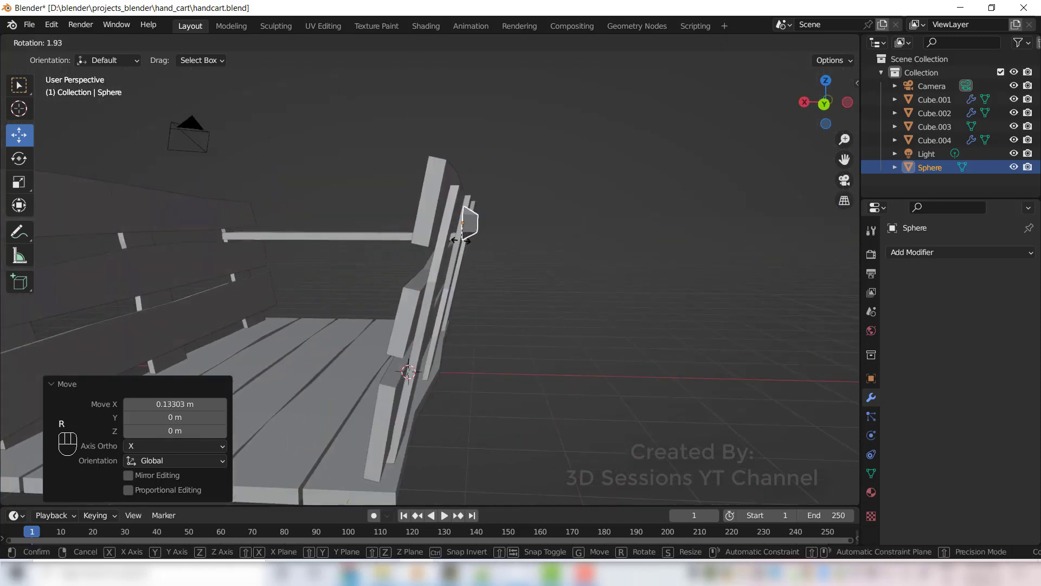
pyautogui.click(450, 255)
pyautogui.press('g')
pyautogui.press('x')
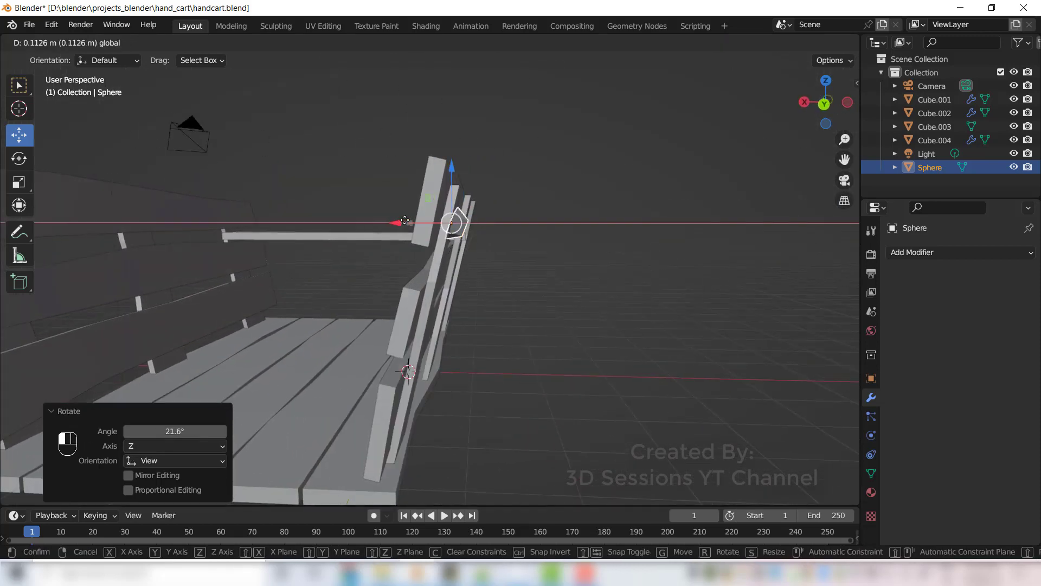
pyautogui.click(450, 255)
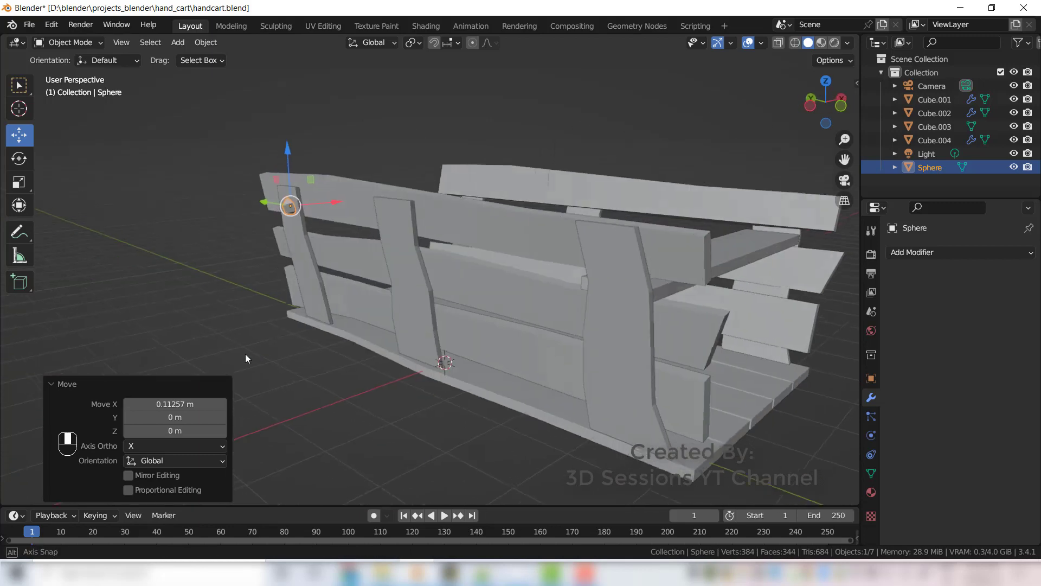
pyautogui.hotkey('shift', 'd')
pyautogui.rightClick(308, 234)
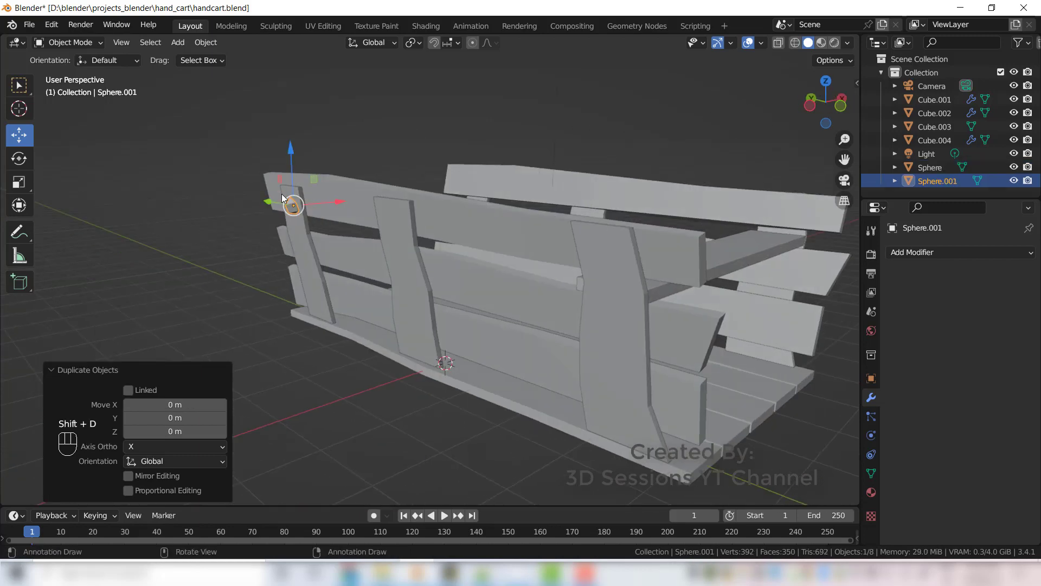
# - Lower Sphere.001 about 0.85 m down the post, tilted and pressed against its face
pyautogui.moveTo(289, 150); pyautogui.dragTo(292, 196)
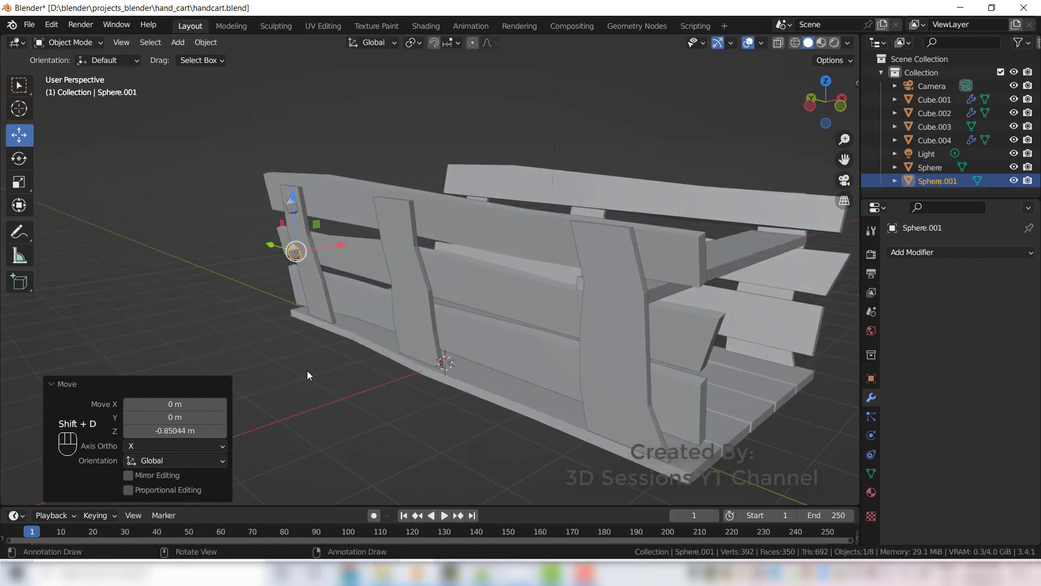
pyautogui.press('`')
pyautogui.click(223, 332)
pyautogui.scroll(6, 380, 337)
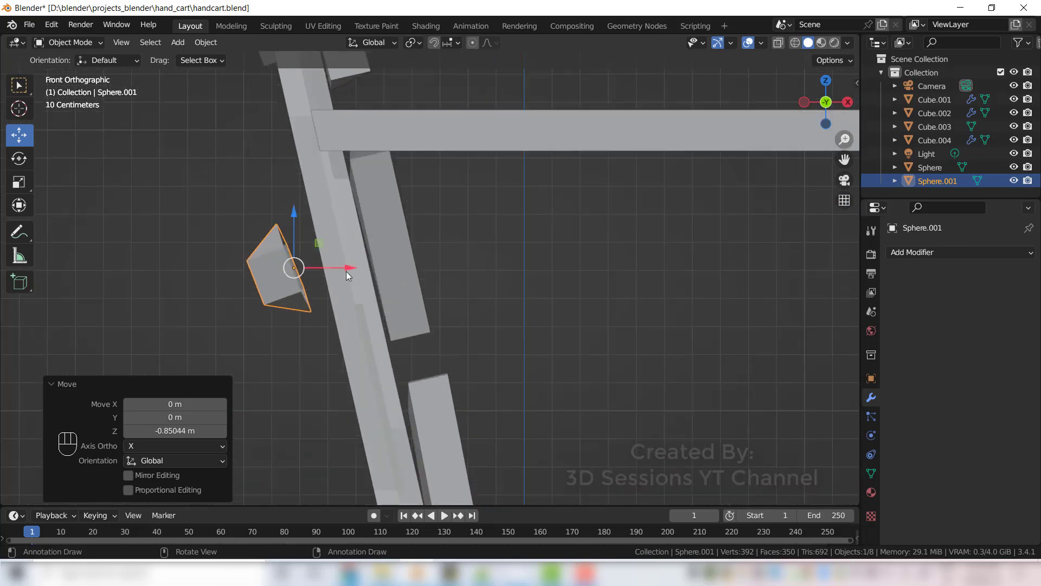
pyautogui.moveTo(349, 269); pyautogui.dragTo(382, 269)
pyautogui.press('r')
pyautogui.click(297, 364)
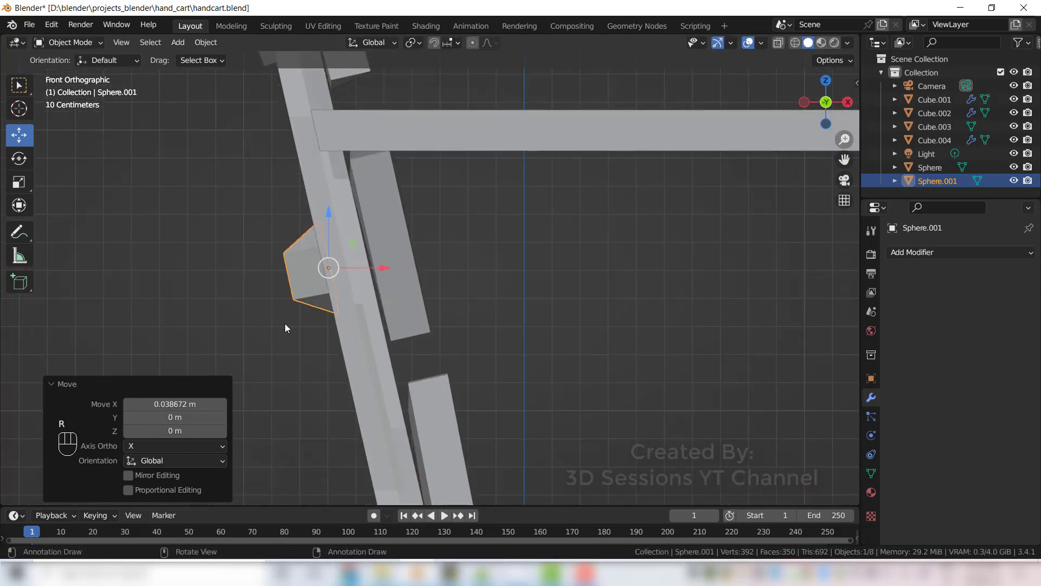
pyautogui.keyDown('shift'); pyautogui.moveTo(299, 422); pyautogui.dragTo(285, 305, button='middle'); pyautogui.keyUp('shift')
# - Duplicate it as Sphere.002, lower it along Z and push it against the post
pyautogui.hotkey('shift', 'd')
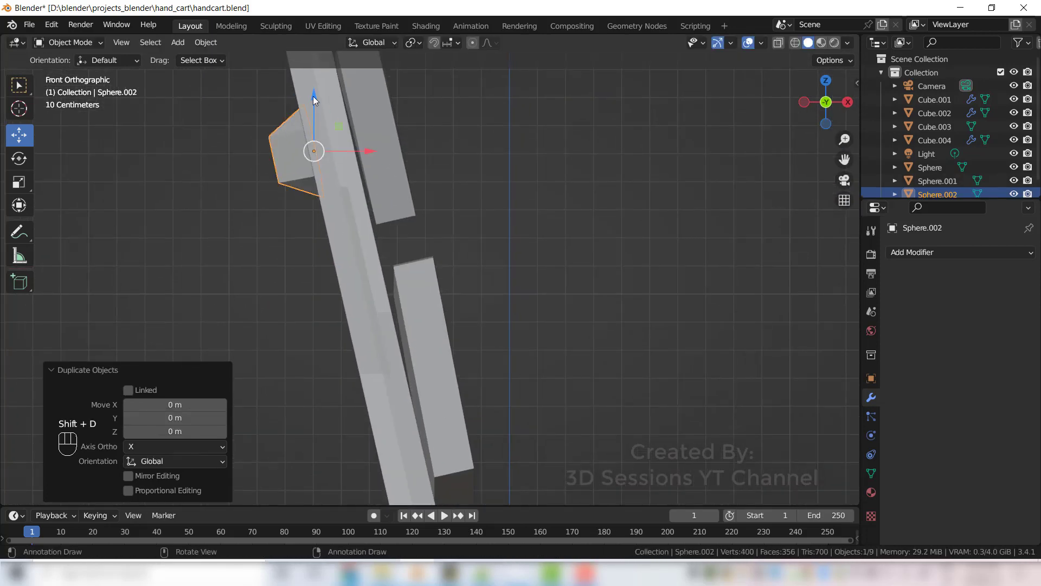
pyautogui.press('z')
pyautogui.click(392, 337)
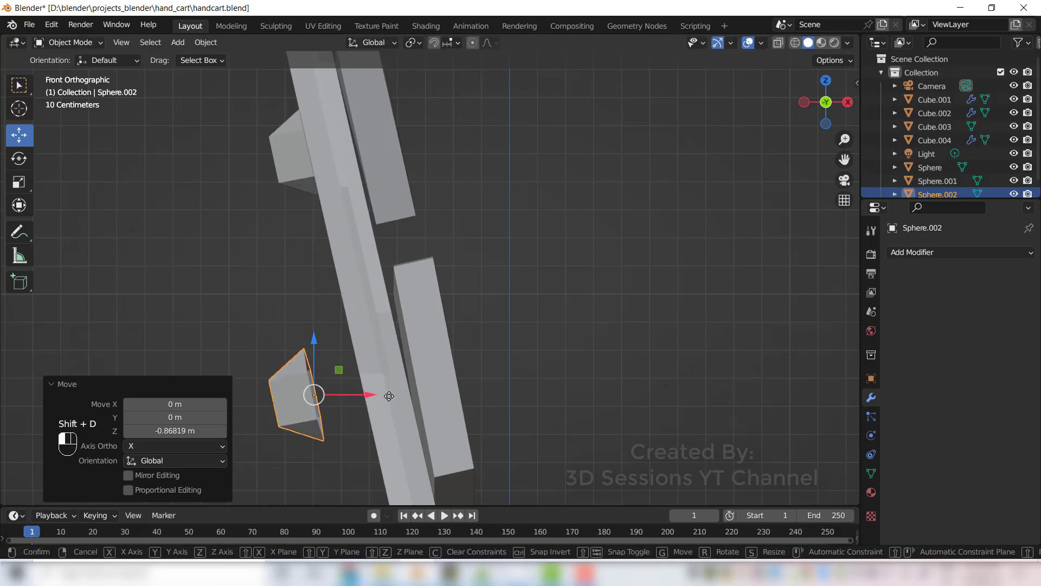
pyautogui.moveTo(364, 395); pyautogui.dragTo(417, 390)
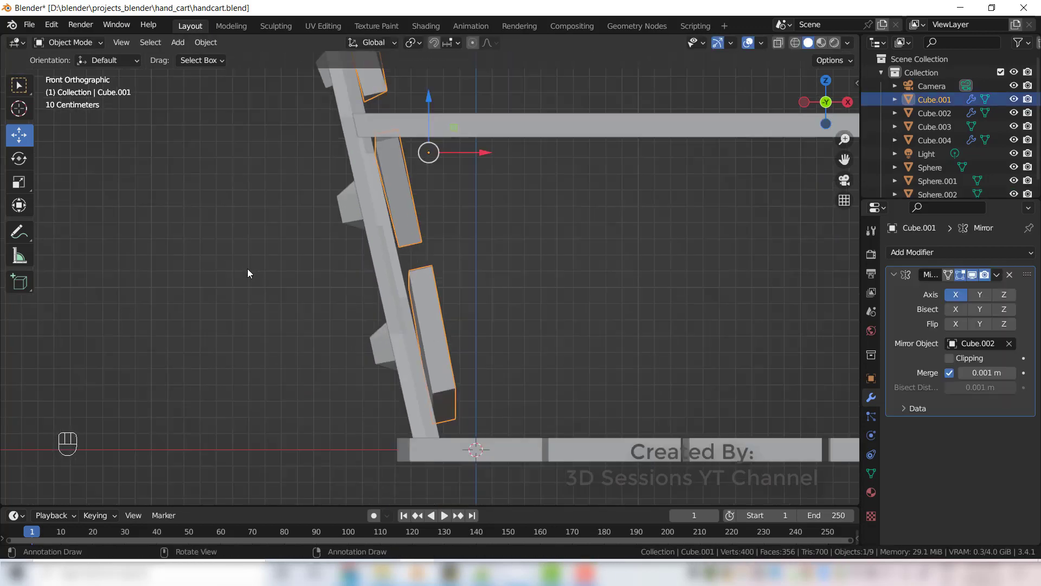
pyautogui.moveTo(249, 272); pyautogui.dragTo(81, 164, button='middle')
pyautogui.press('`')
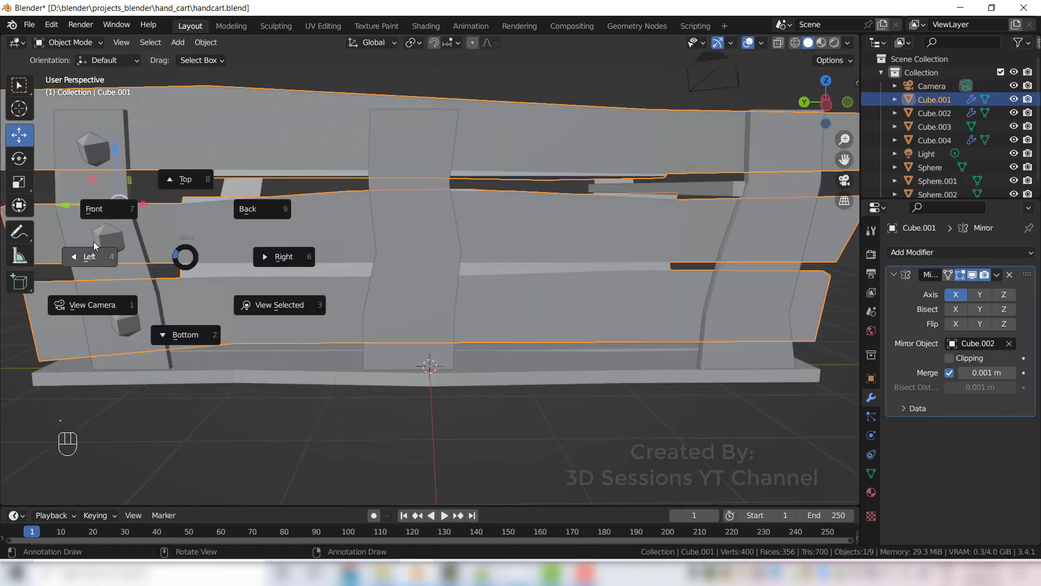
# - From the left view, slide the bolt heads along Y into a neat column on the post
pyautogui.click(94, 242)
pyautogui.click(223, 197)
pyautogui.click(223, 249)
pyautogui.moveTo(177, 249); pyautogui.dragTo(168, 249)
pyautogui.click(223, 305)
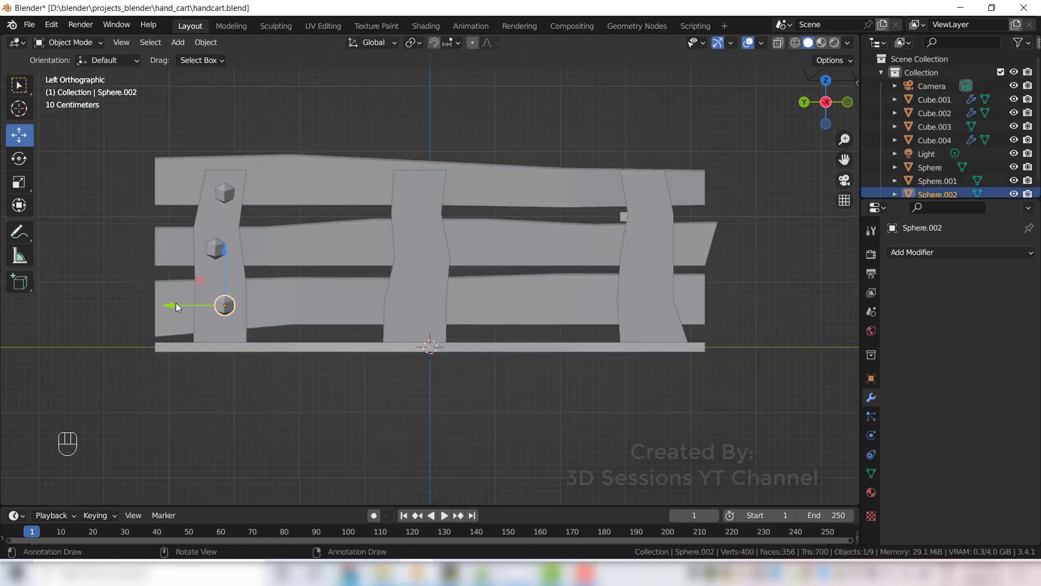
pyautogui.moveTo(175, 304); pyautogui.dragTo(173, 304)
# - Join the three bolt heads into one object and move a copy to the middle post
pyautogui.click(223, 196)
pyautogui.keyDown('shift'); pyautogui.click(217, 249); pyautogui.keyUp('shift')
pyautogui.keyDown('shift'); pyautogui.click(223, 305); pyautogui.keyUp('shift')
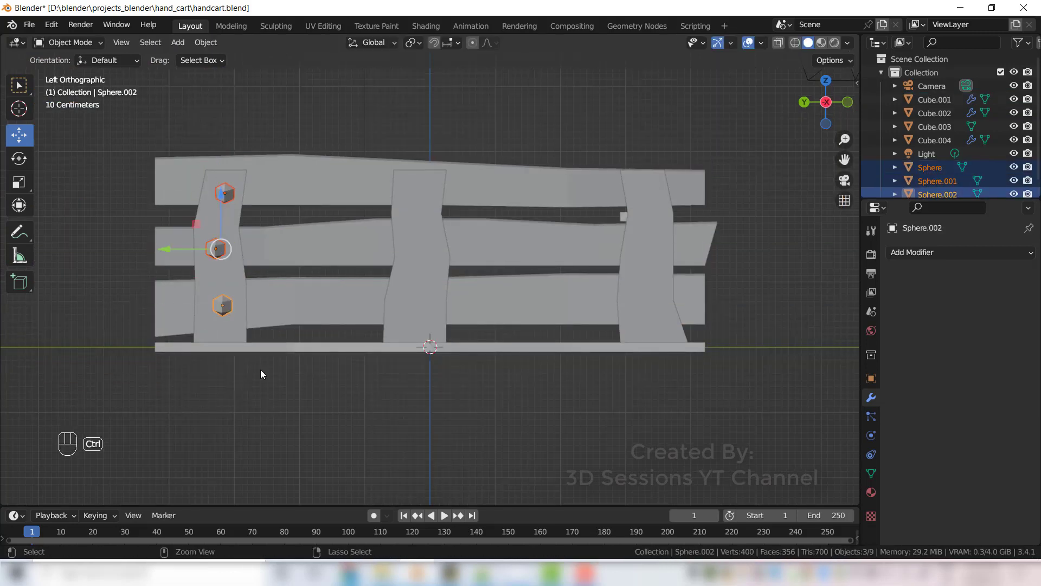
pyautogui.hotkey('ctrl', 'j')
pyautogui.hotkey('shift', 'd')
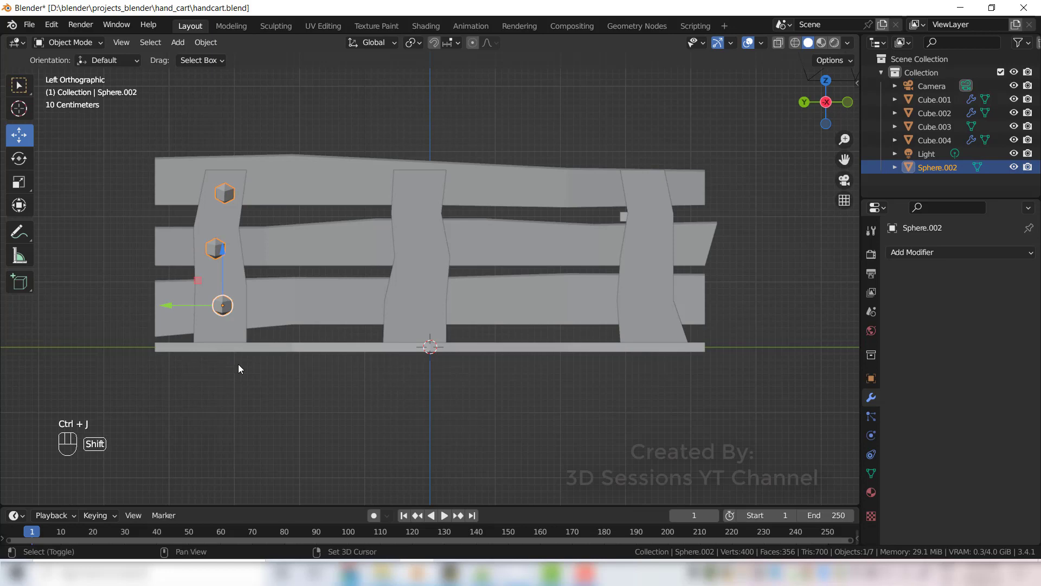
pyautogui.rightClick(239, 363)
pyautogui.moveTo(165, 310); pyautogui.dragTo(373, 309)
# - In Edit Mode, slide the copy's middle bolt along the post, then select both bolt sets
pyautogui.press('Tab')
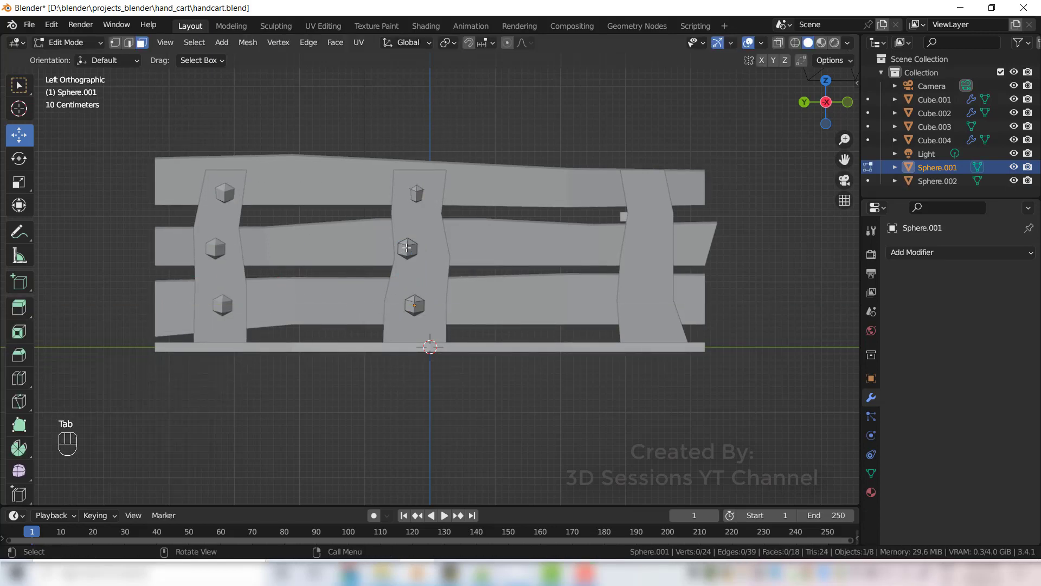
pyautogui.press('l')
pyautogui.moveTo(365, 250); pyautogui.dragTo(373, 251)
pyautogui.press('Tab')
pyautogui.click(211, 250)
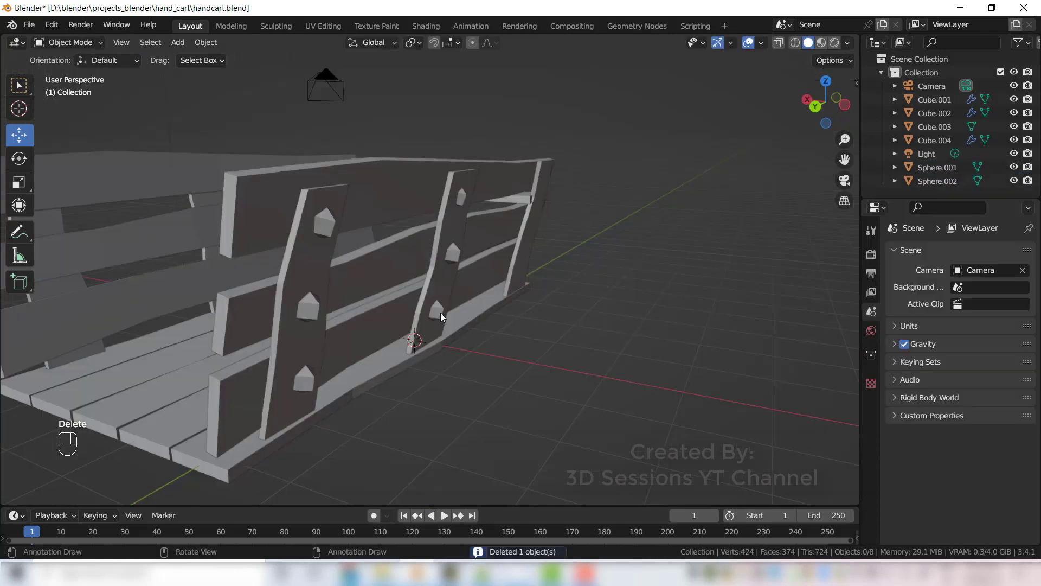
pyautogui.click(438, 311)
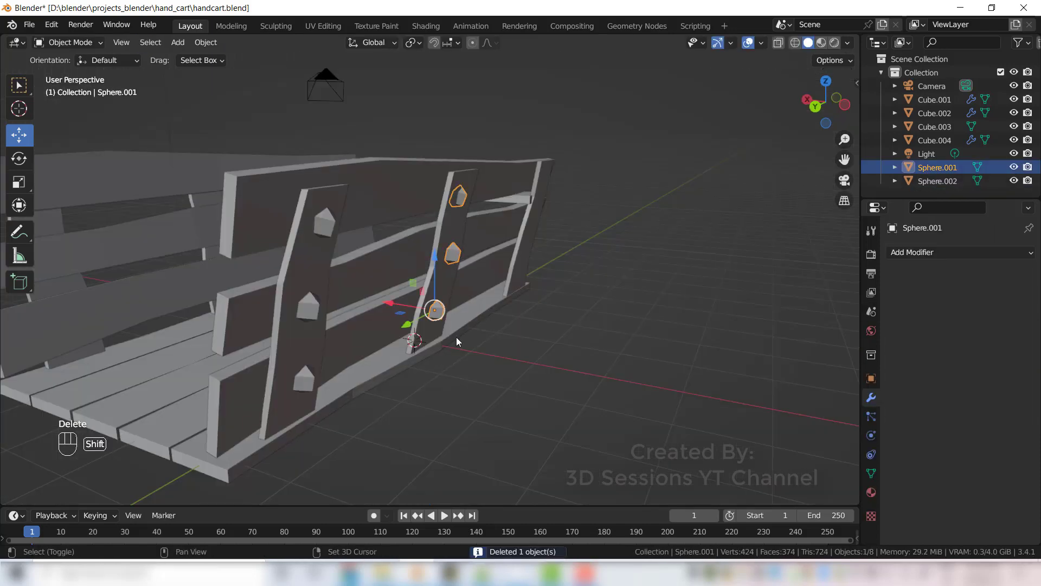
# - Duplicate the middle post's bolts and place the copy along Y on the right post
pyautogui.hotkey('shift', 'd')
pyautogui.press('y')
pyautogui.click(591, 384)
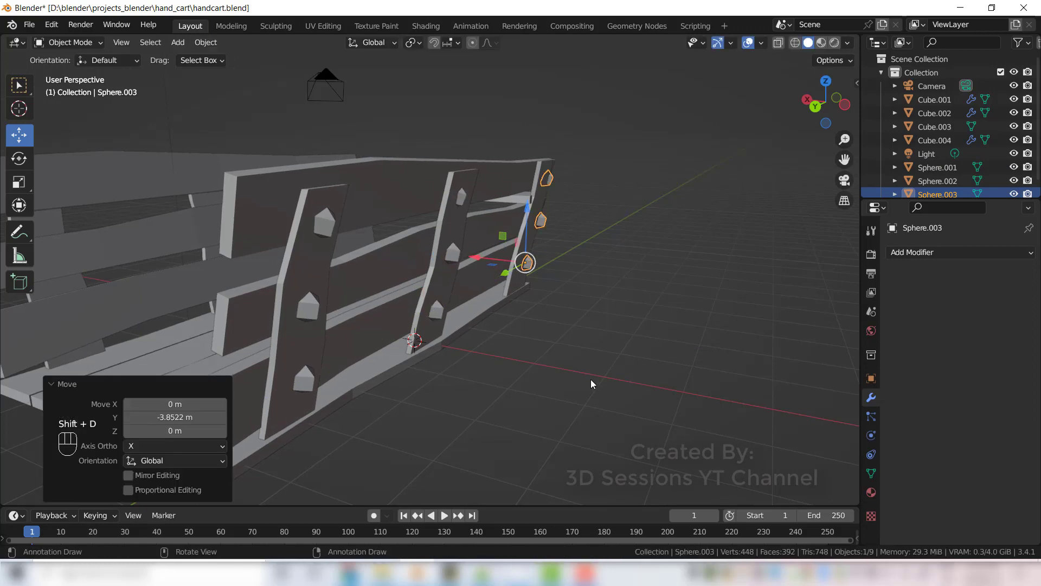
pyautogui.moveTo(590, 384); pyautogui.dragTo(449, 438, button='middle')
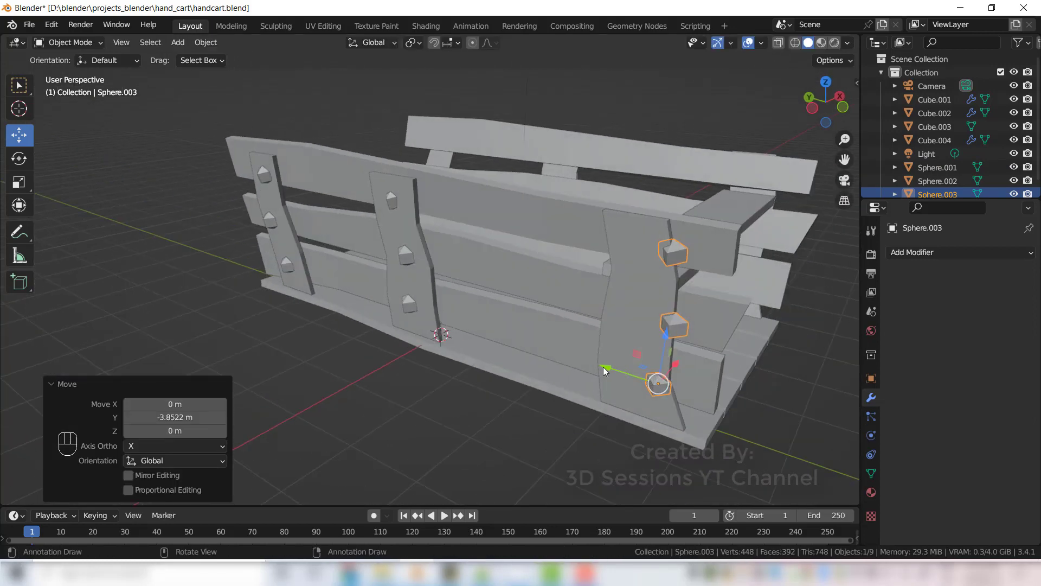
pyautogui.moveTo(604, 369); pyautogui.dragTo(575, 359)
pyautogui.click(553, 421)
pyautogui.click(633, 252)
# - In the copy, select the top bolt and shift it along X onto the slanted post
pyautogui.press('Tab')
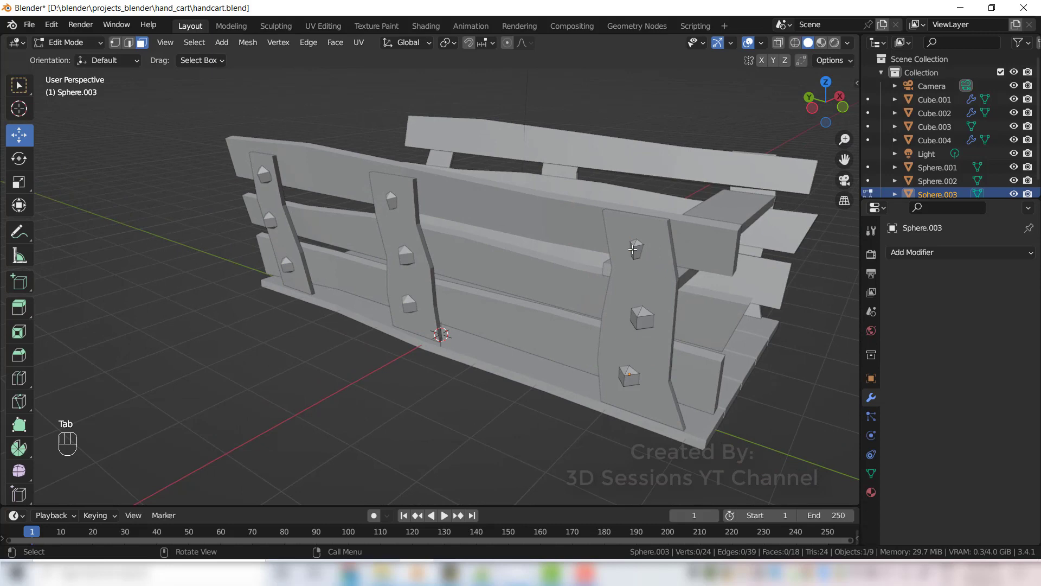
pyautogui.press('l')
pyautogui.click(651, 248)
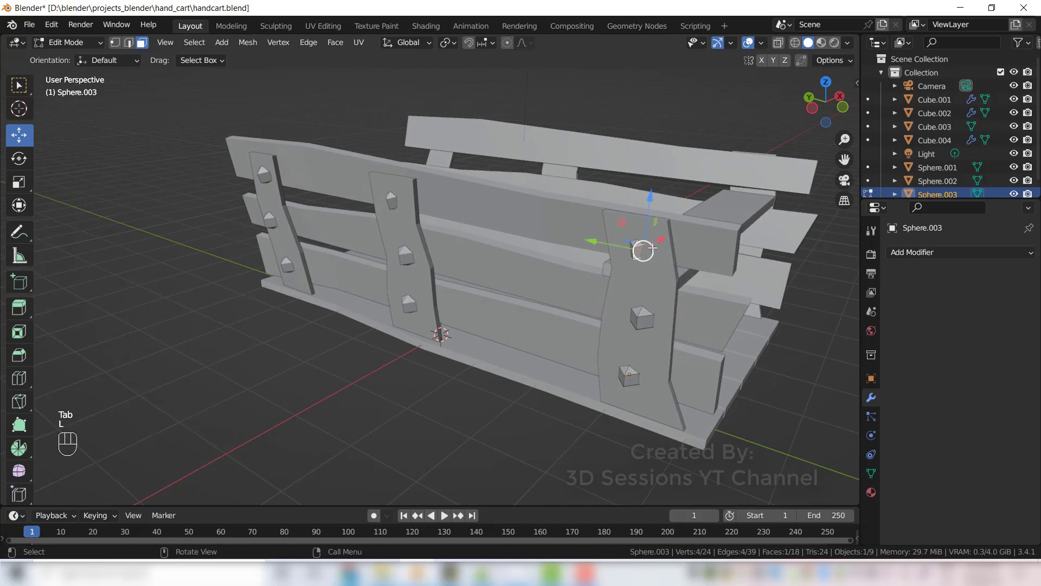
pyautogui.press('l')
pyautogui.moveTo(659, 237); pyautogui.dragTo(648, 242)
pyautogui.moveTo(597, 403); pyautogui.dragTo(334, 324, button='middle')
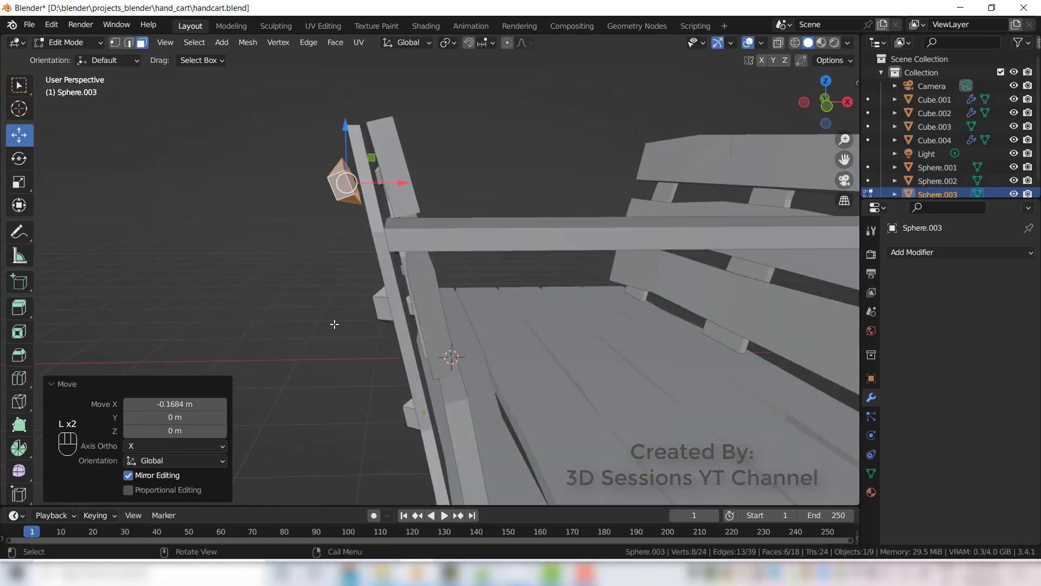
pyautogui.scroll(1, 335, 324)
pyautogui.moveTo(359, 142); pyautogui.dragTo(375, 142)
# - Rotate the top bolt so it sits flush against the post surface
pyautogui.press('r')
pyautogui.click(227, 235)
pyautogui.moveTo(272, 390); pyautogui.dragTo(337, 407, button='middle')
pyautogui.scroll(-5, 341, 366)
pyautogui.press('Tab')
# - Select the middle post's bolts and zoom in closer to them
pyautogui.moveTo(333, 293); pyautogui.dragTo(392, 259, button='middle')
pyautogui.click(420, 263)
pyautogui.moveTo(290, 382); pyautogui.dragTo(358, 380, button='middle')
pyautogui.scroll(5, 404, 320)
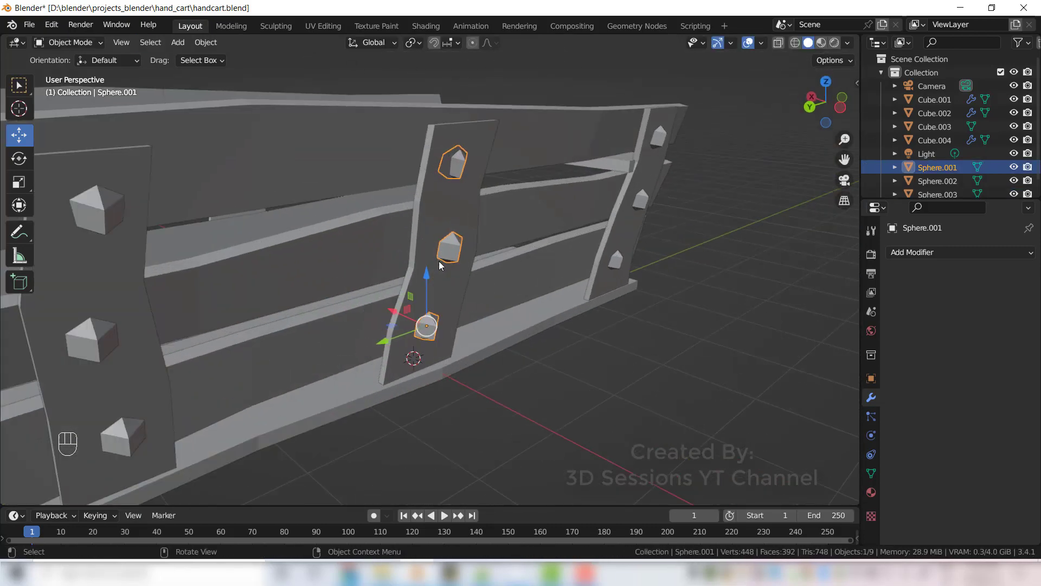
# - Select the left, middle and right bolt sets and join them with Ctrl+J into Sphere.003
pyautogui.press('Tab')
pyautogui.press('l')
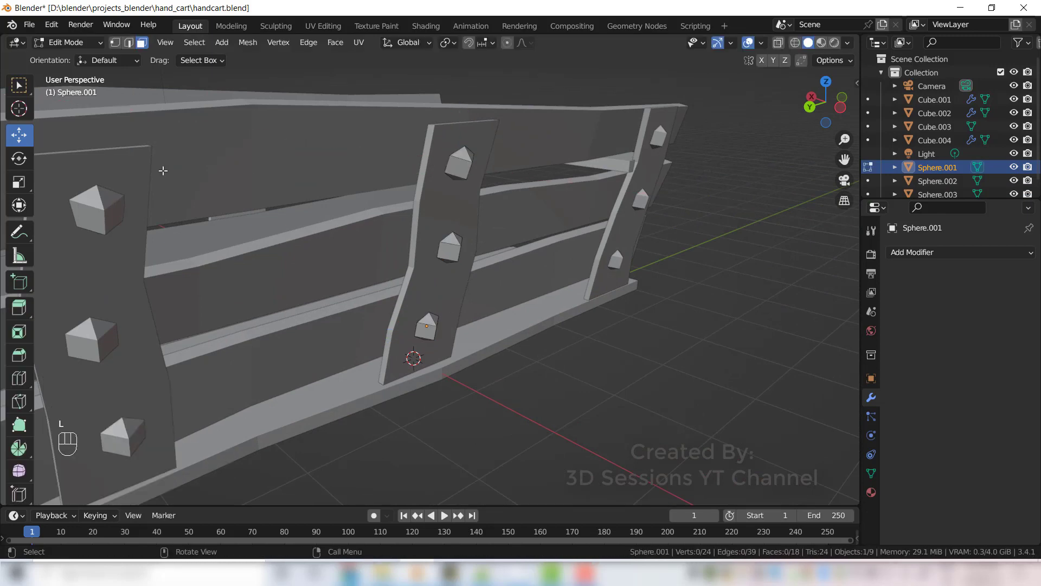
pyautogui.press('Tab')
pyautogui.click(99, 216)
pyautogui.keyDown('shift'); pyautogui.click(436, 325); pyautogui.keyUp('shift')
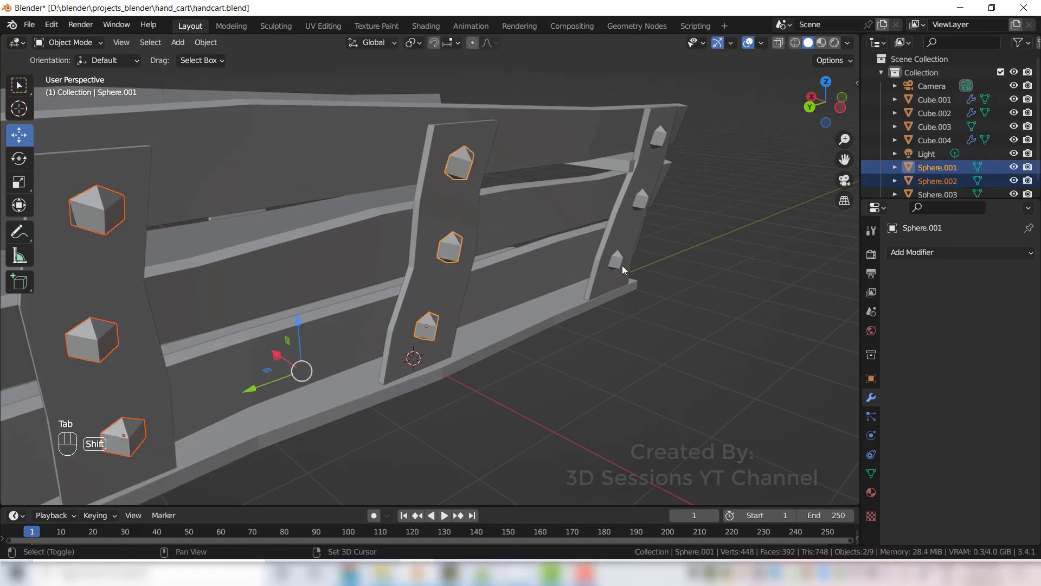
pyautogui.keyDown('shift'); pyautogui.click(616, 260); pyautogui.keyUp('shift')
pyautogui.hotkey('ctrl', 'j')
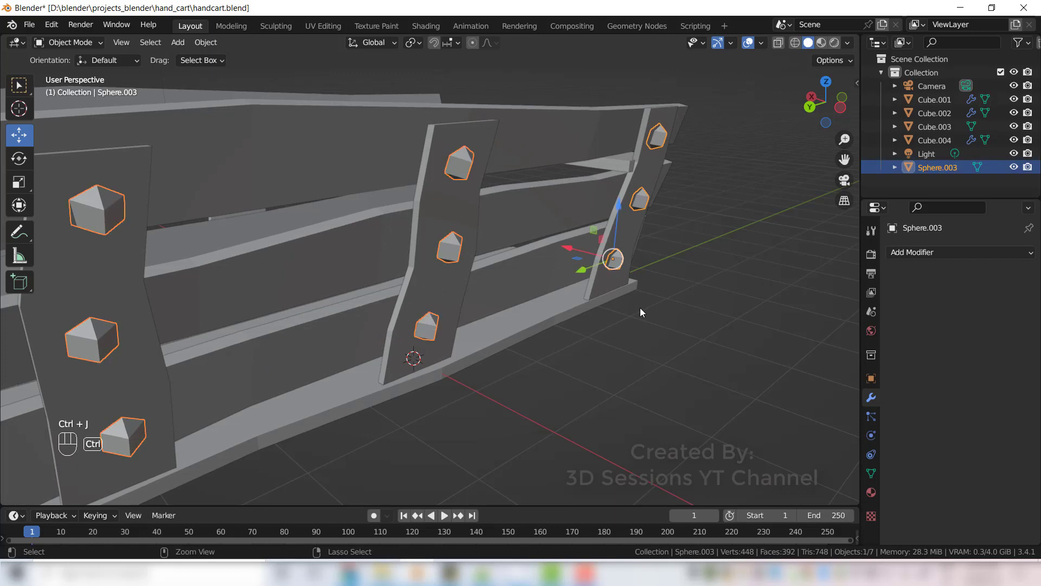
pyautogui.click(623, 378)
pyautogui.moveTo(624, 378)
pyautogui.mouseDown(button='middle')
pyautogui.moveTo(541, 336)
pyautogui.moveTo(629, 379)
pyautogui.mouseUp(button='middle')
pyautogui.click(443, 252)
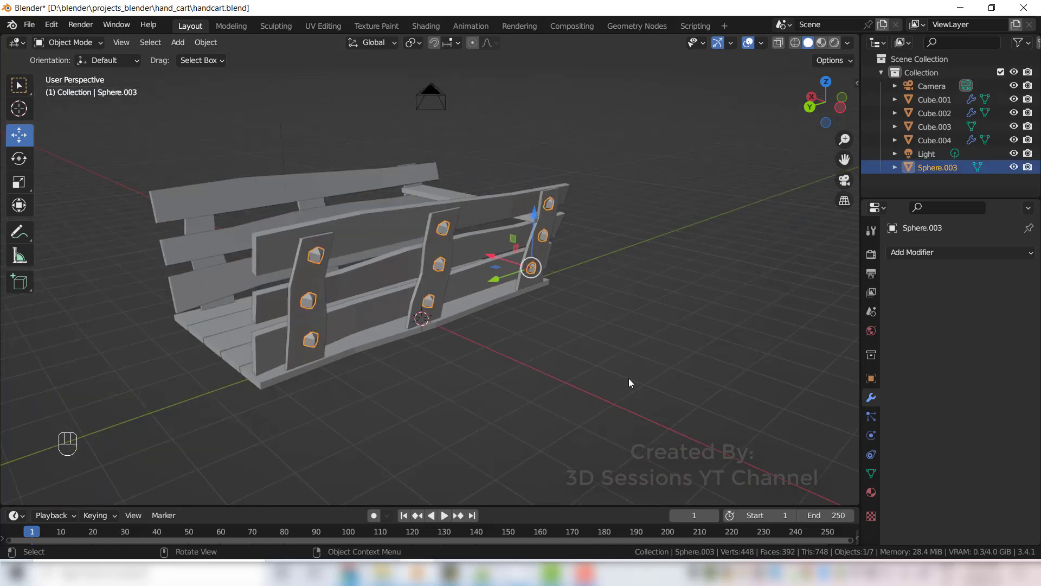
# - Add an X-axis Mirror modifier to the bolts with Cube.002 as the mirror object
pyautogui.click(958, 253)
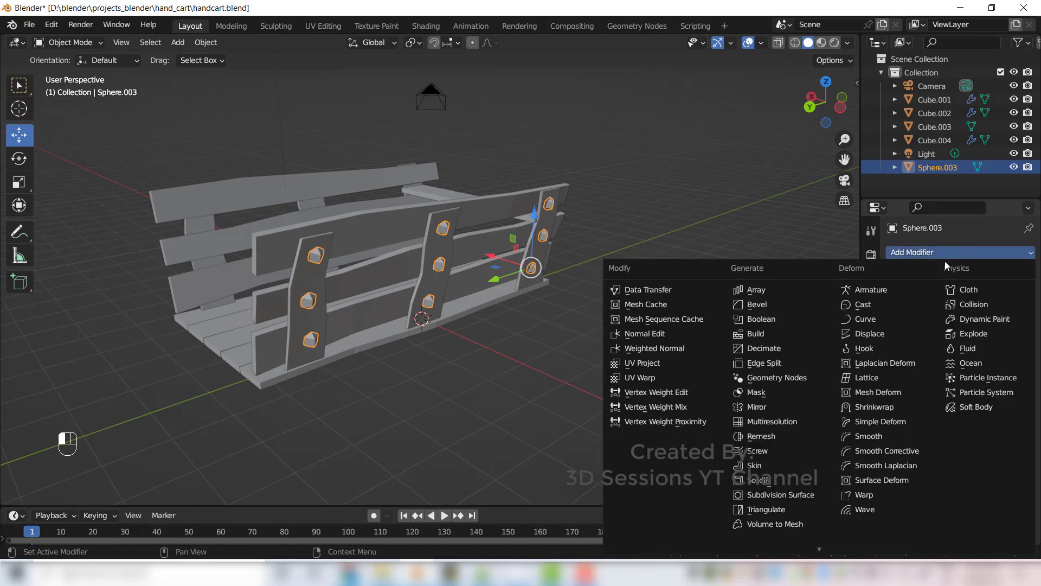
pyautogui.click(775, 408)
pyautogui.moveTo(274, 341); pyautogui.dragTo(391, 380, button='middle')
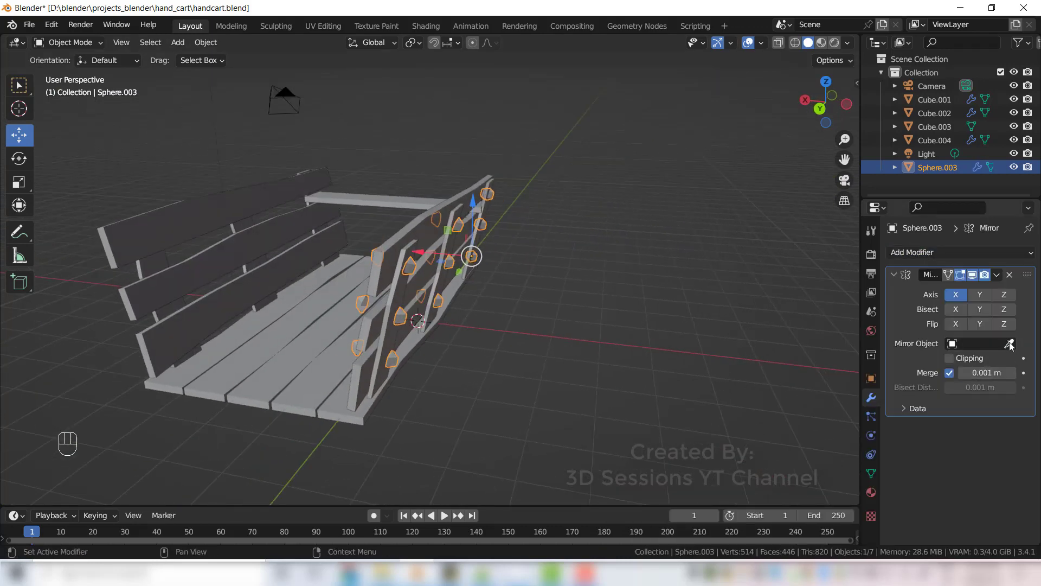
pyautogui.click(1010, 343)
pyautogui.click(247, 374)
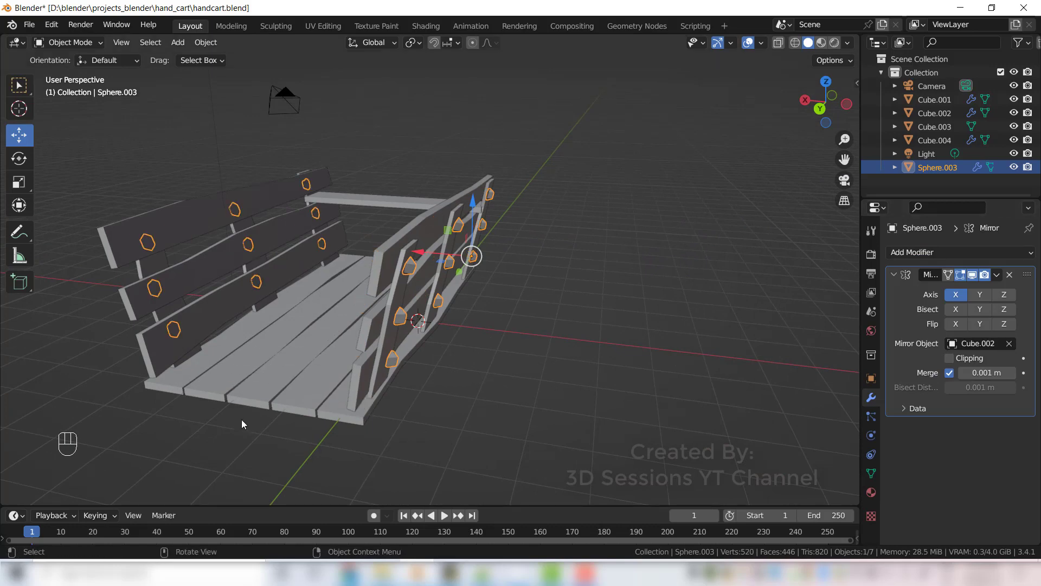
pyautogui.moveTo(213, 430); pyautogui.dragTo(302, 420, button='middle')
pyautogui.click(339, 435)
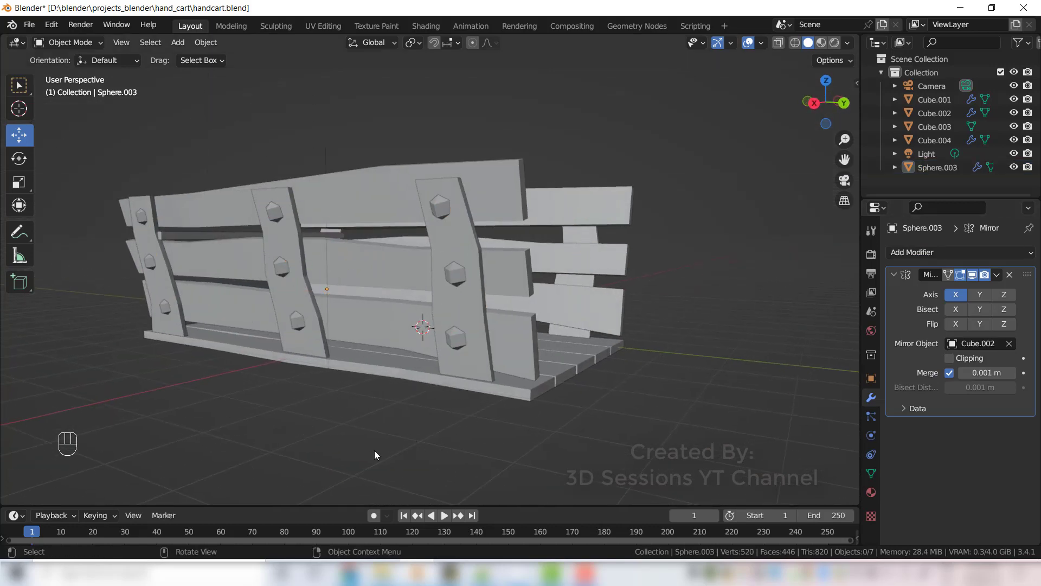
pyautogui.moveTo(374, 455); pyautogui.dragTo(248, 473, button='middle')
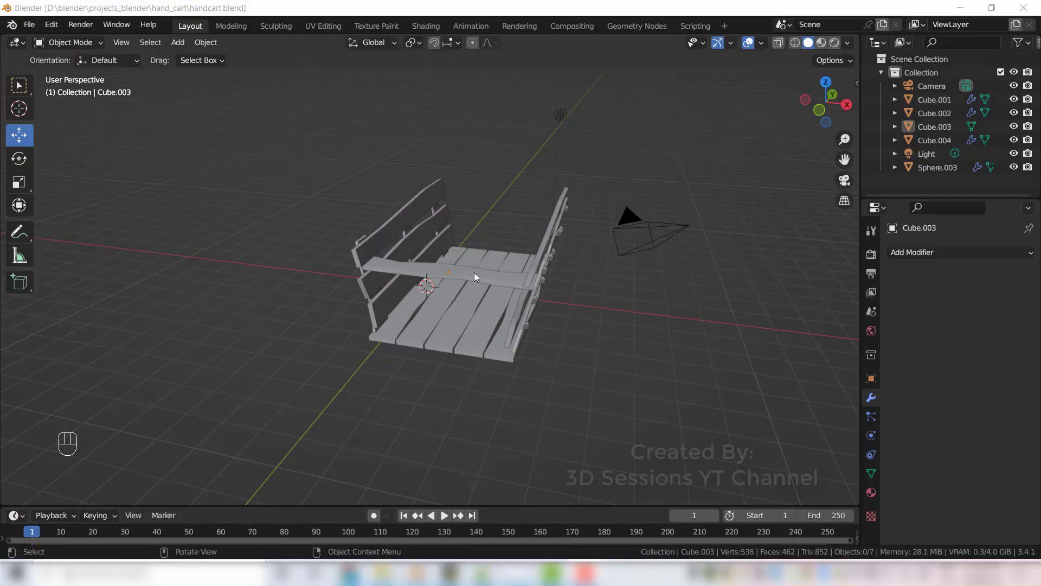
# - Duplicate the crossbar plank Cube.003 and move the copy to the cart's back end
pyautogui.click(474, 273)
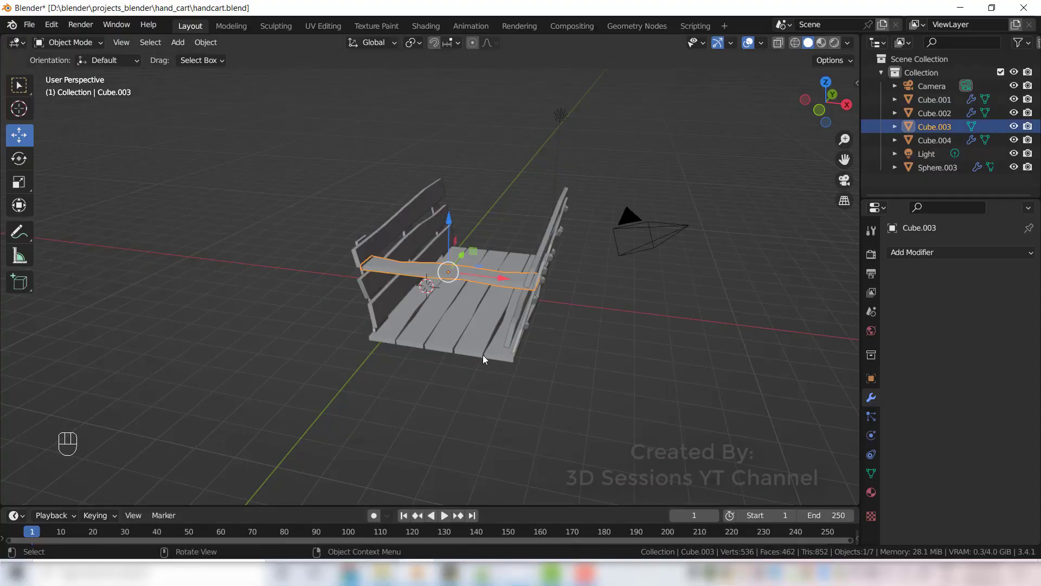
pyautogui.hotkey('shift', 'd')
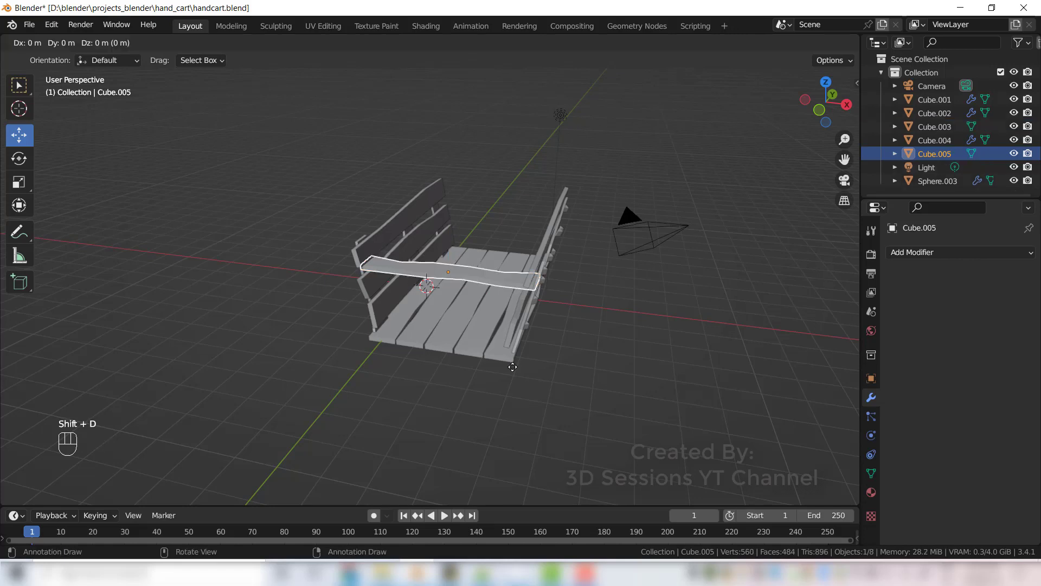
pyautogui.press('Escape')
pyautogui.moveTo(464, 259); pyautogui.dragTo(476, 178)
pyautogui.press('`')
pyautogui.click(461, 32)
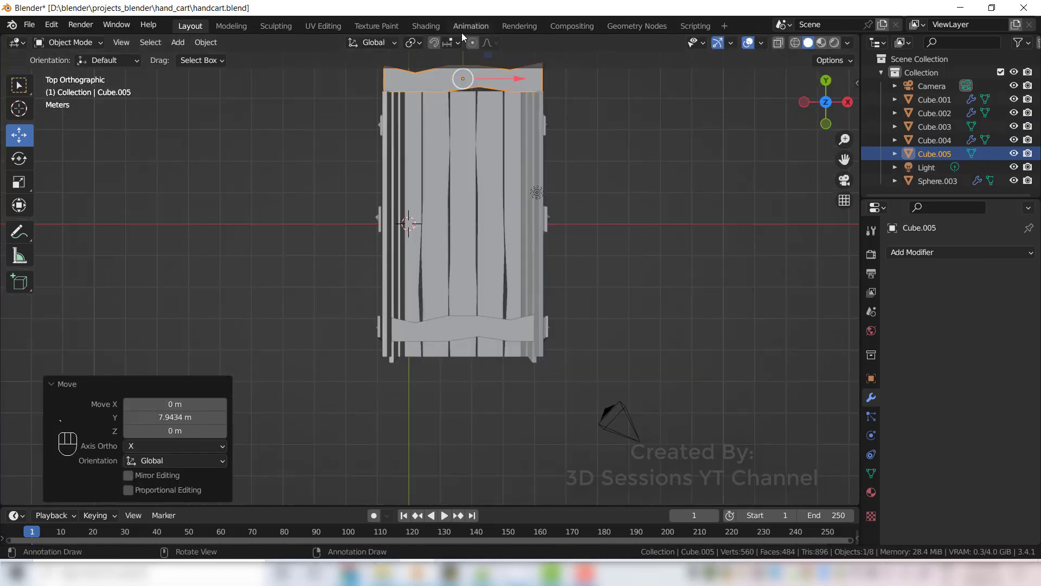
pyautogui.moveTo(488, 319); pyautogui.dragTo(307, 170, button='middle')
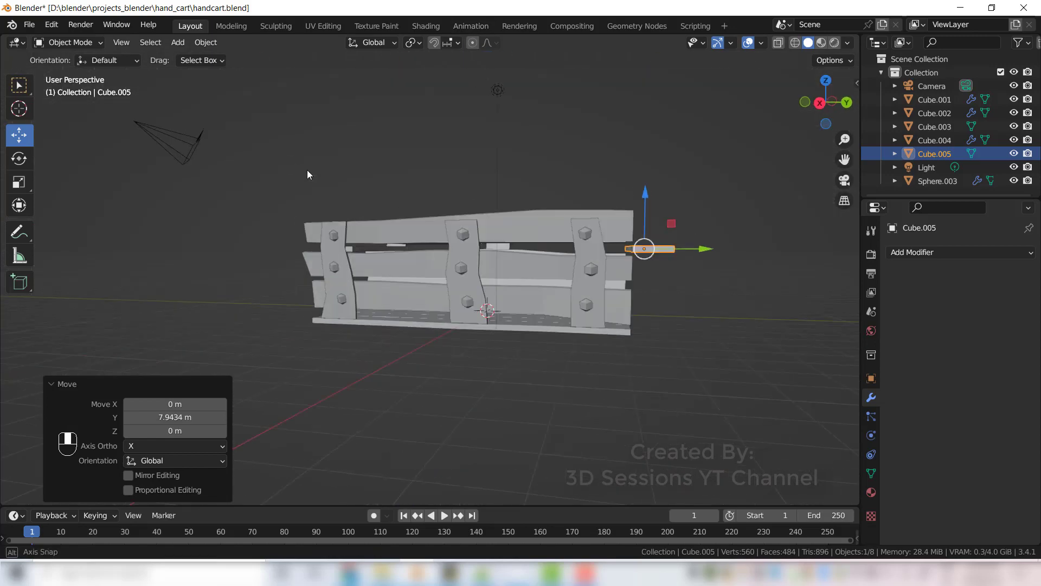
pyautogui.moveTo(646, 214); pyautogui.dragTo(635, 400)
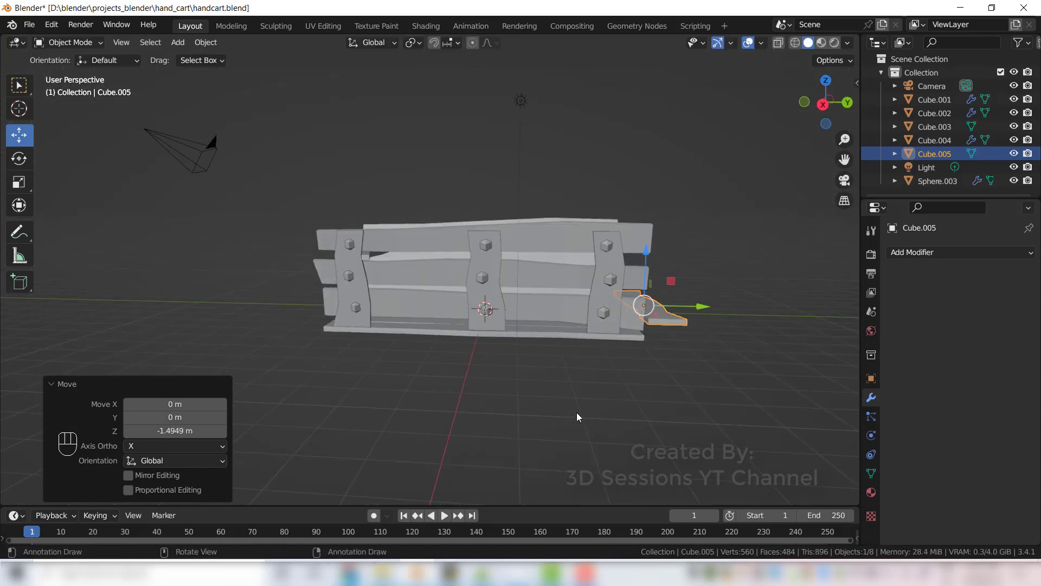
# - Rotate the plank copy 90° about X and slide it into place as the end board
pyautogui.write('rx90')
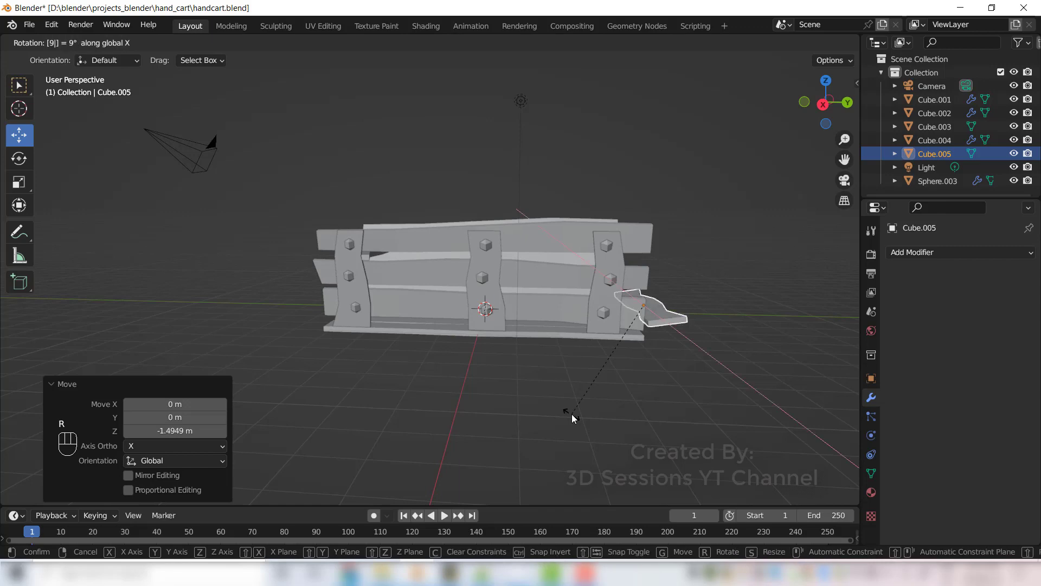
pyautogui.press('Return')
pyautogui.press('`')
pyautogui.click(433, 362)
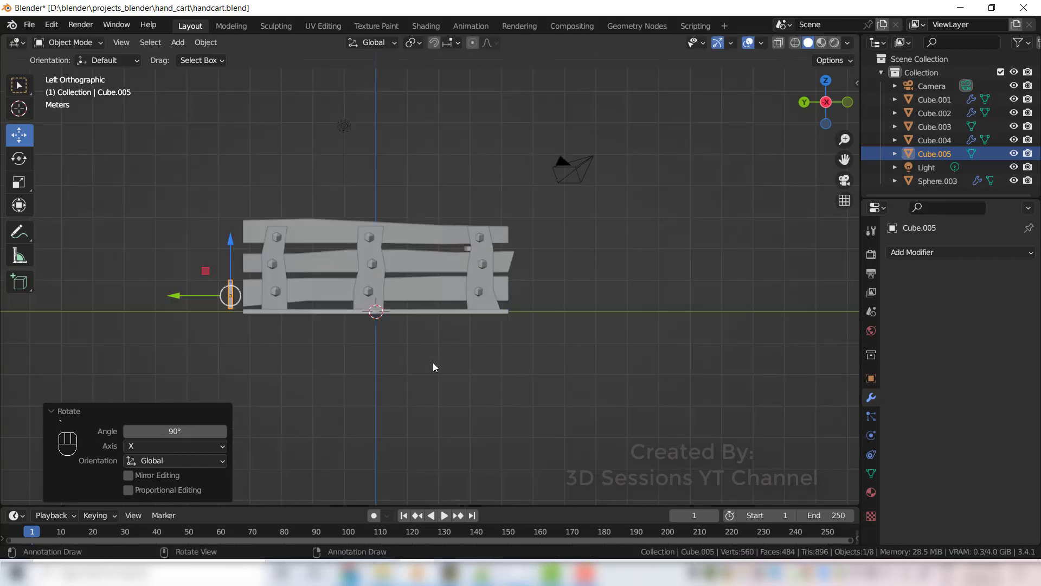
pyautogui.moveTo(175, 300); pyautogui.dragTo(197, 305)
pyautogui.click(310, 356)
pyautogui.moveTo(336, 350); pyautogui.dragTo(462, 350, button='middle')
pyautogui.click(412, 311)
pyautogui.moveTo(387, 252); pyautogui.dragTo(388, 246)
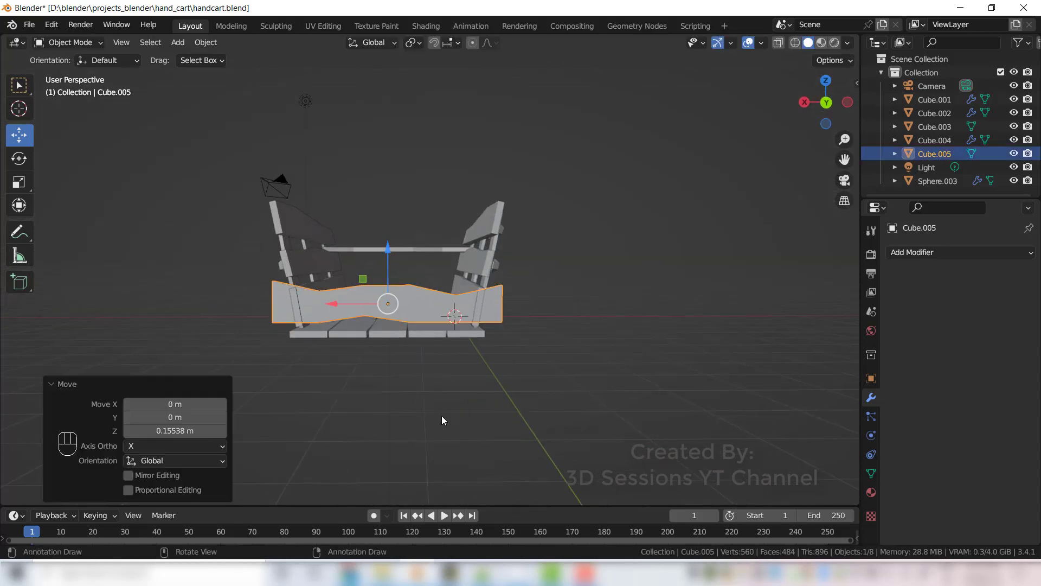
# - Narrow the end board to 0.903 along X and lower its top-edge vertices
pyautogui.press('s')
pyautogui.press('x')
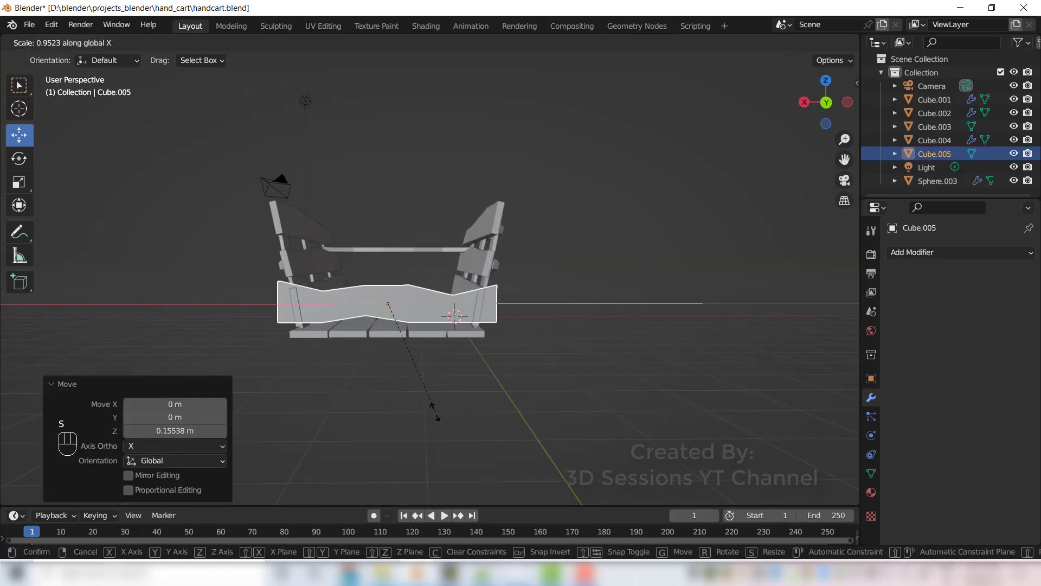
pyautogui.click(427, 408)
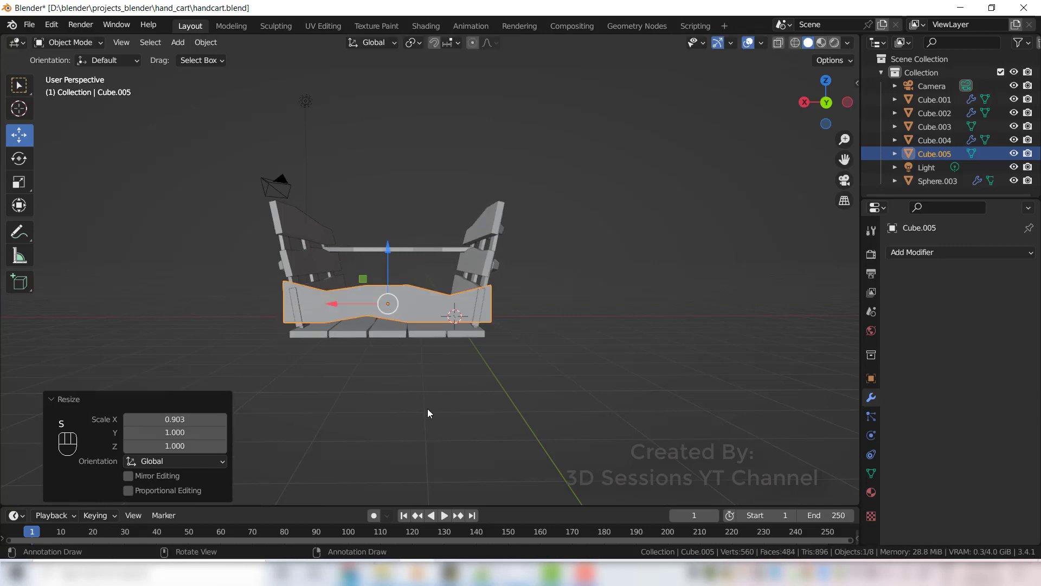
pyautogui.press('Tab')
pyautogui.hotkey('alt', 'z')
pyautogui.moveTo(352, 266); pyautogui.dragTo(390, 325)
pyautogui.moveTo(367, 250); pyautogui.dragTo(429, 304)
pyautogui.moveTo(409, 234); pyautogui.dragTo(409, 240)
pyautogui.hotkey('alt', 'z')
pyautogui.press('Tab')
# - Save the file, then nudge the end board down and along Y
pyautogui.click(416, 414)
pyautogui.moveTo(409, 406); pyautogui.dragTo(449, 407, button='middle')
pyautogui.hotkey('ctrl', 's')
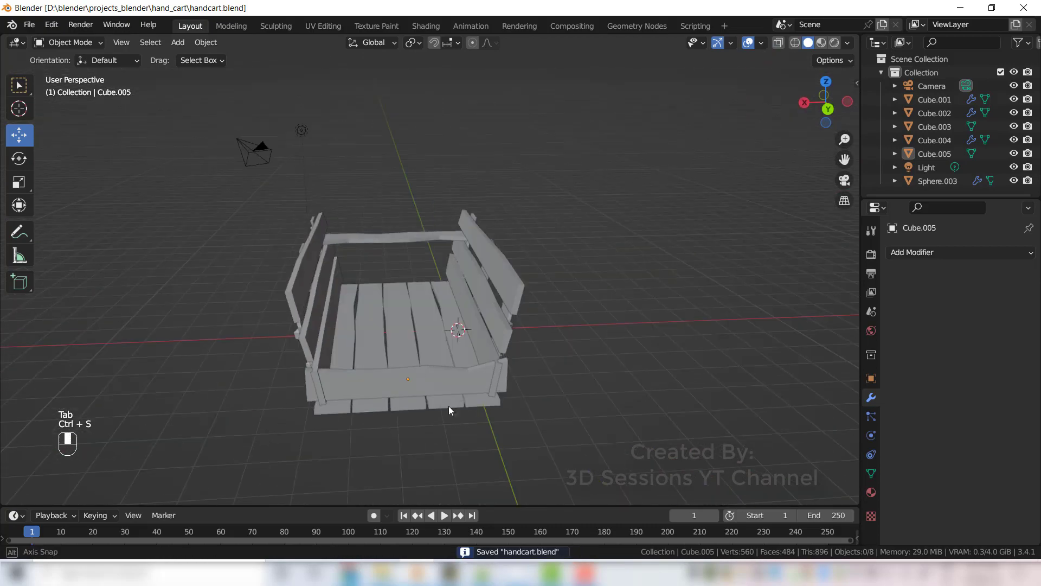
pyautogui.click(434, 383)
pyautogui.moveTo(411, 323); pyautogui.dragTo(411, 320)
pyautogui.moveTo(402, 445); pyautogui.dragTo(485, 433, button='middle')
pyautogui.moveTo(632, 347); pyautogui.dragTo(638, 348)
pyautogui.click(611, 399)
pyautogui.click(590, 339)
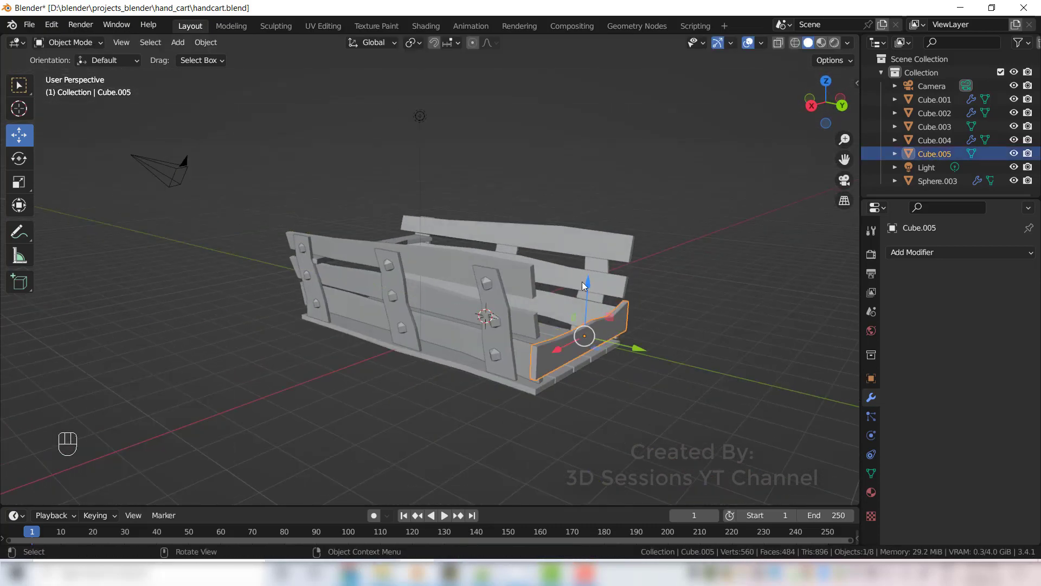
# - Lower the end board once more to fit and save the file
pyautogui.moveTo(575, 282); pyautogui.dragTo(374, 266, button='middle')
pyautogui.scroll(3, 217, 247)
pyautogui.moveTo(239, 233); pyautogui.dragTo(240, 240)
pyautogui.click(325, 409)
pyautogui.moveTo(326, 413); pyautogui.dragTo(669, 515, button='middle')
pyautogui.hotkey('ctrl', 's')
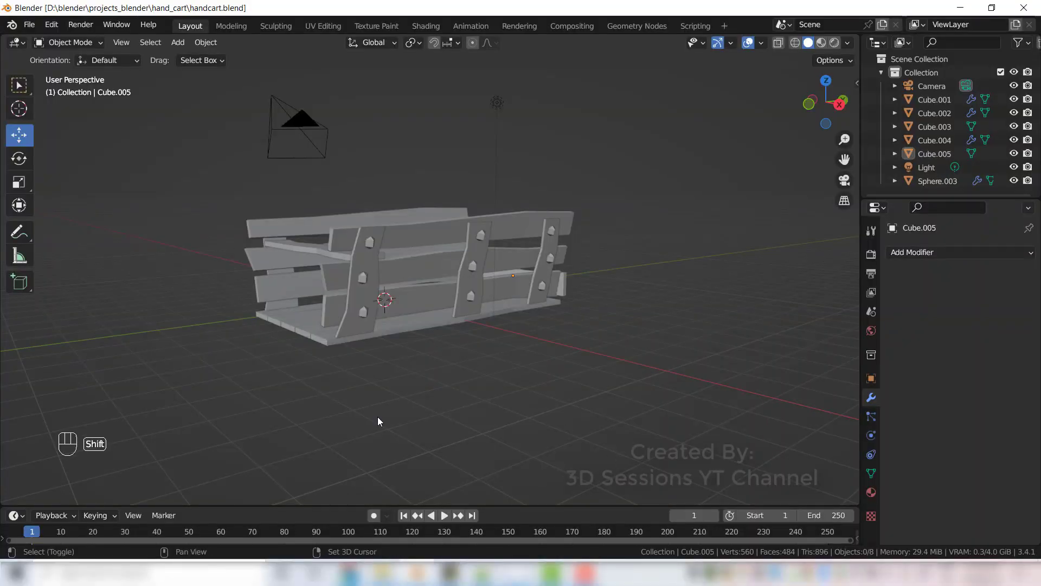
# - Add a cylinder mesh with 10 vertices
pyautogui.hotkey('shift', 'a')
pyautogui.moveTo(350, 285)
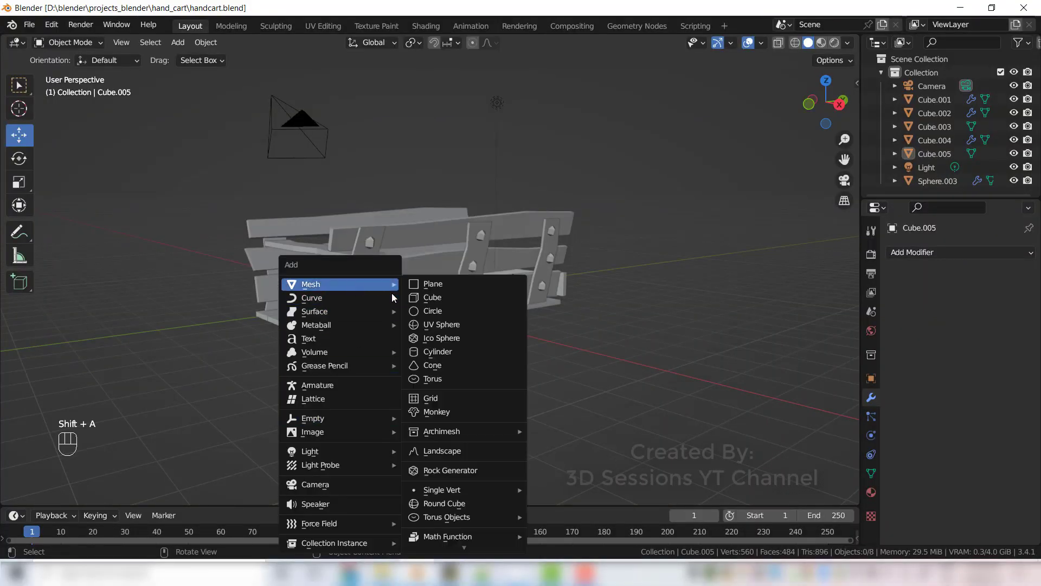
pyautogui.click(458, 352)
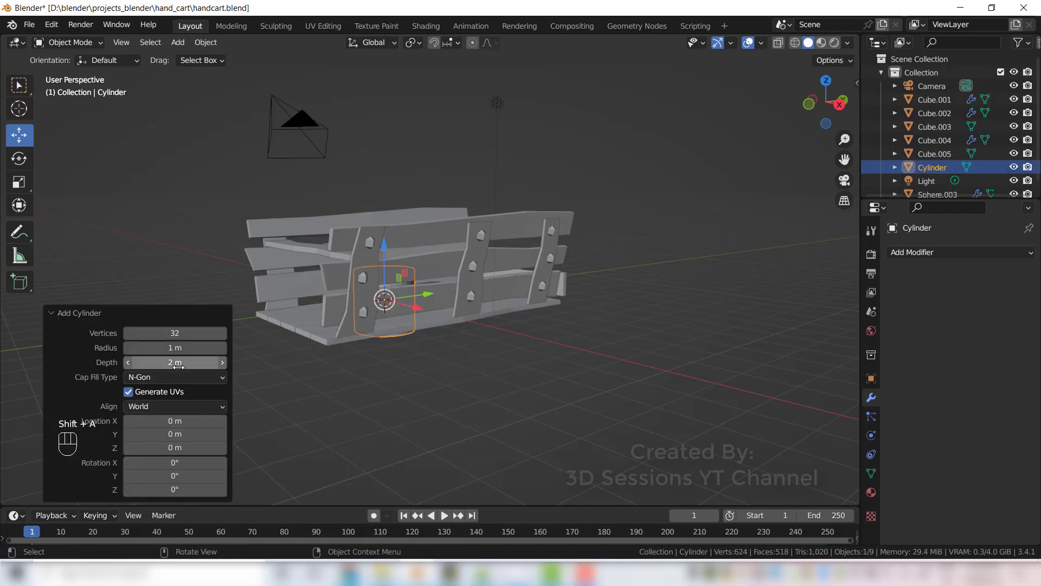
pyautogui.click(177, 335)
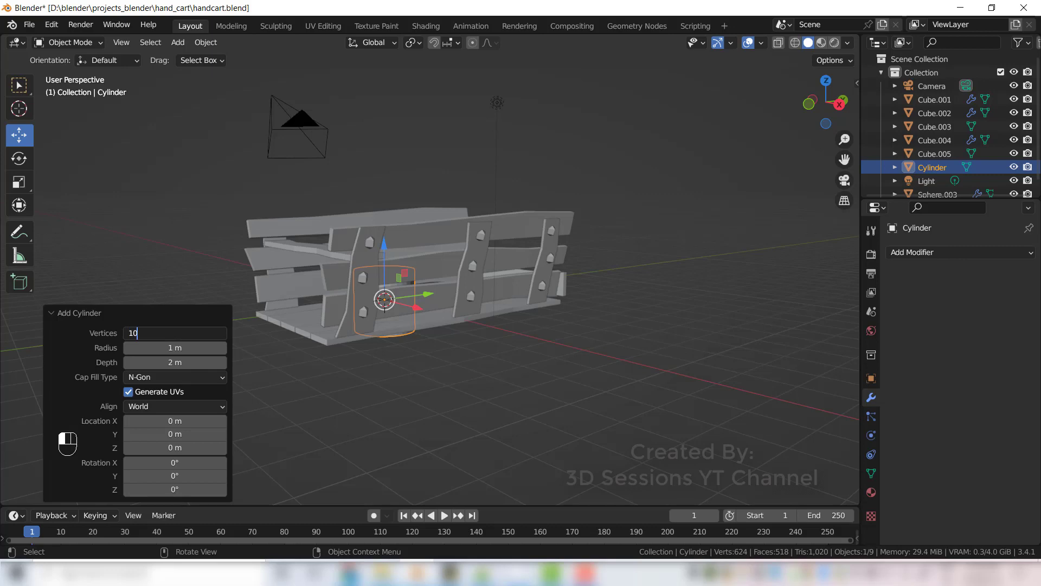
pyautogui.press('Return')
# - Move the cylinder out along X, rotate it 90° on Y and squash it to 0.149 along X
pyautogui.moveTo(416, 307); pyautogui.dragTo(555, 423)
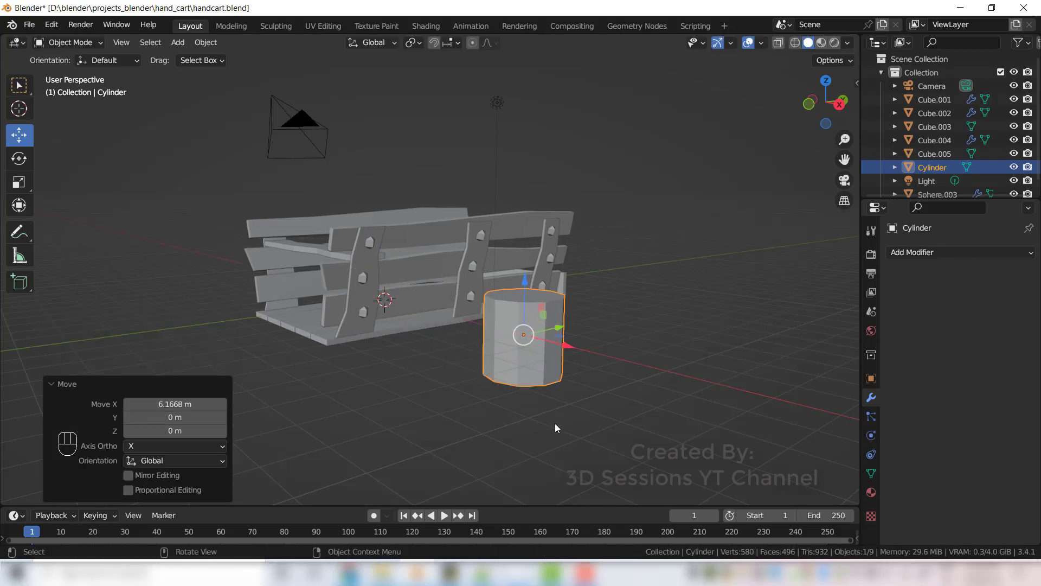
pyautogui.moveTo(555, 424)
pyautogui.mouseDown(button='middle')
pyautogui.moveTo(478, 418)
pyautogui.moveTo(519, 407)
pyautogui.moveTo(548, 430)
pyautogui.mouseUp(button='middle')
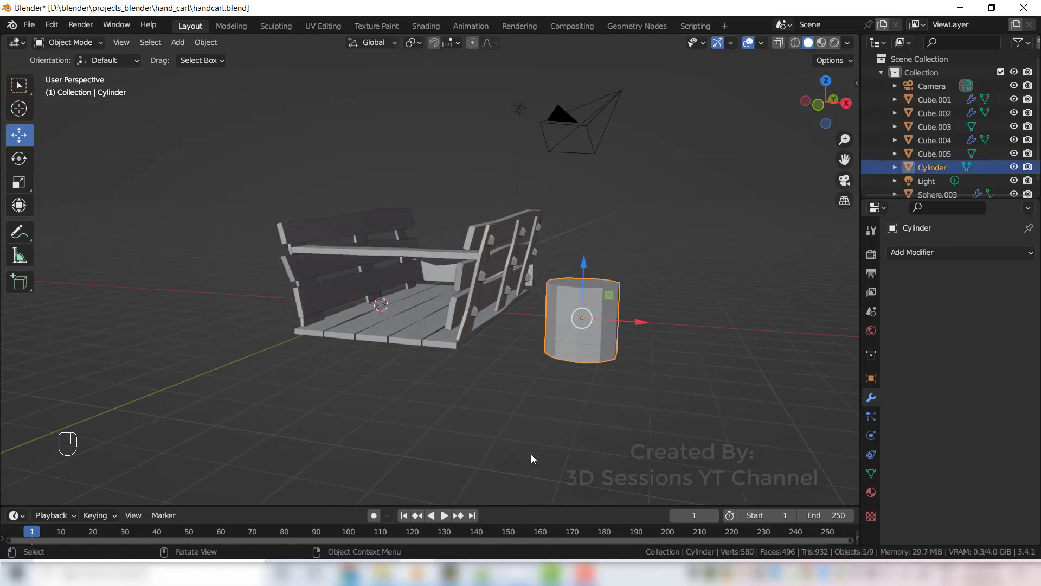
pyautogui.write('ry')
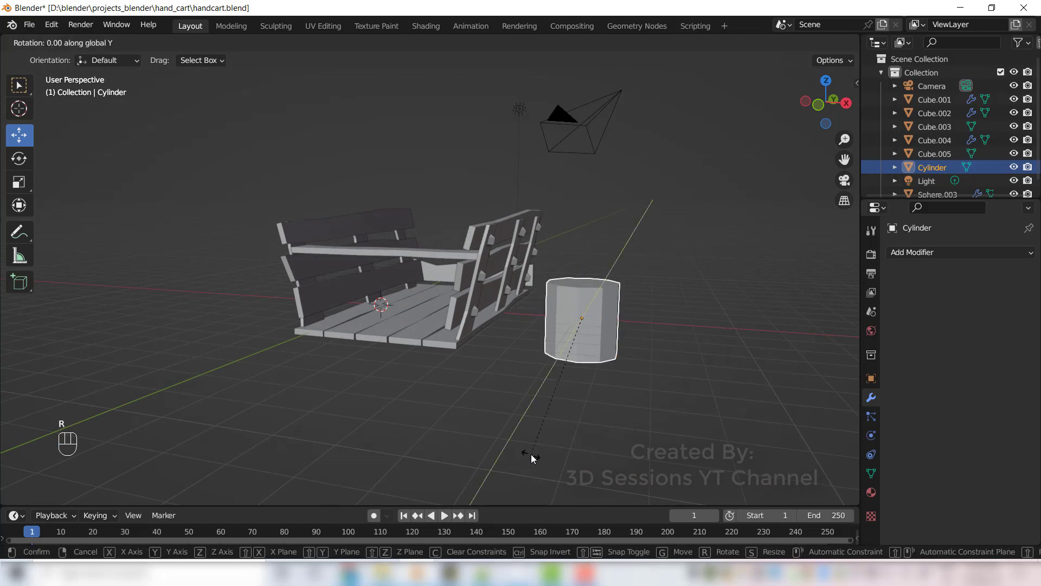
pyautogui.write('90')
pyautogui.click(532, 458)
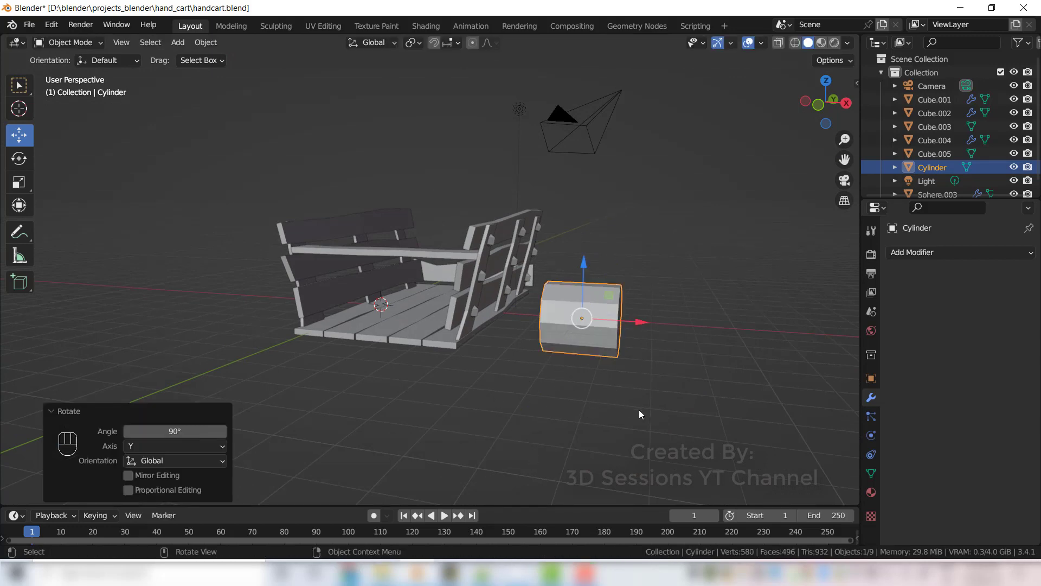
pyautogui.press('s')
pyautogui.press('x')
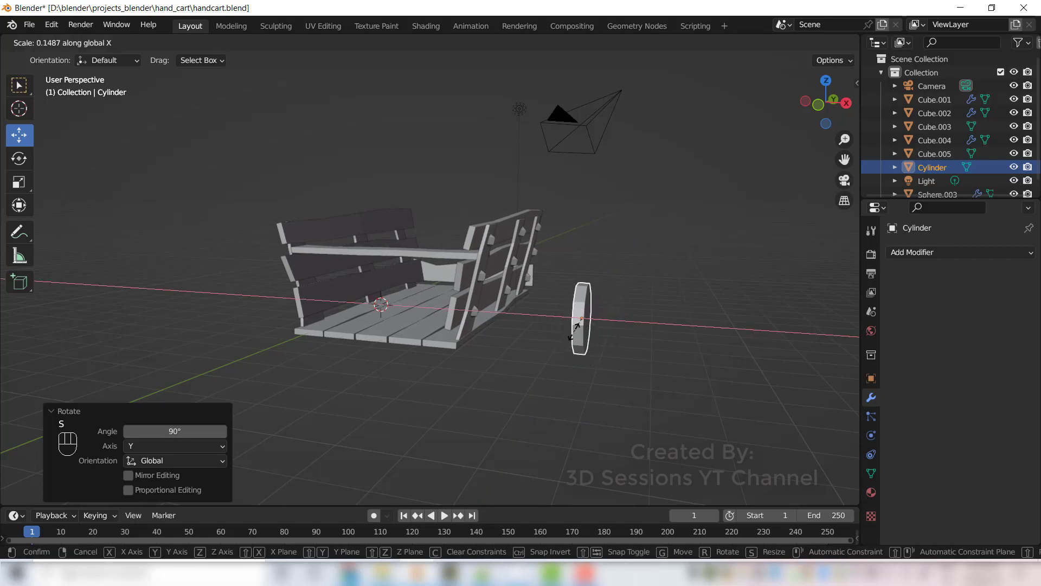
pyautogui.click(574, 328)
# - Using front and side views, position the disc at the end of the cart's base
pyautogui.press('`')
pyautogui.click(354, 336)
pyautogui.moveTo(640, 305); pyautogui.dragTo(570, 307)
pyautogui.moveTo(570, 307); pyautogui.dragTo(449, 365, button='middle')
pyautogui.press('`')
pyautogui.click(215, 389)
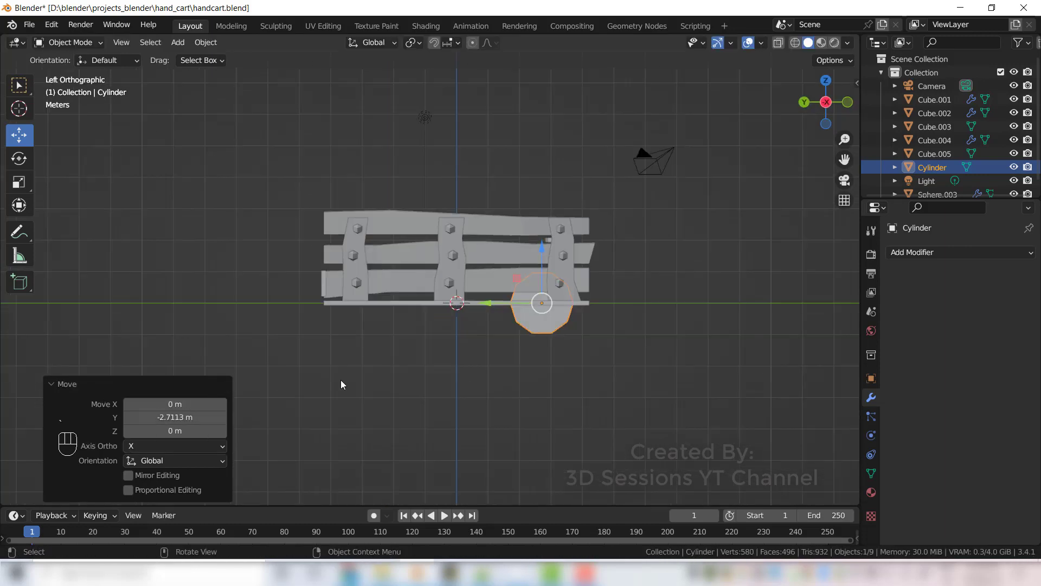
pyautogui.press('`')
pyautogui.click(450, 385)
pyautogui.moveTo(372, 301); pyautogui.dragTo(361, 302)
pyautogui.moveTo(361, 302); pyautogui.dragTo(330, 388, button='middle')
# - In Edit Mode, select both the front and back cap faces of the 10-sided disc
pyautogui.press('Tab')
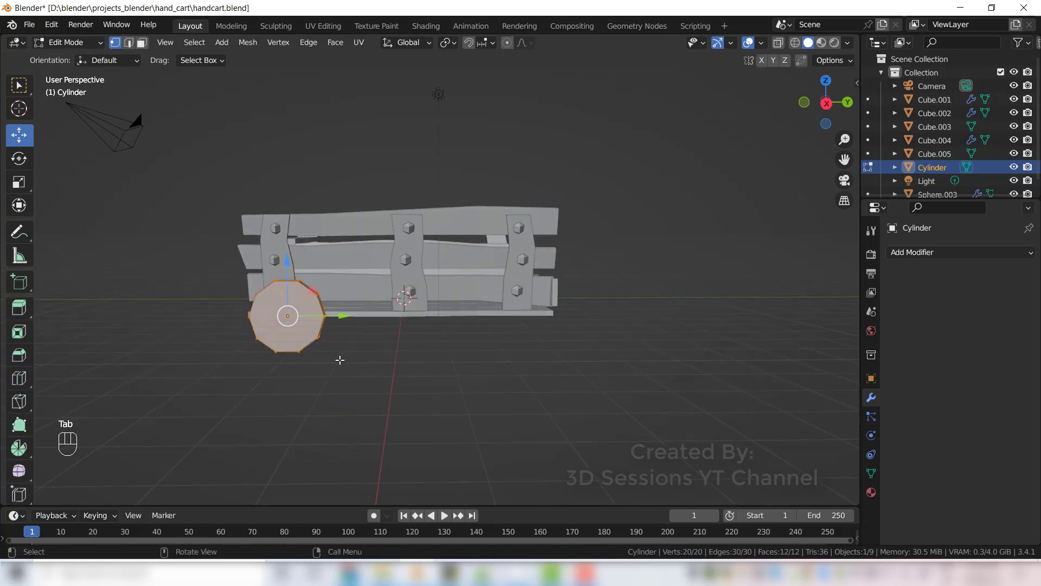
pyautogui.click(375, 429)
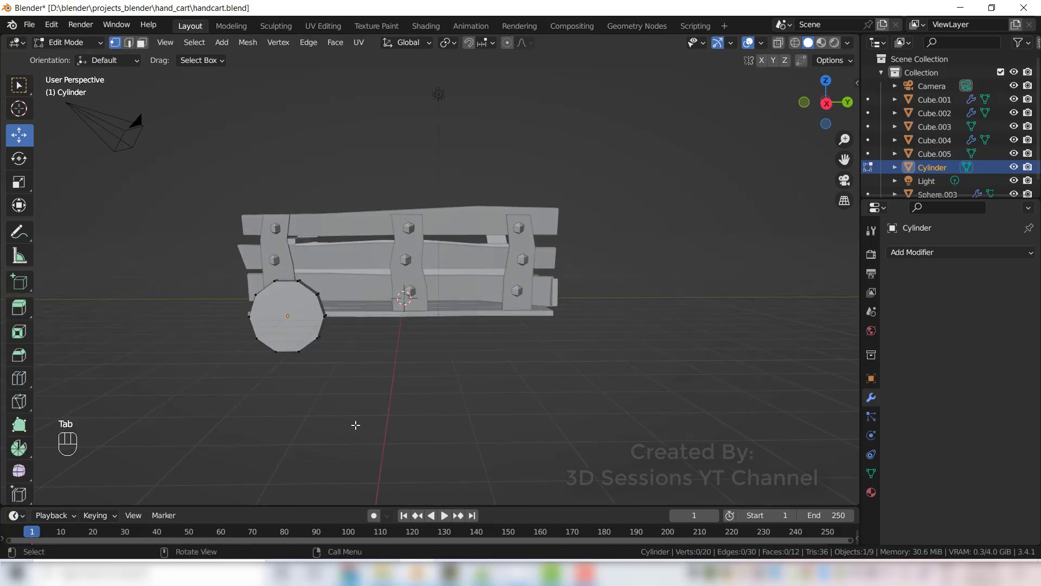
pyautogui.click(292, 310)
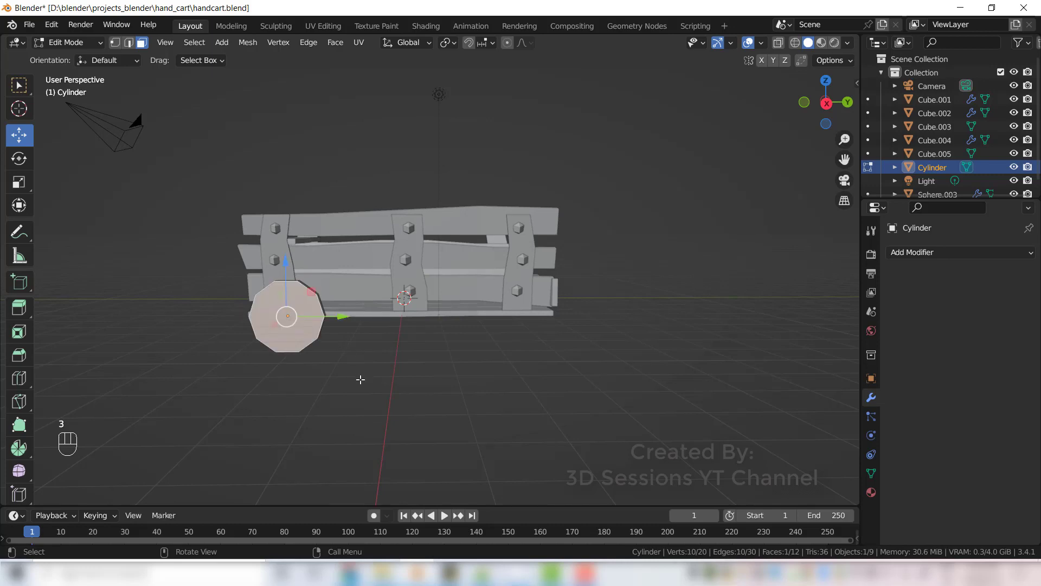
pyautogui.moveTo(366, 381); pyautogui.dragTo(386, 363, button='middle')
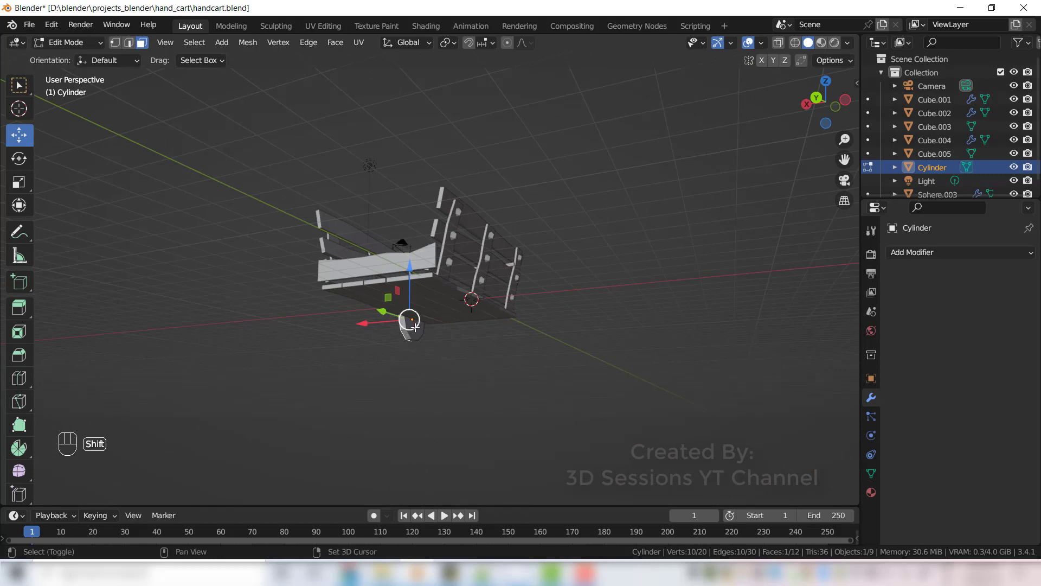
pyautogui.keyDown('shift'); pyautogui.click(410, 325); pyautogui.keyUp('shift')
pyautogui.moveTo(360, 384); pyautogui.dragTo(342, 405, button='middle')
# - Inset both cap faces and delete the inner faces, leaving an open ring
pyautogui.press('i')
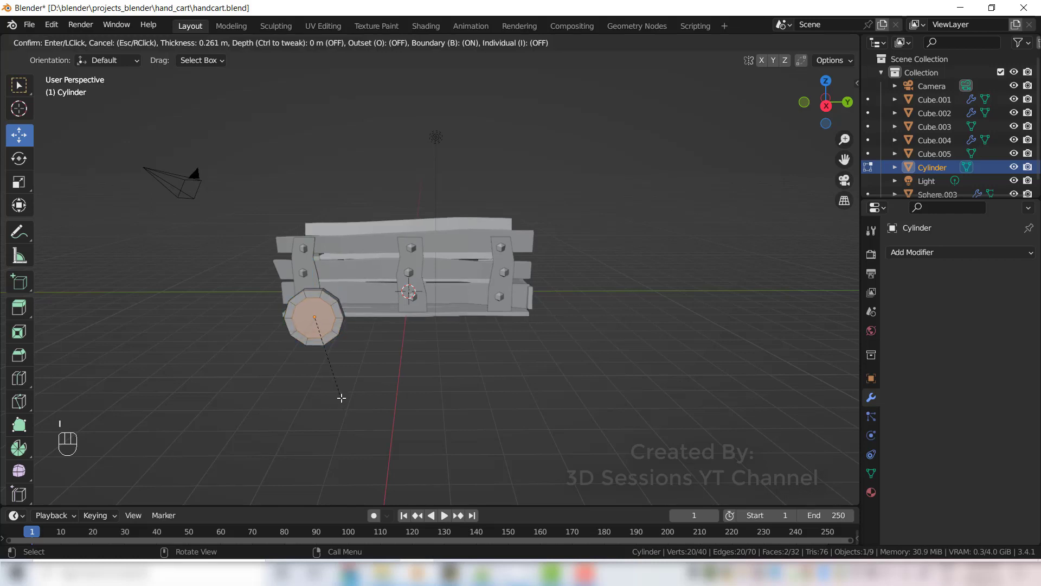
pyautogui.click(342, 399)
pyautogui.scroll(2, 311, 402)
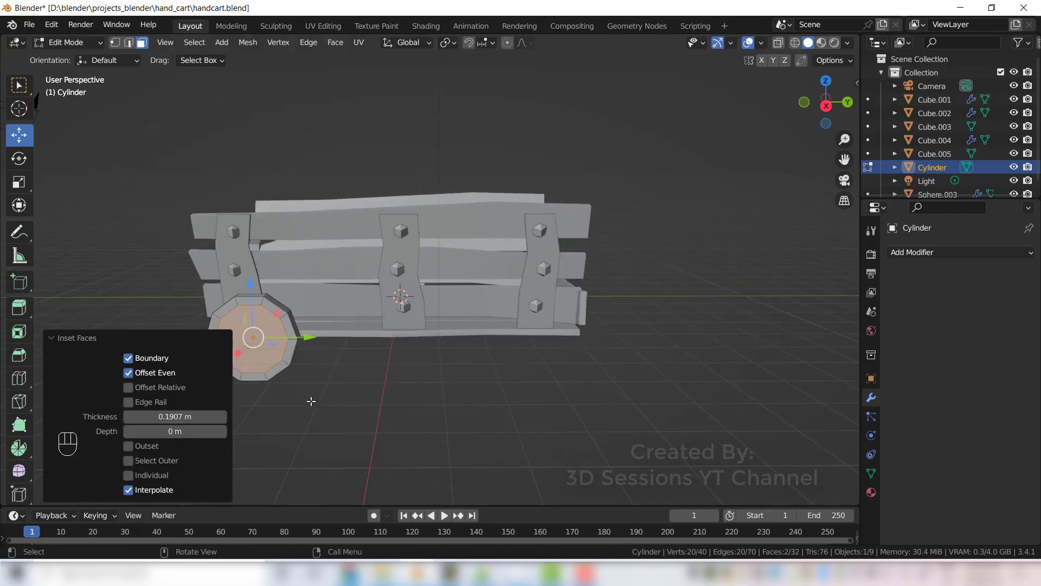
pyautogui.keyDown('shift'); pyautogui.moveTo(236, 384); pyautogui.dragTo(342, 353, button='middle'); pyautogui.keyUp('shift')
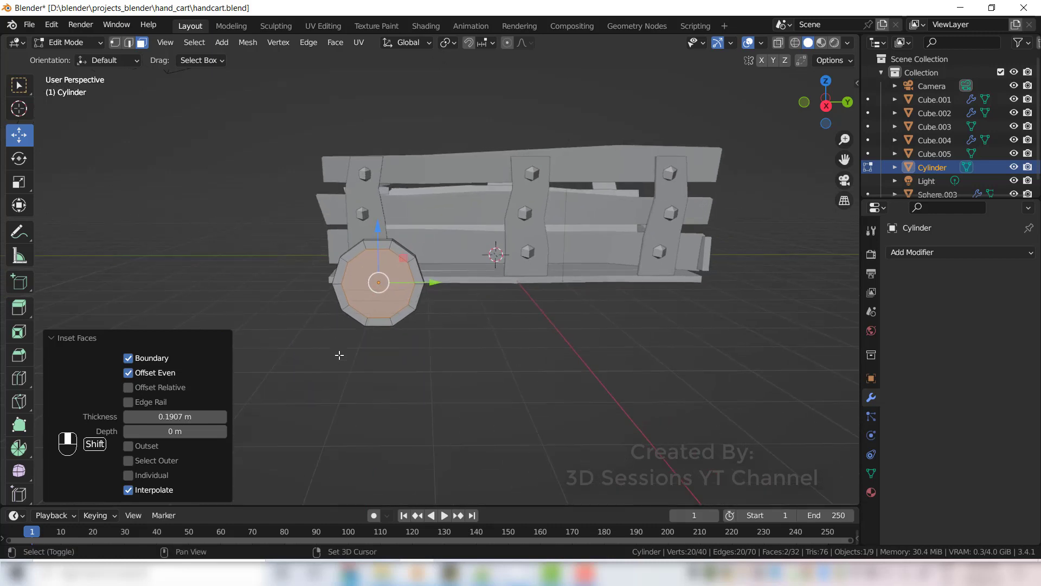
pyautogui.press('x')
pyautogui.click(394, 402)
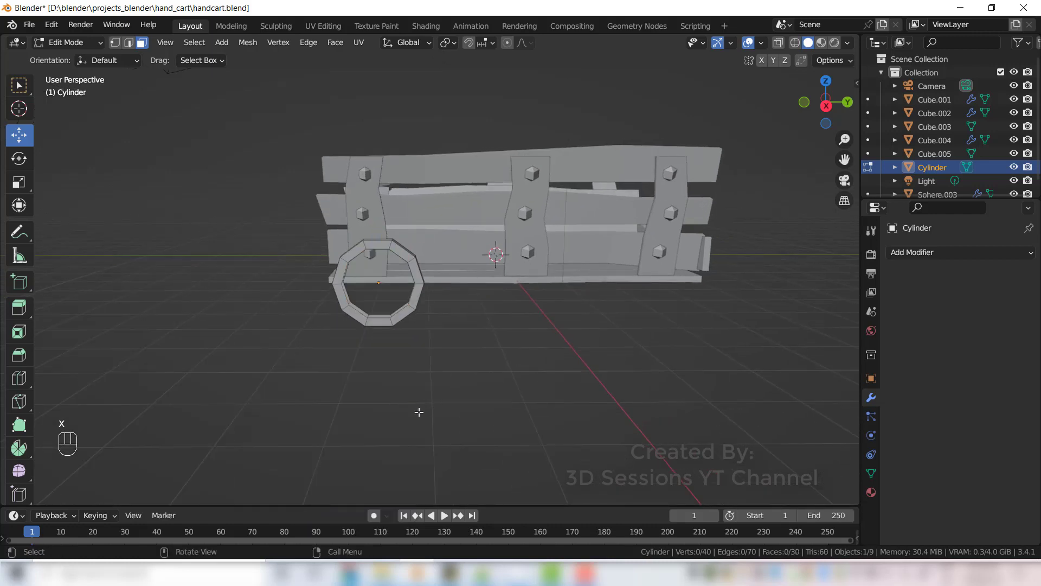
# - Bridge the ring's two inner edge loops to close the centre hole
pyautogui.moveTo(418, 414); pyautogui.dragTo(363, 409, button='middle')
pyautogui.scroll(3, 322, 347)
pyautogui.scroll(1, 322, 347)
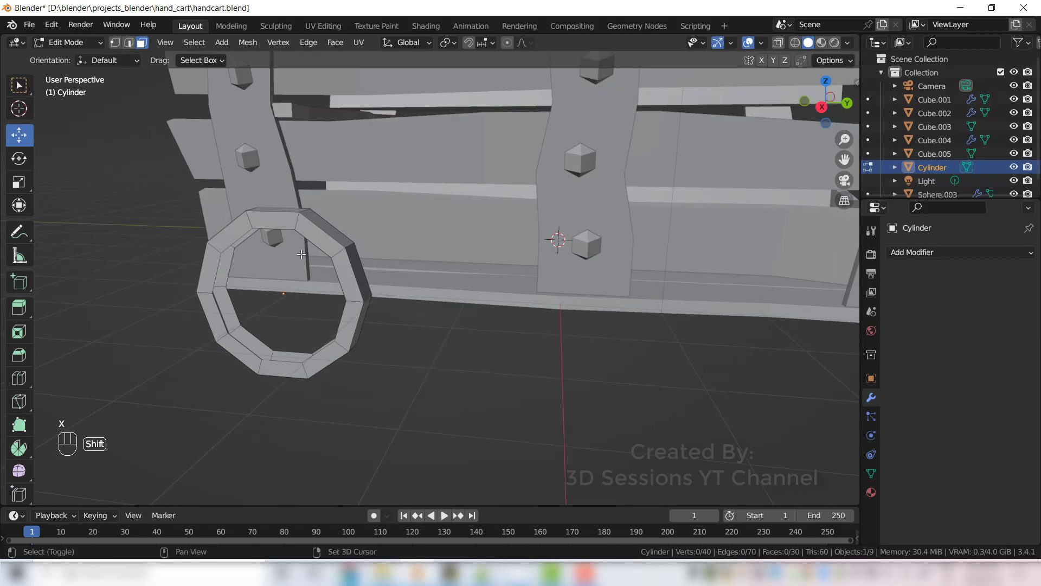
pyautogui.keyDown('shift'); pyautogui.moveTo(322, 347); pyautogui.dragTo(351, 375, button='middle'); pyautogui.keyUp('shift')
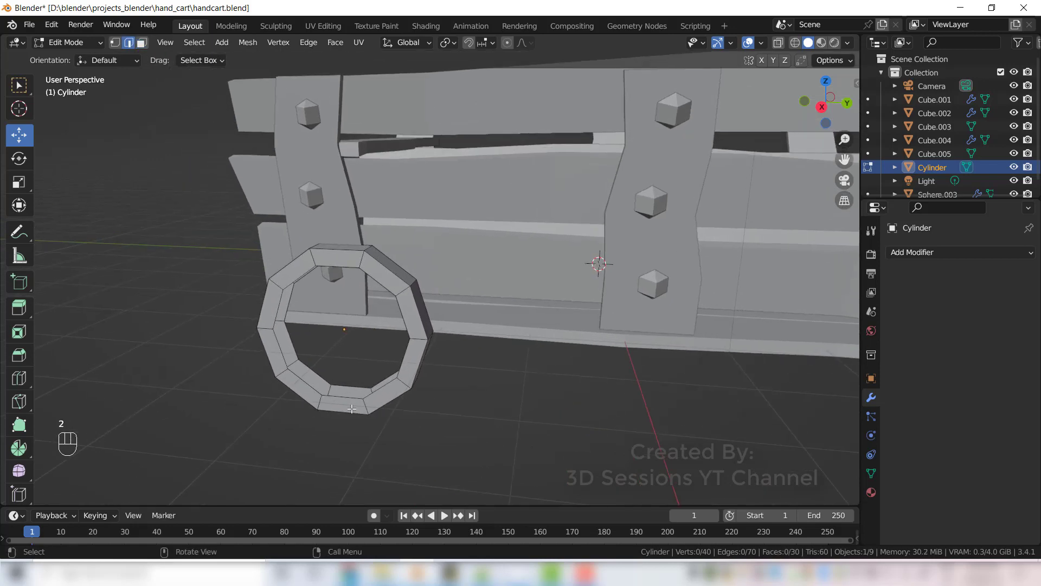
pyautogui.keyDown('alt'); pyautogui.click(353, 395); pyautogui.keyUp('alt')
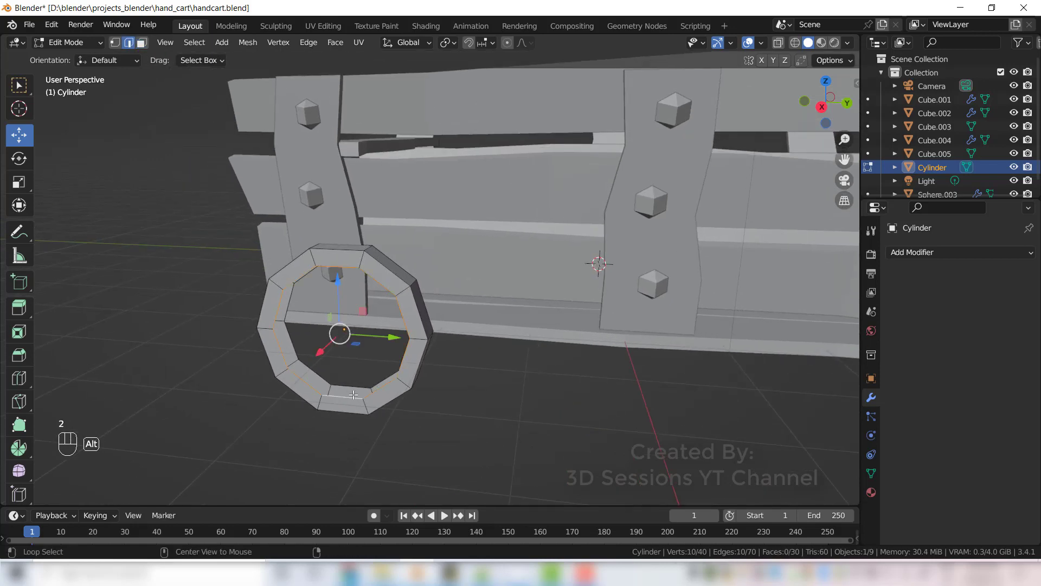
pyautogui.keyDown('alt'); pyautogui.keyDown('shift'); pyautogui.click(347, 383); pyautogui.keyUp('shift'); pyautogui.keyUp('alt')
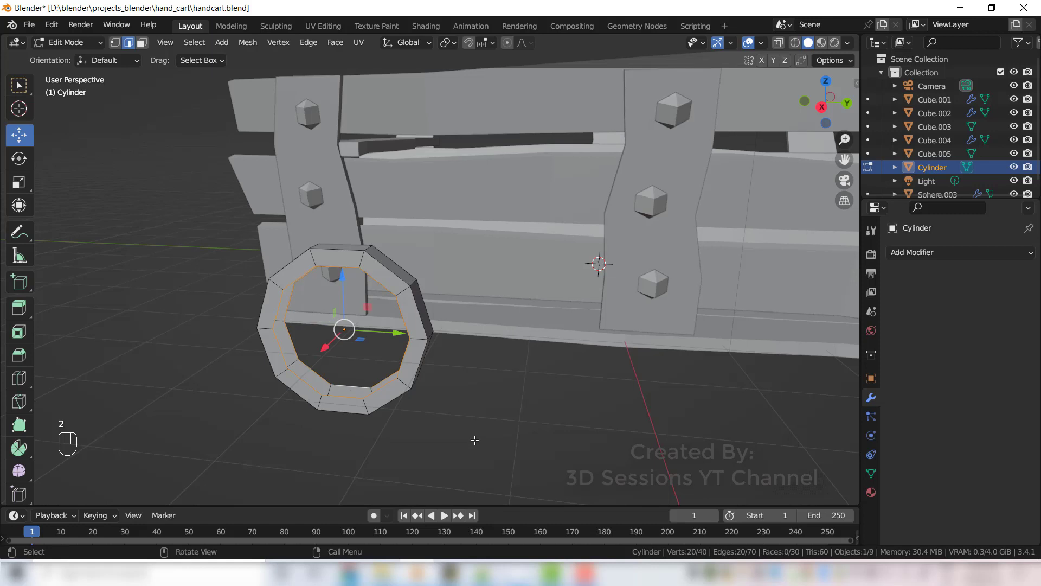
pyautogui.rightClick(363, 391)
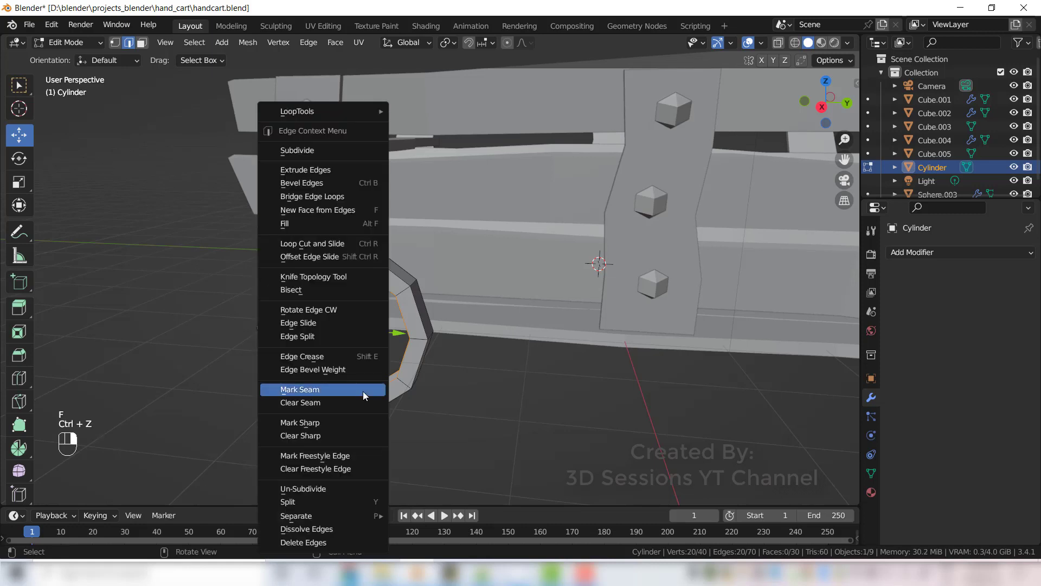
pyautogui.click(348, 199)
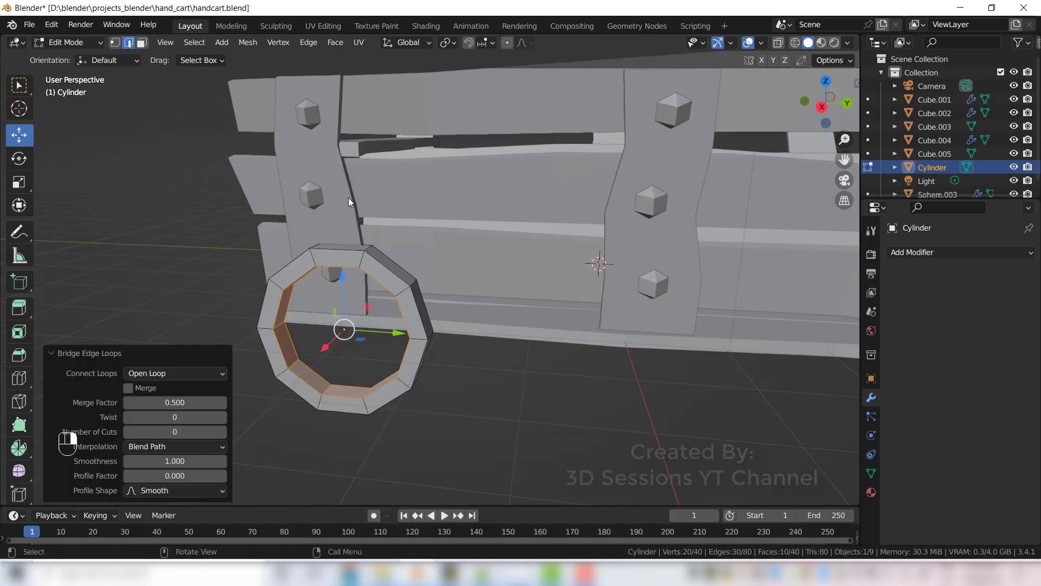
# - Back in Object Mode, move the wheel ring slightly down along Z
pyautogui.click(510, 397)
pyautogui.moveTo(381, 432); pyautogui.dragTo(414, 425, button='middle')
pyautogui.scroll(3, 382, 349)
pyautogui.press('Tab')
pyautogui.scroll(-5, 362, 380)
pyautogui.moveTo(522, 256); pyautogui.dragTo(522, 289)
# - Duplicate the wheel ring in place as Cylinder.001
pyautogui.moveTo(460, 451); pyautogui.dragTo(399, 430, button='middle')
pyautogui.click(441, 280)
pyautogui.scroll(3, 441, 282)
pyautogui.press('Tab')
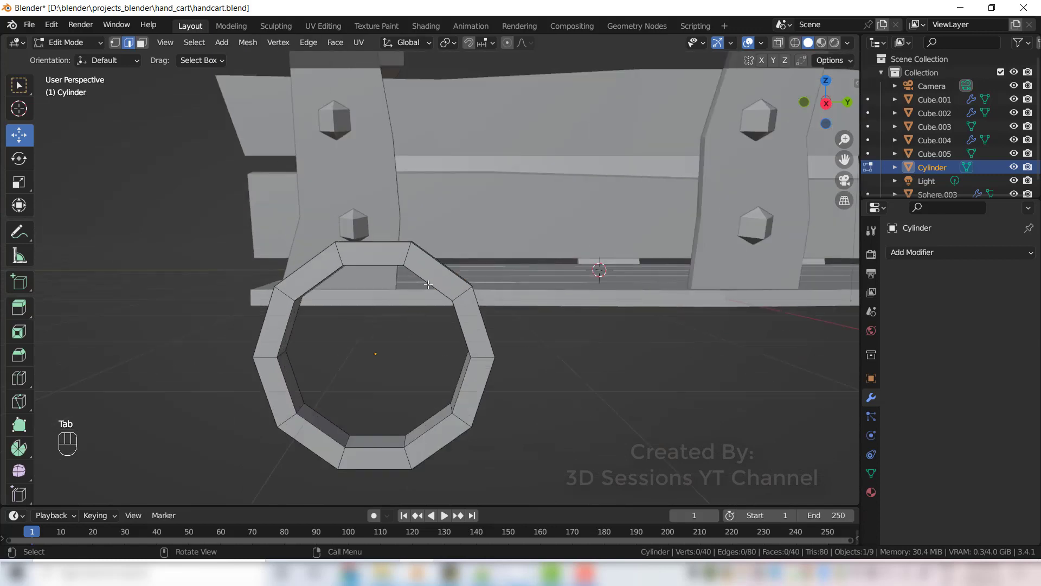
pyautogui.keyDown('alt'); pyautogui.click(456, 304); pyautogui.keyUp('alt')
pyautogui.moveTo(458, 305); pyautogui.dragTo(465, 317, button='middle')
pyautogui.press('Tab')
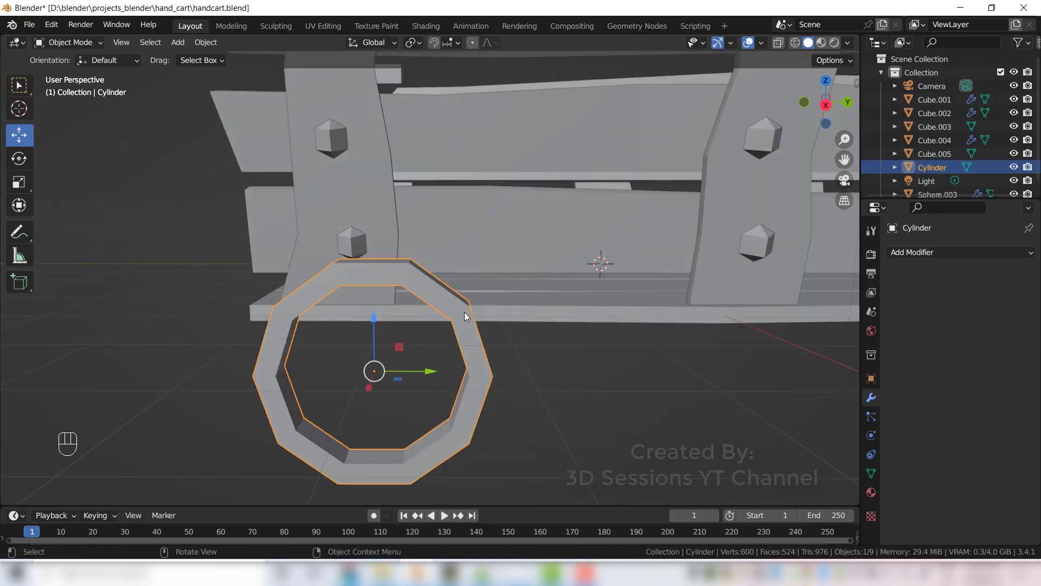
pyautogui.hotkey('shift', 'd')
pyautogui.rightClick(454, 342)
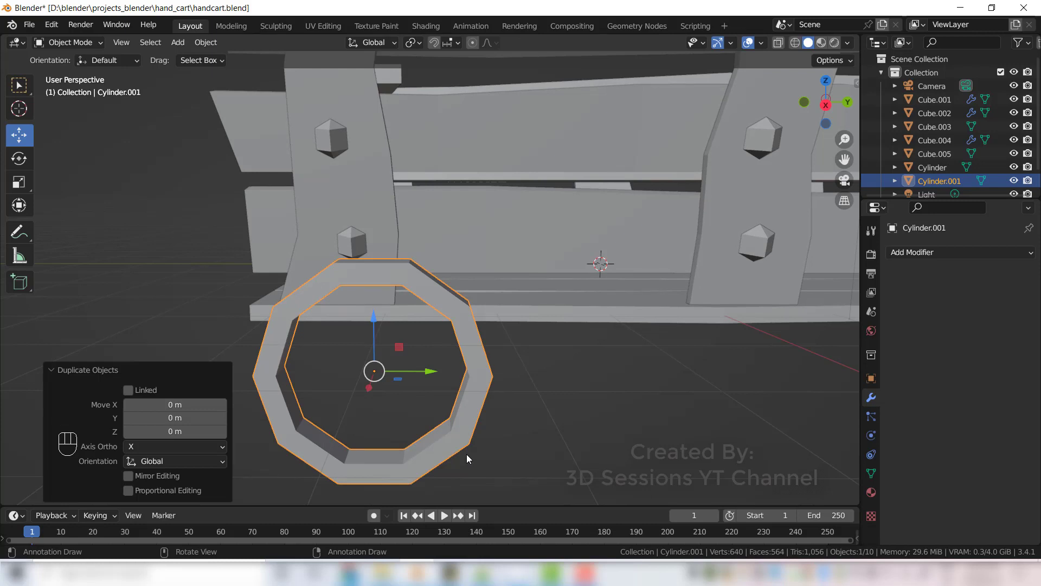
# - Shrink the duplicated ring to 0.377 of its size and view it from the right
pyautogui.press('s')
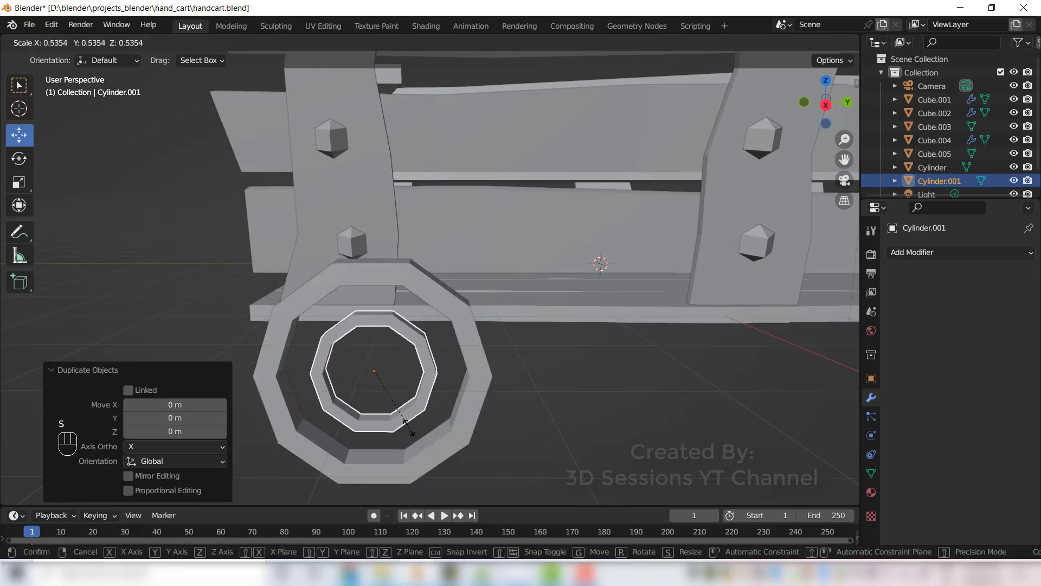
pyautogui.click(353, 410)
pyautogui.press('`')
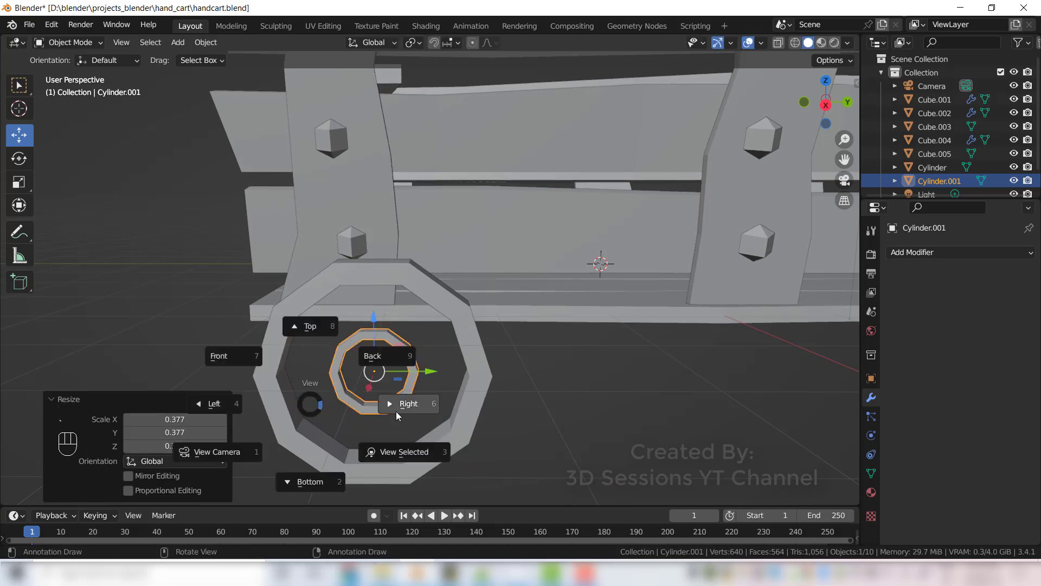
pyautogui.click(397, 414)
pyautogui.scroll(3, 349, 372)
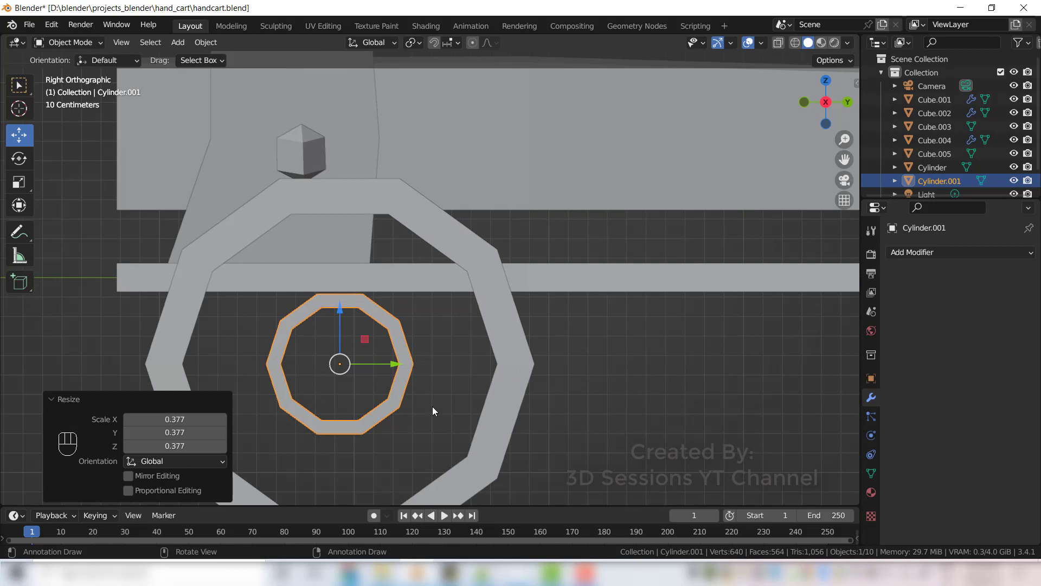
# - Delete the small ring's inner faces in Edit Mode
pyautogui.press('Tab')
pyautogui.moveTo(398, 407); pyautogui.dragTo(326, 375, button='middle')
pyautogui.keyDown('shift'); pyautogui.moveTo(161, 386); pyautogui.dragTo(294, 298, button='middle'); pyautogui.keyUp('shift')
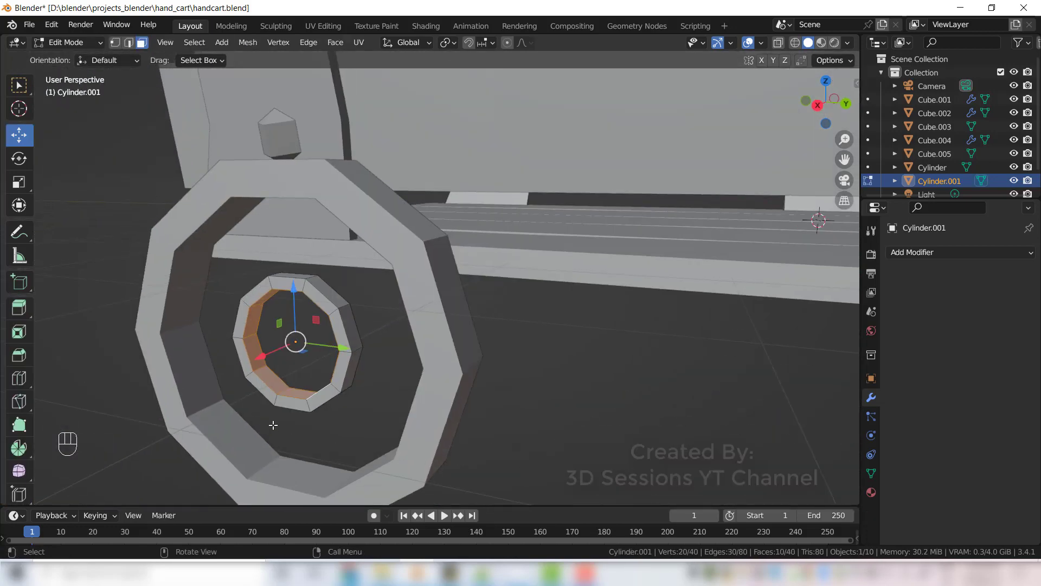
pyautogui.press('x')
pyautogui.click(271, 415)
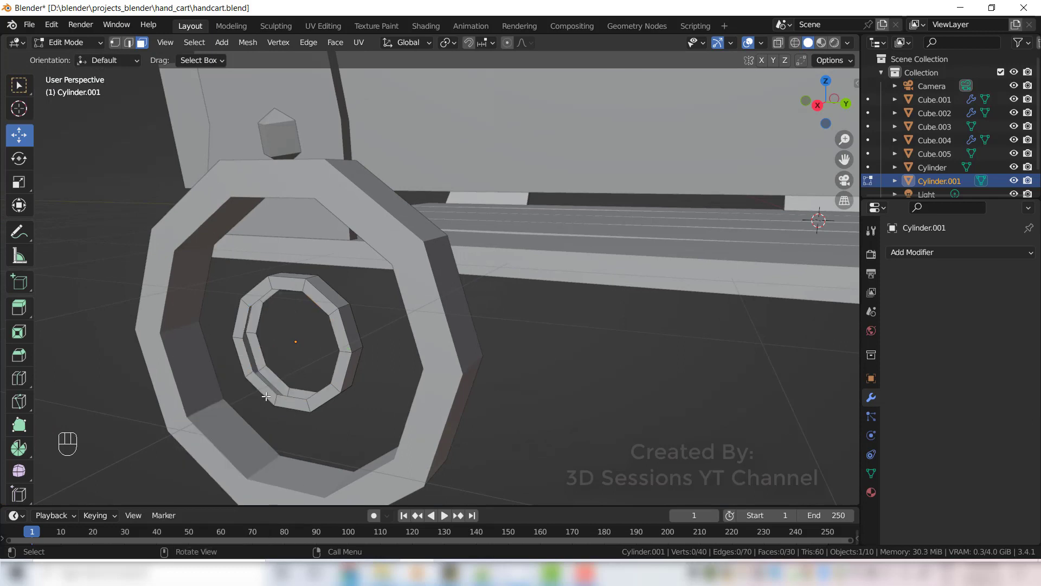
pyautogui.scroll(2, 250, 416)
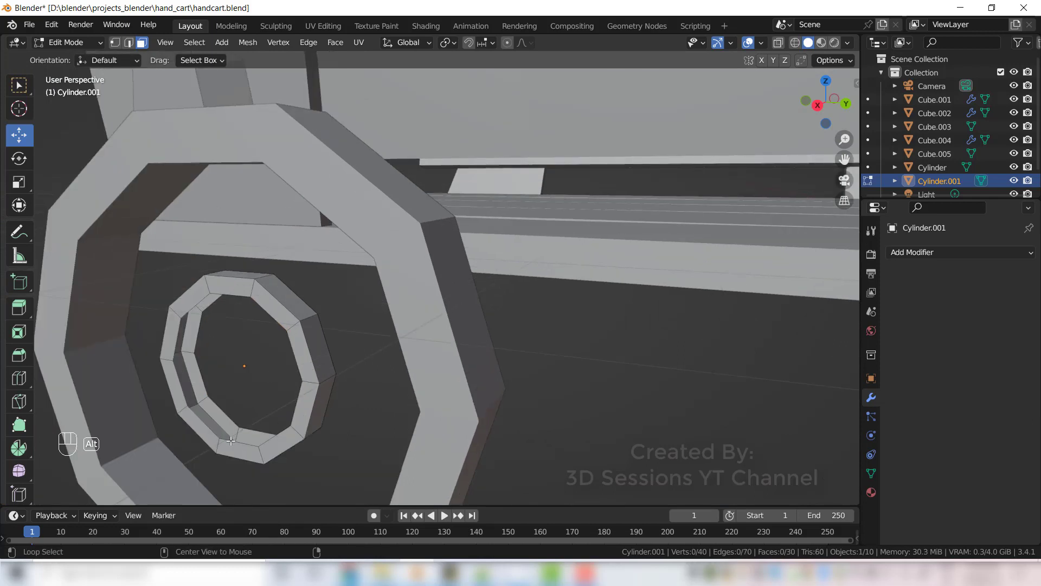
# - Select the small ring's two inner edge loops and fill them to cap the hub
pyautogui.press('2')
pyautogui.keyDown('alt'); pyautogui.click(237, 443); pyautogui.keyUp('alt')
pyautogui.keyDown('alt'); pyautogui.keyDown('shift'); pyautogui.click(291, 446); pyautogui.keyUp('shift'); pyautogui.keyUp('alt')
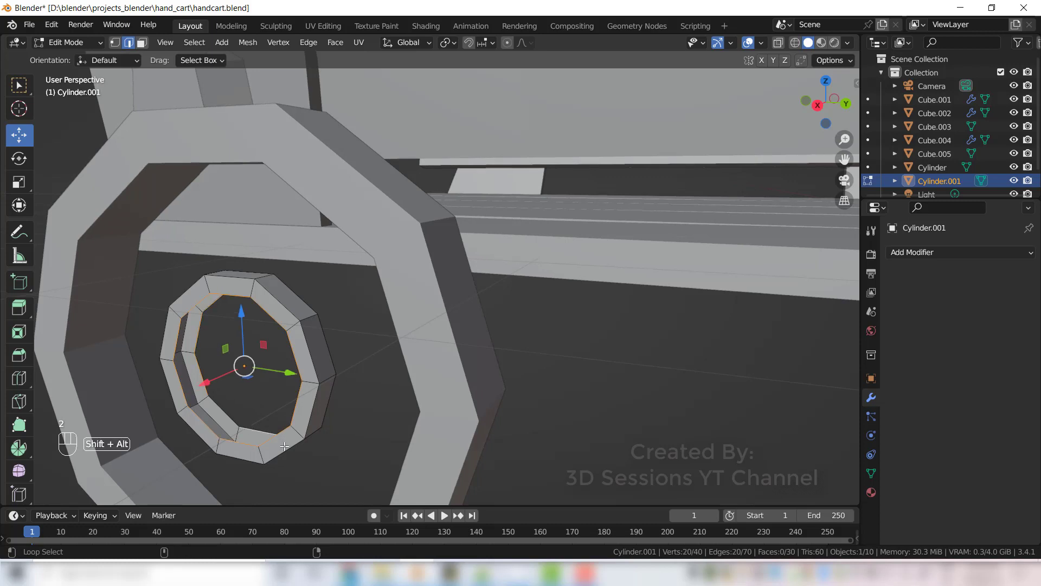
pyautogui.press('f')
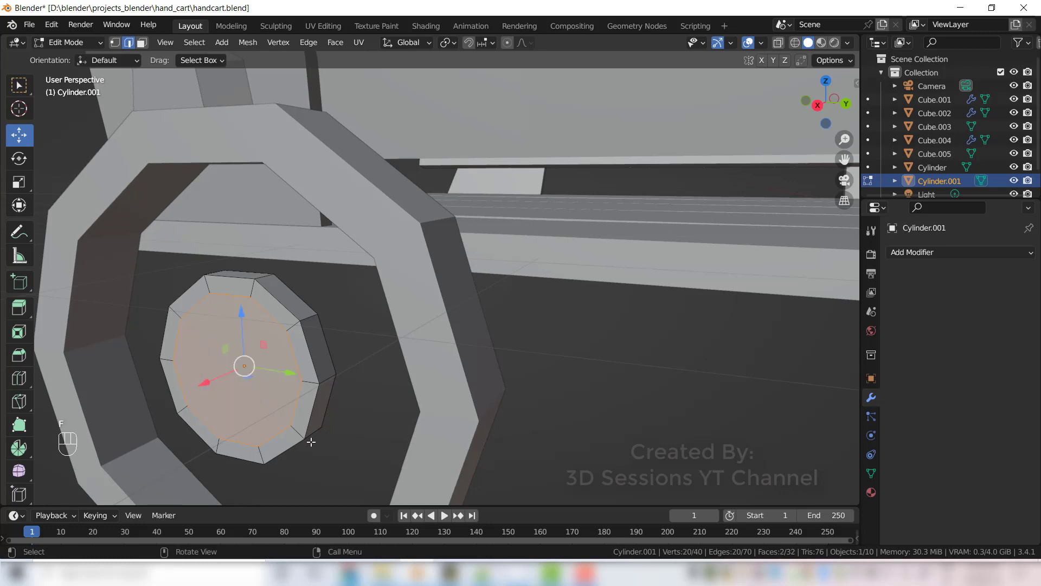
pyautogui.press('Tab')
pyautogui.moveTo(252, 381); pyautogui.dragTo(267, 421, button='middle')
pyautogui.scroll(3, 266, 413)
# - Stretch the hub to 2.459 along X in a see-through front view
pyautogui.press('`')
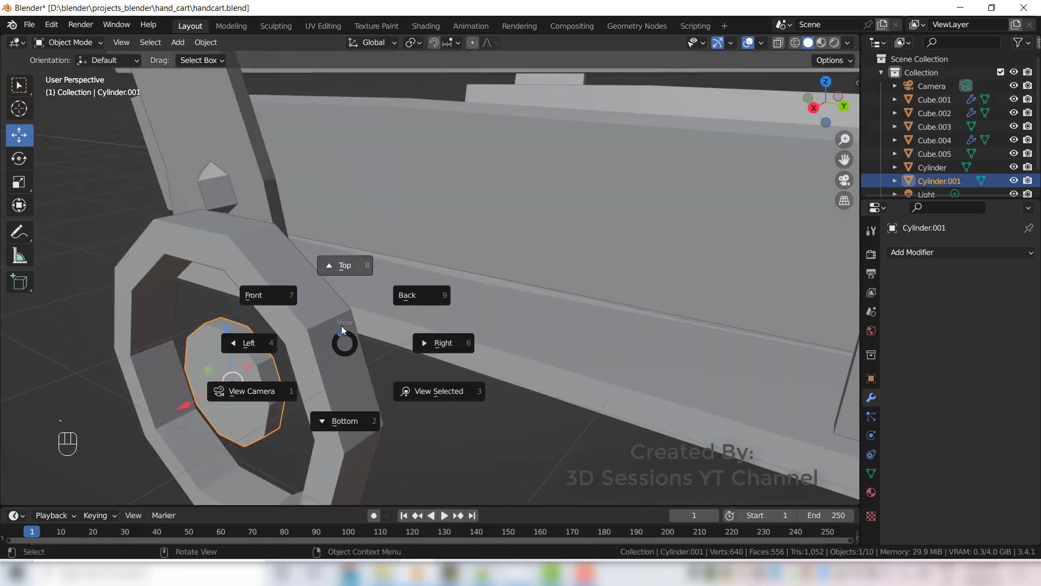
pyautogui.click(252, 298)
pyautogui.hotkey('alt', 'z')
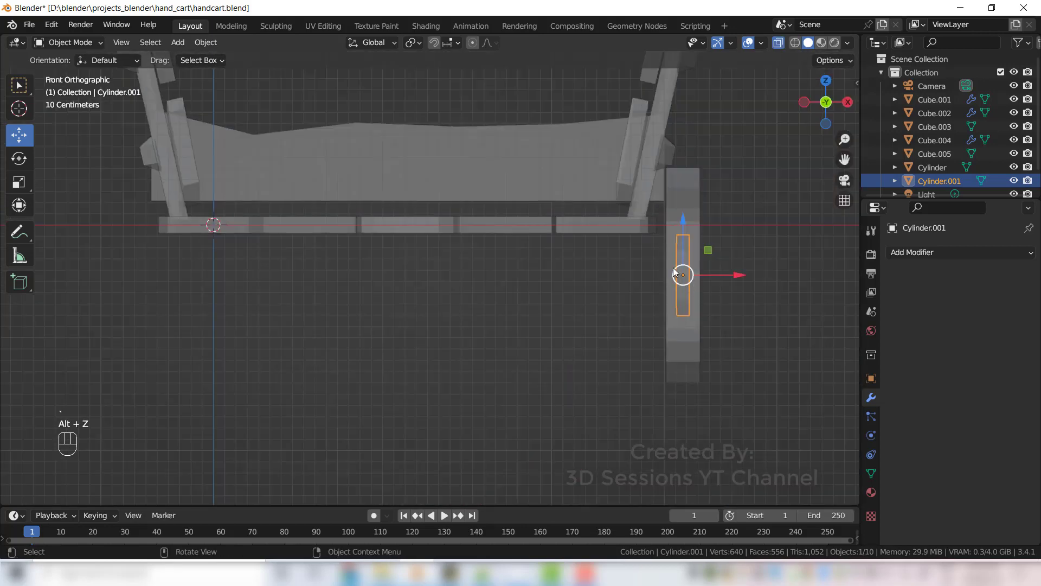
pyautogui.keyDown('shift'); pyautogui.moveTo(664, 241); pyautogui.dragTo(573, 241, button='middle'); pyautogui.keyUp('shift')
pyautogui.scroll(2, 596, 297)
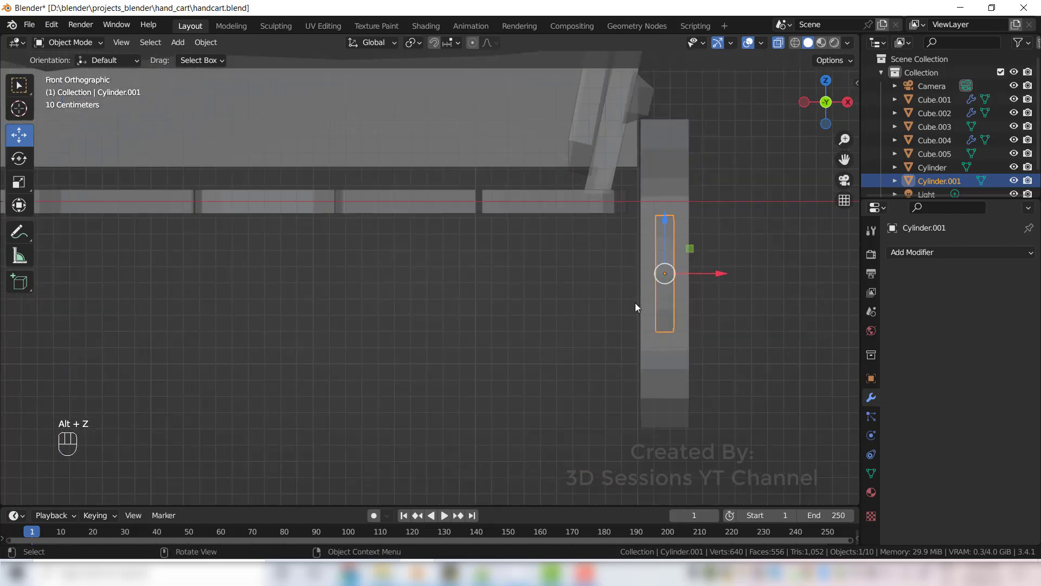
pyautogui.press('s')
pyautogui.press('x')
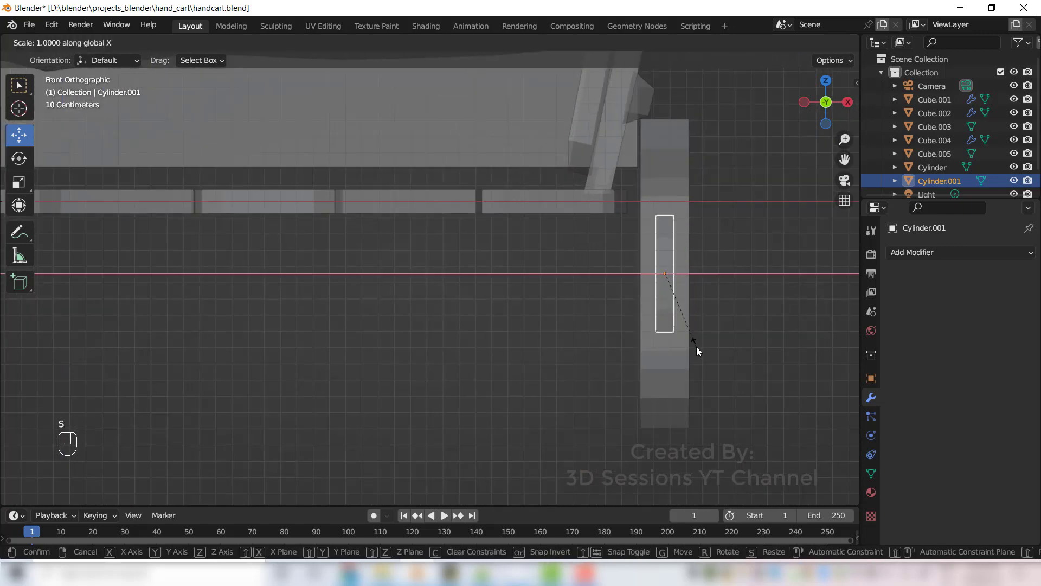
pyautogui.click(840, 359)
# - Orbit around the stretched hub and return to the right view of the wheel
pyautogui.moveTo(740, 393); pyautogui.dragTo(404, 345, button='middle')
pyautogui.moveTo(433, 376); pyautogui.dragTo(533, 337, button='middle')
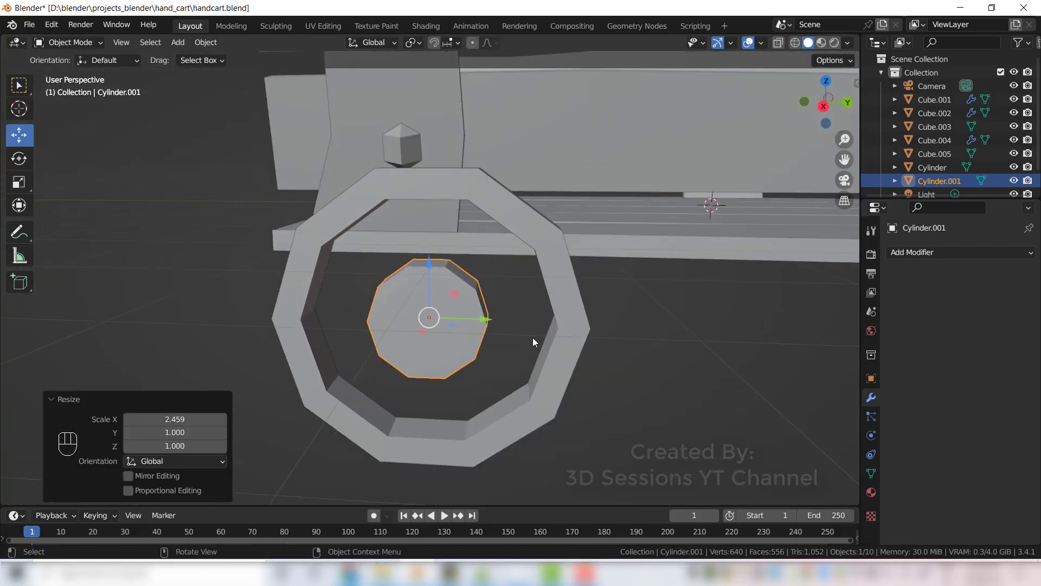
pyautogui.press('`')
pyautogui.click(467, 326)
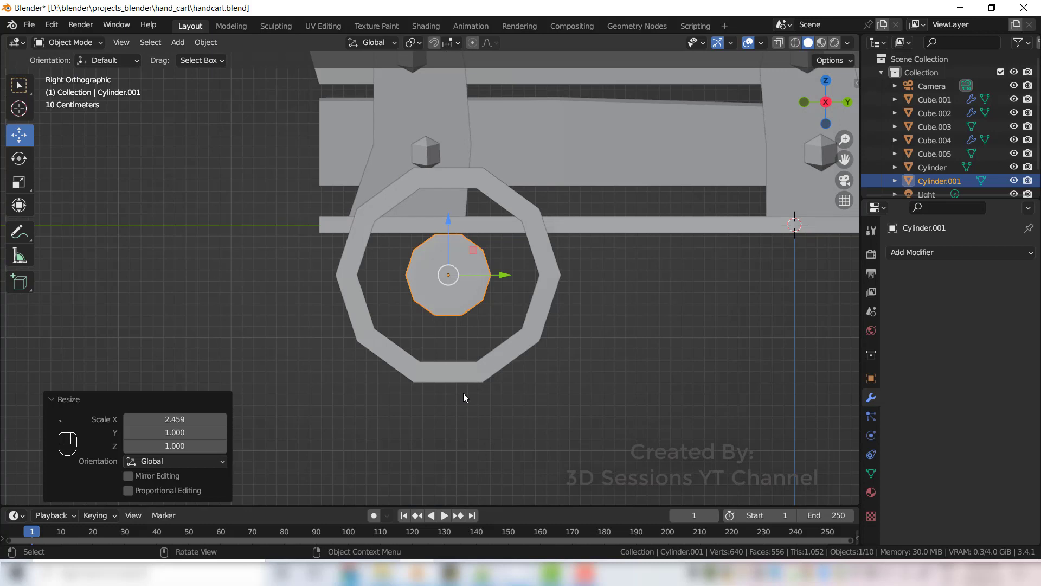
pyautogui.hotkey('shift', 'a')
pyautogui.moveTo(447, 286)
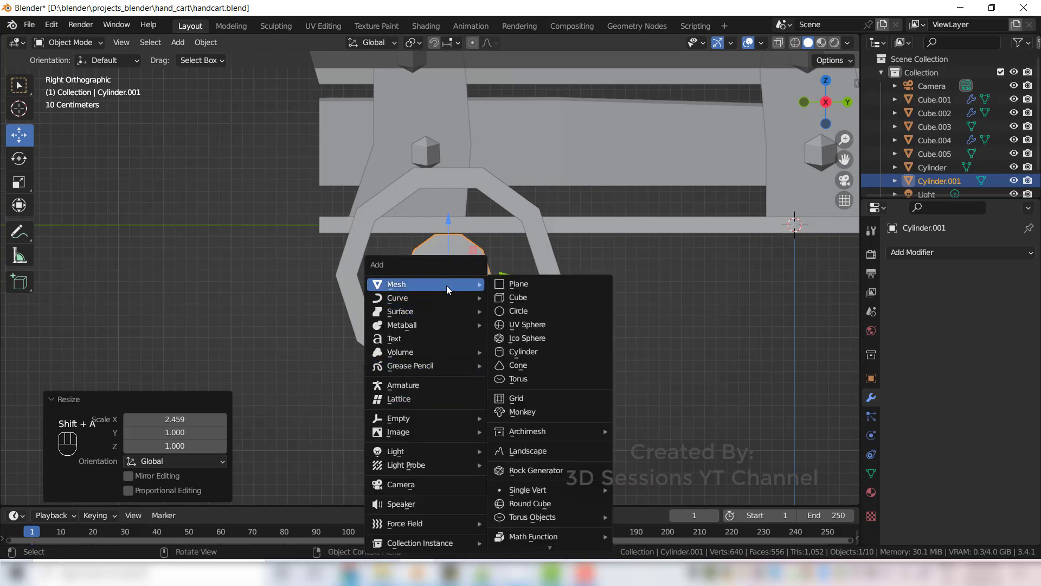
# - Add a cylinder, move it along Y into the wheel ring and shrink it to 0.147
pyautogui.click(542, 351)
pyautogui.press('g')
pyautogui.press('y')
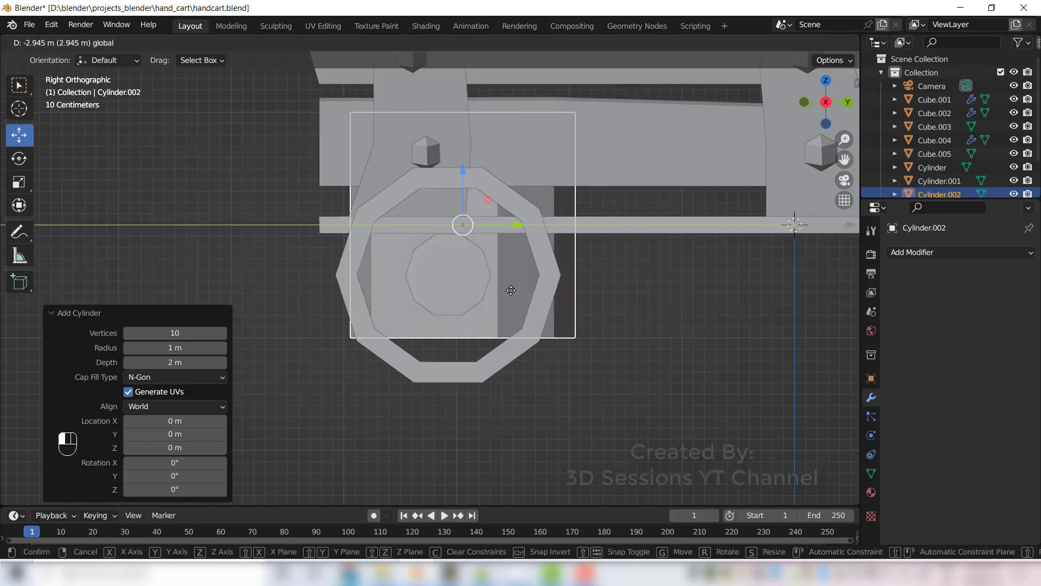
pyautogui.click(561, 464)
pyautogui.press('s')
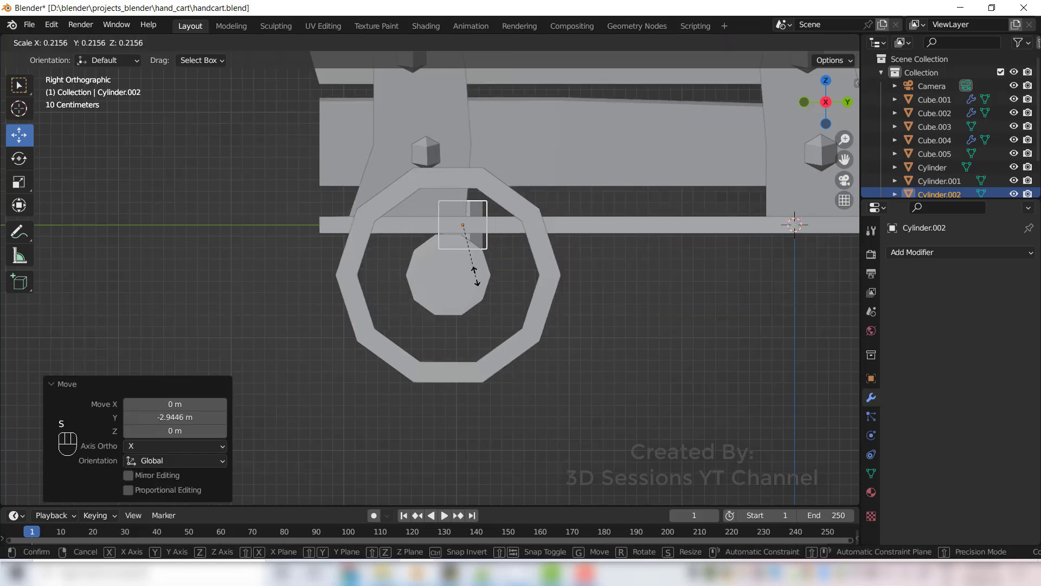
pyautogui.click(493, 208)
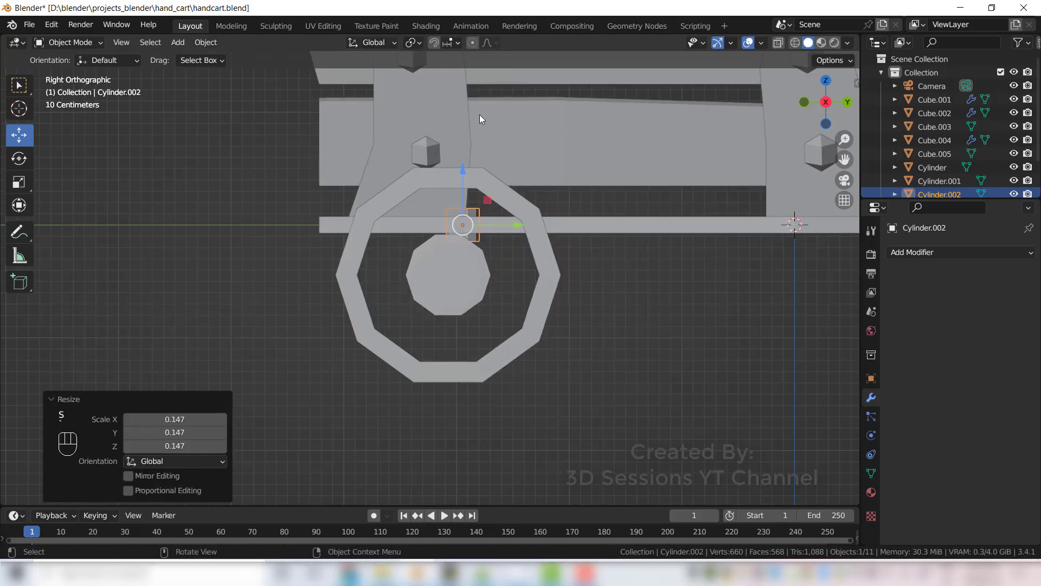
# - In top view, slide the small cylinder 3.8925 m along X, then nudge it 0.28268 m
pyautogui.press('`')
pyautogui.click(481, 74)
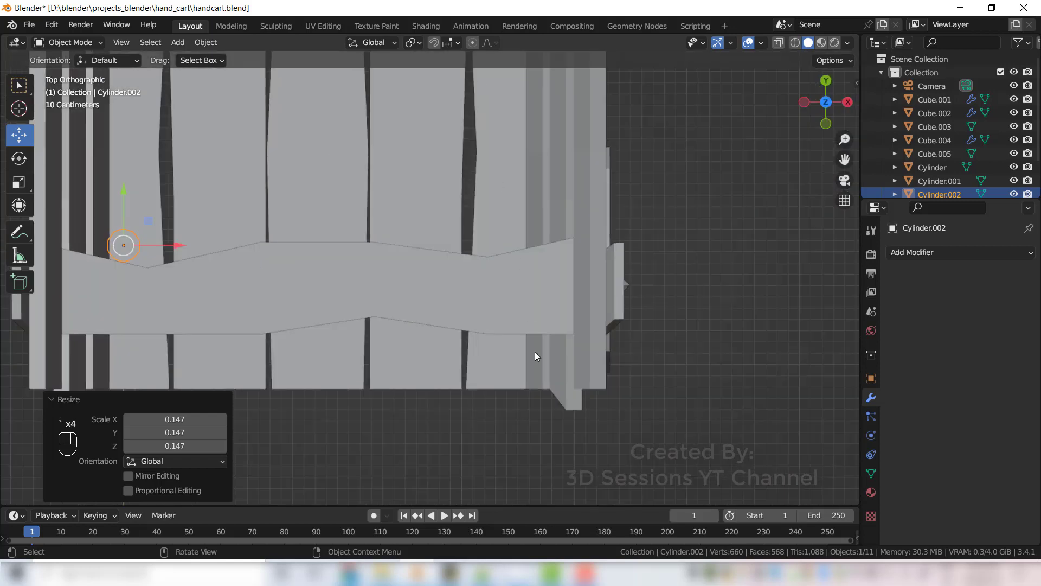
pyautogui.hotkey('alt', 'z')
pyautogui.moveTo(166, 245); pyautogui.dragTo(603, 324)
pyautogui.scroll(-5, 463, 370)
pyautogui.moveTo(462, 370); pyautogui.dragTo(398, 206, button='middle')
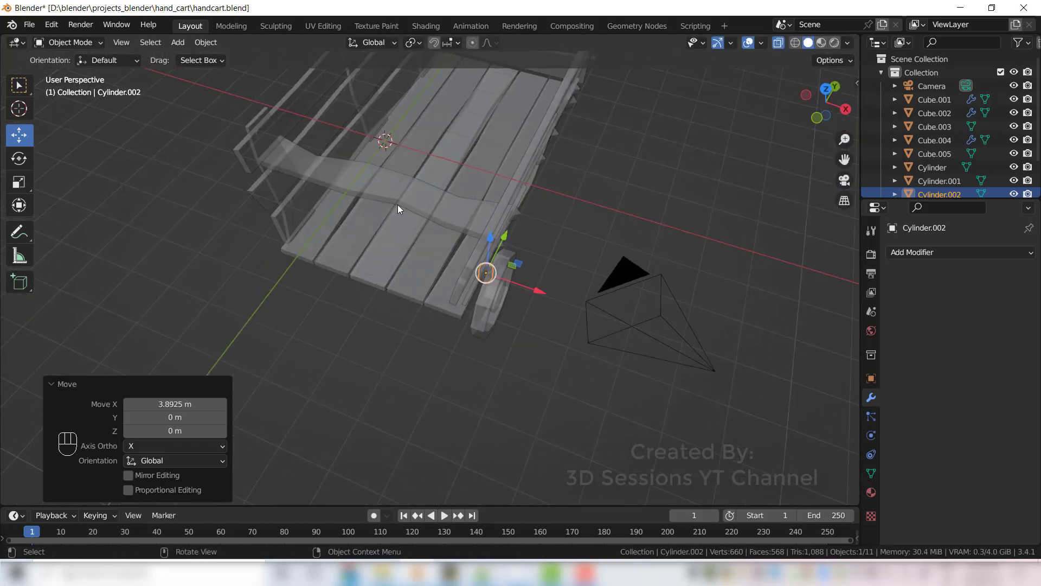
pyautogui.press('`')
pyautogui.click(402, 149)
pyautogui.scroll(2, 489, 239)
pyautogui.moveTo(558, 261); pyautogui.dragTo(576, 262)
pyautogui.hotkey('alt', 'z')
# - Nudge the cylinder along Y and X to centre it on the hub, checking from the right
pyautogui.moveTo(548, 353); pyautogui.dragTo(240, 239, button='middle')
pyautogui.press('`')
pyautogui.click(304, 239)
pyautogui.scroll(2, 461, 237)
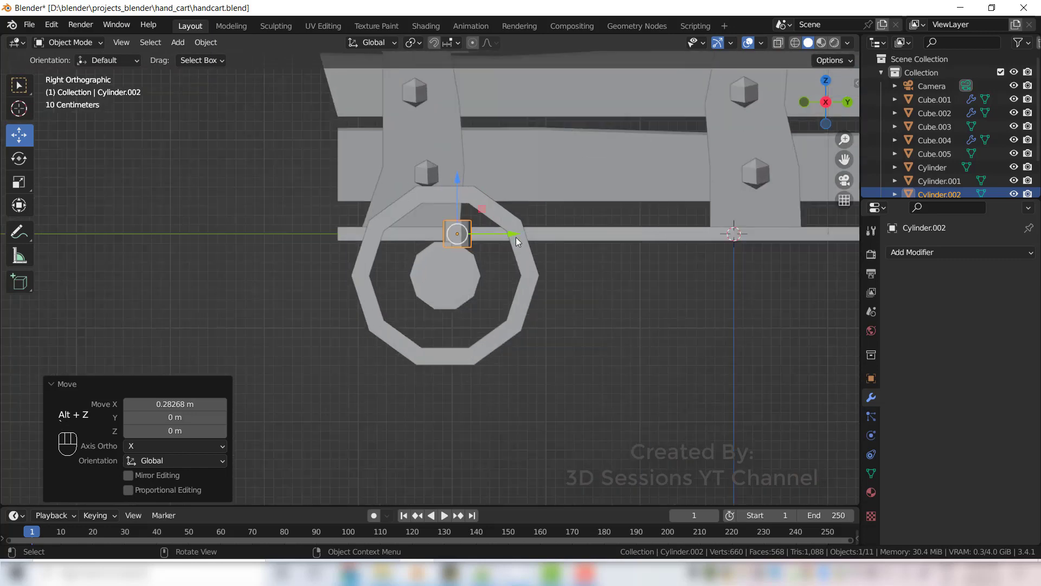
pyautogui.moveTo(514, 236); pyautogui.dragTo(499, 237)
pyautogui.scroll(4, 420, 257)
pyautogui.moveTo(412, 259); pyautogui.dragTo(445, 282, button='middle')
pyautogui.moveTo(717, 273); pyautogui.dragTo(709, 271)
pyautogui.press('g')
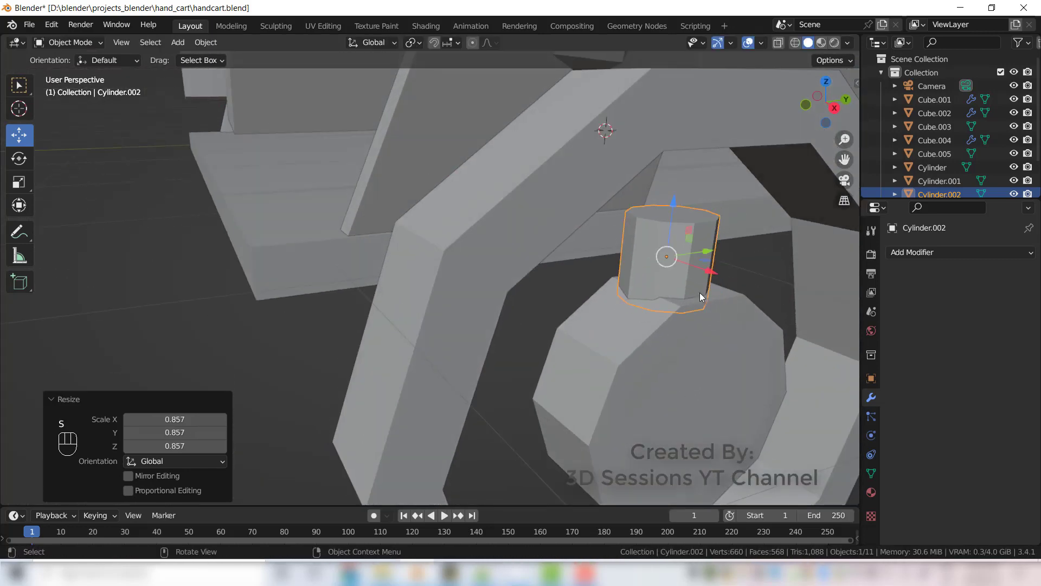
pyautogui.press('y')
pyautogui.click(633, 265)
pyautogui.press('`')
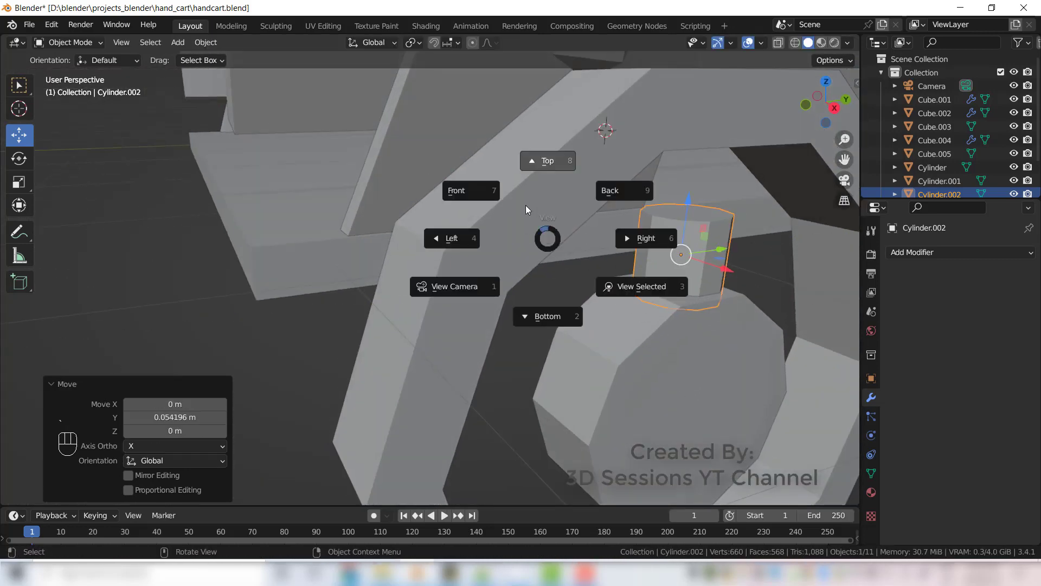
pyautogui.click(629, 239)
# - Stretch the cylinder tall along Z and lower it 0.426 m
pyautogui.press('Tab')
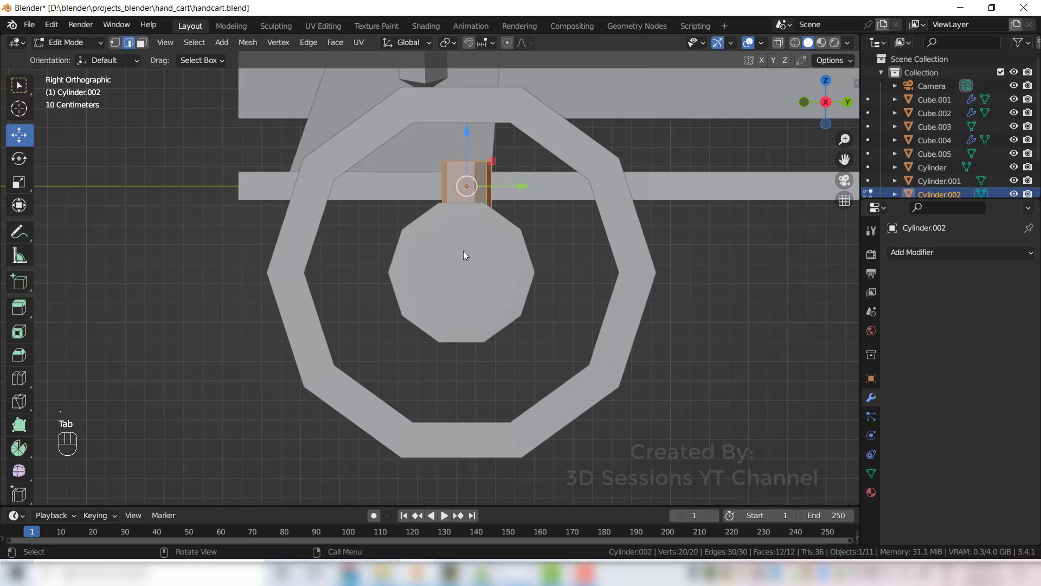
pyautogui.hotkey('alt', 'z')
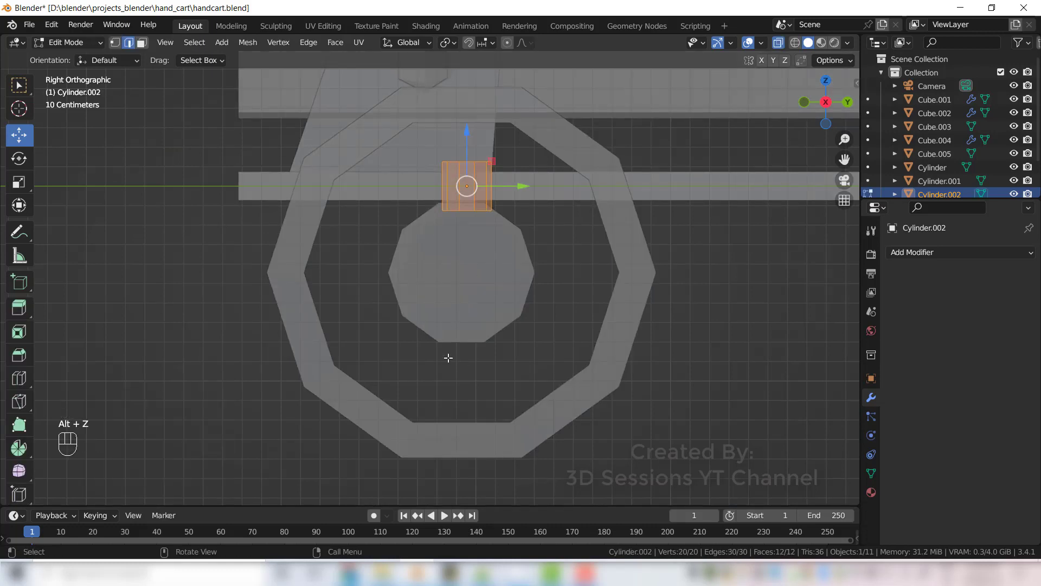
pyautogui.press('Tab')
pyautogui.press('s')
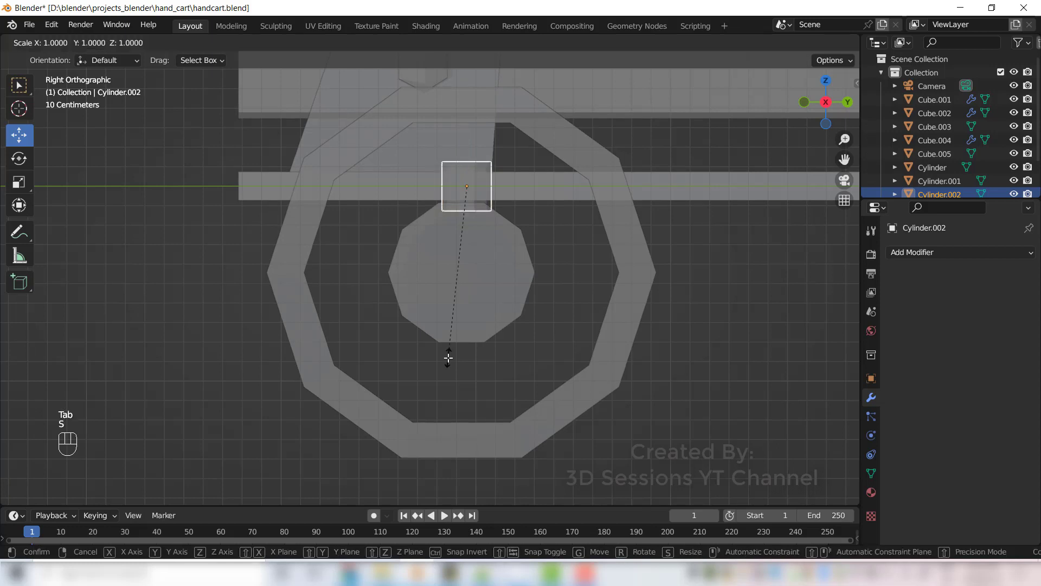
pyautogui.press('z')
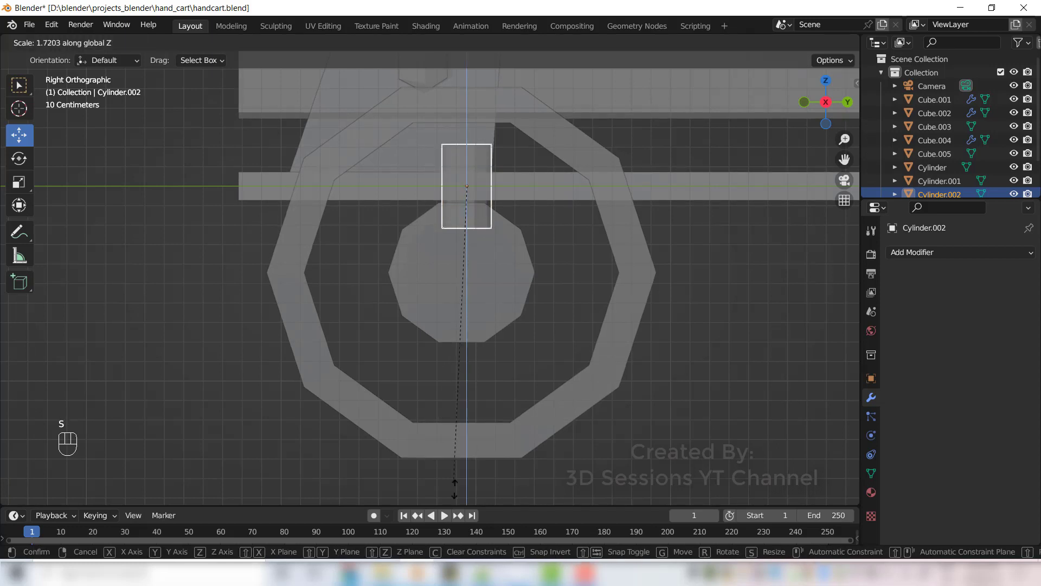
pyautogui.click(623, 155)
pyautogui.moveTo(467, 134); pyautogui.dragTo(467, 217)
# - Redo the vertical scale to set the spoke's height at 1.413, then lower it slightly
pyautogui.press('s')
pyautogui.press('z')
pyautogui.rightClick(465, 292)
pyautogui.press('s')
pyautogui.press('z')
pyautogui.click(470, 301)
pyautogui.hotkey('alt', 'z')
pyautogui.click(708, 354)
pyautogui.moveTo(505, 401); pyautogui.dragTo(504, 427, button='middle')
# - Nudge the spoke sideways and shrink it slightly so it fits inside the rim
pyautogui.click(463, 369)
pyautogui.moveTo(531, 434); pyautogui.dragTo(581, 402)
pyautogui.press('s')
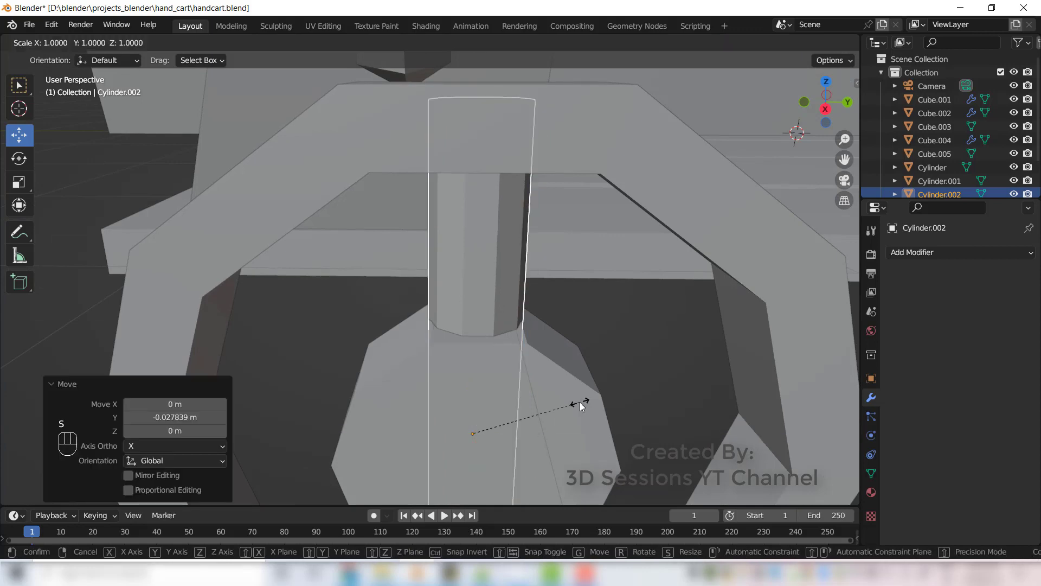
pyautogui.click(561, 393)
pyautogui.press('`')
pyautogui.click(354, 206)
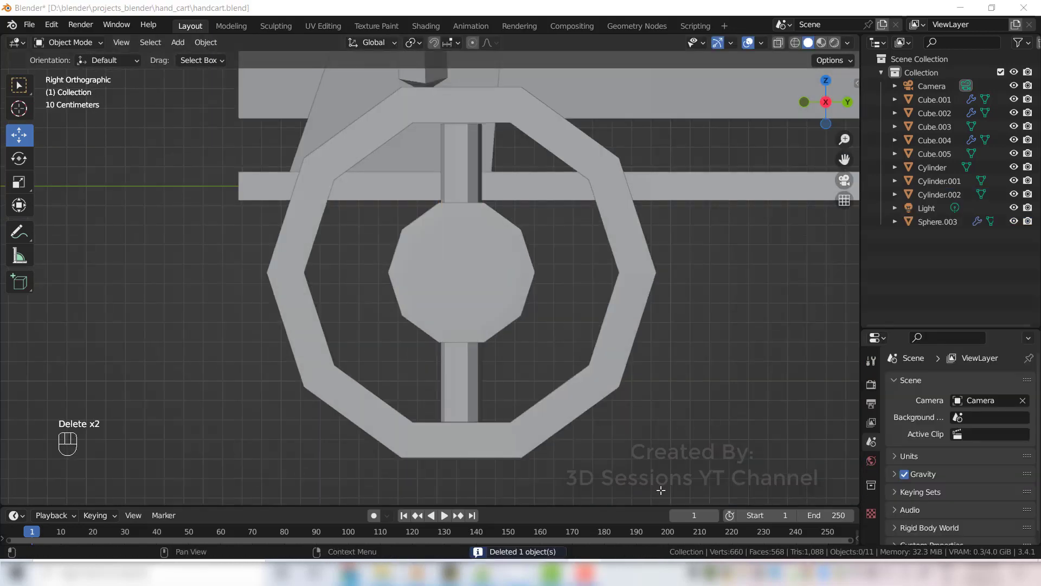
# - Duplicate the vertical spoke in place and rotate the copy 120°
pyautogui.click(466, 169)
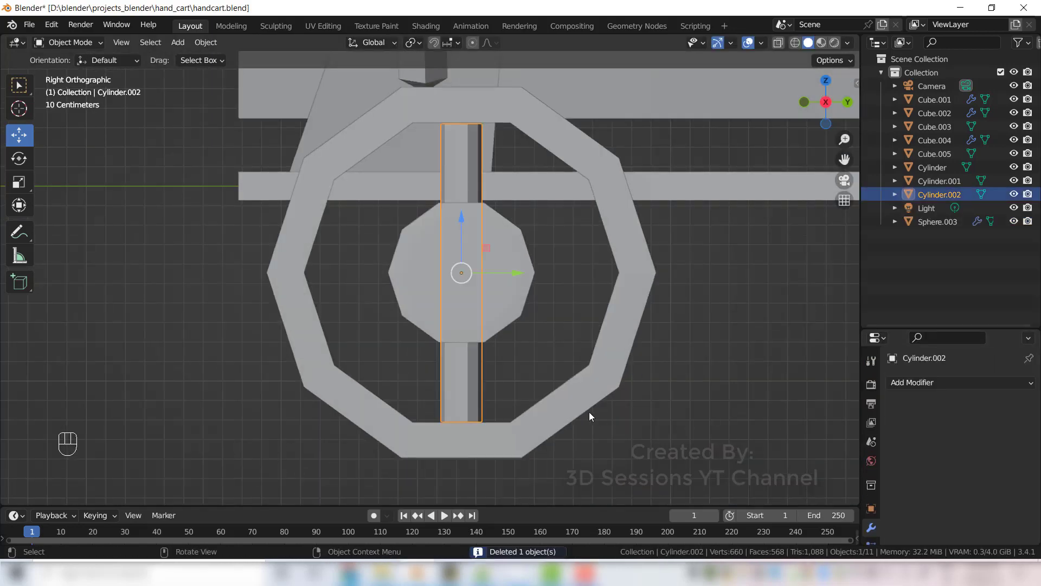
pyautogui.hotkey('shift', 'd')
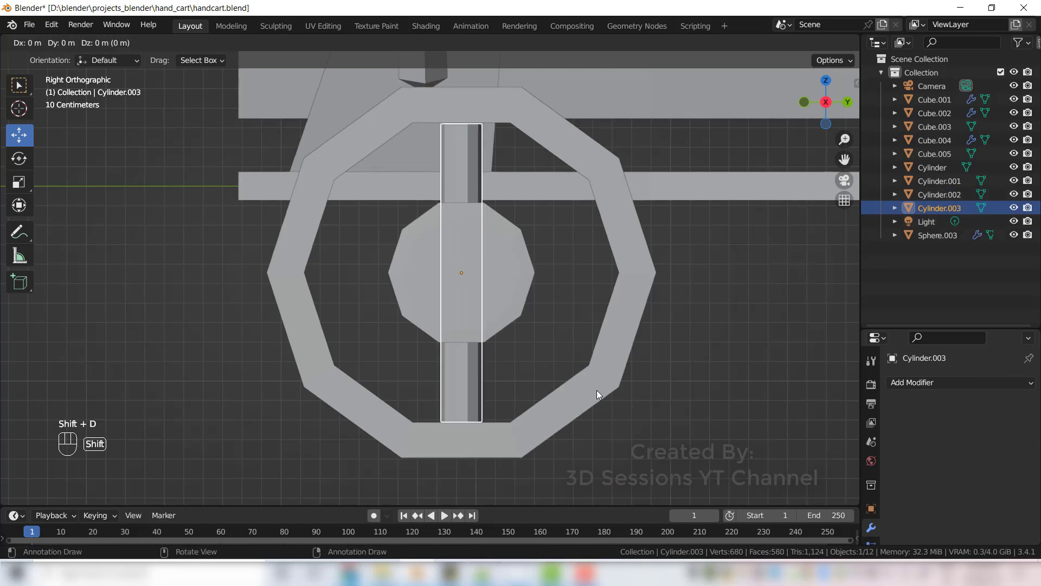
pyautogui.rightClick(597, 389)
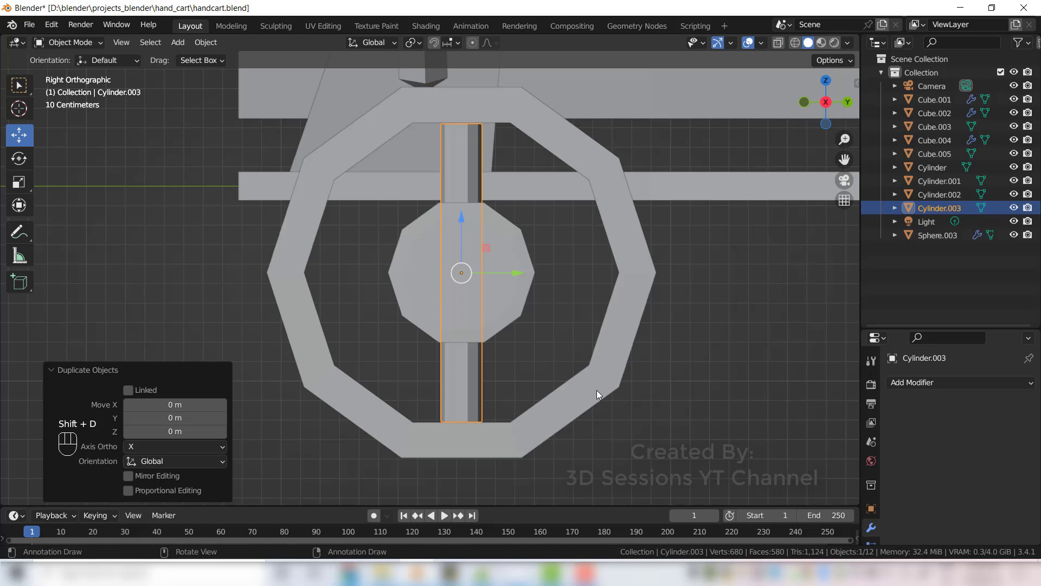
pyautogui.write('r')
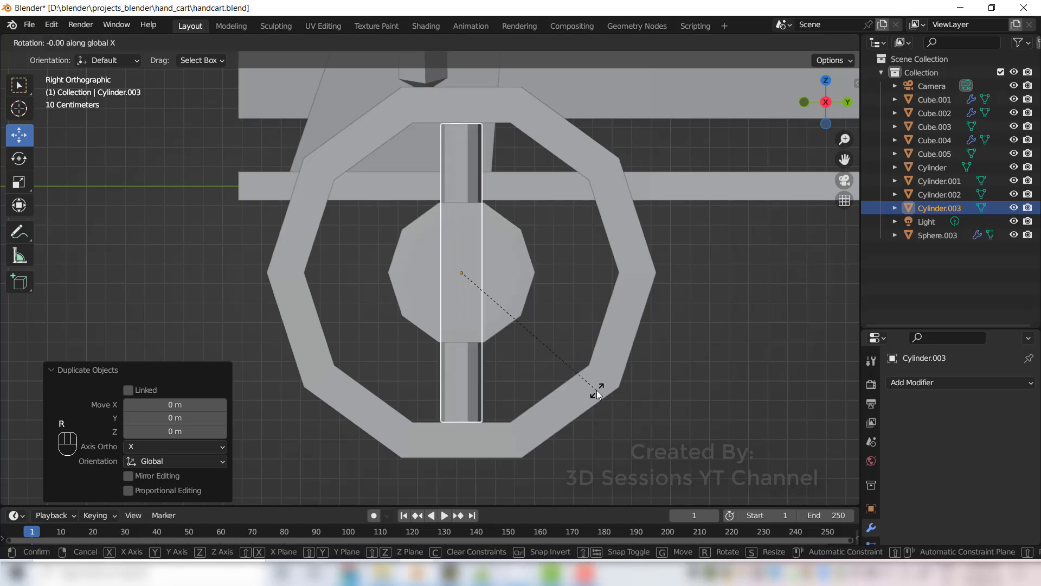
pyautogui.write('120')
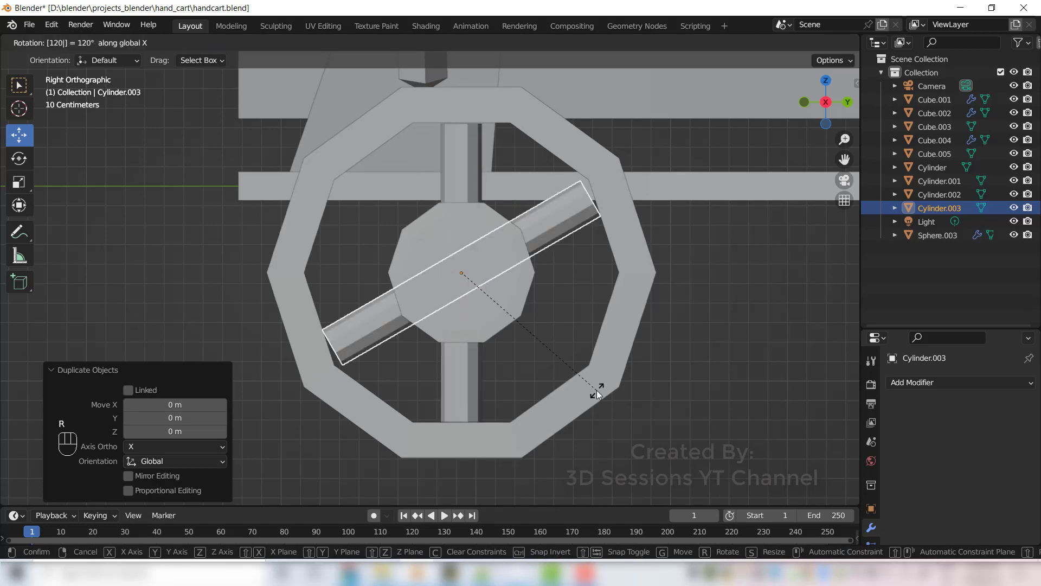
pyautogui.press('Return')
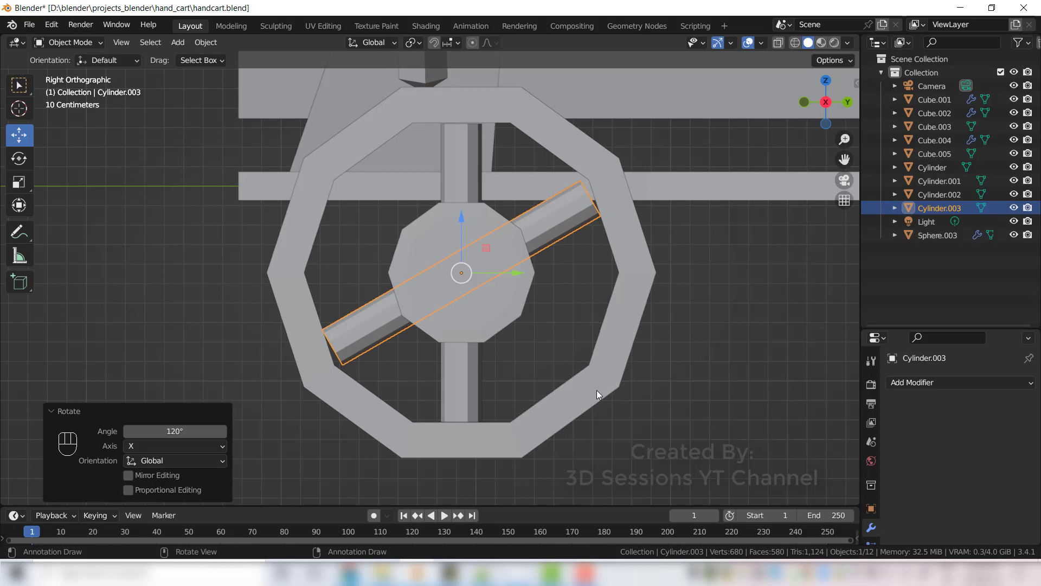
# - Duplicate the tilted spoke in place and rotate that copy another 120°
pyautogui.hotkey('shift', 'd')
pyautogui.rightClick(596, 389)
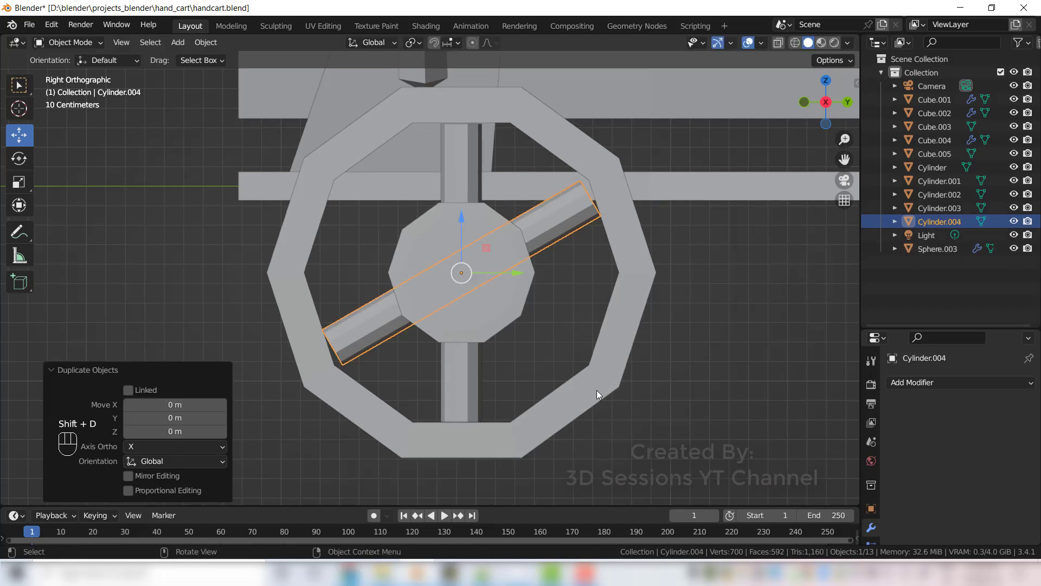
pyautogui.write('r')
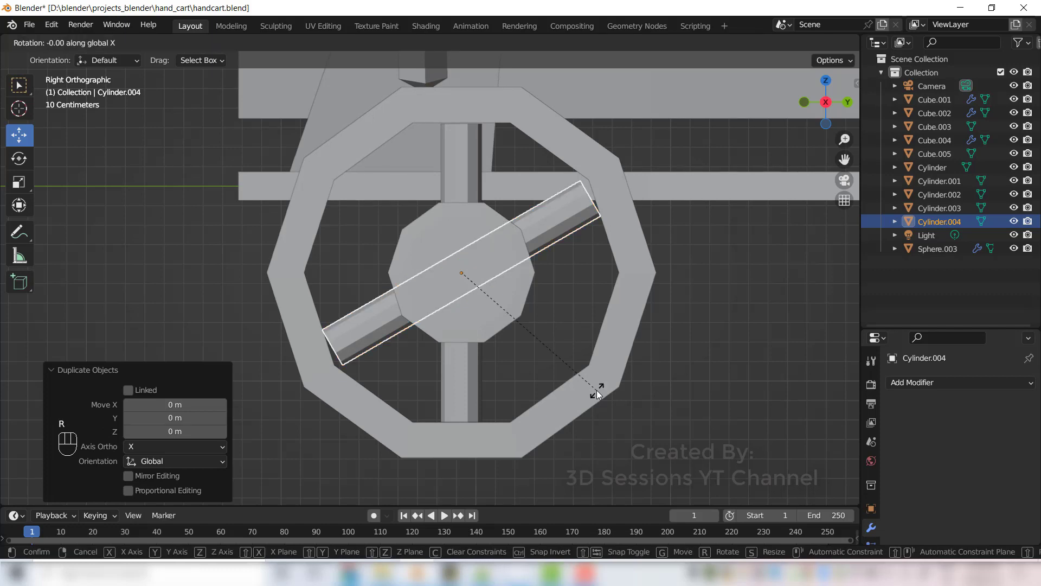
pyautogui.write('120')
pyautogui.press('Return')
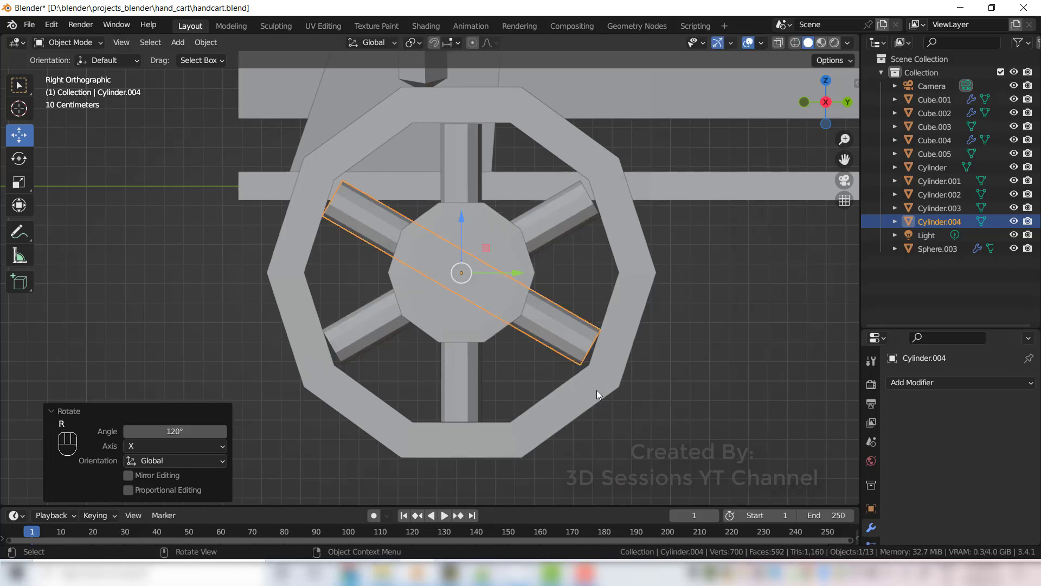
# - Extend both ends of one diagonal spoke out to the rim by moving its end vertices
pyautogui.press('Tab')
pyautogui.hotkey('alt', 'z')
pyautogui.press('1')
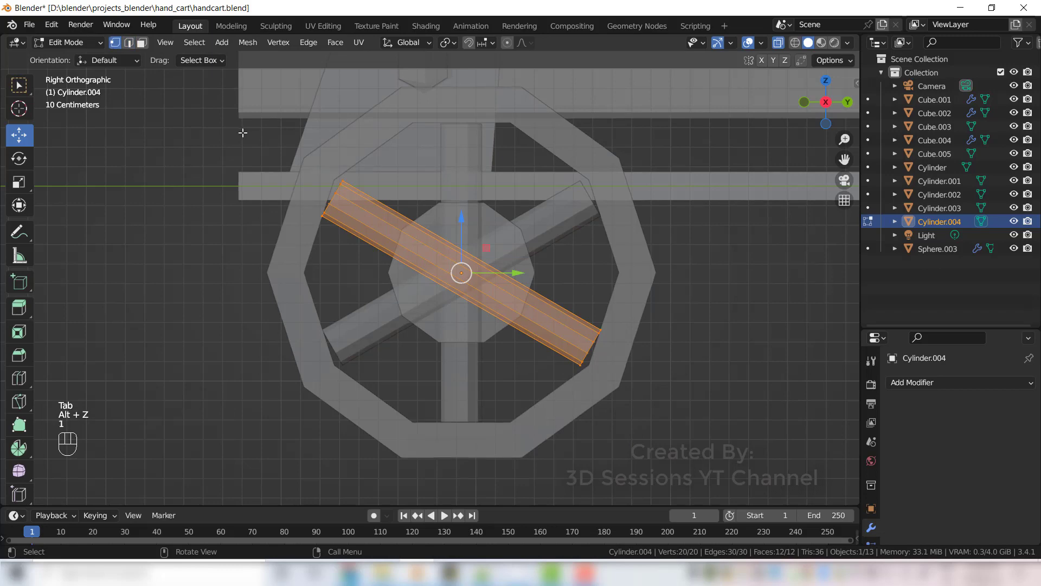
pyautogui.moveTo(337, 200); pyautogui.dragTo(326, 191)
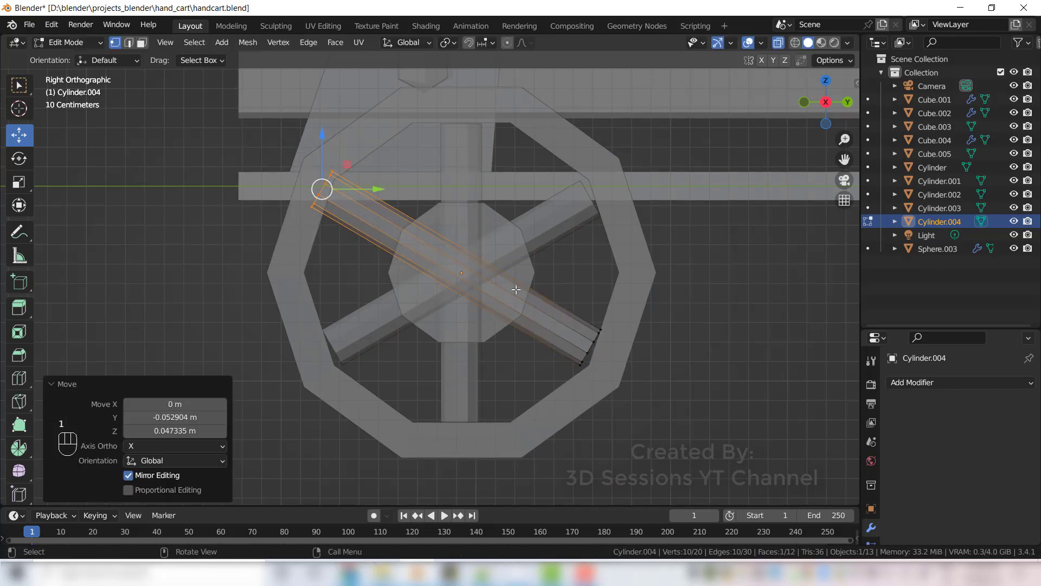
pyautogui.moveTo(560, 316); pyautogui.dragTo(629, 382)
pyautogui.moveTo(592, 349); pyautogui.dragTo(608, 359)
# - Extend both ends of the other diagonal spoke to the rim and leave Edit Mode
pyautogui.press('Tab')
pyautogui.click(365, 333)
pyautogui.press('Tab')
pyautogui.moveTo(366, 306); pyautogui.dragTo(256, 390)
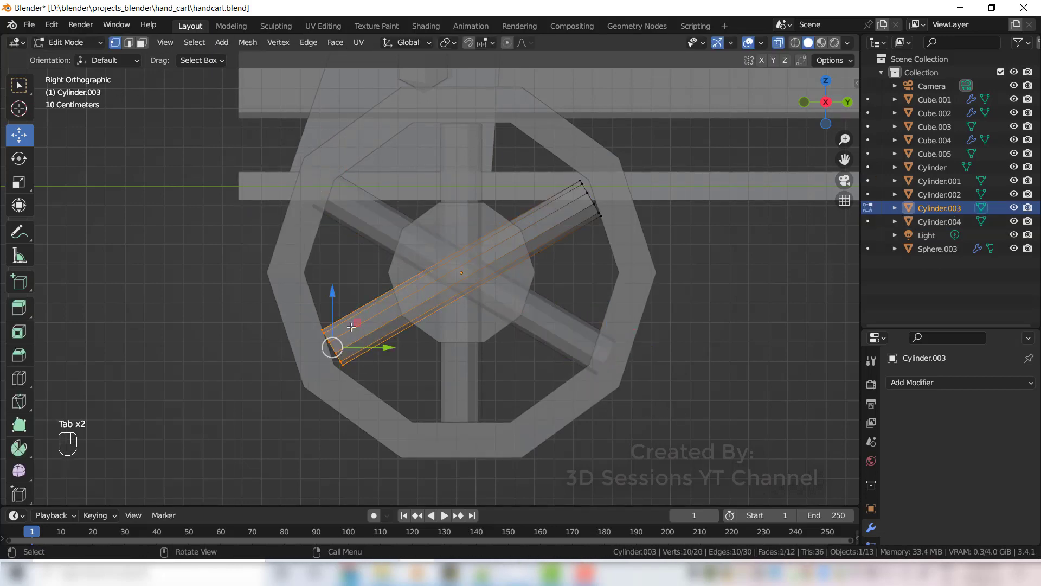
pyautogui.moveTo(333, 349); pyautogui.dragTo(318, 358)
pyautogui.moveTo(551, 251); pyautogui.dragTo(633, 163)
pyautogui.click(735, 287)
pyautogui.hotkey('alt', 'z')
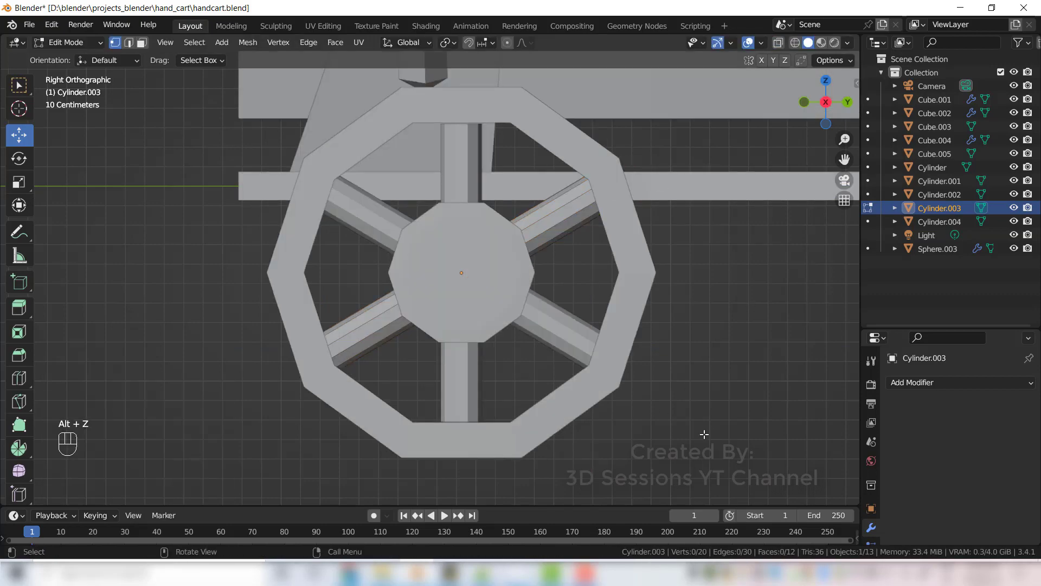
pyautogui.moveTo(602, 422); pyautogui.dragTo(599, 420, button='middle')
pyautogui.press('KP_3')
pyautogui.scroll(-4, 569, 379)
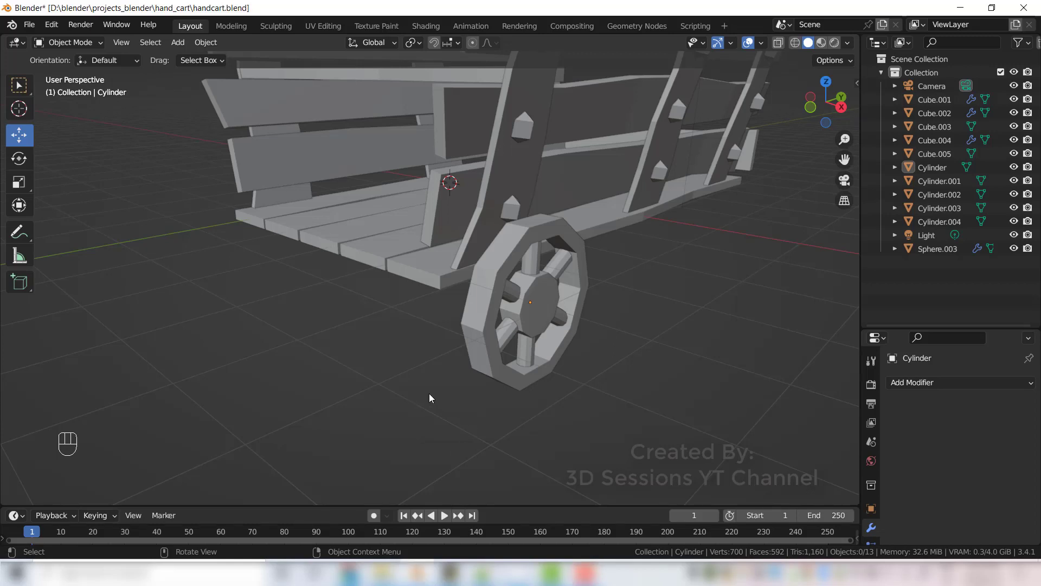
# - Add a cylinder and move it beneath the middle of the cart bed in front view
pyautogui.hotkey('shift', 'a')
pyautogui.moveTo(427, 286)
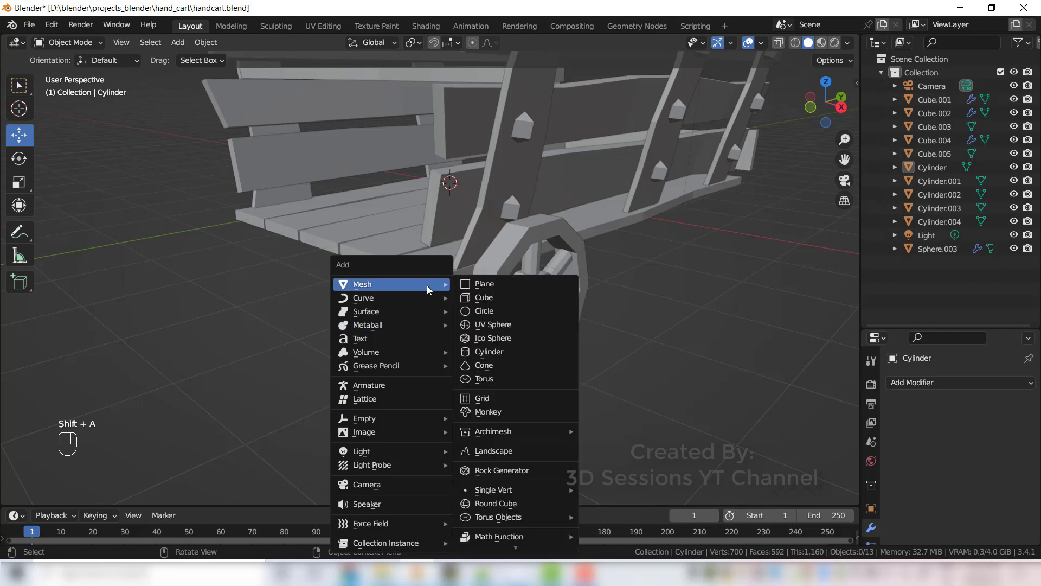
pyautogui.click(515, 350)
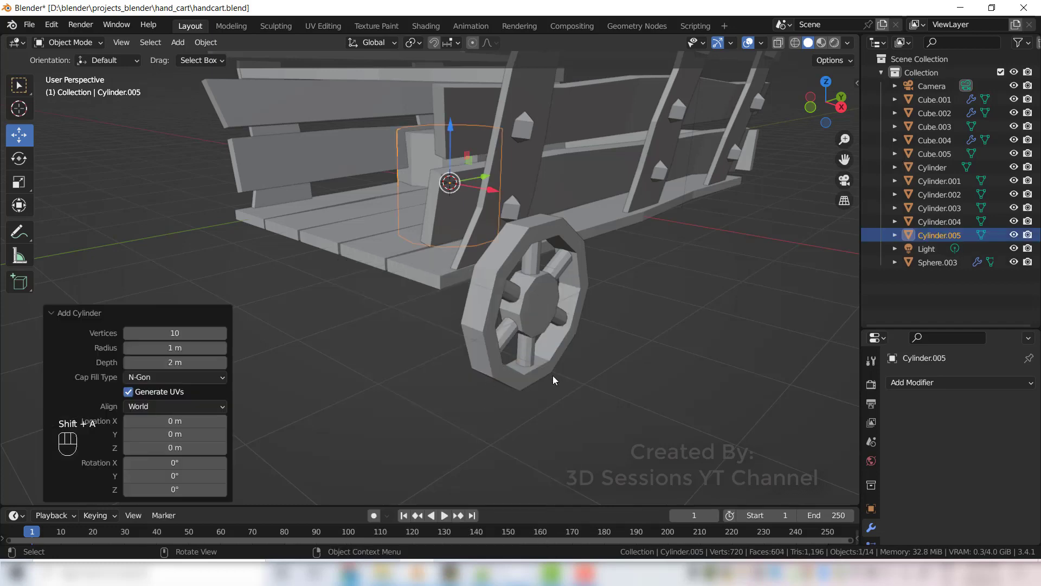
pyautogui.press('`')
pyautogui.click(231, 337)
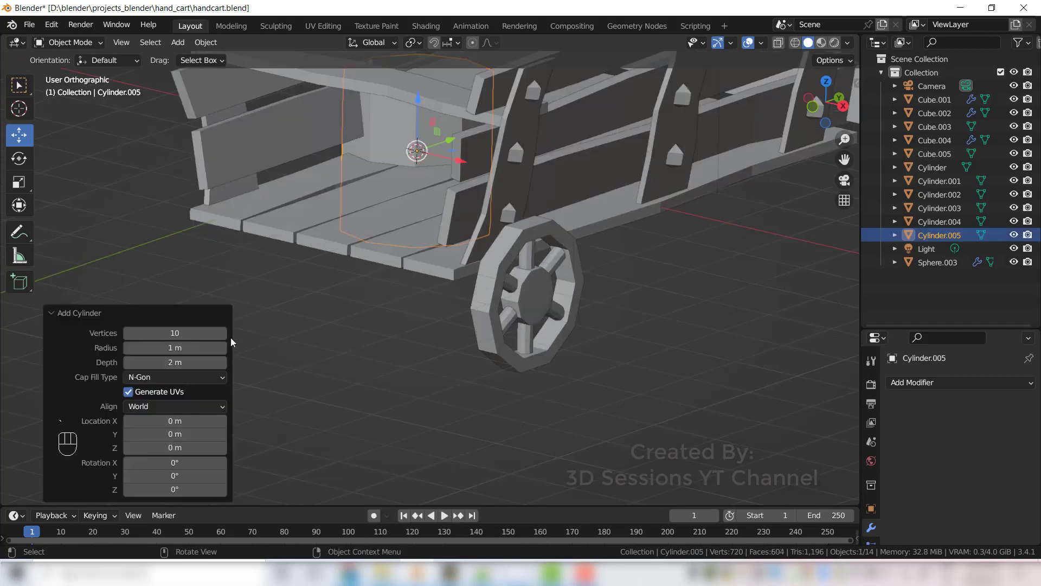
pyautogui.moveTo(214, 186); pyautogui.dragTo(216, 218)
pyautogui.moveTo(279, 272); pyautogui.dragTo(395, 299)
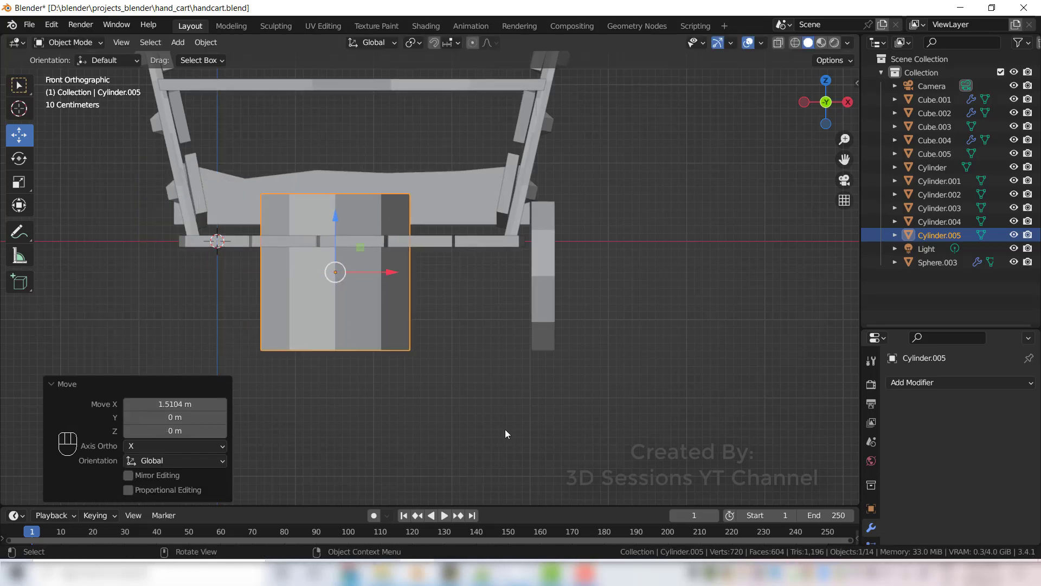
# - Shrink the cylinder to 0.231 and turn it 90° about Y
pyautogui.press('s')
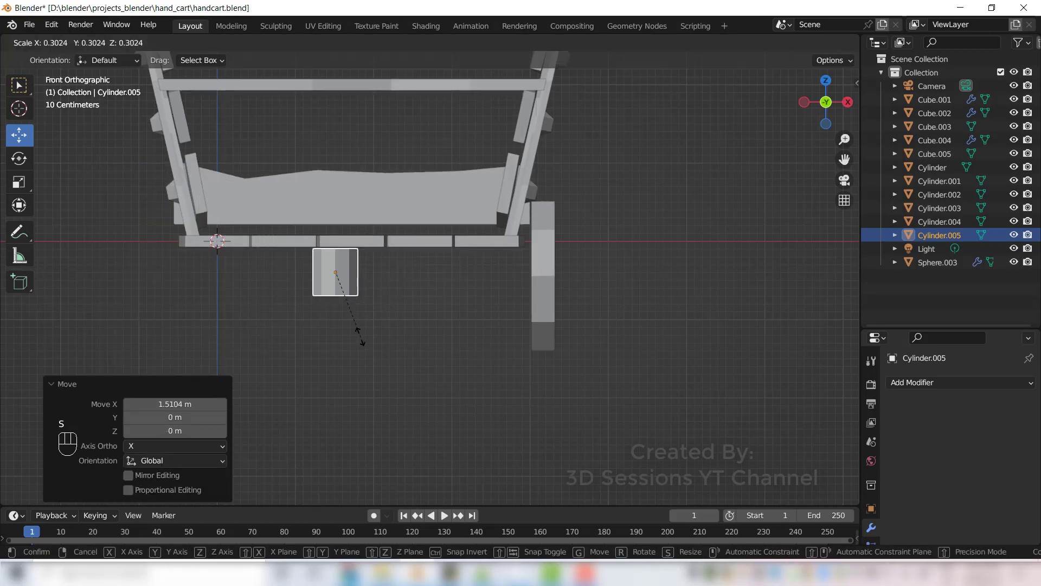
pyautogui.click(352, 321)
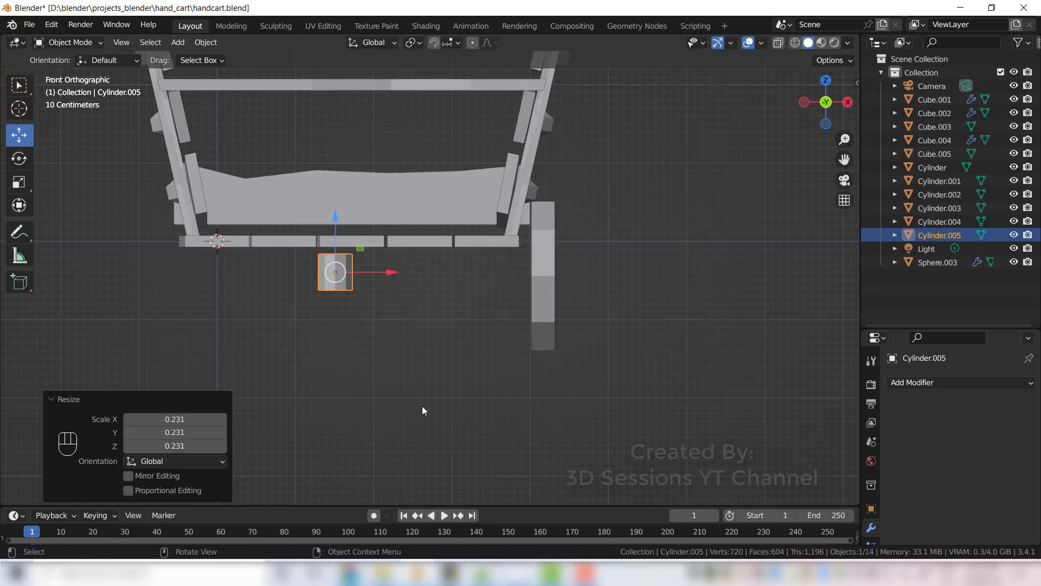
pyautogui.write('r')
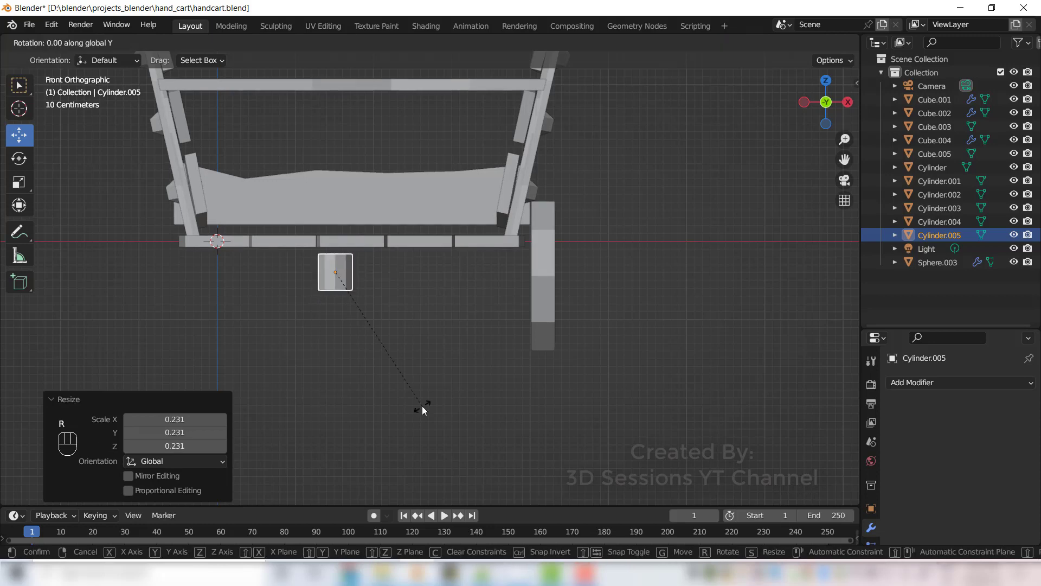
pyautogui.write('90')
pyautogui.press('Return')
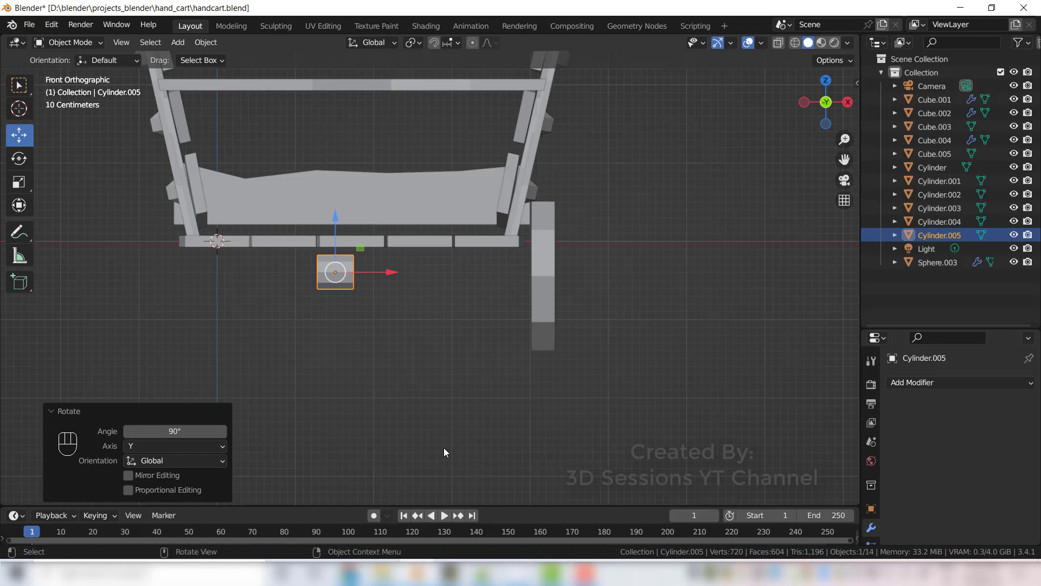
# - Stretch the axle to 9.768 along X and shift it 0.32564 m along X
pyautogui.press('s')
pyautogui.press('x')
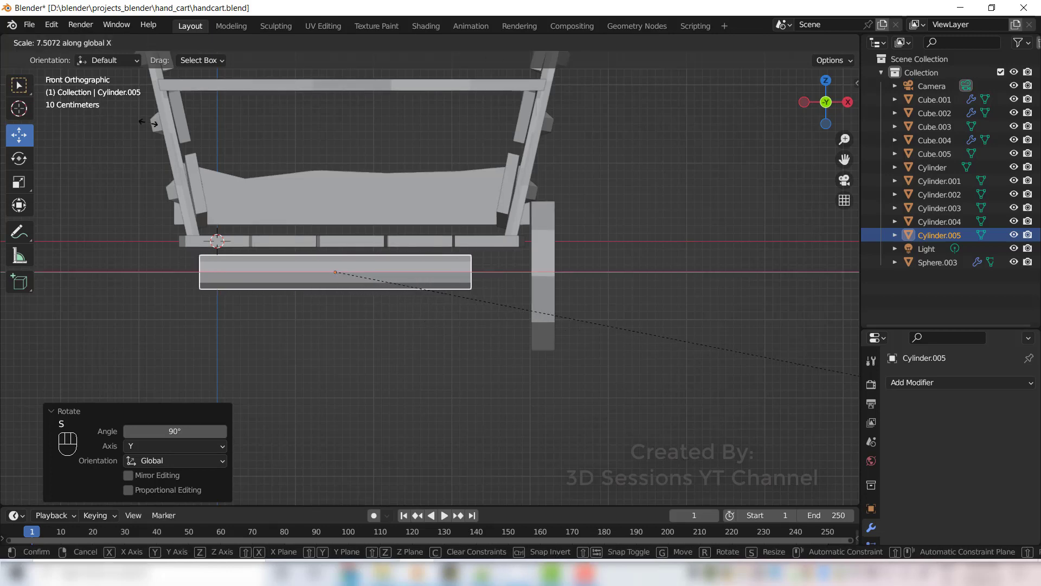
pyautogui.press('Return')
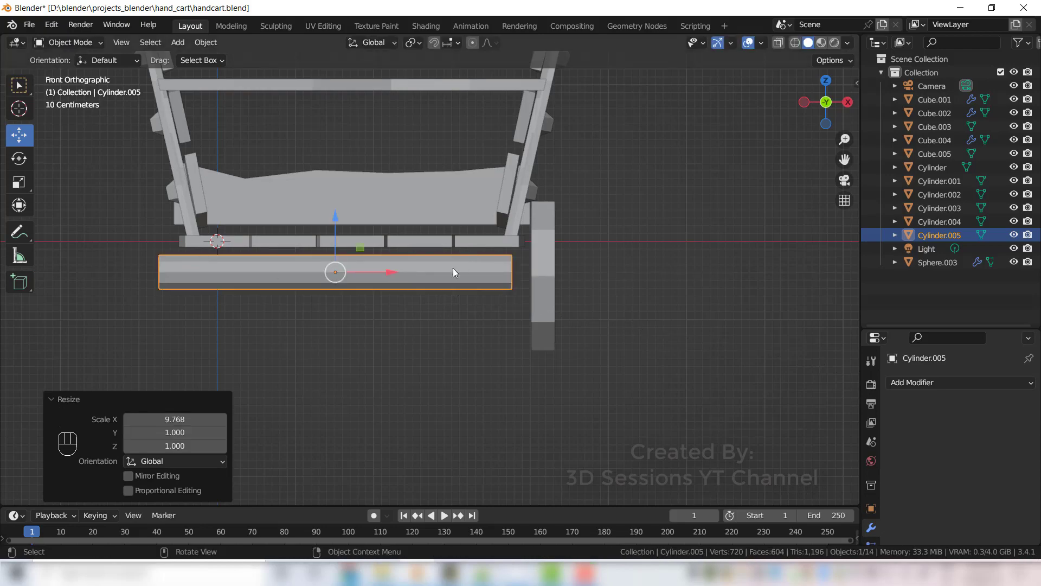
pyautogui.moveTo(390, 275); pyautogui.dragTo(416, 278)
pyautogui.moveTo(416, 278); pyautogui.dragTo(347, 293, button='middle')
pyautogui.press('`')
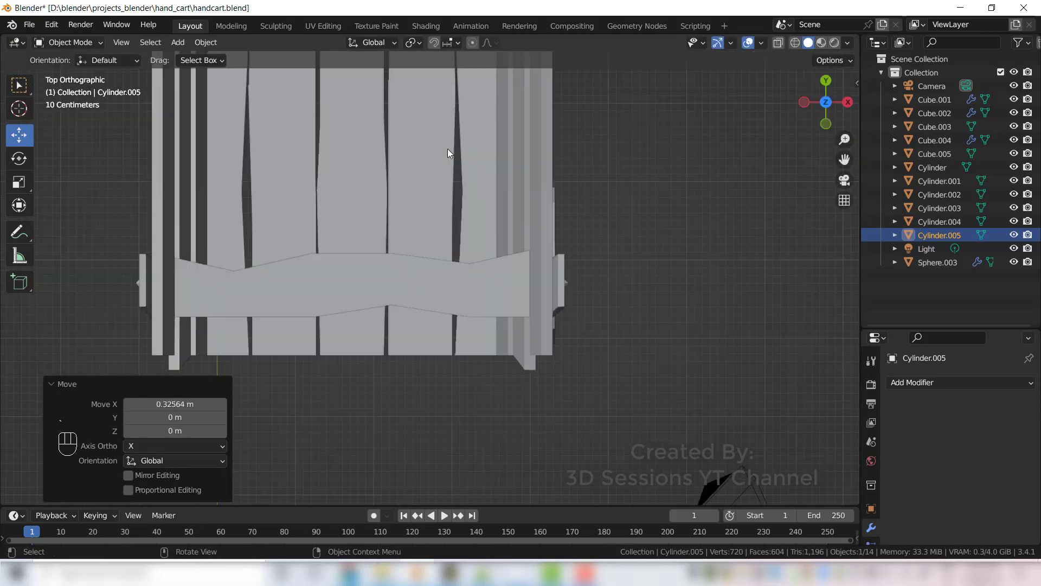
# - Shift the axle cylinder along Y until its end lines up with the wheel hub
pyautogui.scroll(-4, 394, 89)
pyautogui.moveTo(397, 102); pyautogui.dragTo(397, 227)
pyautogui.moveTo(397, 341); pyautogui.dragTo(311, 361, button='middle')
pyautogui.scroll(6, 418, 333)
pyautogui.hotkey('alt', 'z')
pyautogui.hotkey('ctrl', 'z')
pyautogui.press('`')
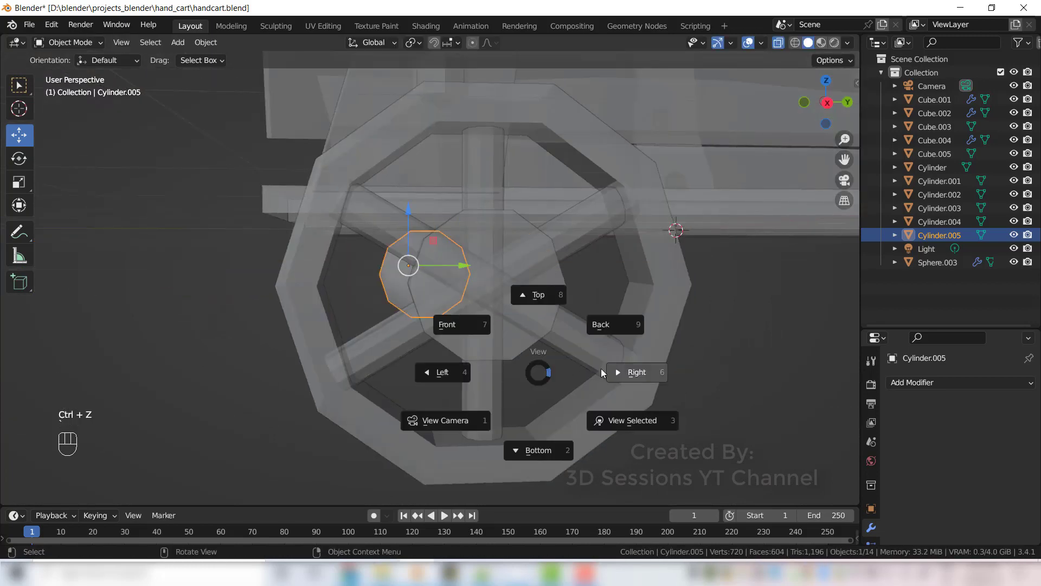
pyautogui.click(619, 371)
pyautogui.moveTo(464, 266); pyautogui.dragTo(502, 271)
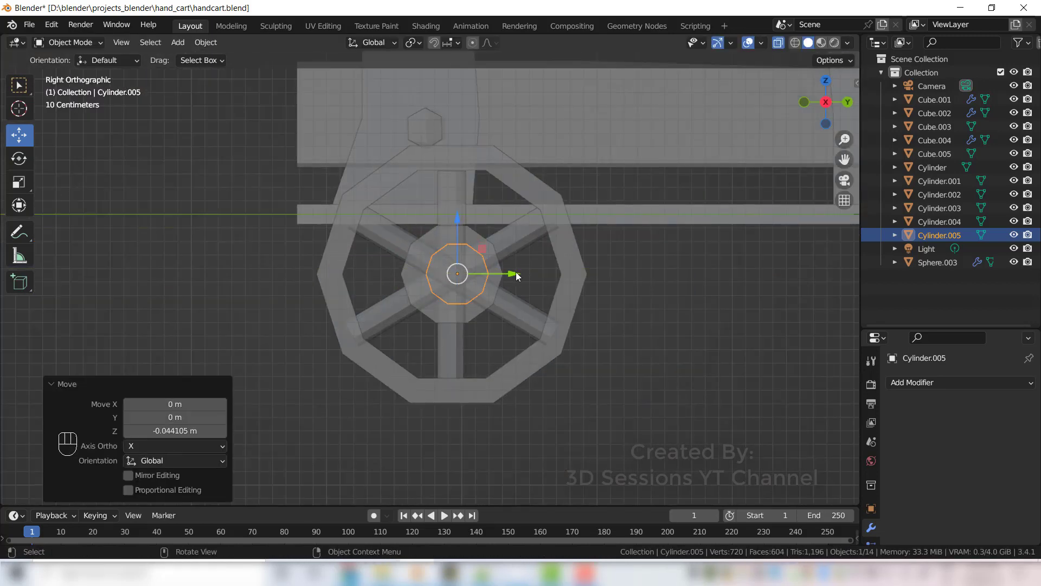
pyautogui.moveTo(518, 327); pyautogui.dragTo(372, 365, button='middle')
# - From the front orthographic view, select axle Cylinder.005 and enter Edit Mode
pyautogui.press('`')
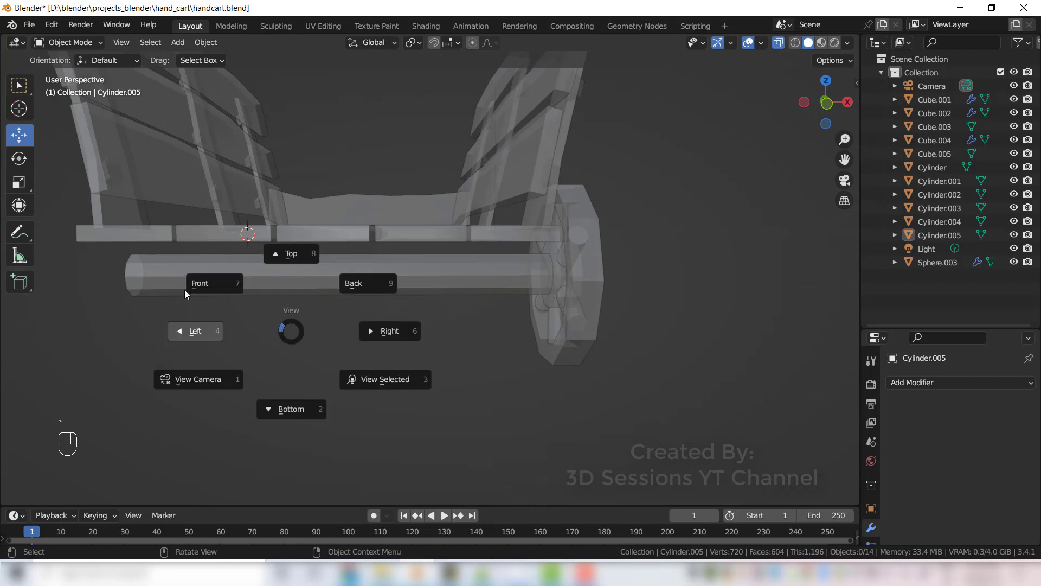
pyautogui.click(186, 291)
pyautogui.scroll(-2, 327, 402)
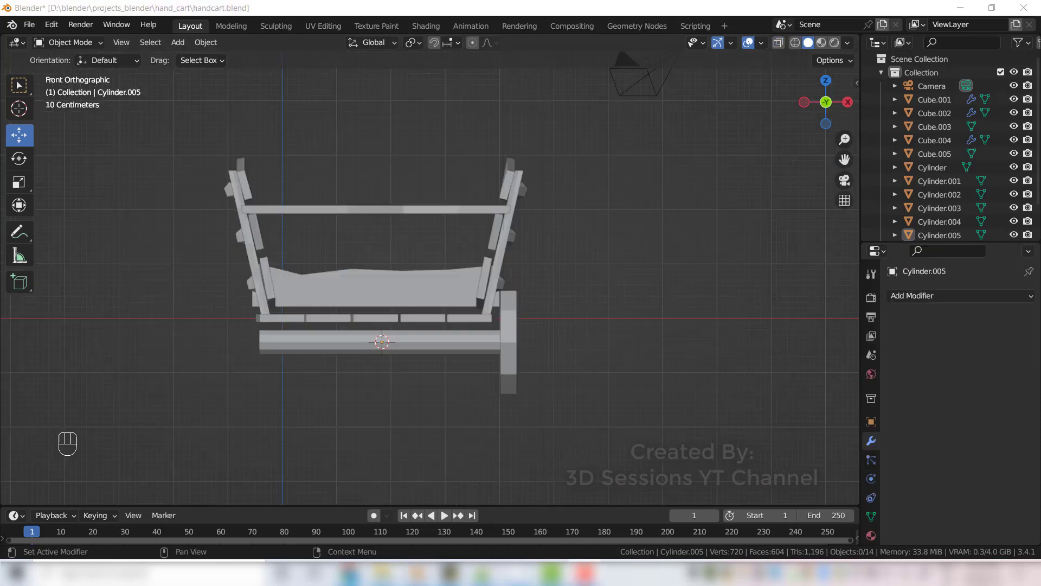
pyautogui.click(305, 341)
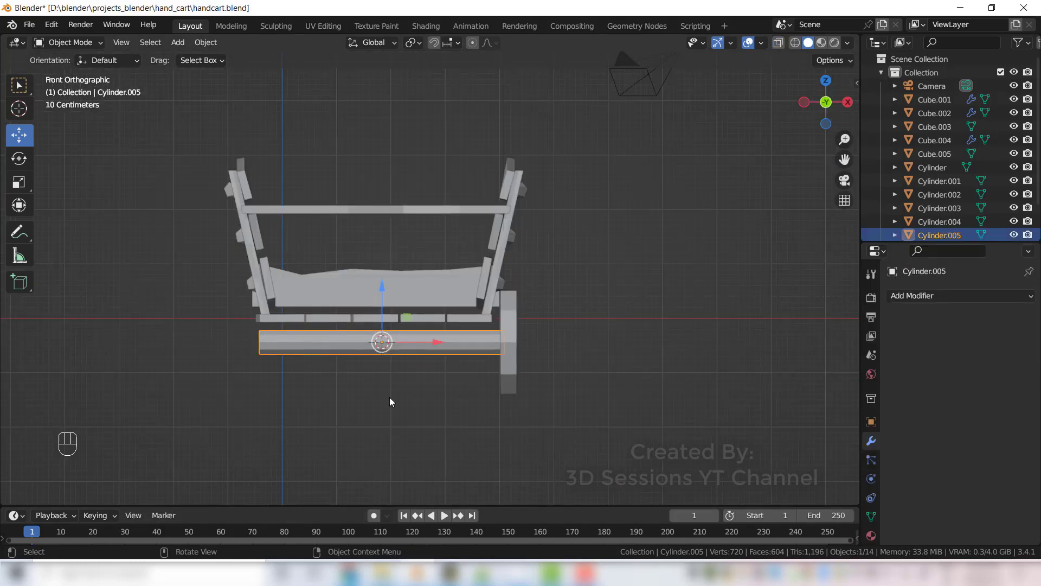
pyautogui.press('Tab')
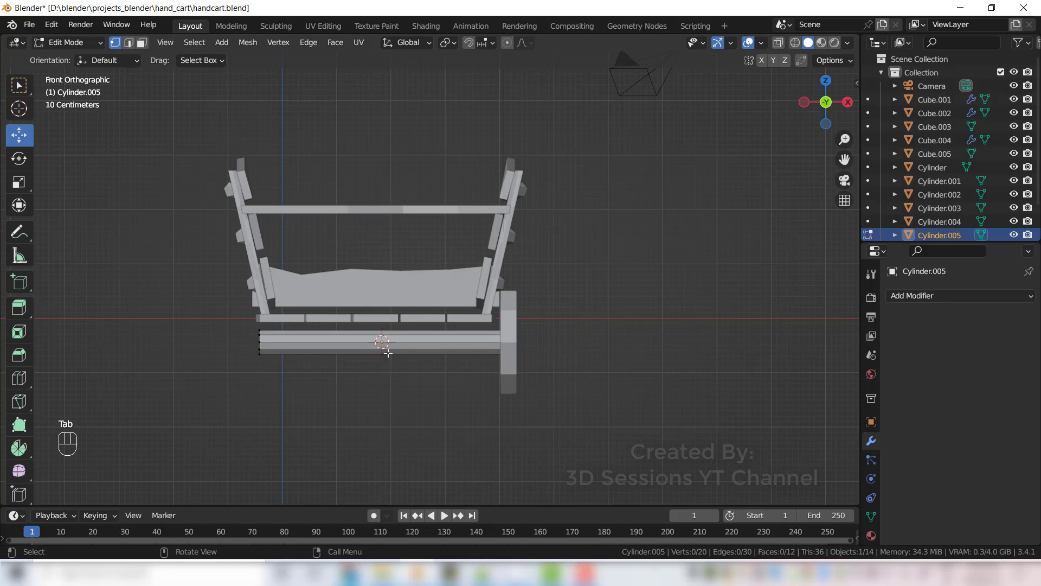
# - Add an unslid loop cut around the middle of the axle with Ctrl+R
pyautogui.hotkey('ctrl', 'r')
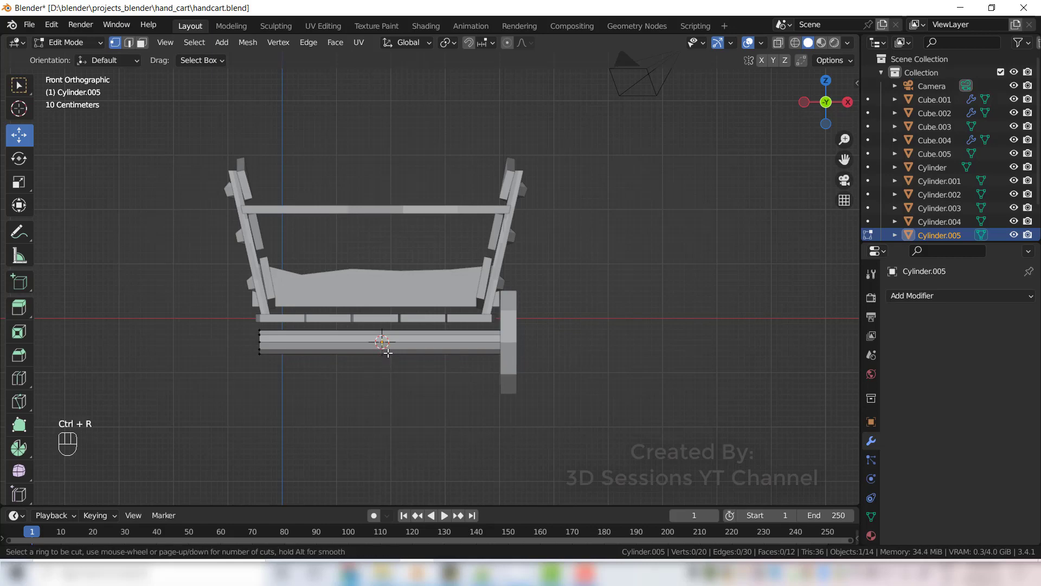
pyautogui.click(384, 348)
pyautogui.rightClick(384, 347)
pyautogui.scroll(3, 187, 329)
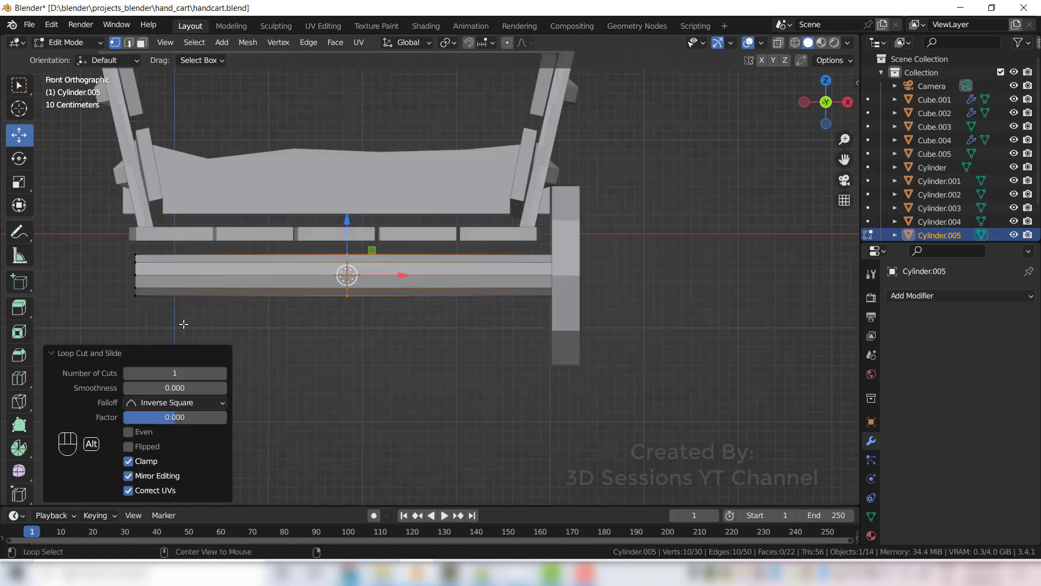
# - Delete the axle's left-half vertices using X-ray, then return to Object Mode with X-ray off
pyautogui.hotkey('alt', 'z')
pyautogui.moveTo(82, 220); pyautogui.dragTo(183, 332)
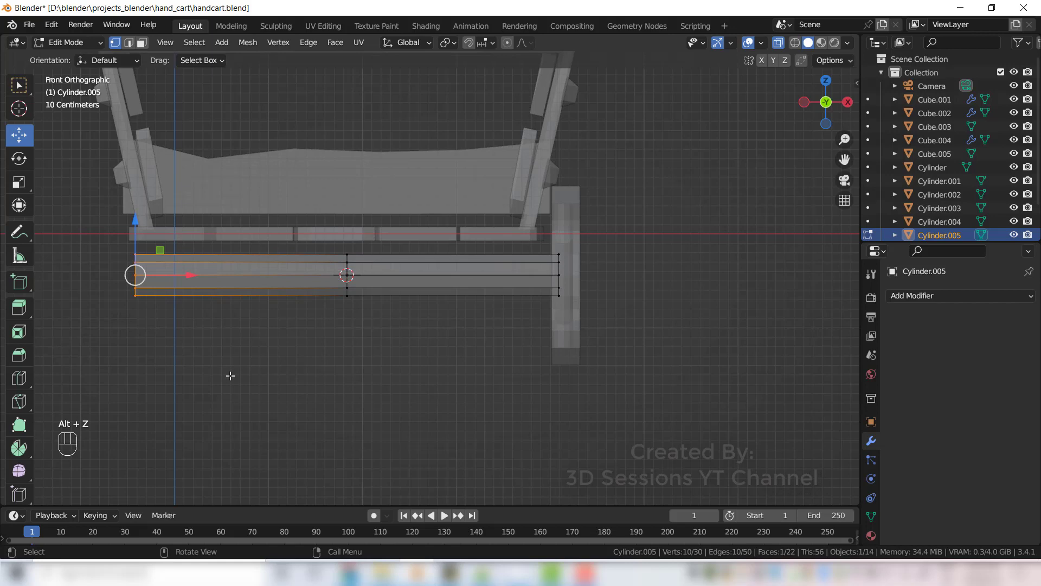
pyautogui.press('x')
pyautogui.click(230, 376)
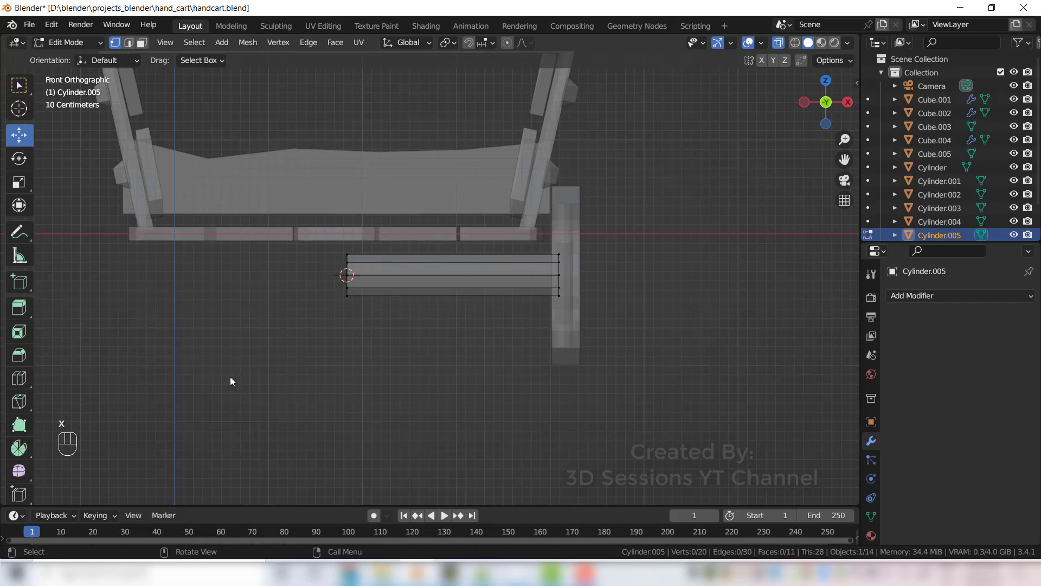
pyautogui.scroll(-3, 365, 422)
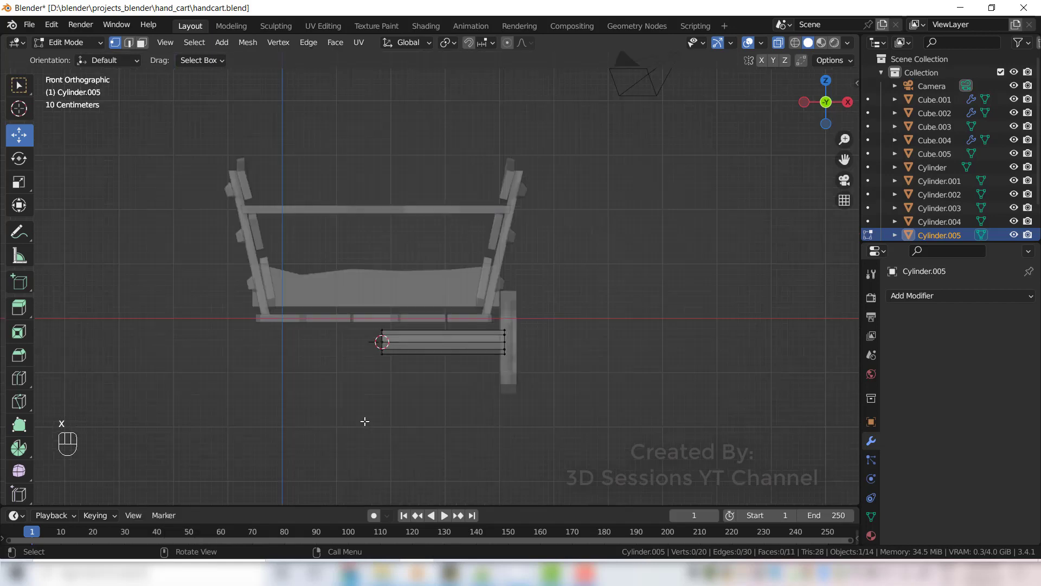
pyautogui.press('Tab')
pyautogui.moveTo(304, 419); pyautogui.dragTo(685, 366, button='middle')
pyautogui.hotkey('alt', 'z')
pyautogui.scroll(-4, 357, 417)
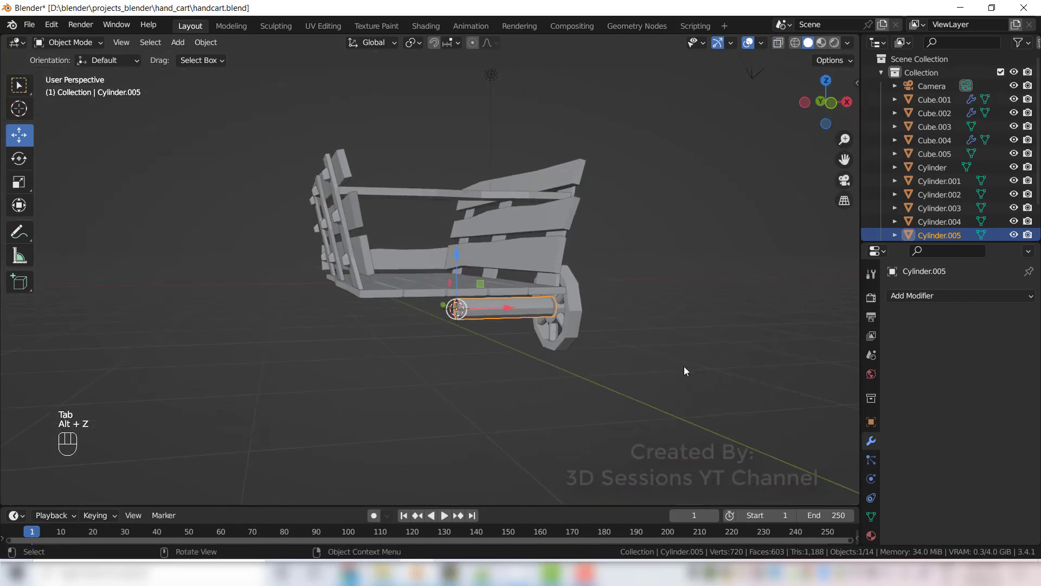
# - Add a Mirror modifier to the axle with Cube.002 as the Mirror Object
pyautogui.click(921, 297)
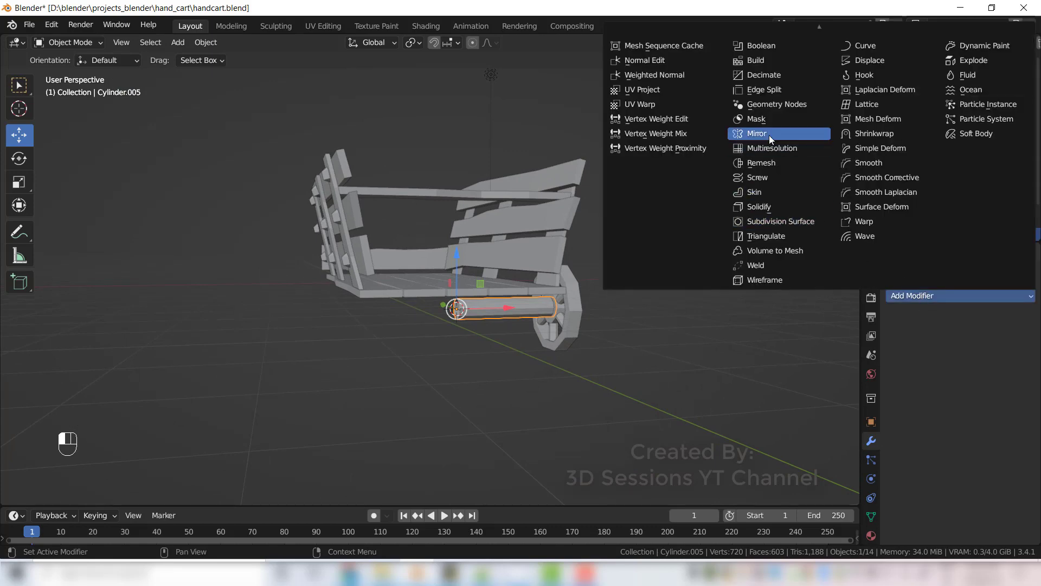
pyautogui.click(776, 193)
pyautogui.click(1009, 387)
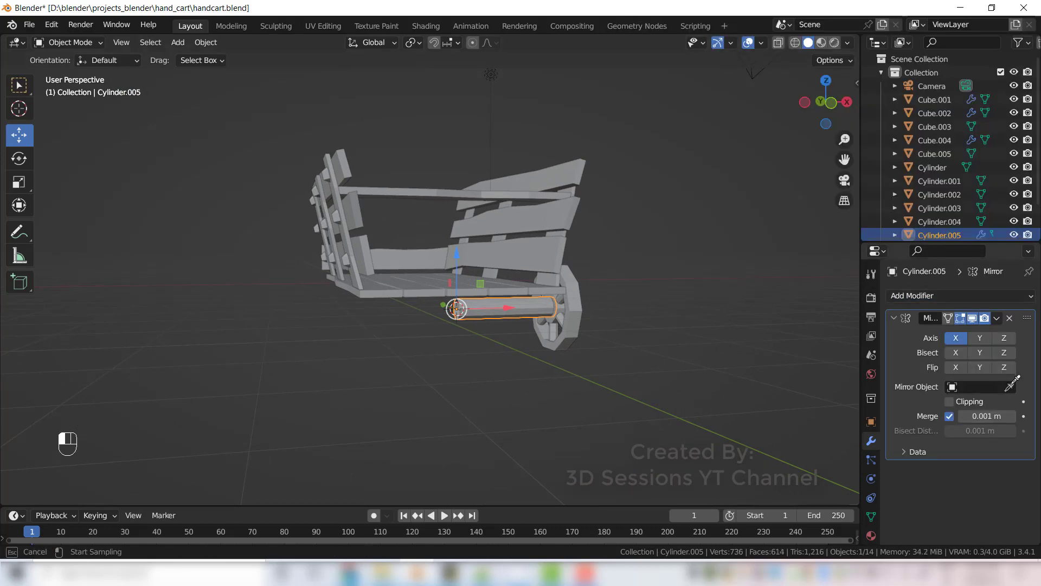
pyautogui.click(428, 288)
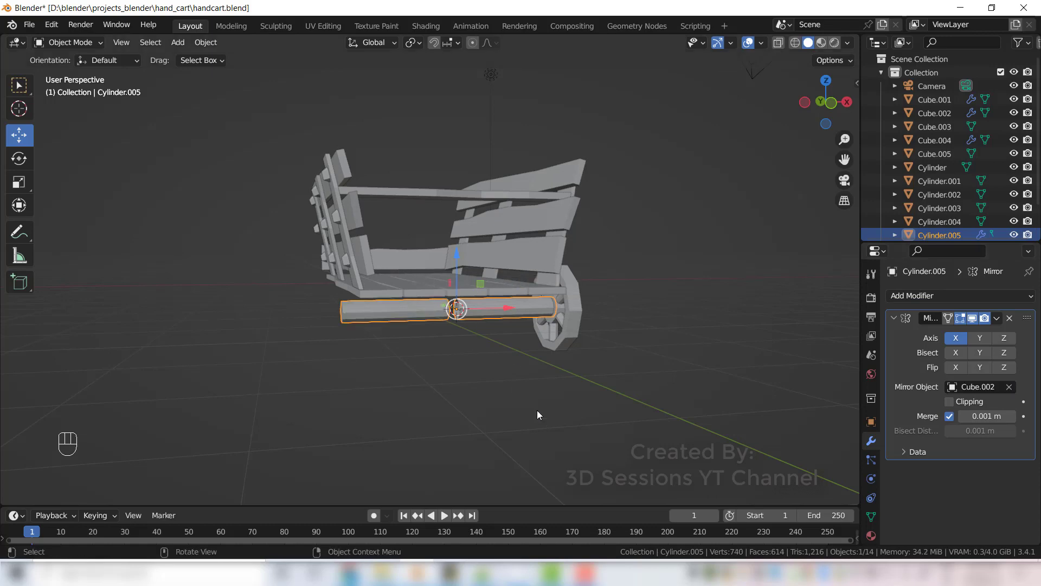
# - In front orthographic view, enable Clipping on the Mirror modifier
pyautogui.press('`')
pyautogui.click(310, 300)
pyautogui.scroll(6, 389, 337)
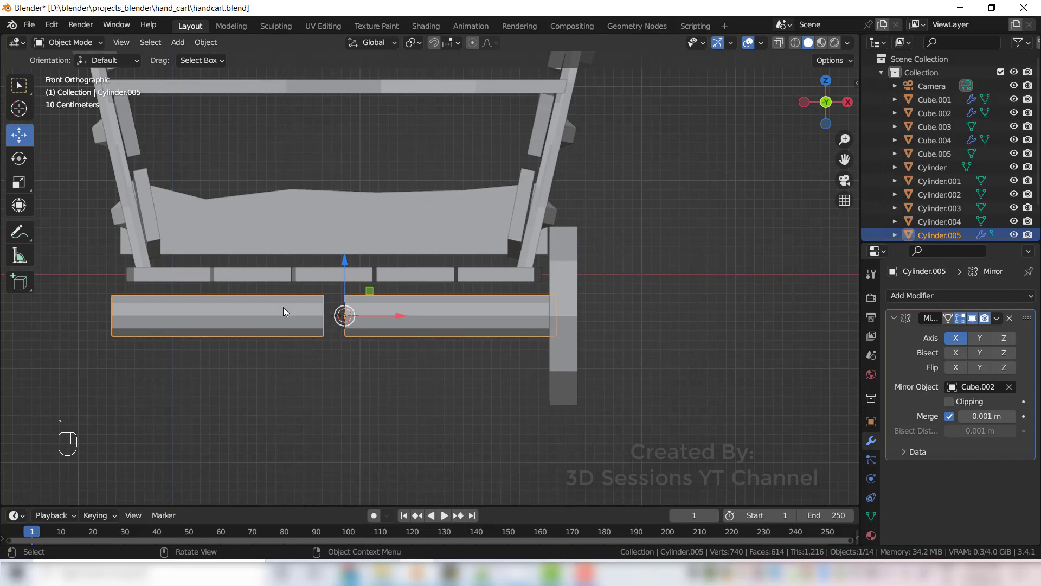
pyautogui.click(950, 401)
# - Move the axle's inner-end vertices to the mirror plane, returning to Object Mode with X-ray off
pyautogui.press('Tab')
pyautogui.hotkey('alt', 'z')
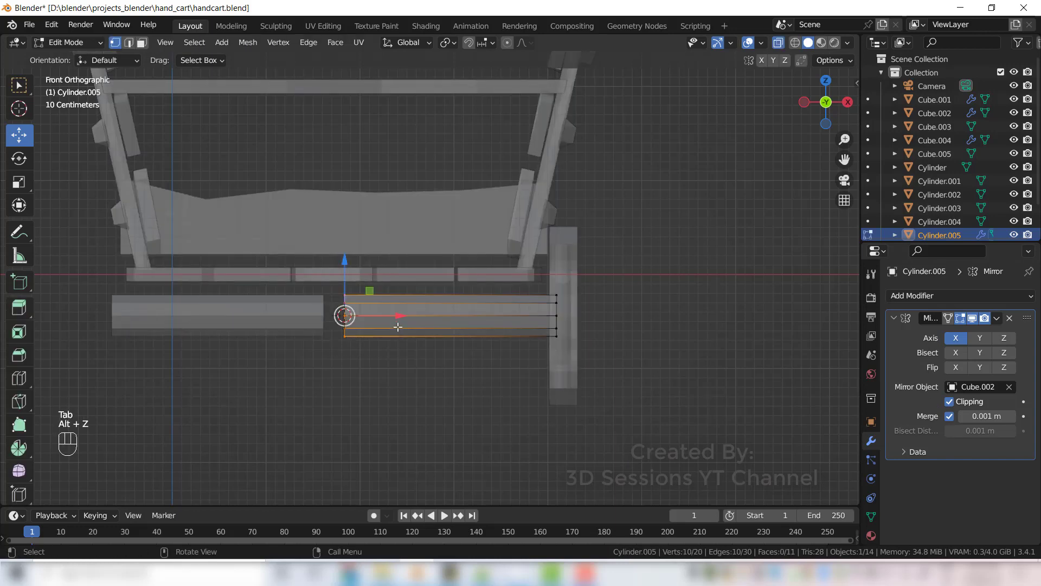
pyautogui.moveTo(398, 317); pyautogui.dragTo(385, 315)
pyautogui.click(369, 422)
pyautogui.press('Tab')
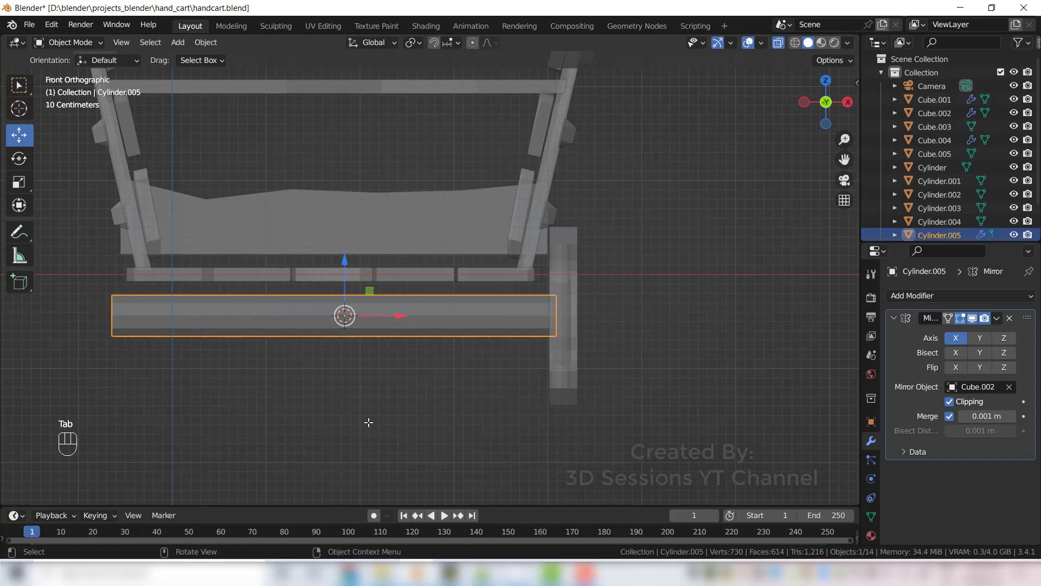
pyautogui.hotkey('alt', 'z')
# - Also enable mirroring on the Y axis and inspect the axle alongside the wheel
pyautogui.moveTo(361, 394); pyautogui.dragTo(482, 415, button='middle')
pyautogui.scroll(-4, 391, 396)
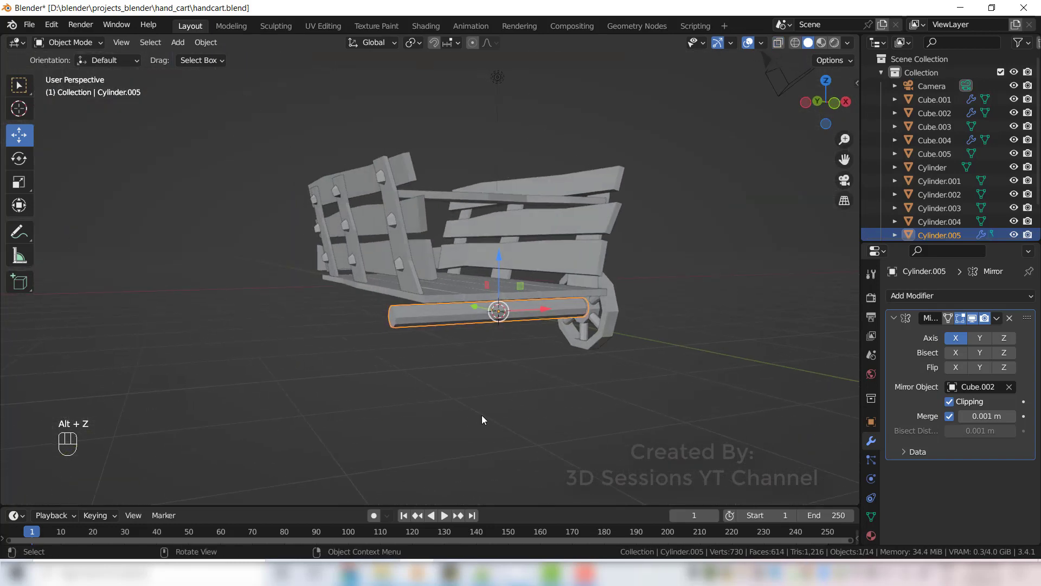
pyautogui.click(482, 415)
pyautogui.scroll(4, 542, 418)
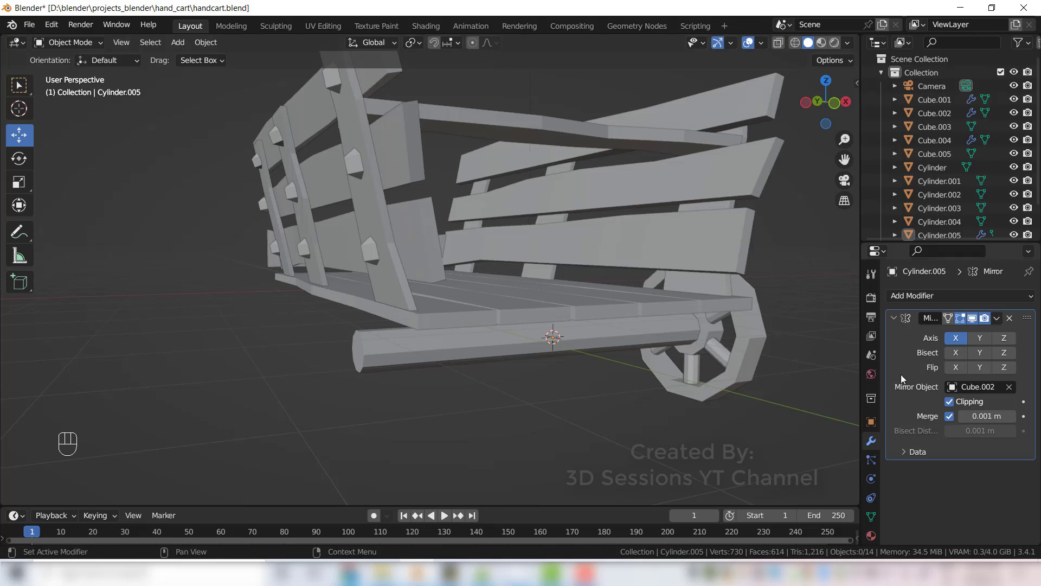
pyautogui.click(985, 341)
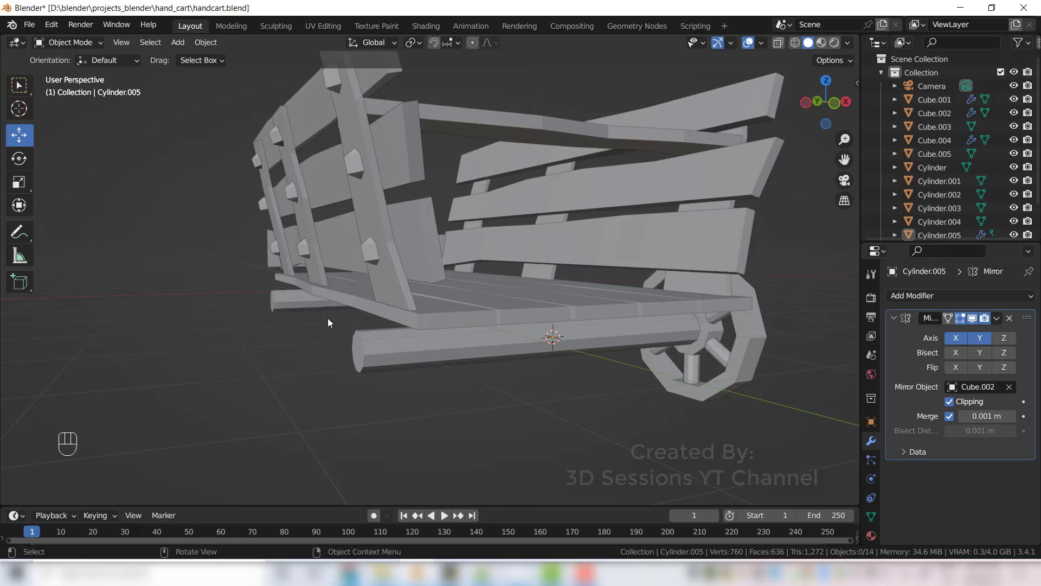
pyautogui.moveTo(298, 354); pyautogui.dragTo(363, 369, button='middle')
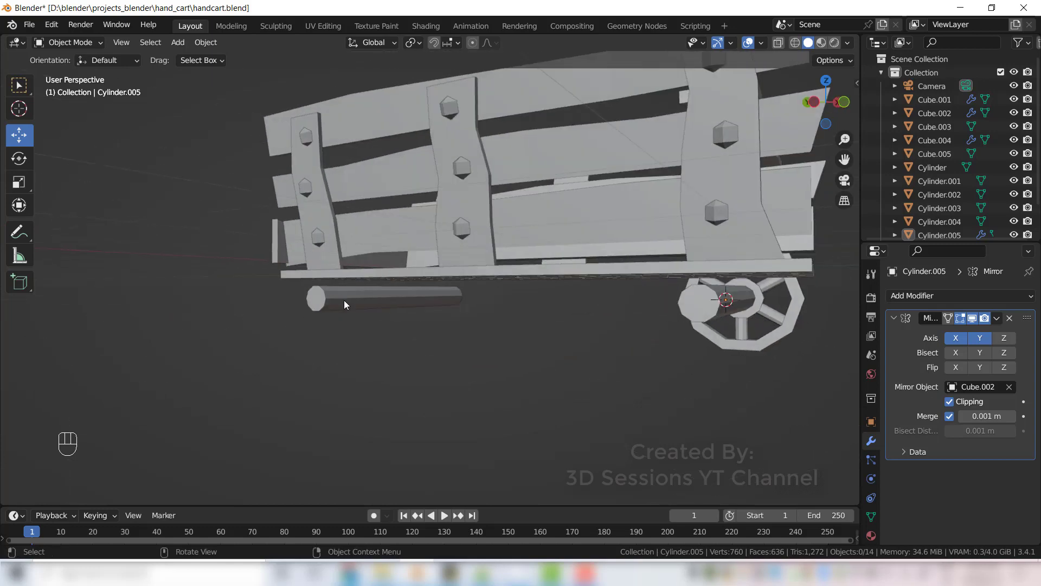
pyautogui.moveTo(519, 421); pyautogui.dragTo(199, 306, button='middle')
# - Join the wheel rim, hub and three spokes into Cylinder.001, then open the Add Modifier list
pyautogui.click(214, 278)
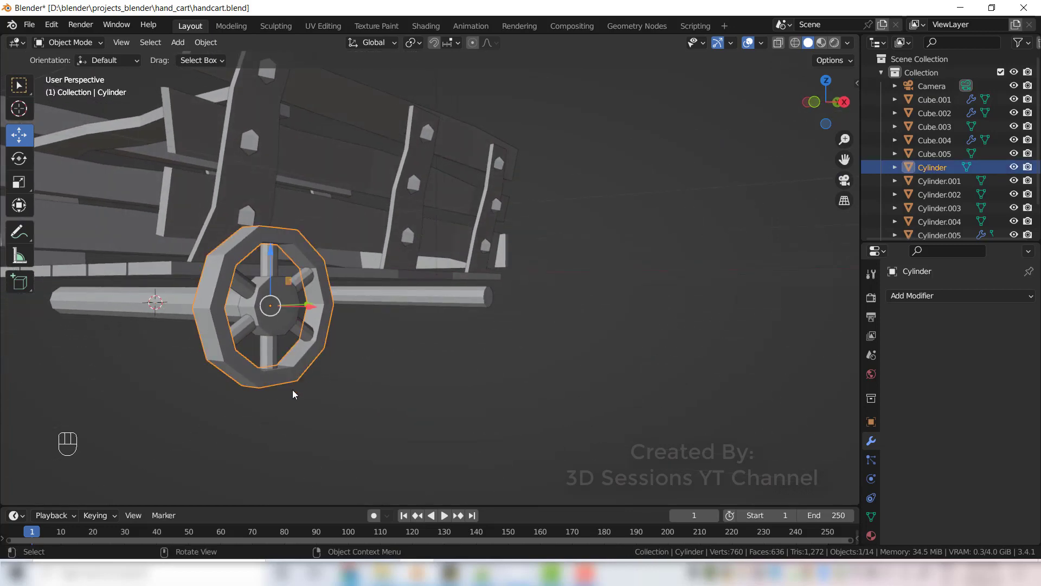
pyautogui.keyDown('shift'); pyautogui.moveTo(292, 389); pyautogui.dragTo(249, 388, button='middle'); pyautogui.keyUp('shift')
pyautogui.keyDown('shift'); pyautogui.click(175, 284); pyautogui.keyUp('shift')
pyautogui.keyDown('shift'); pyautogui.click(242, 311); pyautogui.keyUp('shift')
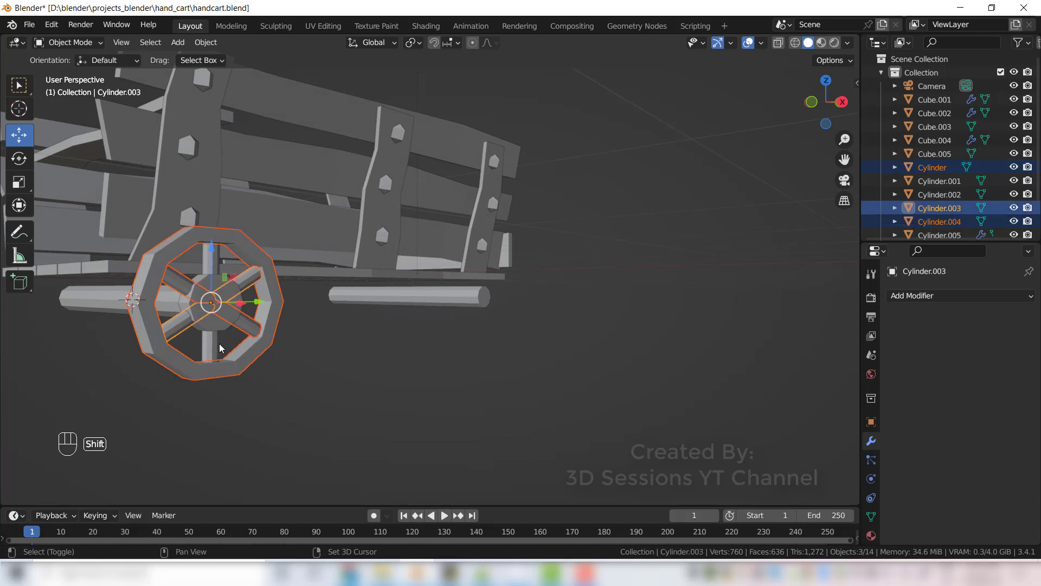
pyautogui.keyDown('shift'); pyautogui.click(215, 260); pyautogui.keyUp('shift')
pyautogui.keyDown('shift'); pyautogui.click(223, 279); pyautogui.keyUp('shift')
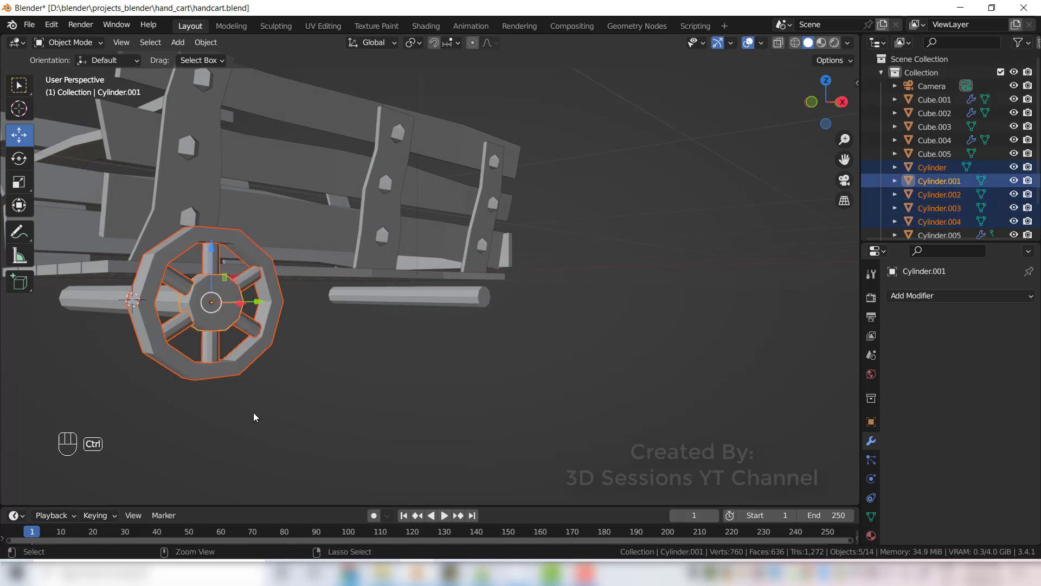
pyautogui.hotkey('ctrl', 'j')
pyautogui.moveTo(254, 417); pyautogui.dragTo(288, 446, button='middle')
pyautogui.click(933, 295)
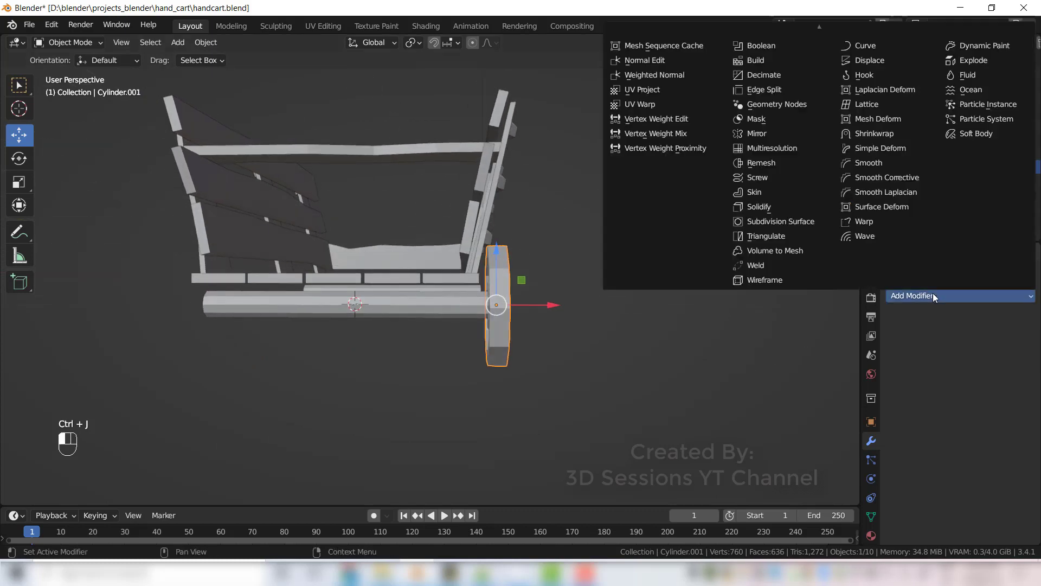